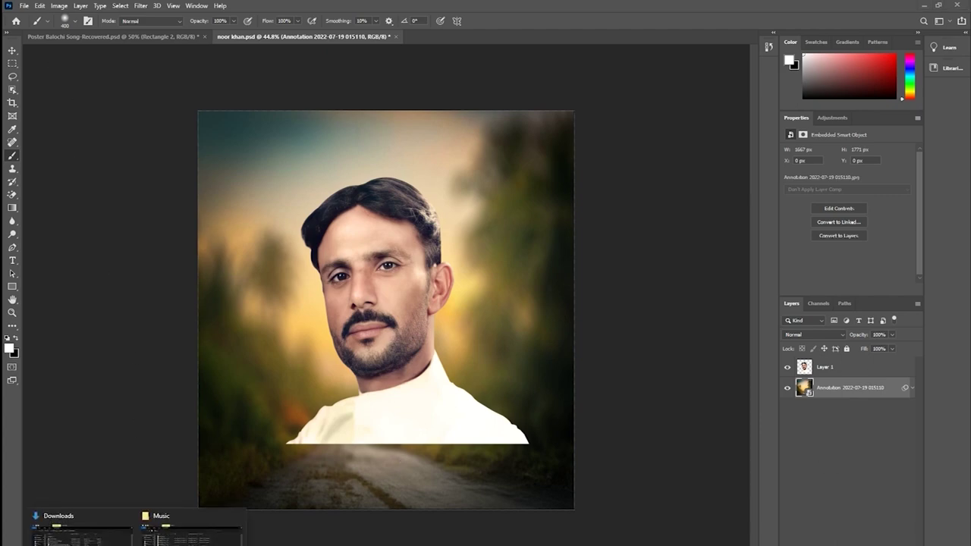
Preview two downloaded files from the Downloads folder, closing each viewer afterwards
{"action": "left_click", "coordinate": [81, 531]}
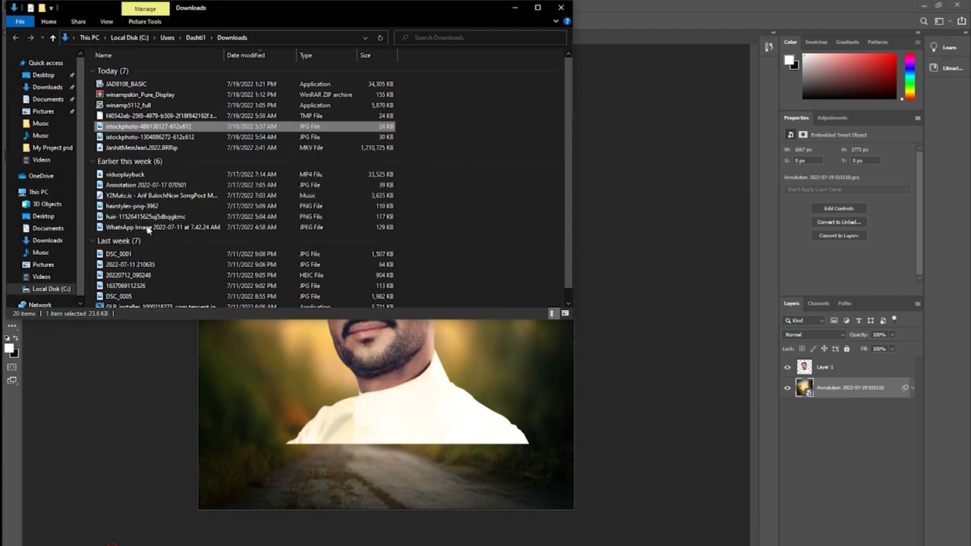
{"action": "double_click", "coordinate": [127, 147]}
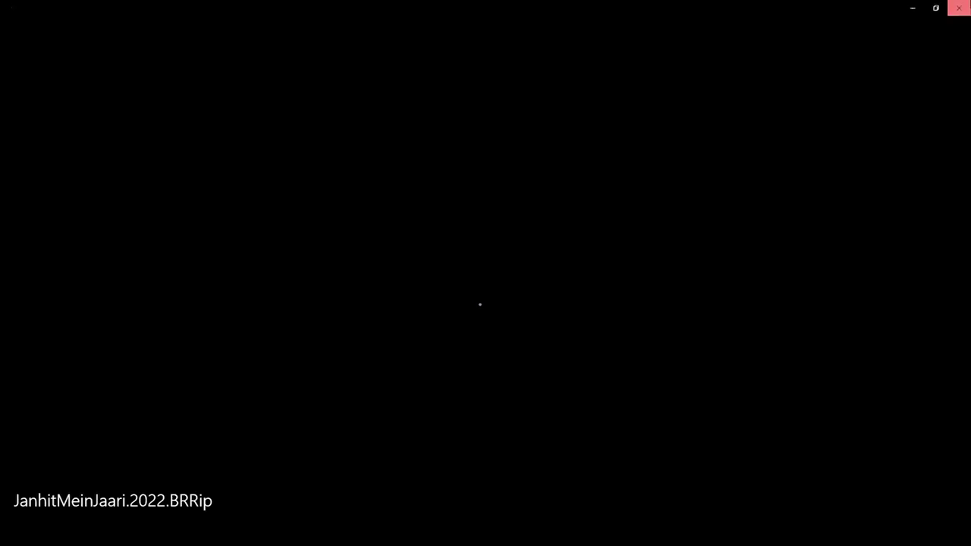
{"action": "left_click", "coordinate": [959, 7]}
{"action": "double_click", "coordinate": [151, 138]}
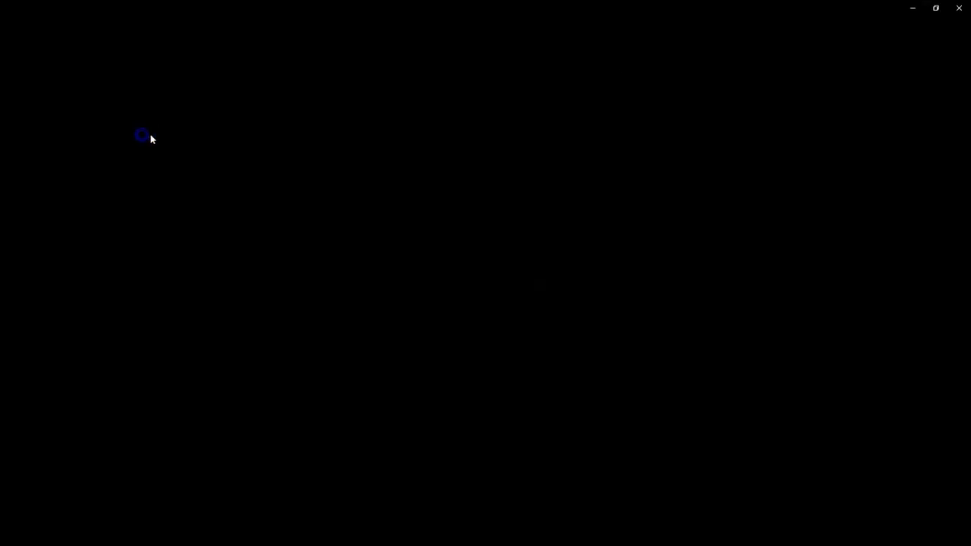
{"action": "key", "text": "alt+F4"}
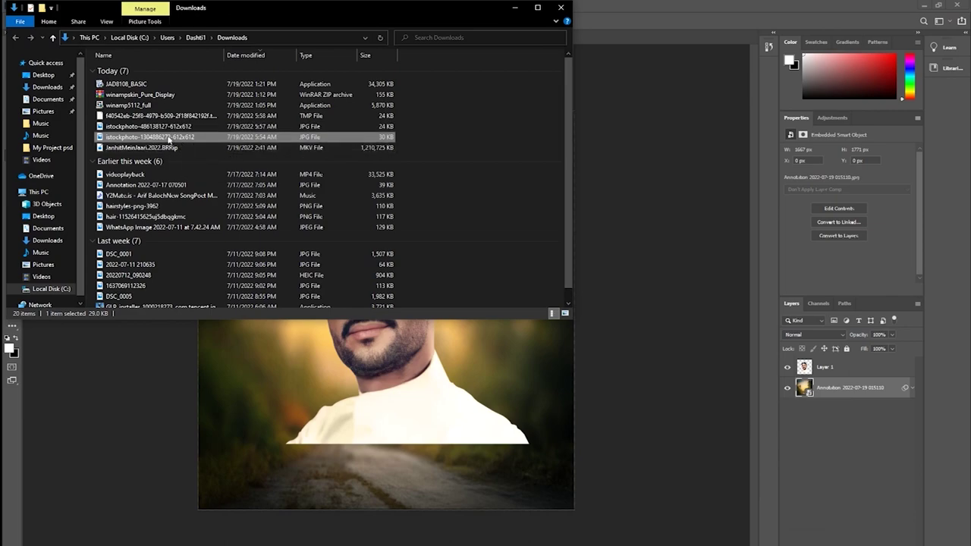
{"action": "left_click", "coordinate": [158, 126]}
{"action": "double_click", "coordinate": [160, 128]}
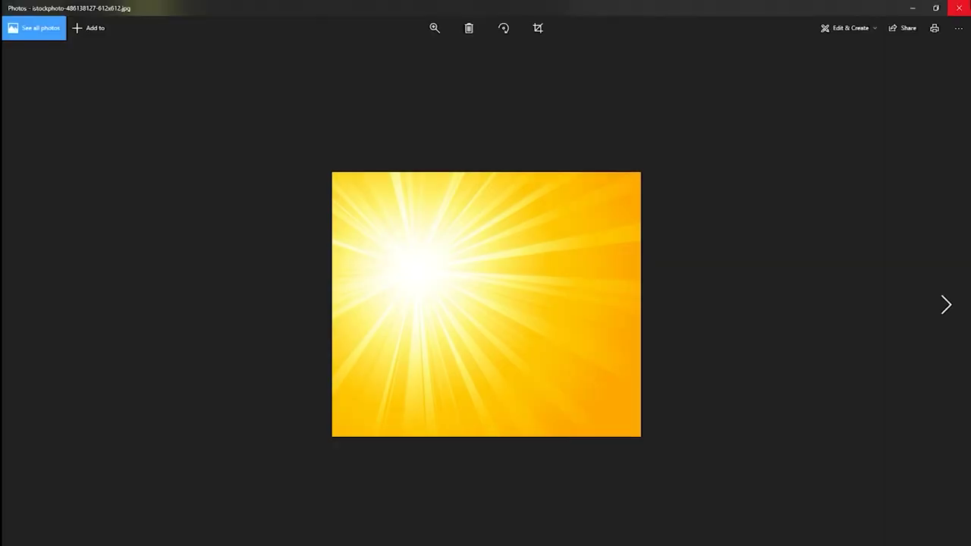
{"action": "left_click", "coordinate": [959, 8]}
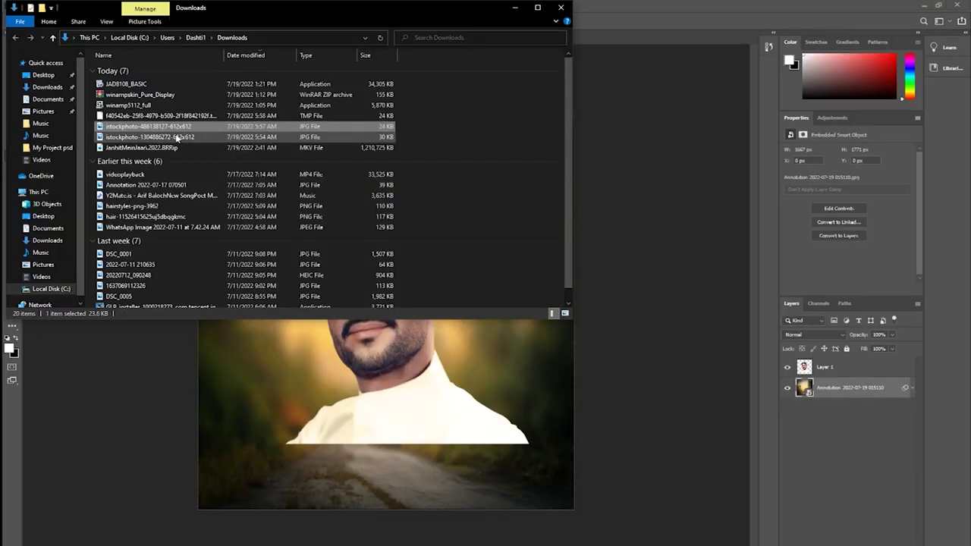
{"action": "left_click_drag", "start_coordinate": [177, 137], "coordinate": [406, 371]}
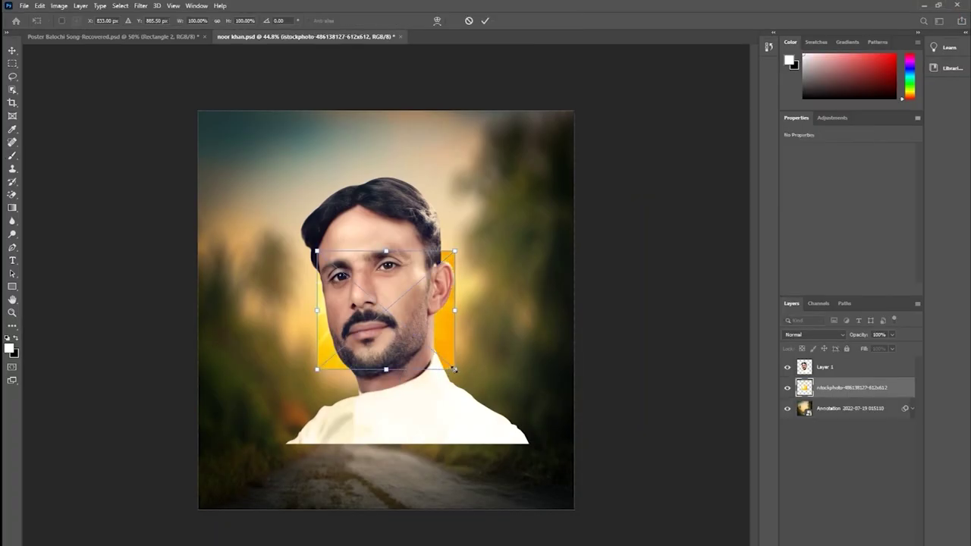
Scale the placed sunburst image out to the canvas edges and bottom, then commit it
{"action": "left_click_drag", "start_coordinate": [456, 370], "coordinate": [556, 491]}
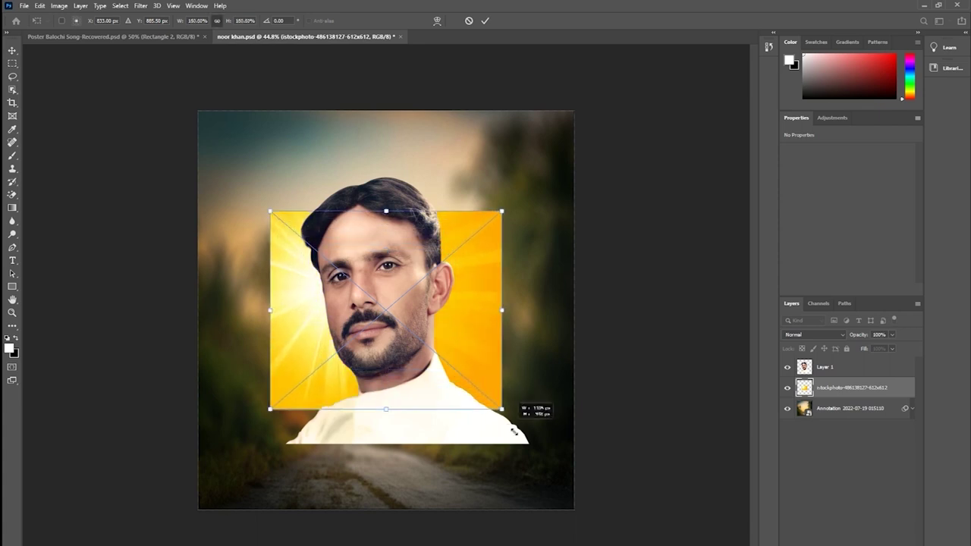
{"action": "left_click_drag", "start_coordinate": [556, 491], "coordinate": [561, 496]}
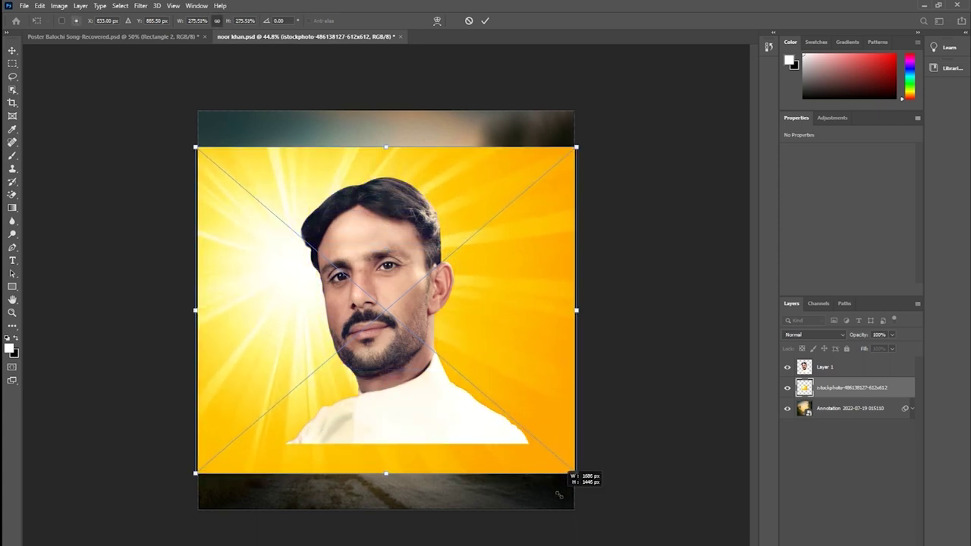
{"action": "left_click_drag", "start_coordinate": [383, 472], "coordinate": [387, 511]}
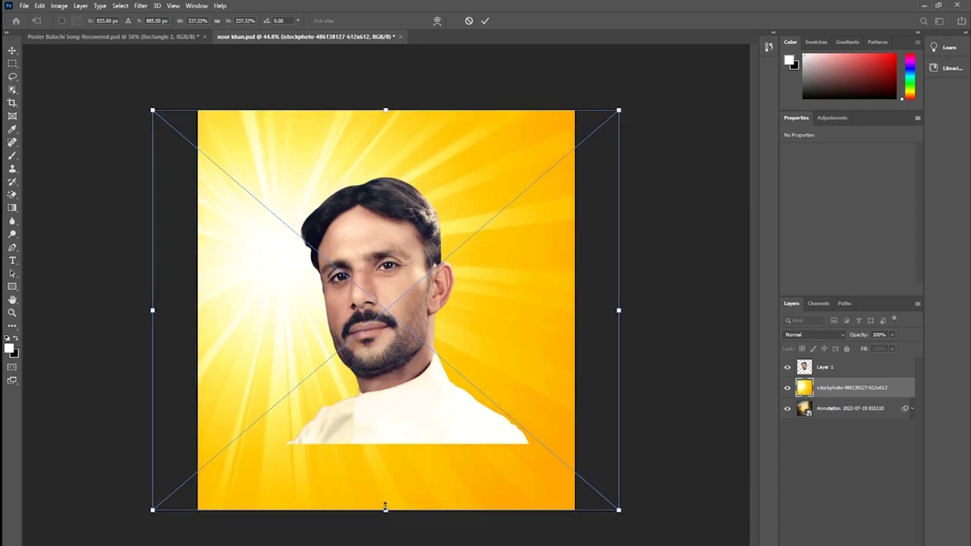
{"action": "key", "text": "Return"}
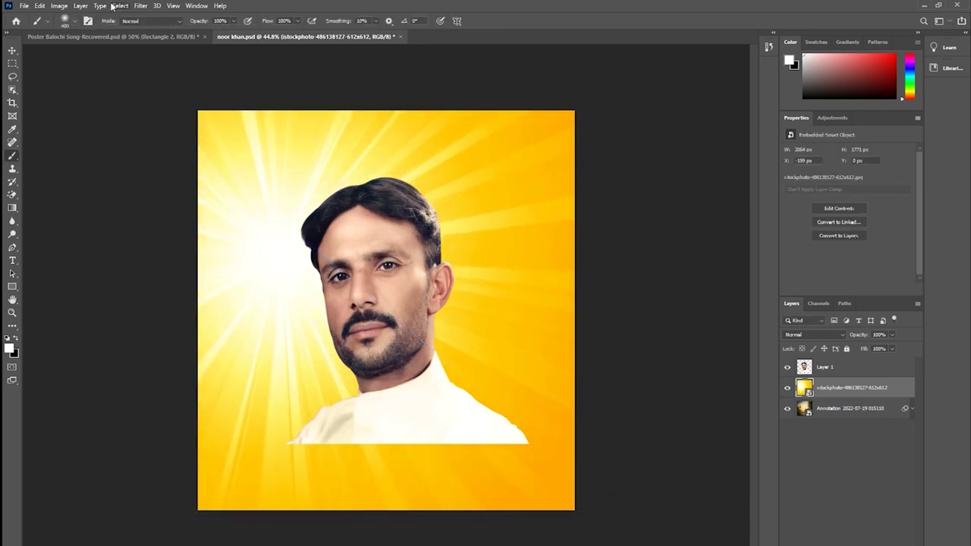
Desaturate the sunburst layer with a Hue/Saturation filter at Saturation -100
{"action": "left_click", "coordinate": [39, 6]}
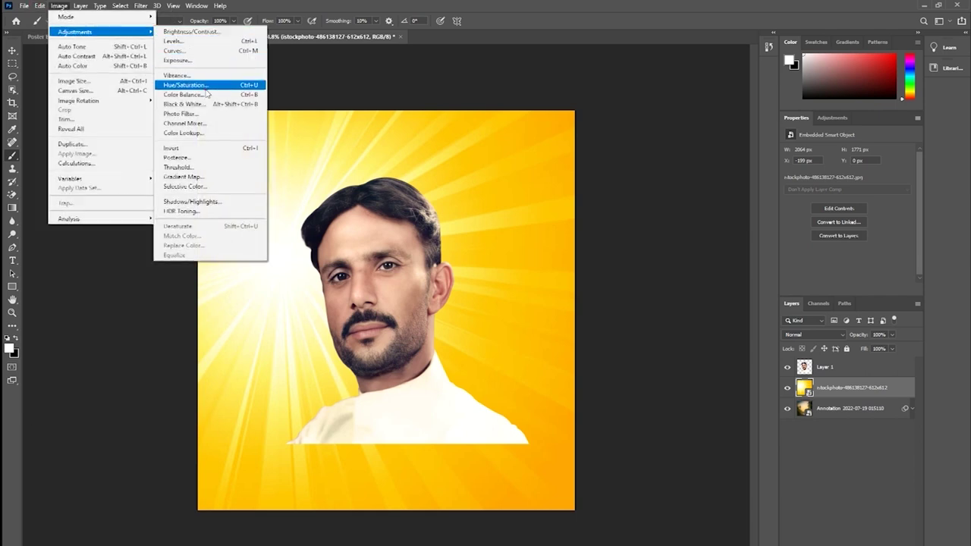
{"action": "mouse_move", "coordinate": [74, 32]}
{"action": "left_click", "coordinate": [207, 90]}
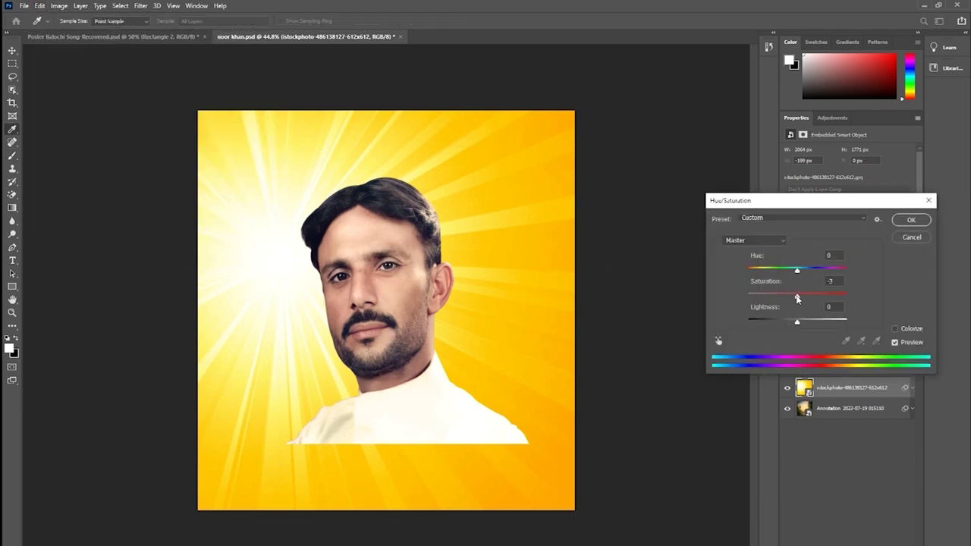
{"action": "left_click_drag", "start_coordinate": [797, 296], "coordinate": [730, 299]}
{"action": "left_click", "coordinate": [911, 220]}
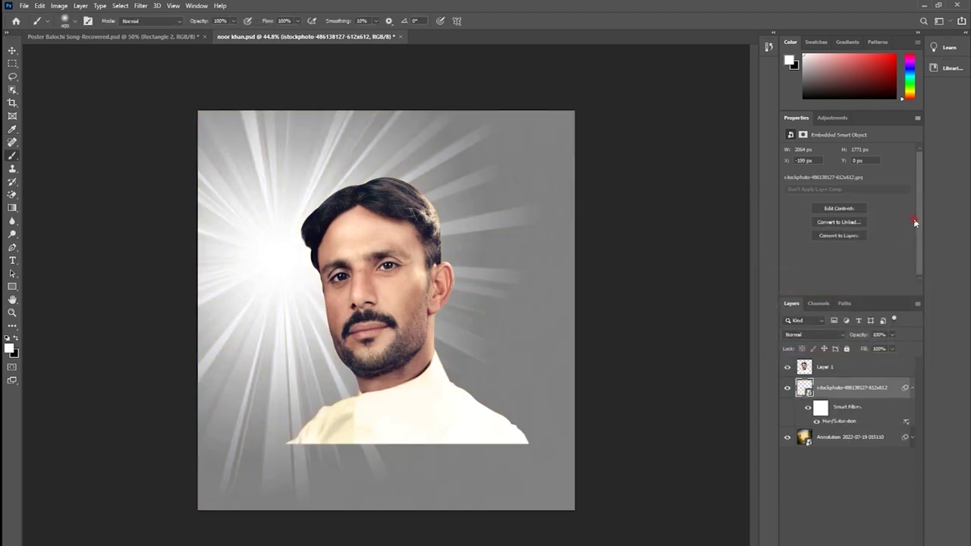
{"action": "left_click", "coordinate": [835, 334]}
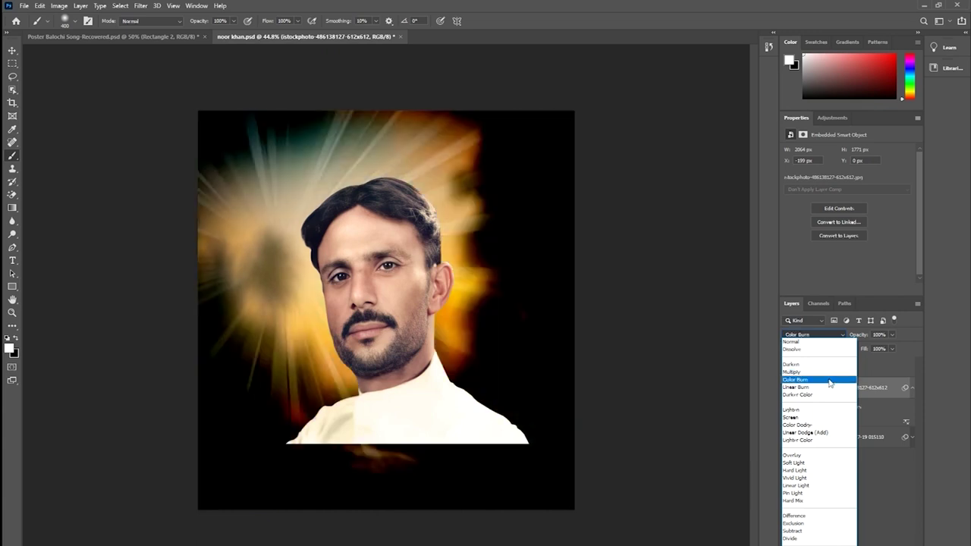
Set the sunburst layer's blend mode to Screen and its opacity to 65%
{"action": "left_click", "coordinate": [825, 372]}
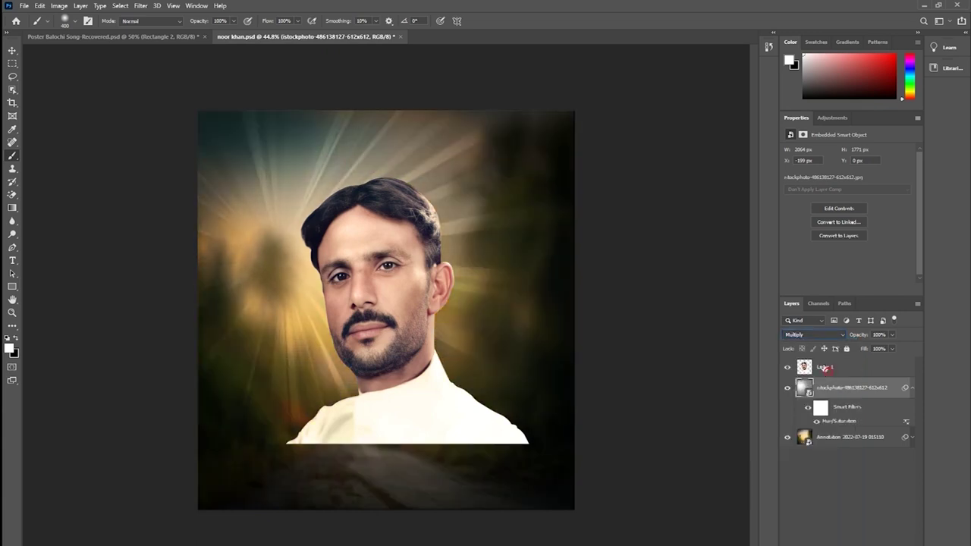
{"action": "scroll", "coordinate": [808, 336], "scroll_direction": "down", "scroll_amount": 1}
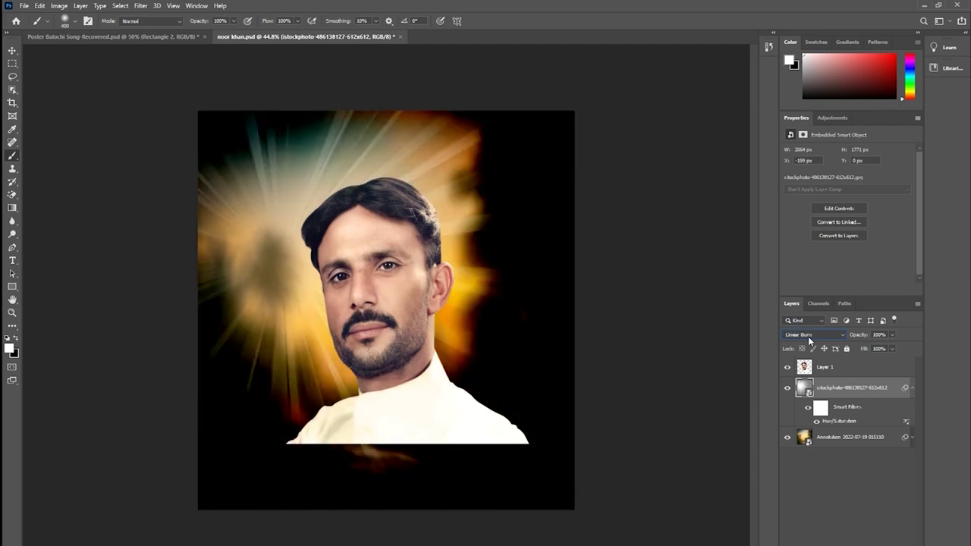
{"action": "scroll", "coordinate": [808, 336], "scroll_direction": "down", "scroll_amount": 1}
{"action": "scroll", "coordinate": [808, 336], "scroll_direction": "down", "scroll_amount": 1}
{"action": "scroll", "coordinate": [808, 336], "scroll_direction": "down", "scroll_amount": 1}
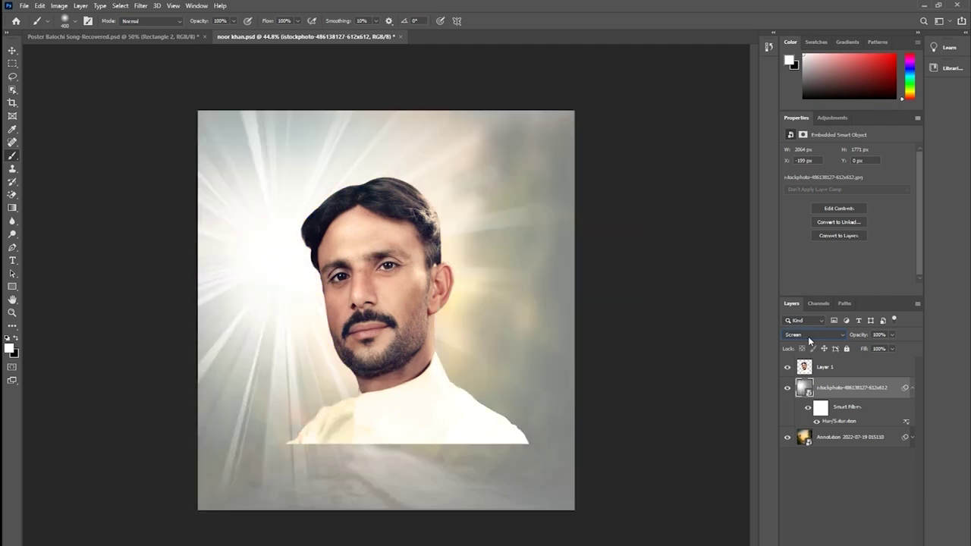
{"action": "left_click_drag", "start_coordinate": [863, 336], "coordinate": [840, 339]}
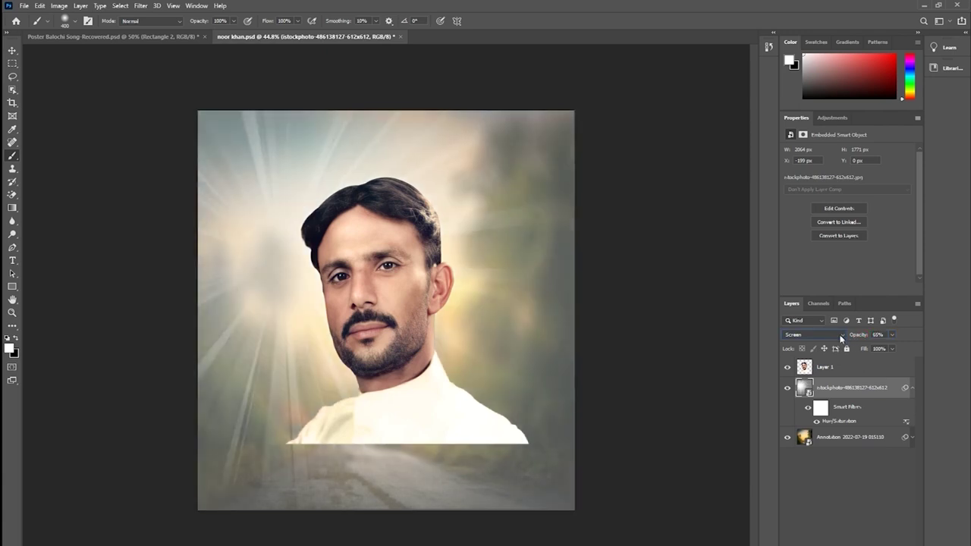
{"action": "left_click", "coordinate": [12, 52]}
Start a free transform on the sunburst smart object, cancelling an initial widening attempt
{"action": "left_click", "coordinate": [618, 311]}
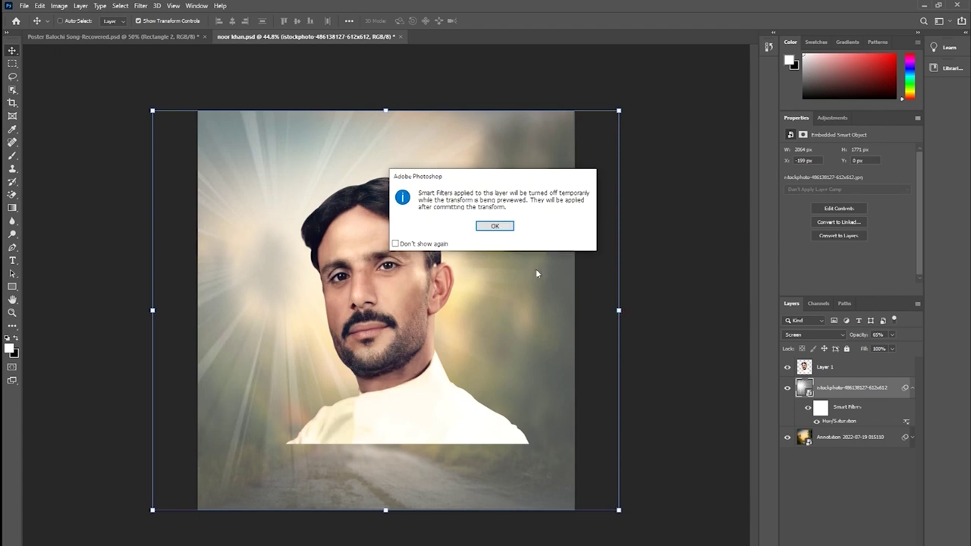
{"action": "left_click", "coordinate": [494, 226]}
{"action": "left_click_drag", "start_coordinate": [502, 310], "coordinate": [659, 316]}
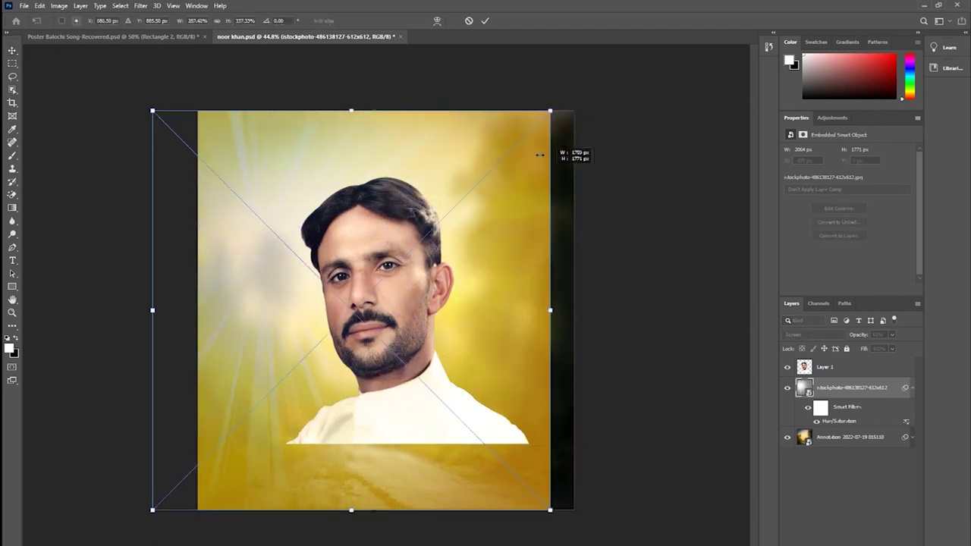
{"action": "left_click_drag", "start_coordinate": [659, 316], "coordinate": [467, 50]}
{"action": "left_click", "coordinate": [468, 20]}
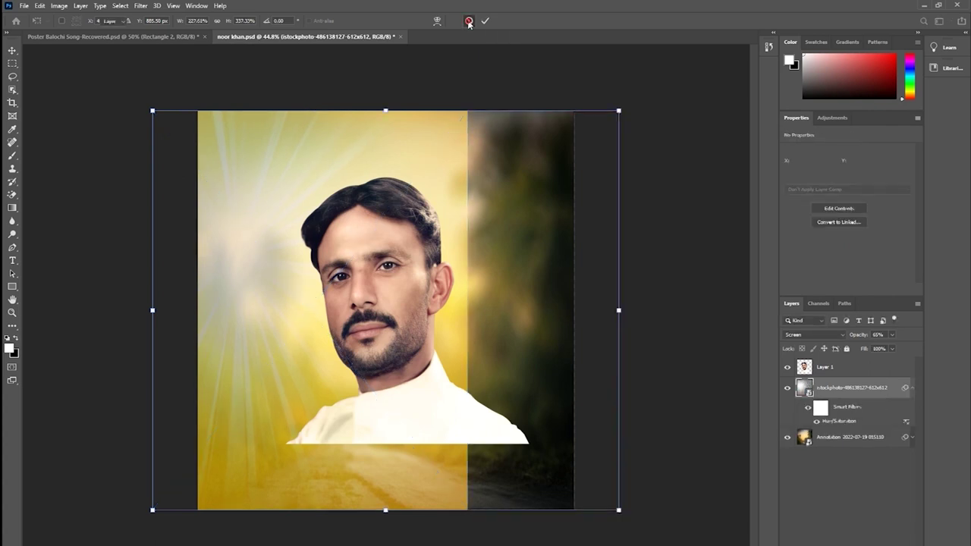
{"action": "left_click", "coordinate": [619, 311]}
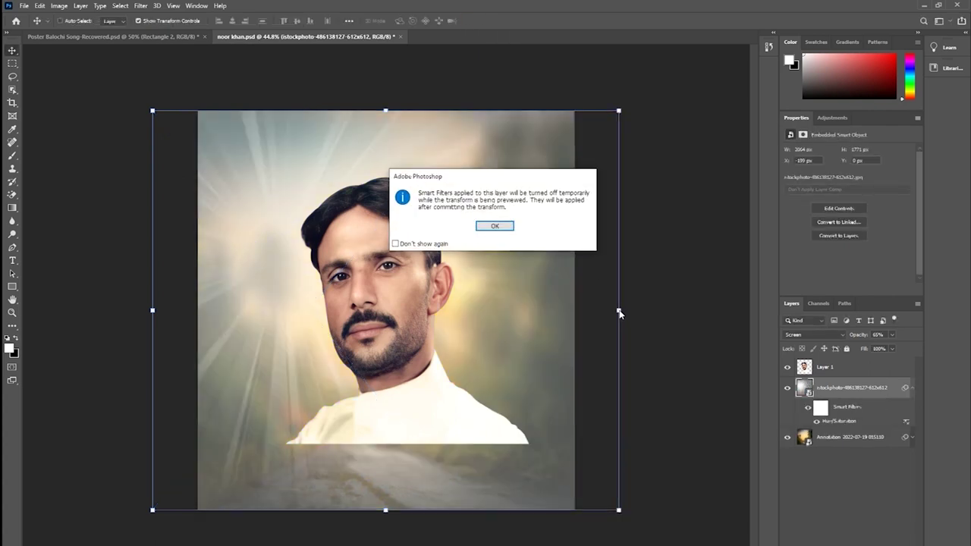
{"action": "key", "text": "Return"}
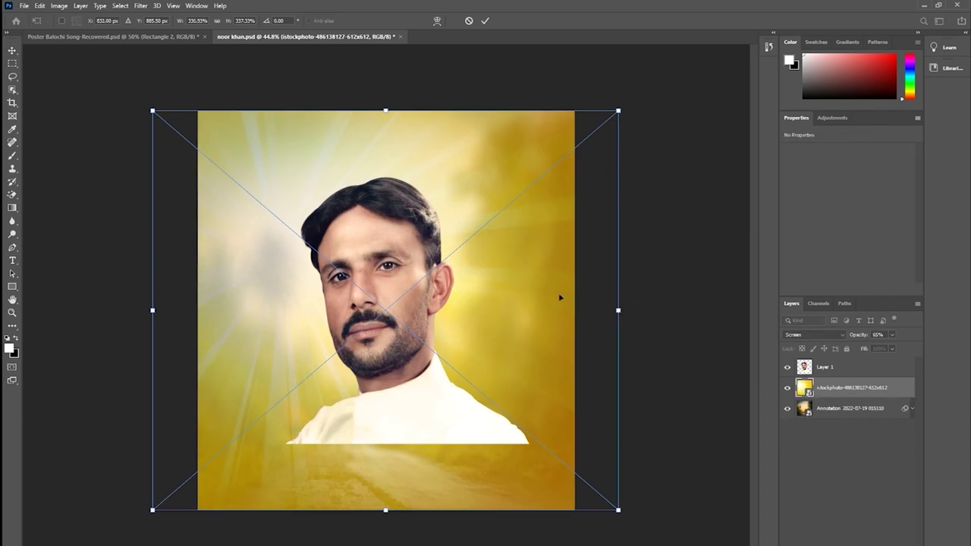
Flip the sunburst horizontally, move it up, stretch it to the canvas bottom, and lower opacity to 45%
{"action": "right_click", "coordinate": [560, 297]}
{"action": "left_click", "coordinate": [596, 451]}
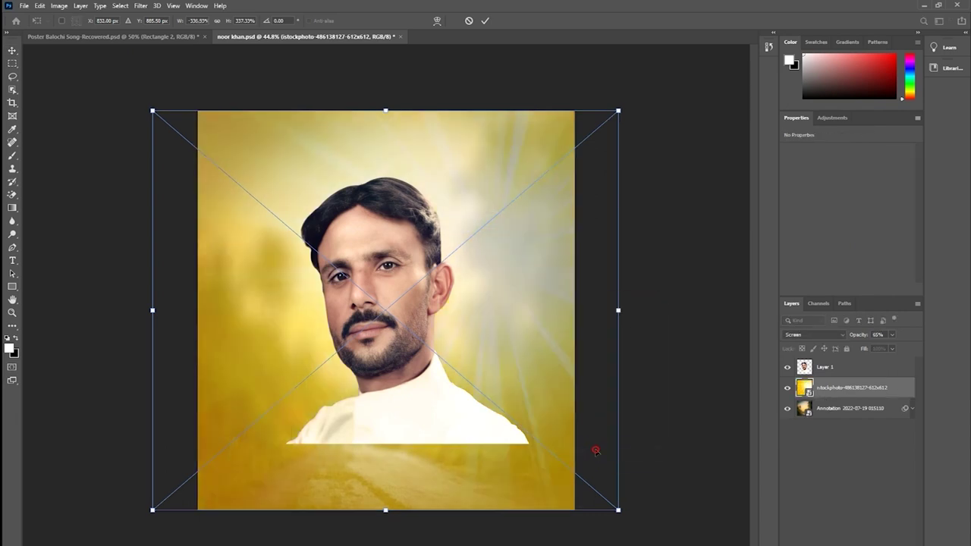
{"action": "left_click_drag", "start_coordinate": [527, 327], "coordinate": [491, 264]}
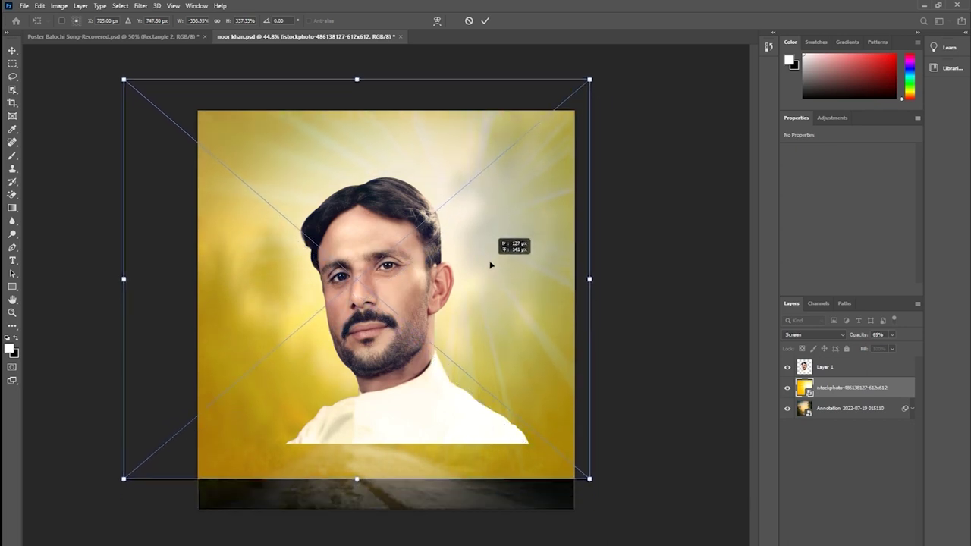
{"action": "mouse_move", "coordinate": [490, 264]}
{"action": "left_mouse_down"}
{"action": "mouse_move", "coordinate": [487, 283]}
{"action": "mouse_move", "coordinate": [494, 226]}
{"action": "left_mouse_up"}
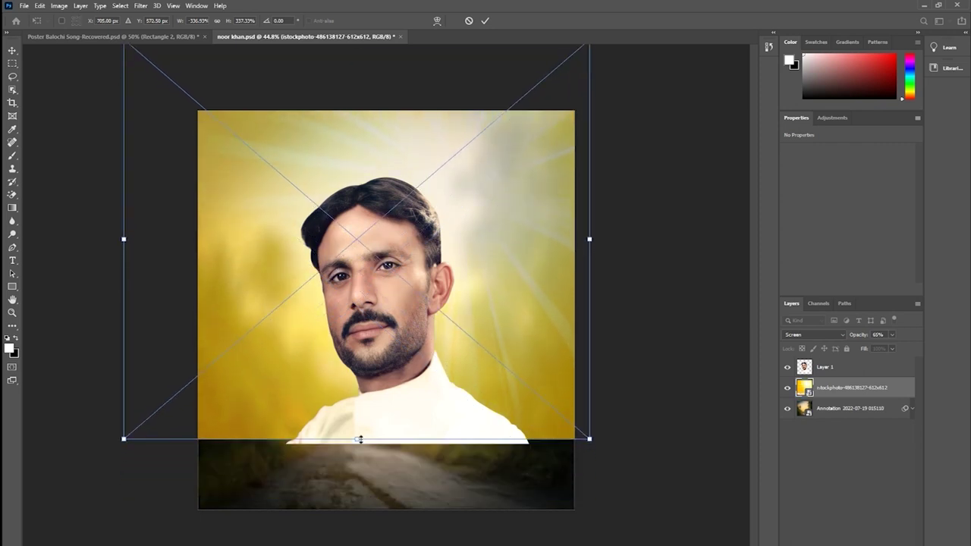
{"action": "left_click_drag", "start_coordinate": [358, 440], "coordinate": [357, 514]}
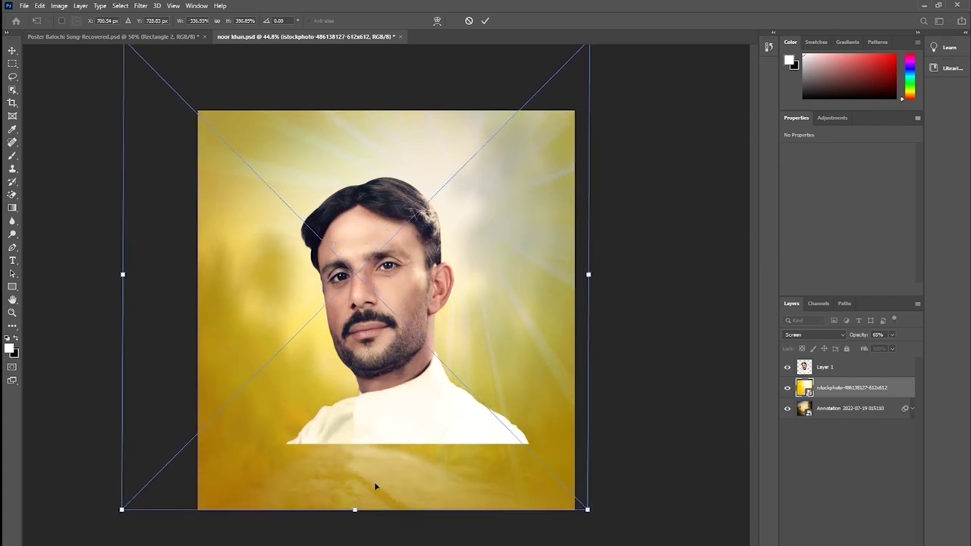
{"action": "key", "text": "Return"}
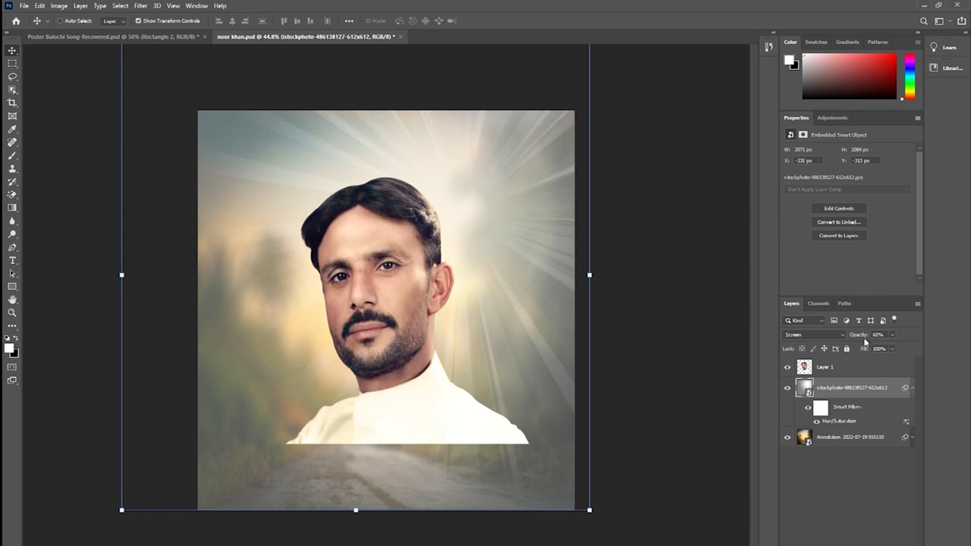
{"action": "left_click_drag", "start_coordinate": [863, 339], "coordinate": [840, 338]}
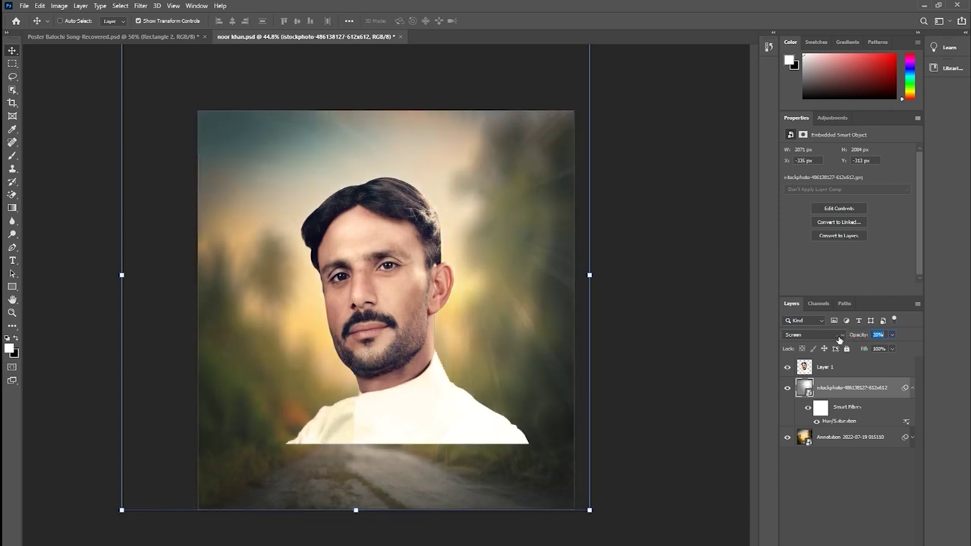
Apply a 13.9-pixel Gaussian Blur to the sunburst rays and dim the layer to about 70% opacity
{"action": "left_click_drag", "start_coordinate": [837, 339], "coordinate": [936, 339]}
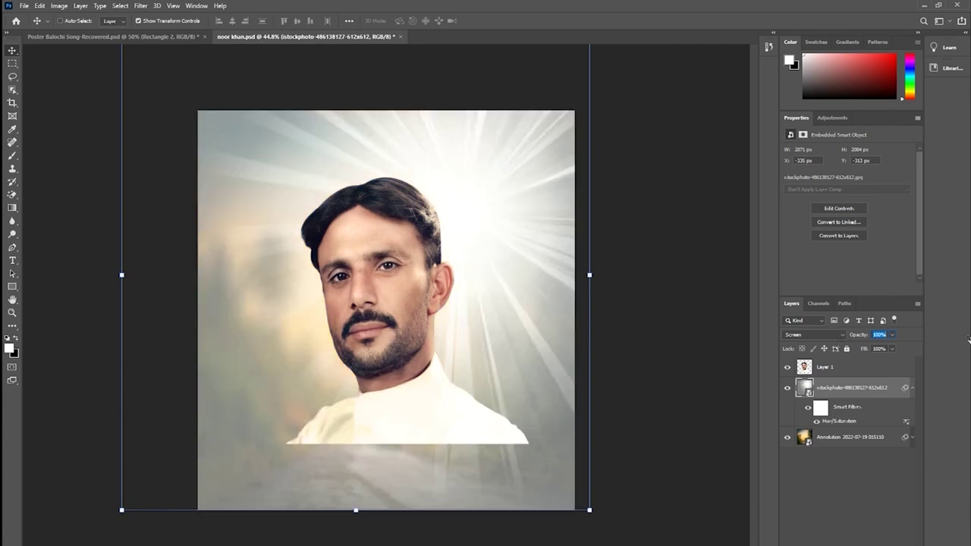
{"action": "left_click", "coordinate": [141, 7]}
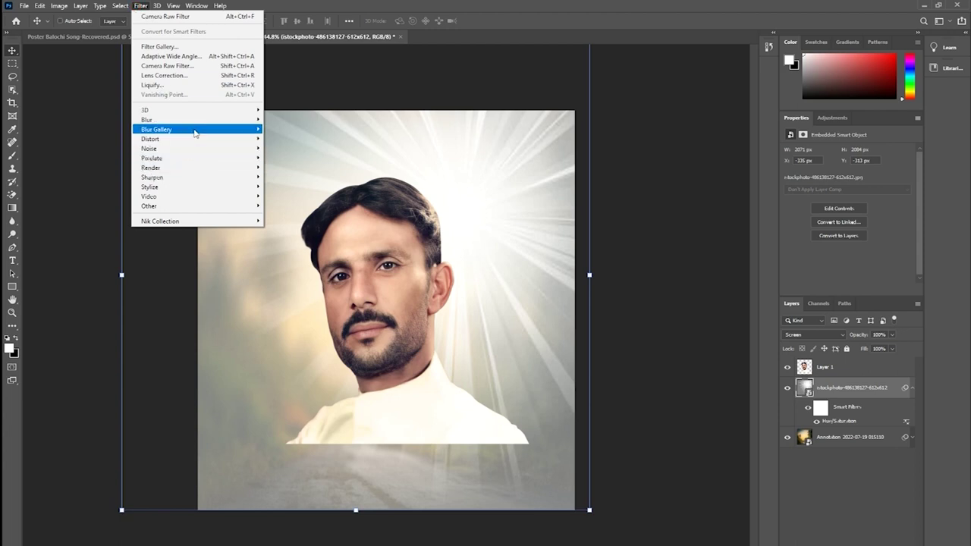
{"action": "mouse_move", "coordinate": [147, 120]}
{"action": "left_click", "coordinate": [291, 157]}
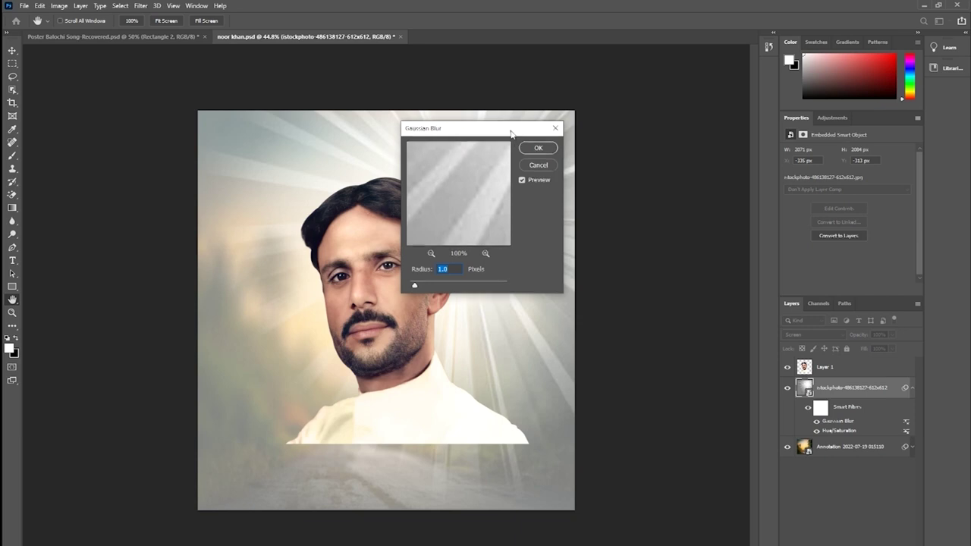
{"action": "left_click_drag", "start_coordinate": [514, 129], "coordinate": [654, 130]}
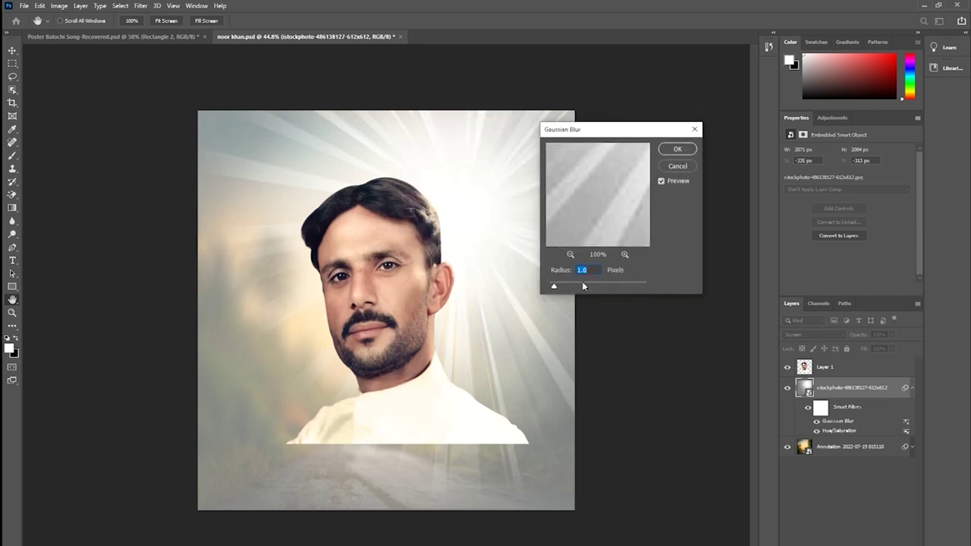
{"action": "left_click_drag", "start_coordinate": [580, 286], "coordinate": [591, 285]}
{"action": "left_click", "coordinate": [677, 149]}
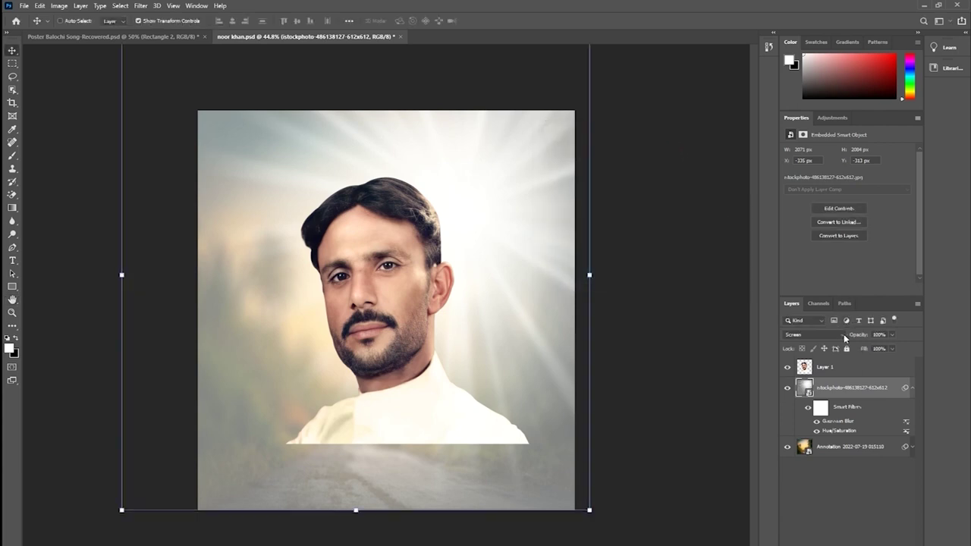
{"action": "left_click_drag", "start_coordinate": [855, 339], "coordinate": [843, 341]}
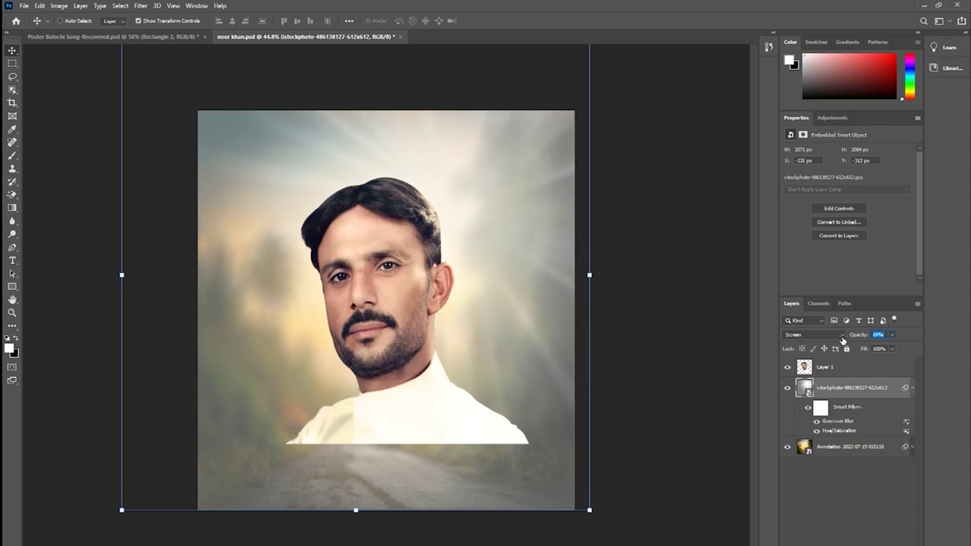
{"action": "type", "text": "67"}
Blend the sun-ray layer in Hard Light at 46% opacity and add an empty Layer 2
{"action": "key", "text": "Return"}
{"action": "left_click", "coordinate": [912, 389]}
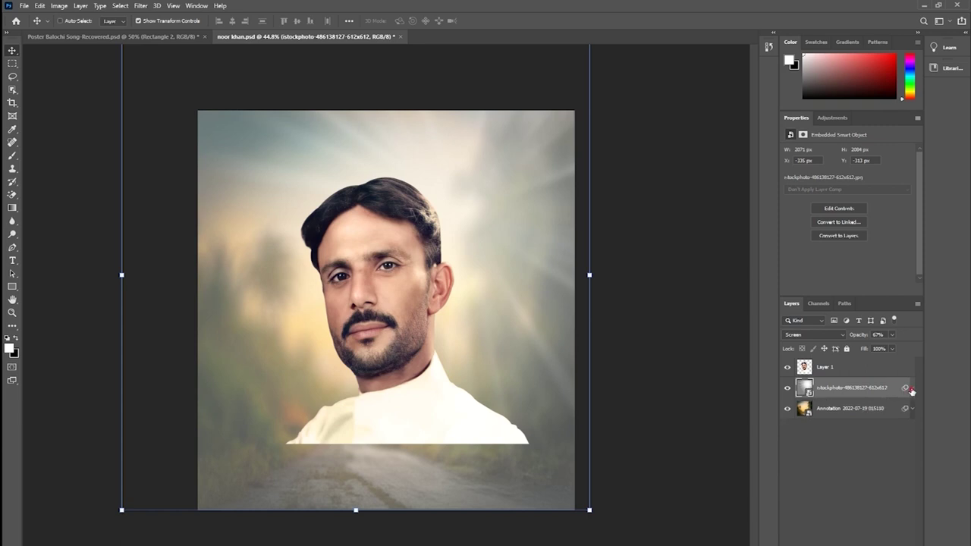
{"action": "left_click", "coordinate": [843, 336]}
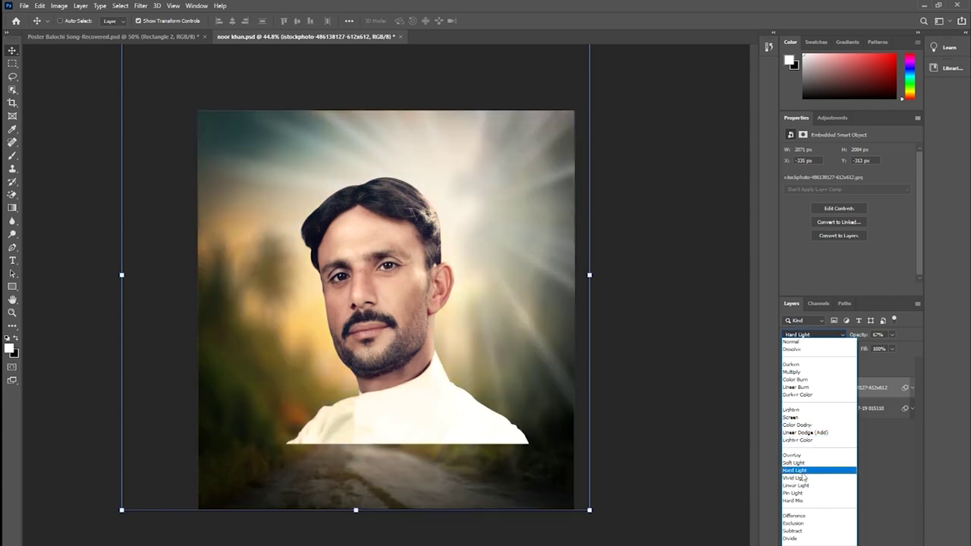
{"action": "left_click", "coordinate": [803, 471]}
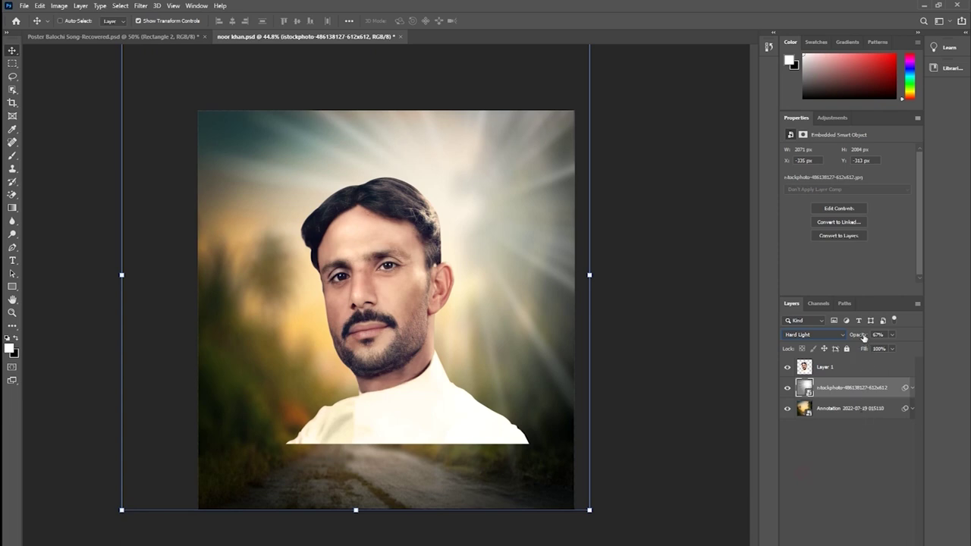
{"action": "left_click_drag", "start_coordinate": [863, 337], "coordinate": [853, 339]}
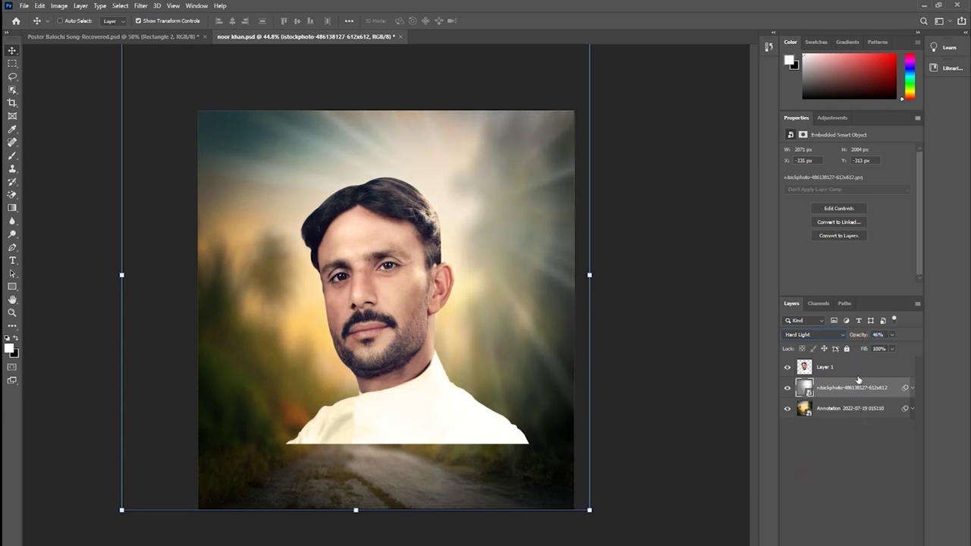
{"action": "key", "text": "ctrl+shift+alt+n"}
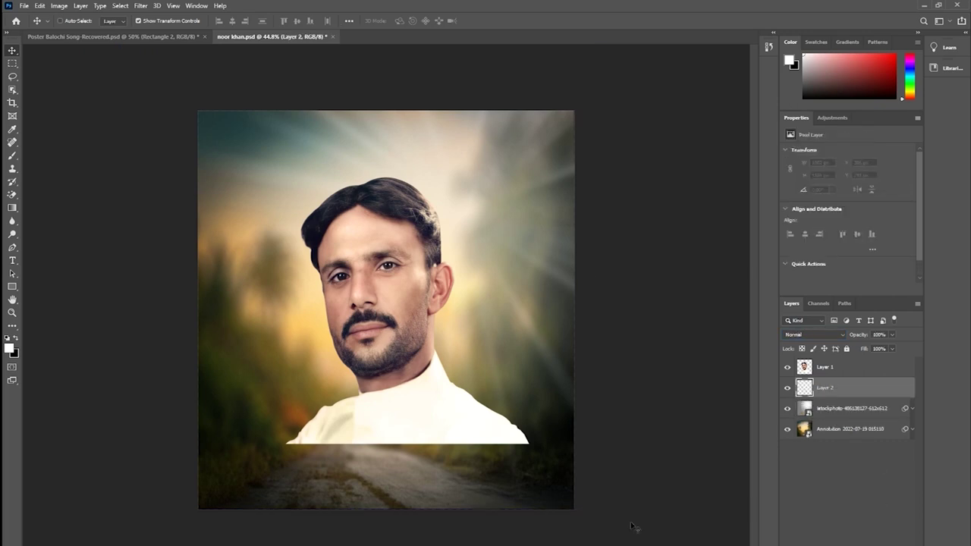
Brush a few white dabs on Layer 2 beside the top-right of the man's head
{"action": "left_click", "coordinate": [13, 156]}
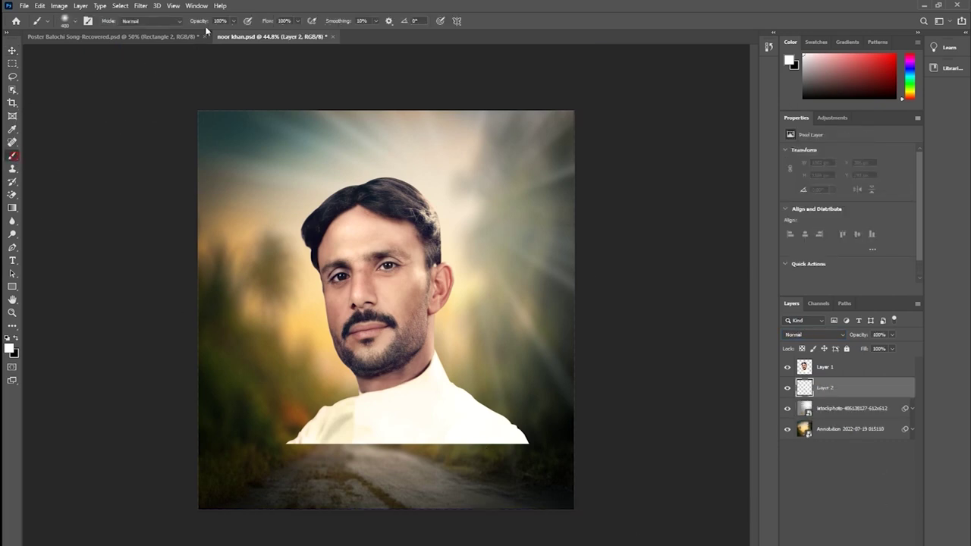
{"action": "left_click", "coordinate": [436, 220]}
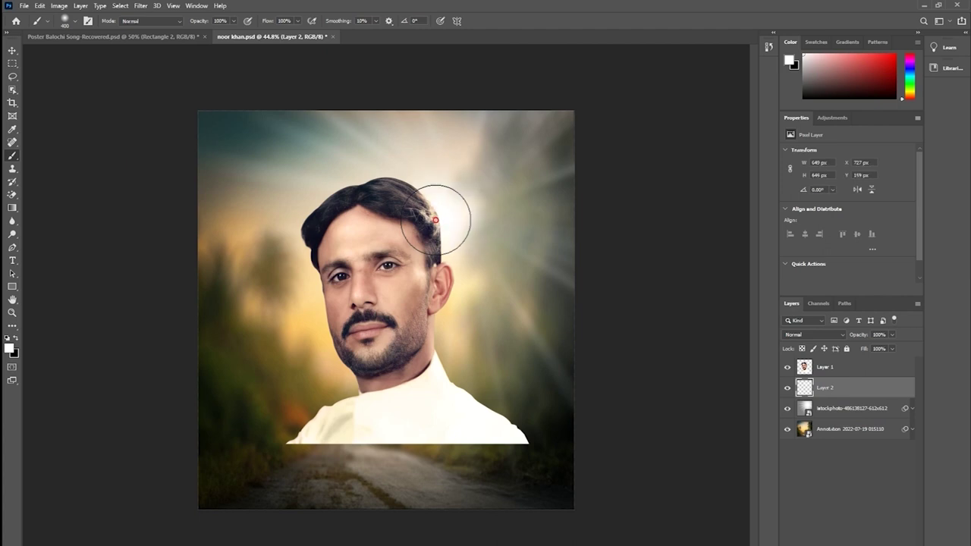
{"action": "left_click", "coordinate": [436, 218]}
{"action": "left_click", "coordinate": [435, 220]}
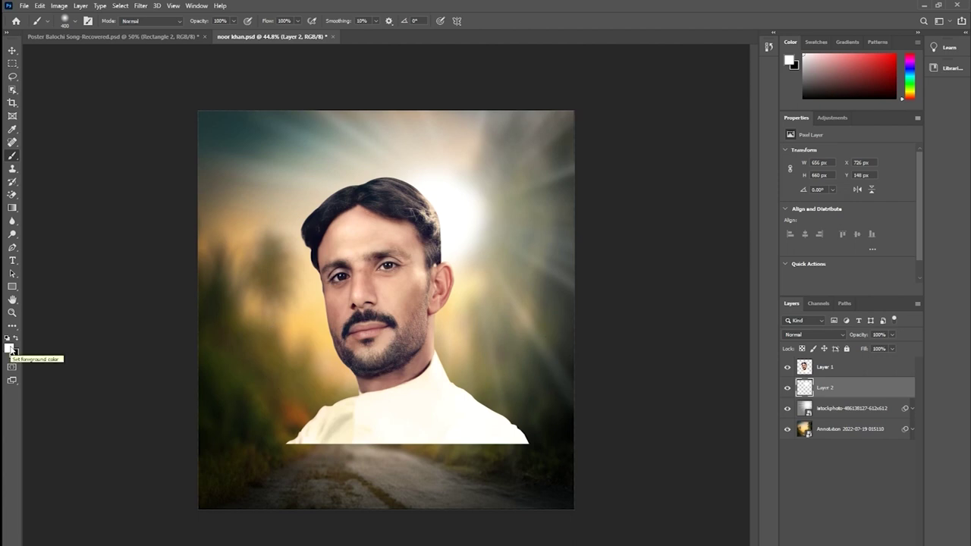
Set the foreground colour to bright orange, undoing a trial dab
{"action": "left_click", "coordinate": [11, 350]}
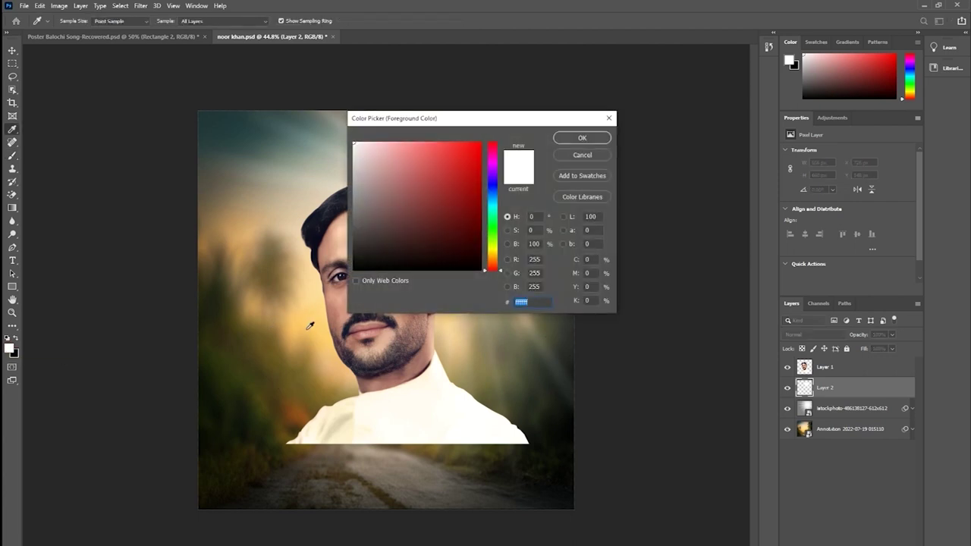
{"action": "left_click", "coordinate": [301, 408]}
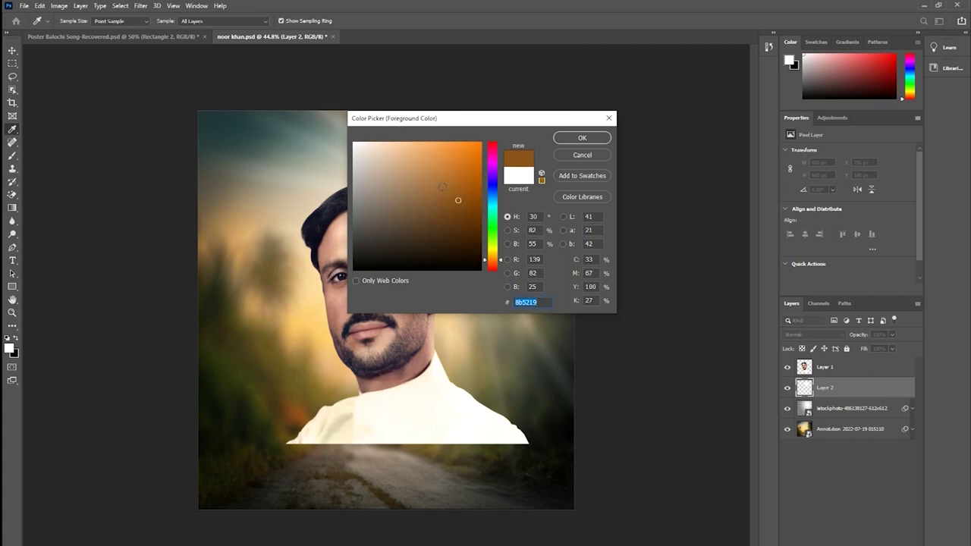
{"action": "left_click", "coordinate": [468, 151]}
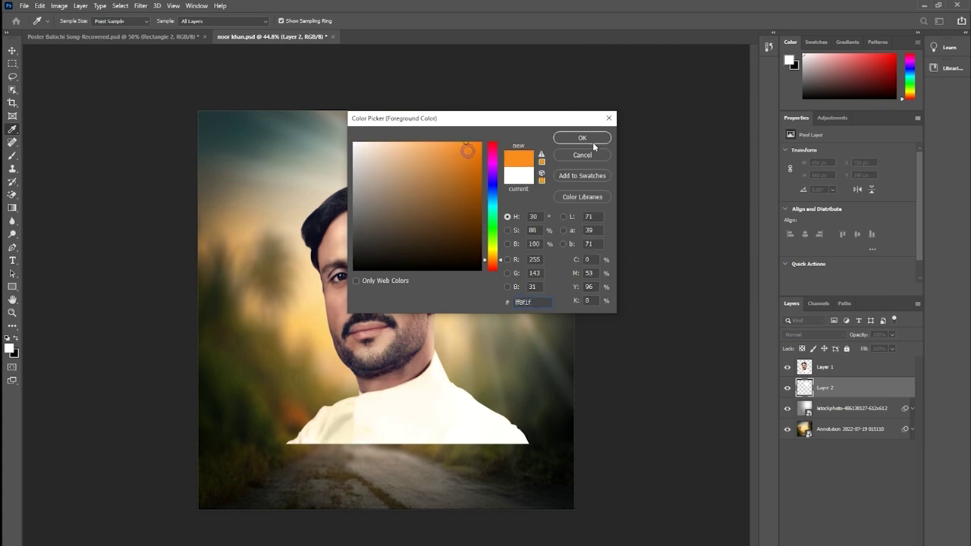
{"action": "left_click", "coordinate": [584, 138]}
{"action": "left_click", "coordinate": [451, 205]}
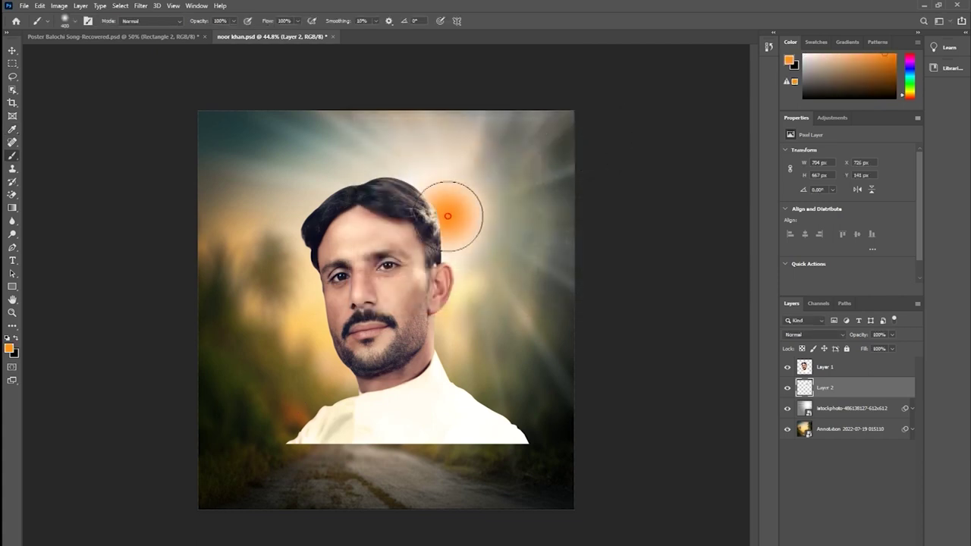
{"action": "key", "text": "ctrl+z"}
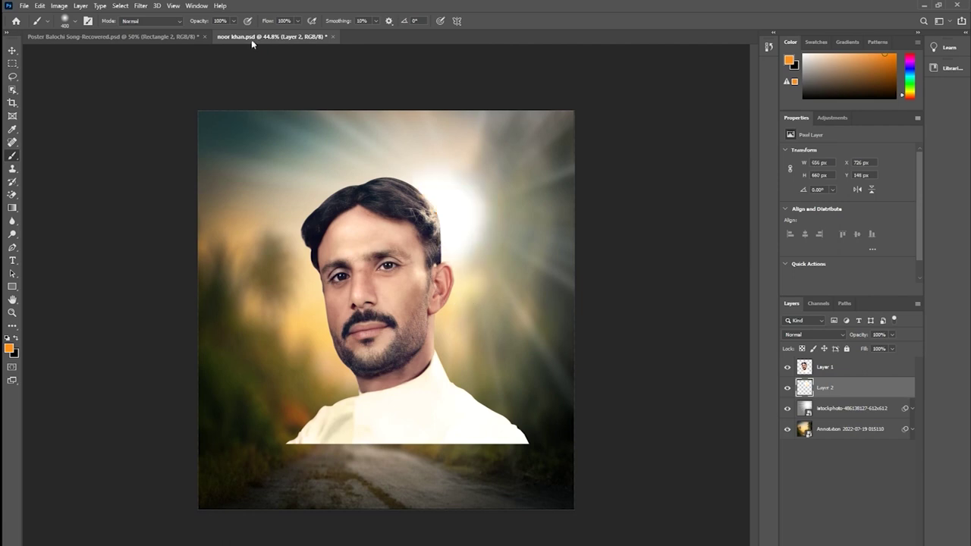
Set the brush to 47% opacity and 55% flow with a soft round General Brushes tip
{"action": "left_click_drag", "start_coordinate": [200, 23], "coordinate": [176, 25]}
{"action": "left_click_drag", "start_coordinate": [275, 23], "coordinate": [253, 25]}
{"action": "right_click", "coordinate": [303, 177]}
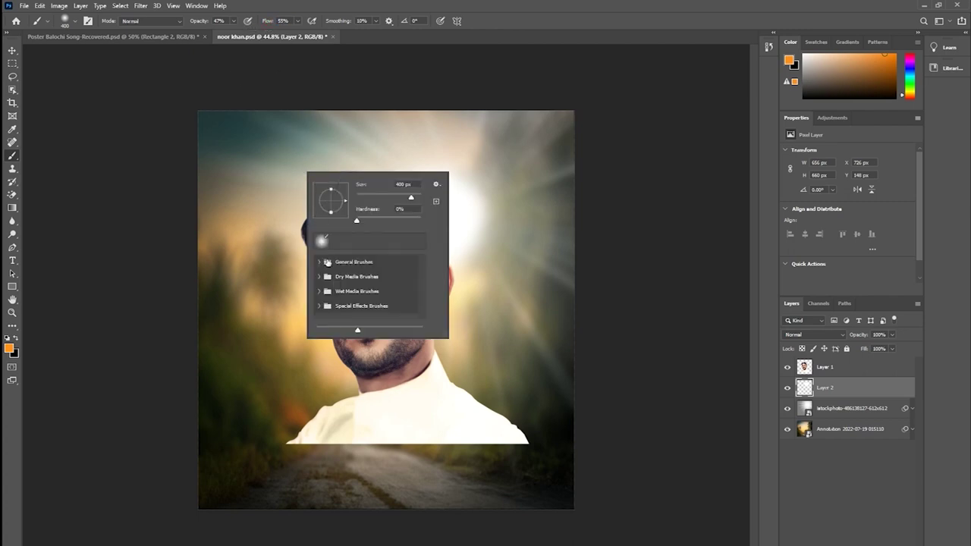
{"action": "left_click", "coordinate": [327, 263]}
{"action": "left_click", "coordinate": [351, 283]}
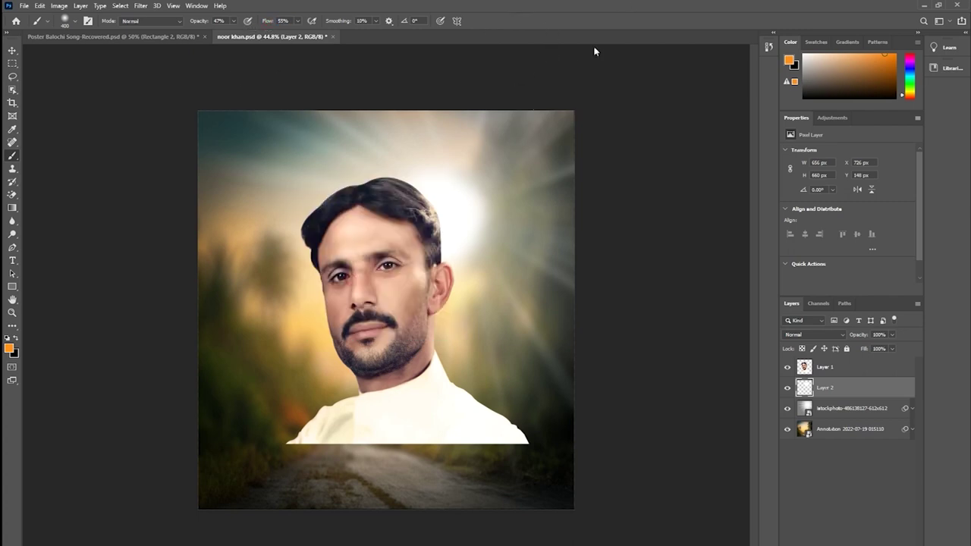
Paint an orange glow beside the hair and behind the top-right of the head
{"action": "left_click", "coordinate": [427, 184]}
{"action": "left_click_drag", "start_coordinate": [433, 164], "coordinate": [462, 217]}
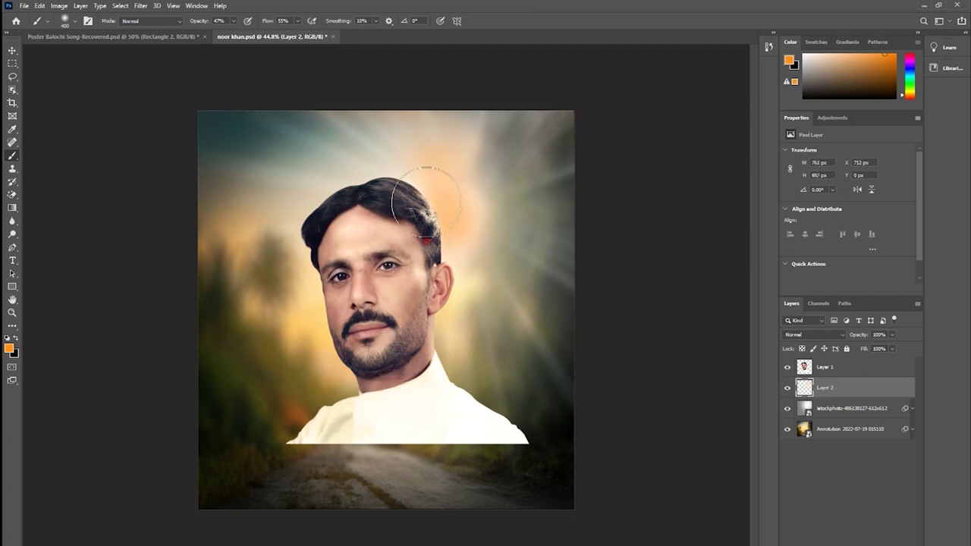
{"action": "mouse_move", "coordinate": [434, 216]}
{"action": "left_mouse_down"}
{"action": "mouse_move", "coordinate": [460, 197]}
{"action": "mouse_move", "coordinate": [467, 206]}
{"action": "left_mouse_up"}
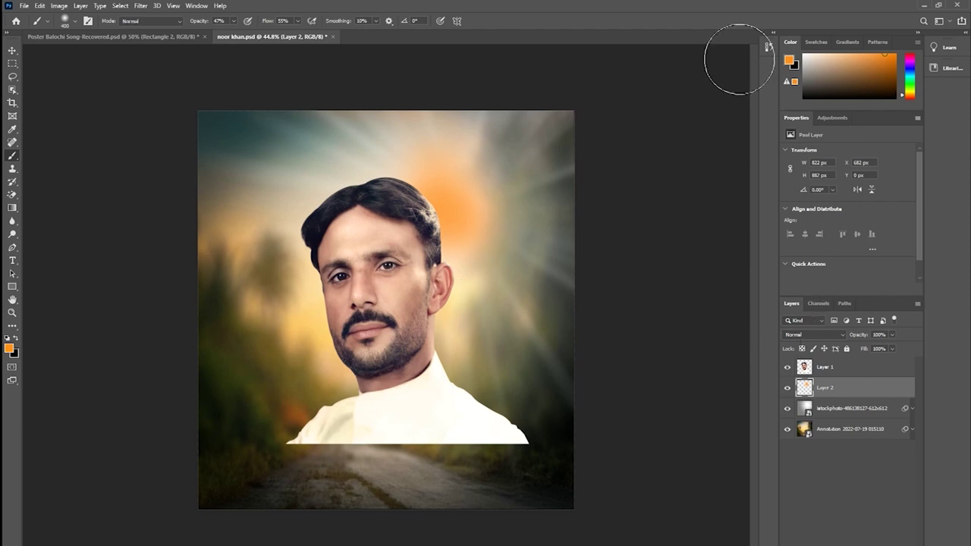
{"action": "left_click", "coordinate": [219, 6]}
{"action": "mouse_move", "coordinate": [208, 27]}
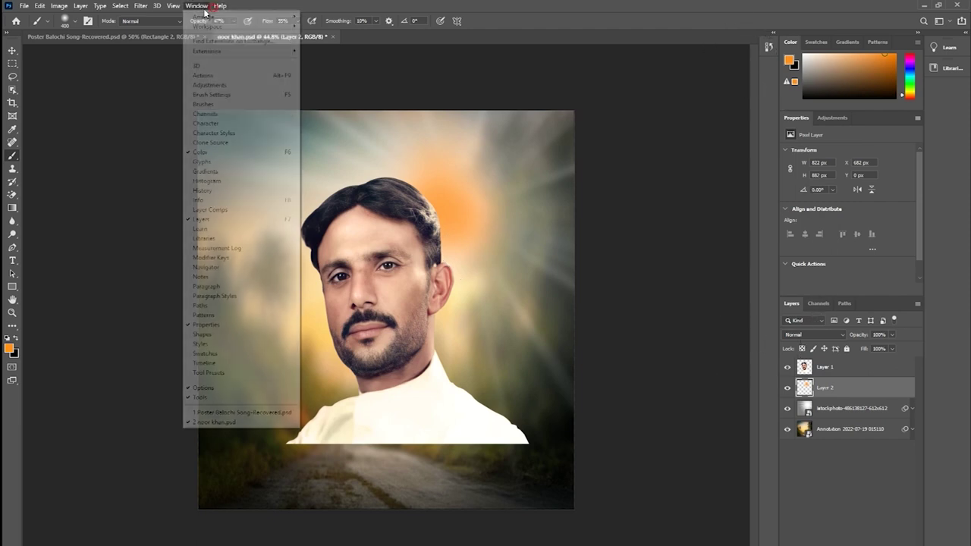
Dock the History panel beside Layers and revert to the New Layer state, clearing Layer 2
{"action": "left_click", "coordinate": [219, 188]}
{"action": "left_click_drag", "start_coordinate": [690, 42], "coordinate": [824, 305]}
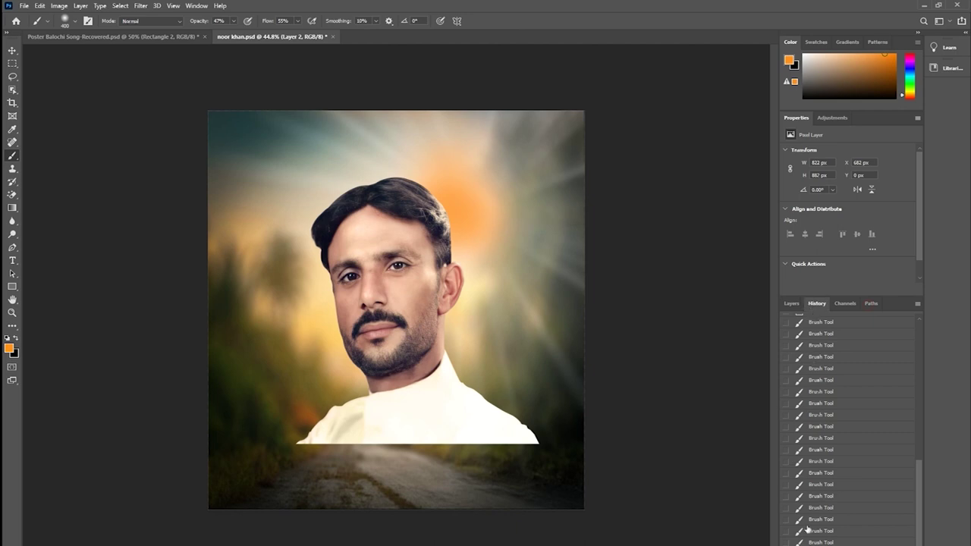
{"action": "scroll", "coordinate": [823, 394], "scroll_direction": "up", "scroll_amount": 2}
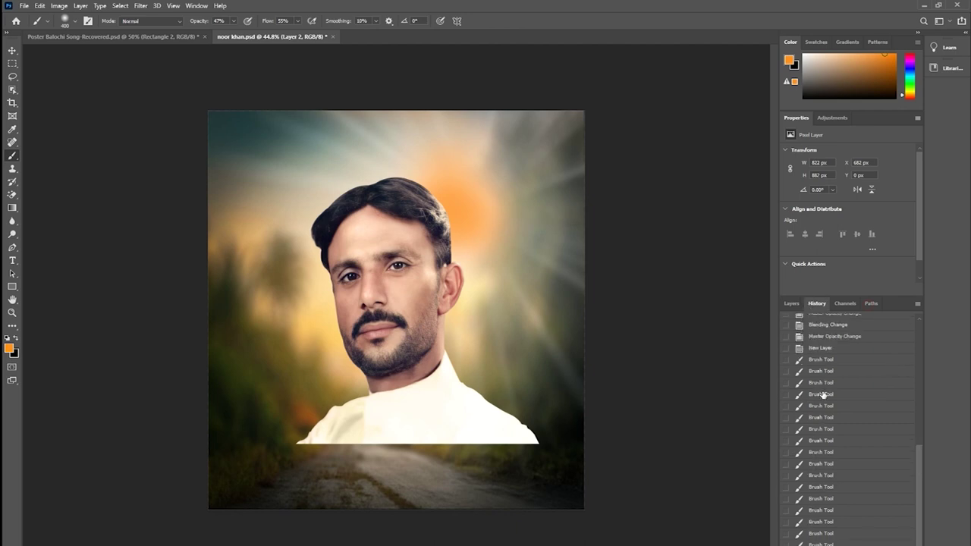
{"action": "left_click", "coordinate": [820, 349]}
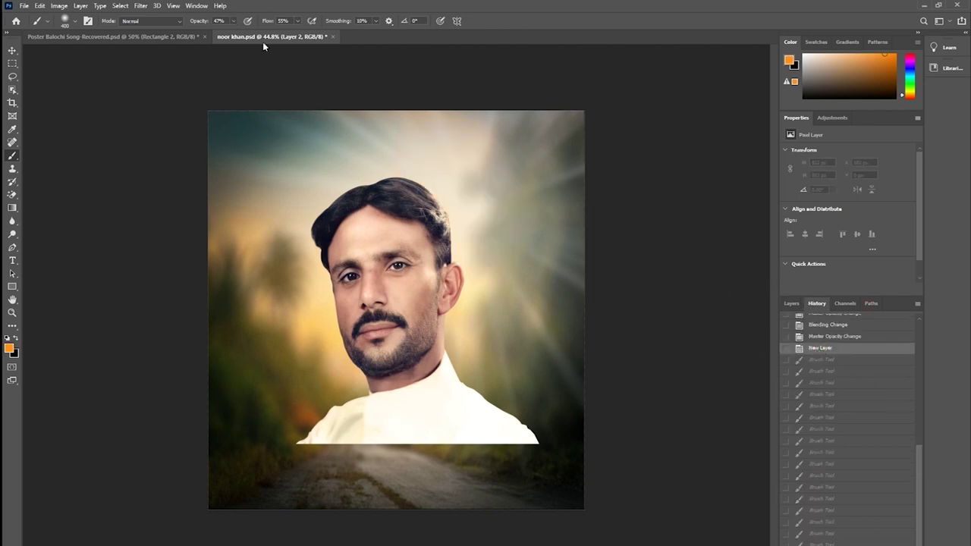
{"action": "left_click", "coordinate": [791, 304]}
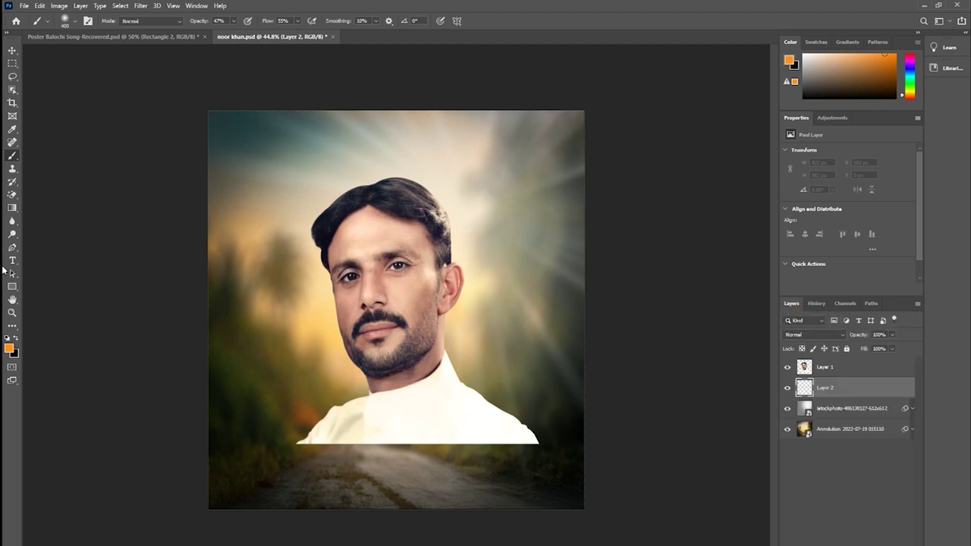
Drop the istockphoto sun-ray layer's opacity to 24%, then minimize Photoshop
{"action": "left_click", "coordinate": [847, 416]}
{"action": "mouse_move", "coordinate": [860, 337]}
{"action": "left_mouse_down"}
{"action": "mouse_move", "coordinate": [826, 341]}
{"action": "mouse_move", "coordinate": [838, 336]}
{"action": "left_mouse_up"}
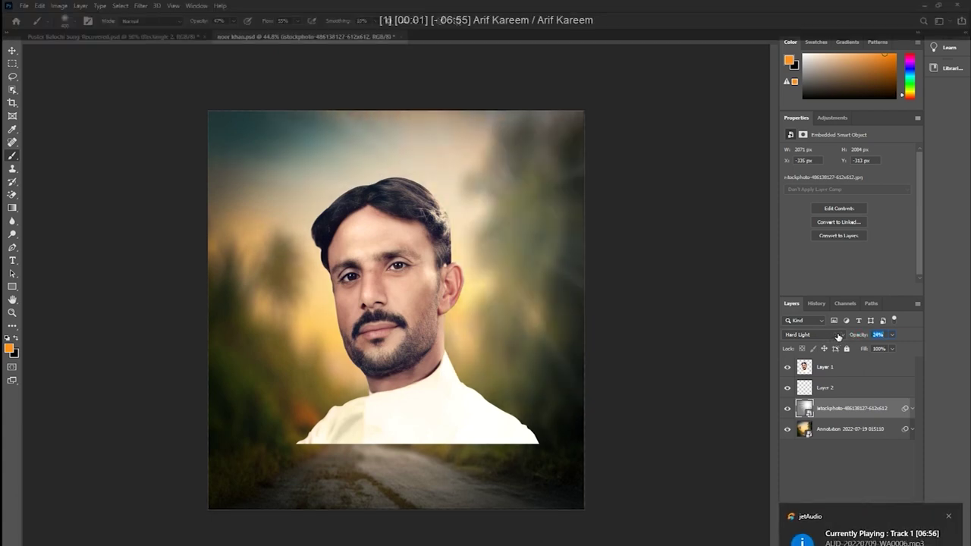
{"action": "left_click_drag", "start_coordinate": [845, 335], "coordinate": [834, 336]}
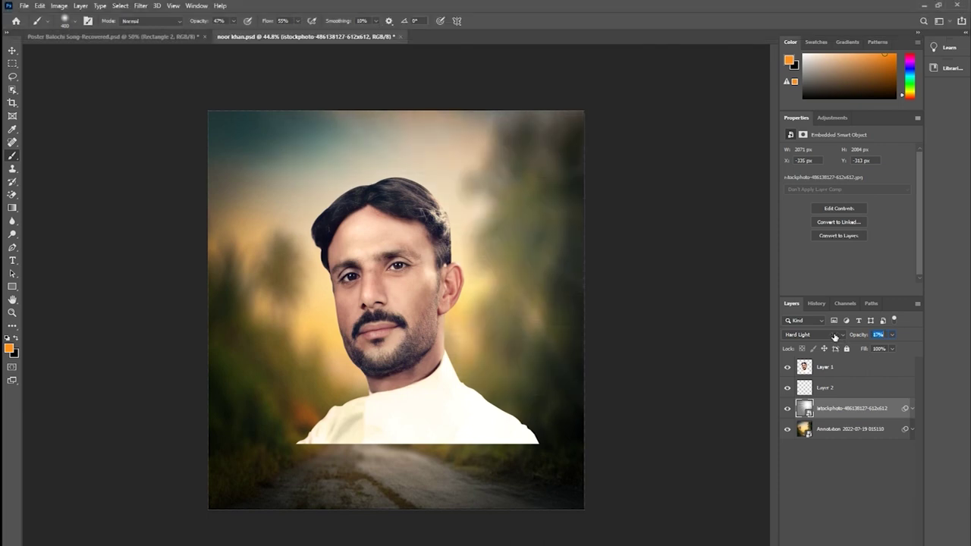
{"action": "left_click_drag", "start_coordinate": [834, 336], "coordinate": [838, 336]}
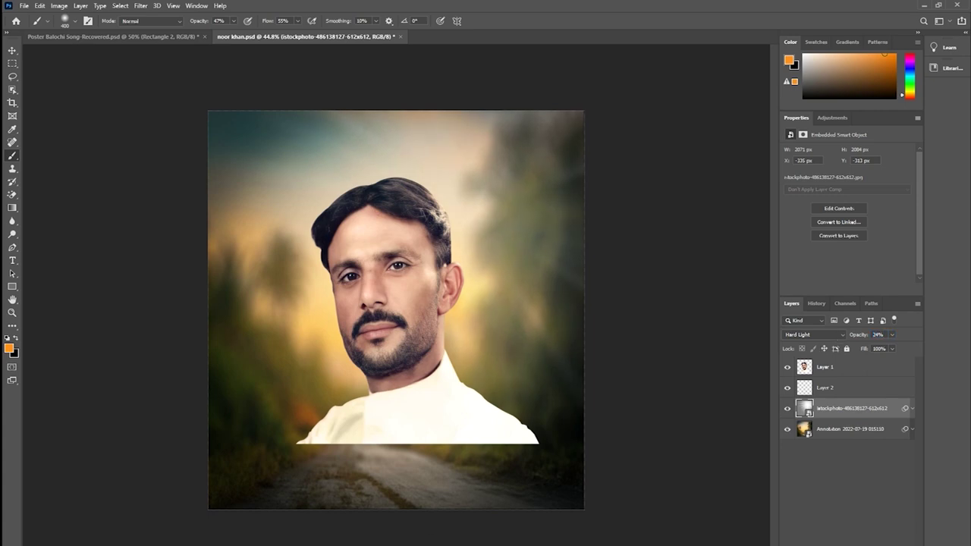
{"action": "left_click", "coordinate": [261, 531]}
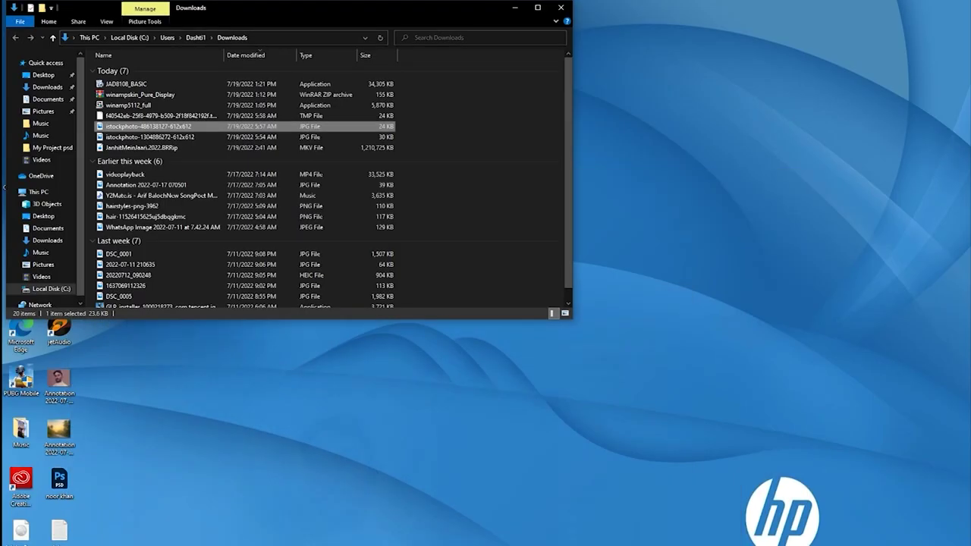
Go back to the 'sun light' Google Images results and preview the KindPNG sun light PNG
{"action": "key", "text": "alt+Tab"}
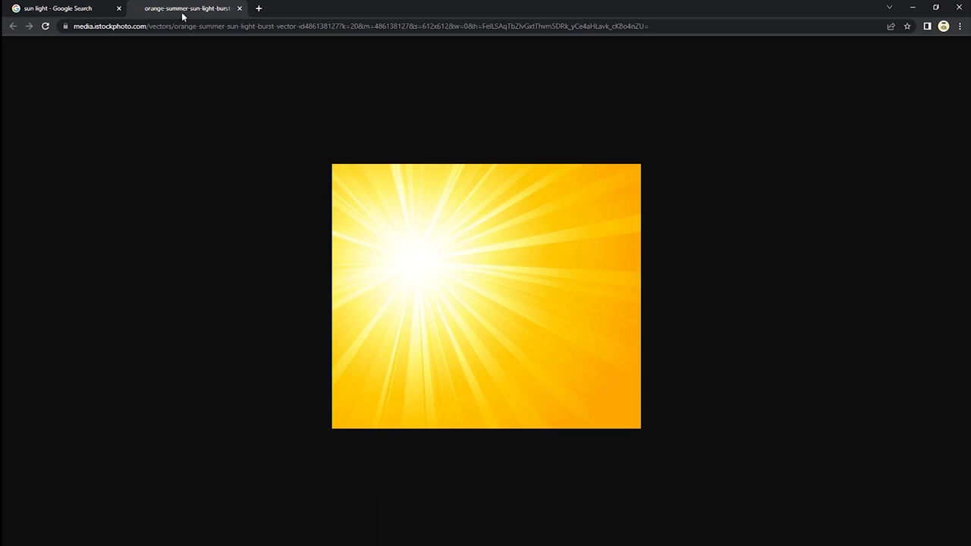
{"action": "left_click", "coordinate": [96, 7]}
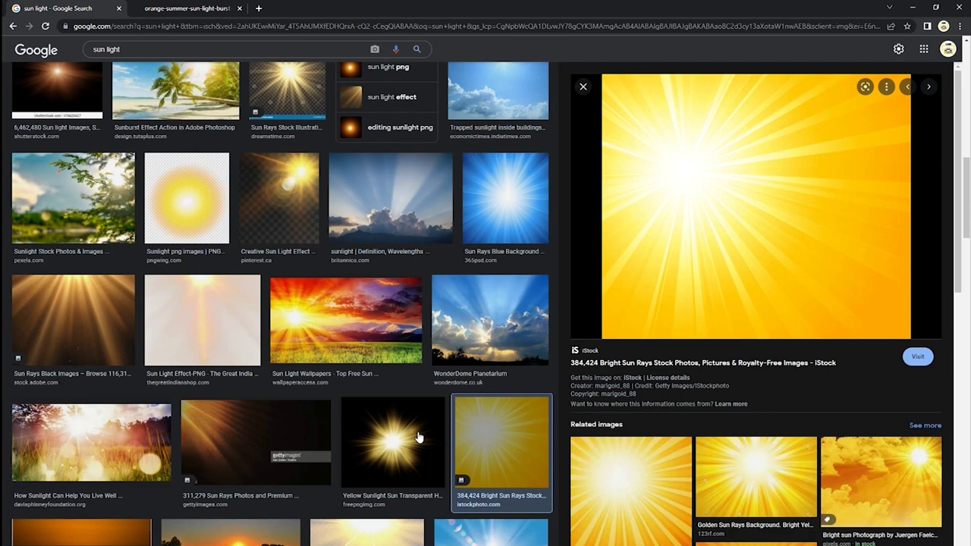
{"action": "scroll", "coordinate": [442, 456], "scroll_direction": "down", "scroll_amount": 2}
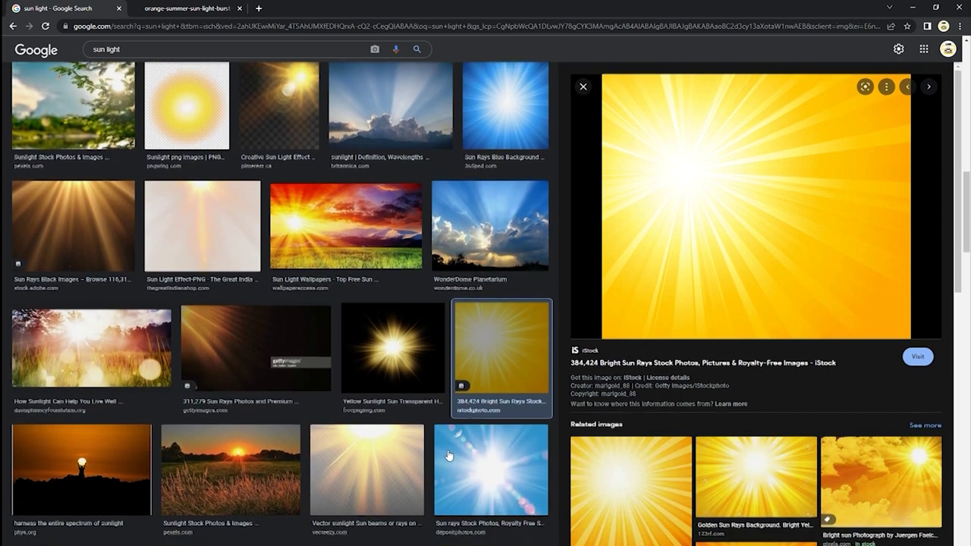
{"action": "scroll", "coordinate": [451, 466], "scroll_direction": "down", "scroll_amount": 2}
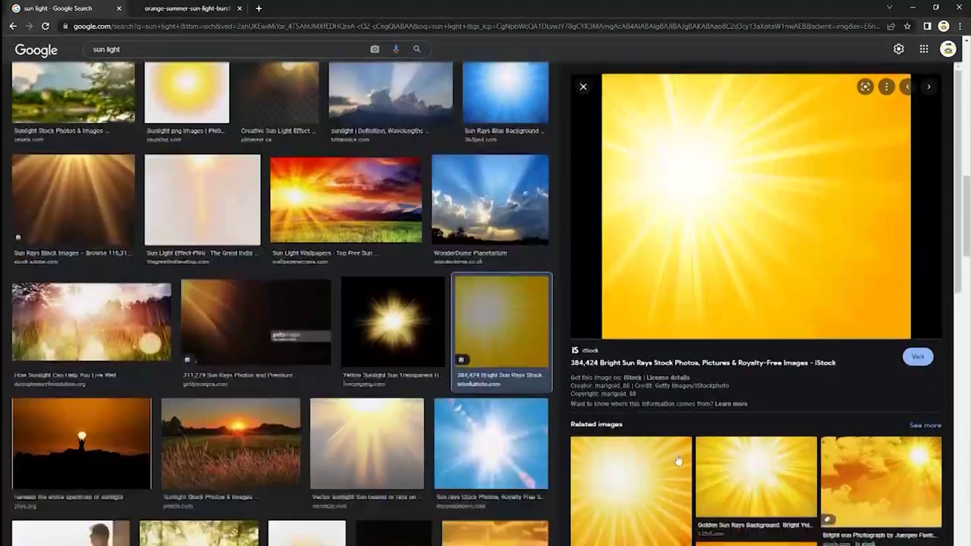
{"action": "scroll", "coordinate": [454, 478], "scroll_direction": "down", "scroll_amount": 4}
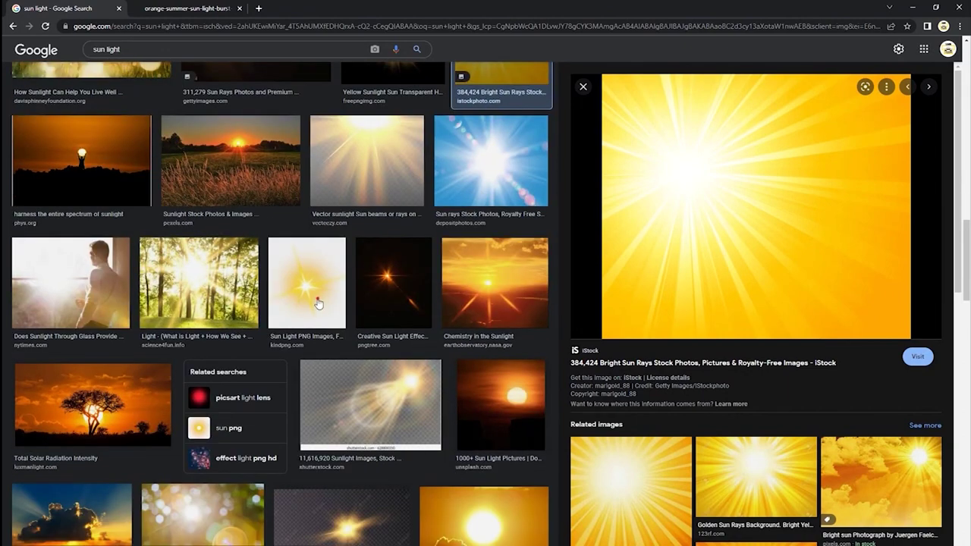
{"action": "left_click", "coordinate": [319, 303]}
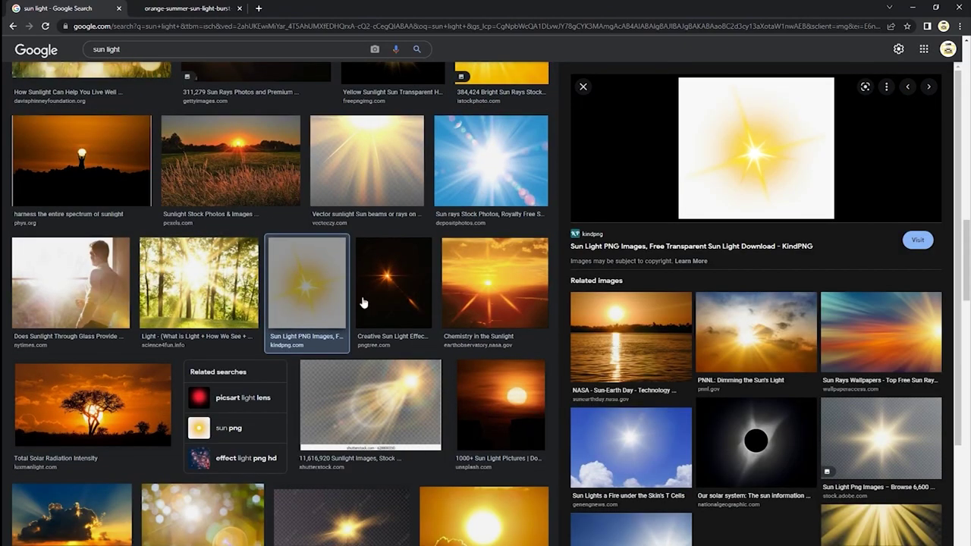
{"action": "middle_click", "coordinate": [725, 196]}
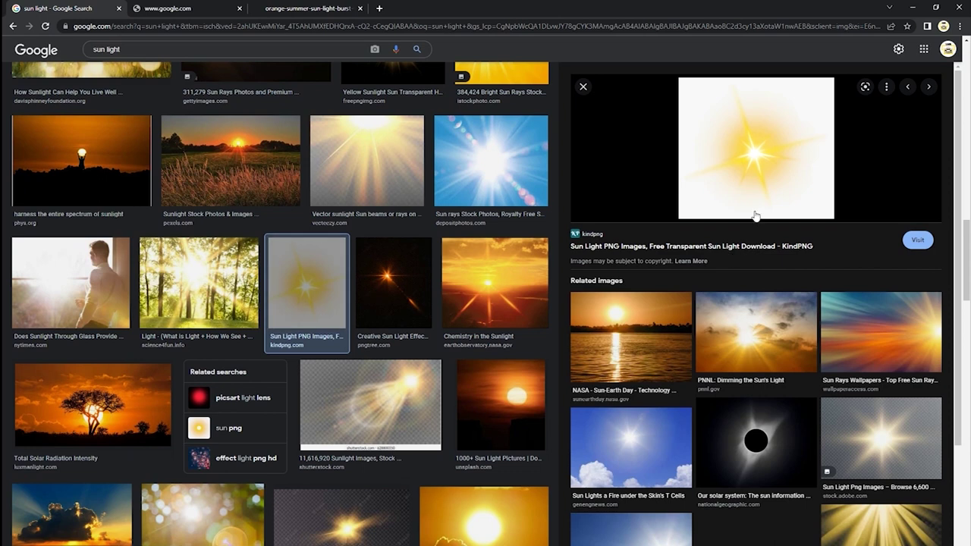
{"action": "right_click", "coordinate": [752, 166]}
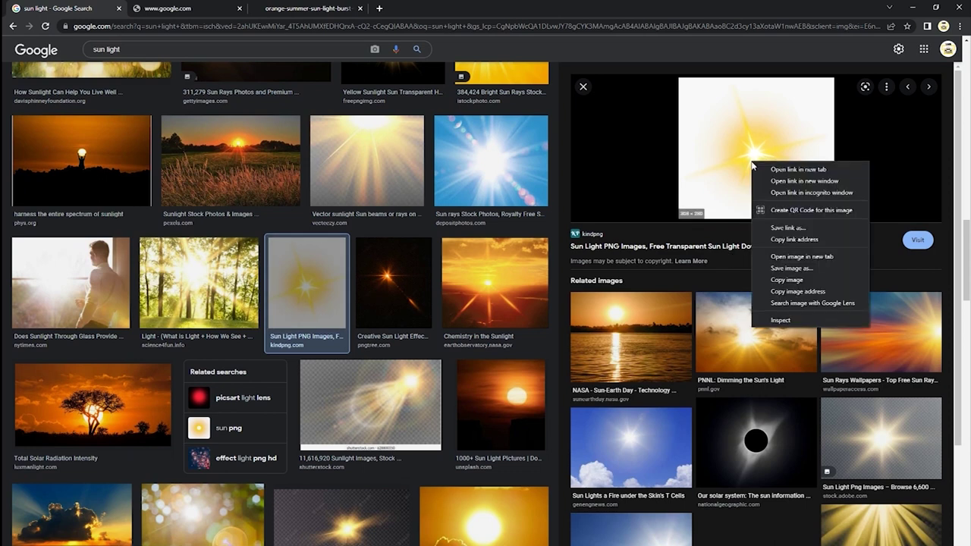
{"action": "left_click", "coordinate": [775, 274]}
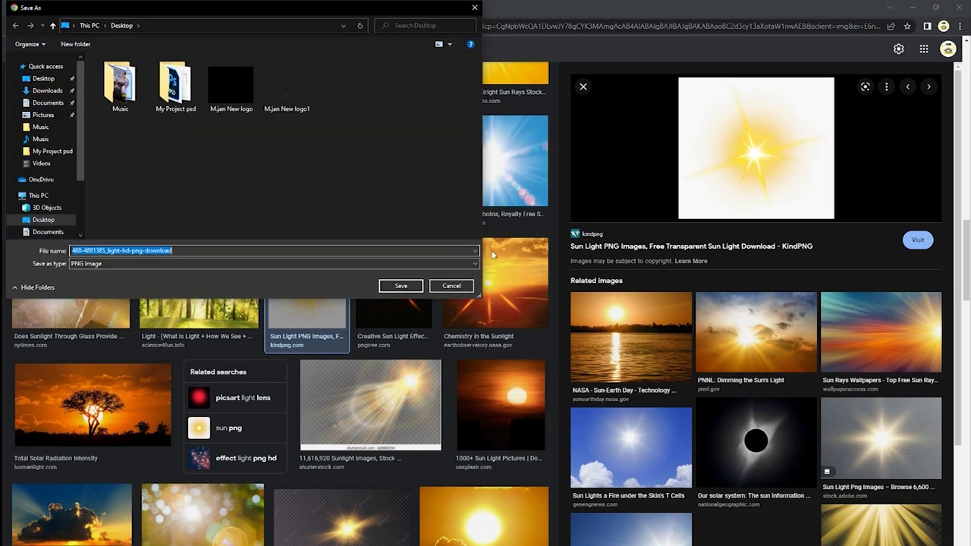
{"action": "left_click", "coordinate": [402, 288]}
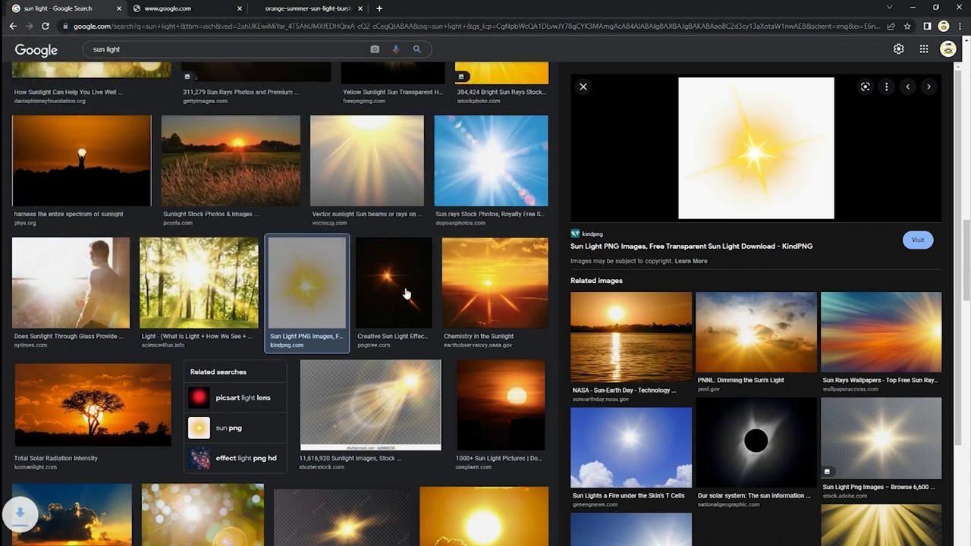
{"action": "left_click", "coordinate": [125, 536]}
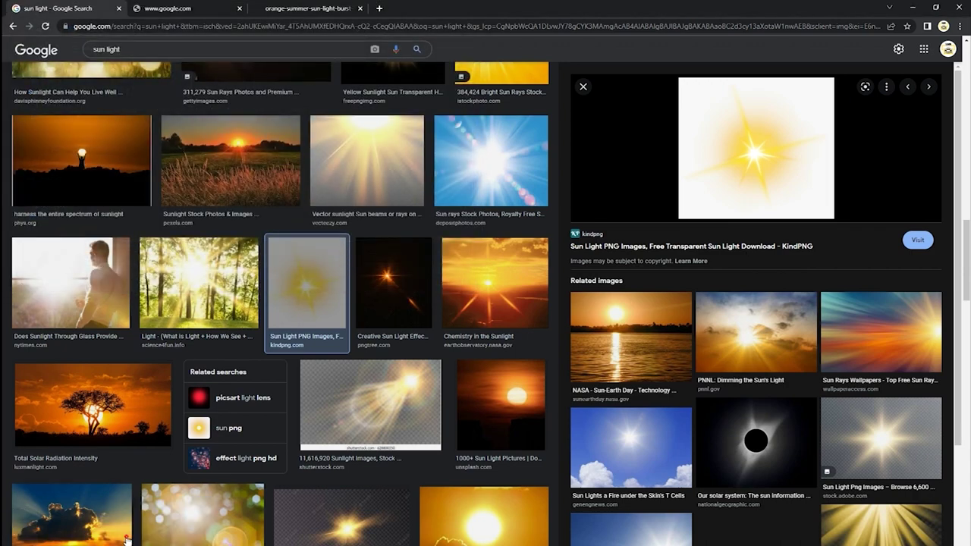
Place the sun light PNG into the portrait document, shifted up and right
{"action": "left_click_drag", "start_coordinate": [152, 121], "coordinate": [190, 515]}
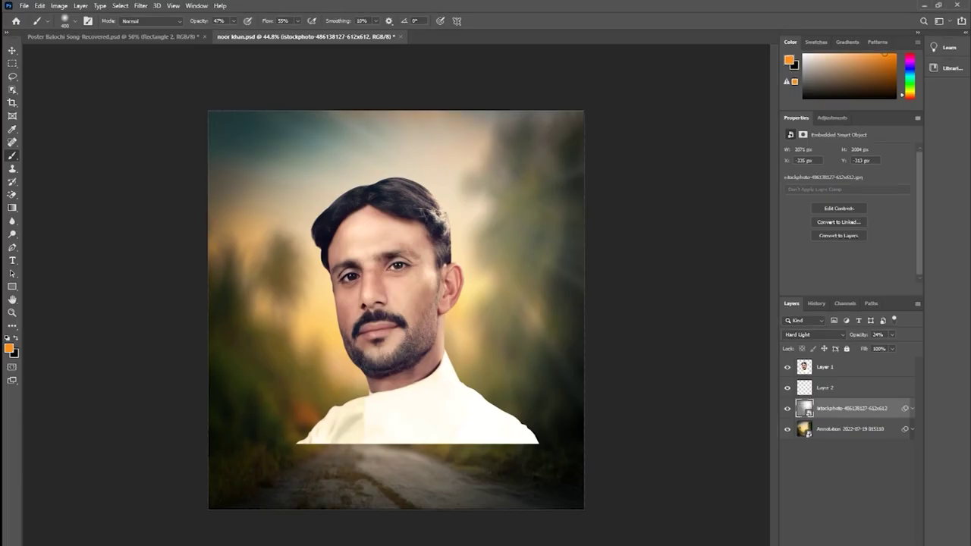
{"action": "mouse_move", "coordinate": [486, 321]}
{"action": "left_mouse_down"}
{"action": "mouse_move", "coordinate": [507, 218]}
{"action": "mouse_move", "coordinate": [513, 253]}
{"action": "left_mouse_up"}
{"action": "key", "text": "Return"}
{"action": "key", "text": "b"}
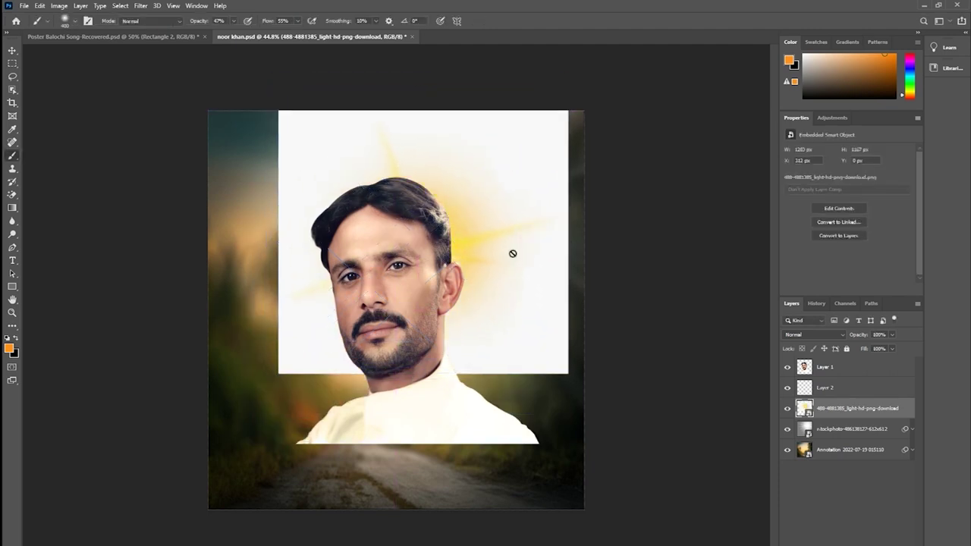
Set the sun light layer to Multiply and move it above Layer 2
{"action": "left_click", "coordinate": [813, 334]}
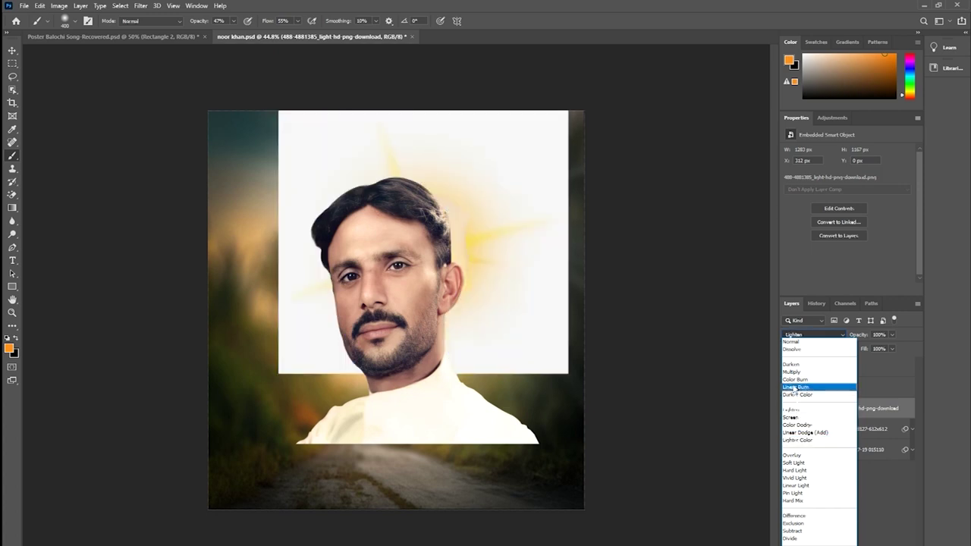
{"action": "left_click", "coordinate": [793, 372]}
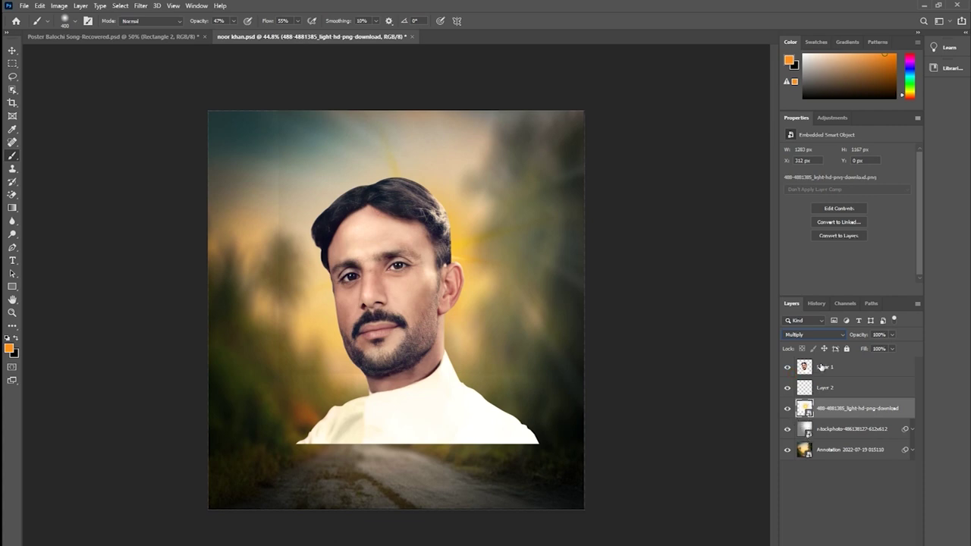
{"action": "key", "text": "XF86AudioLowerVolume"}
{"action": "key", "text": "XF86AudioLowerVolume"}
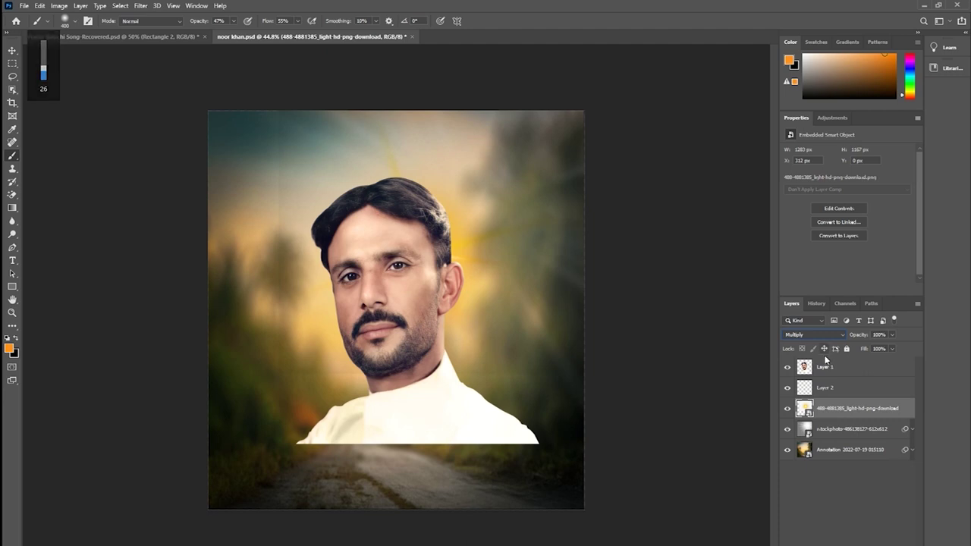
{"action": "left_click_drag", "start_coordinate": [828, 410], "coordinate": [834, 383]}
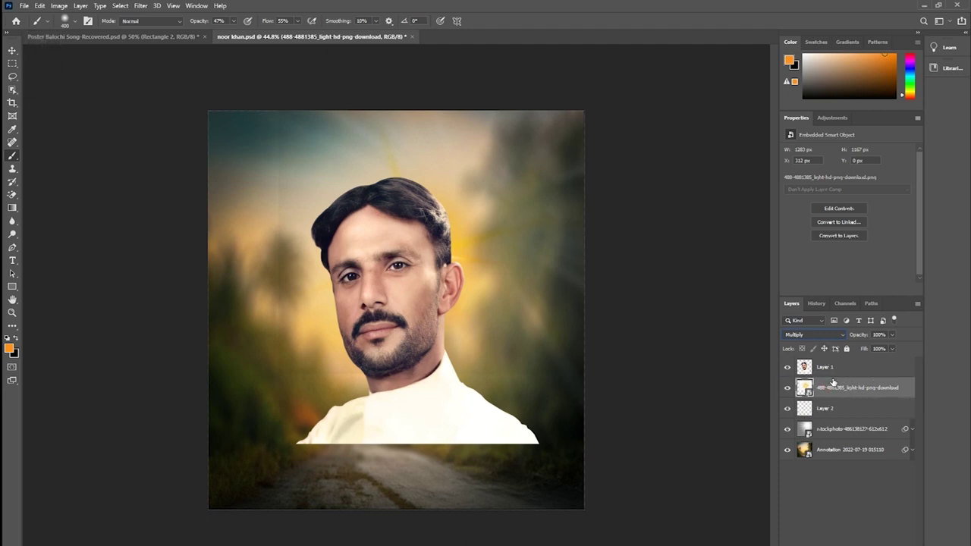
Compare the portrait with and without the sun light glow, then delete that layer
{"action": "left_click", "coordinate": [788, 389]}
{"action": "left_click", "coordinate": [787, 389]}
{"action": "left_click", "coordinate": [787, 389]}
{"action": "left_click", "coordinate": [788, 388]}
{"action": "left_click", "coordinate": [788, 388]}
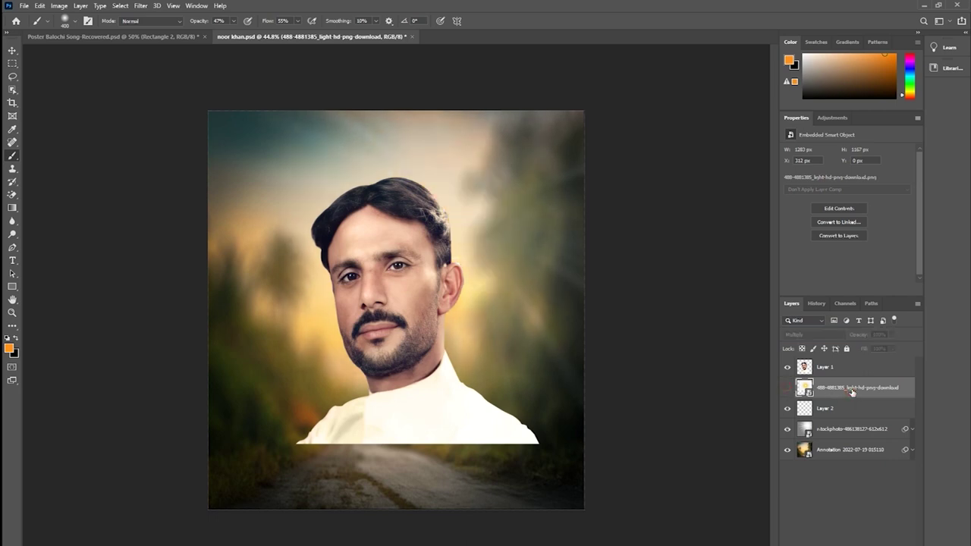
{"action": "key", "text": "Delete"}
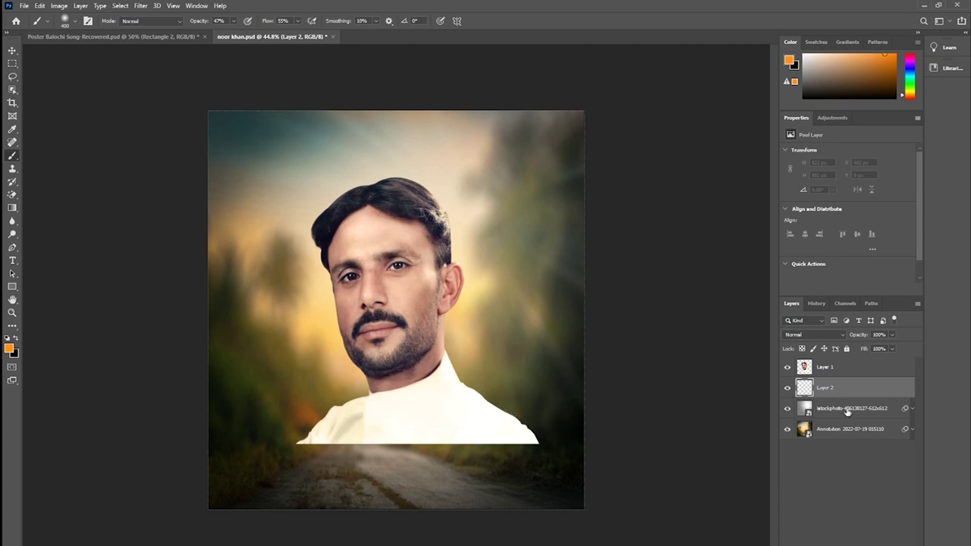
Check the canvas with Layer 1 hidden, show it again and select it
{"action": "left_click", "coordinate": [786, 368]}
{"action": "left_click", "coordinate": [786, 367]}
{"action": "left_click", "coordinate": [829, 368]}
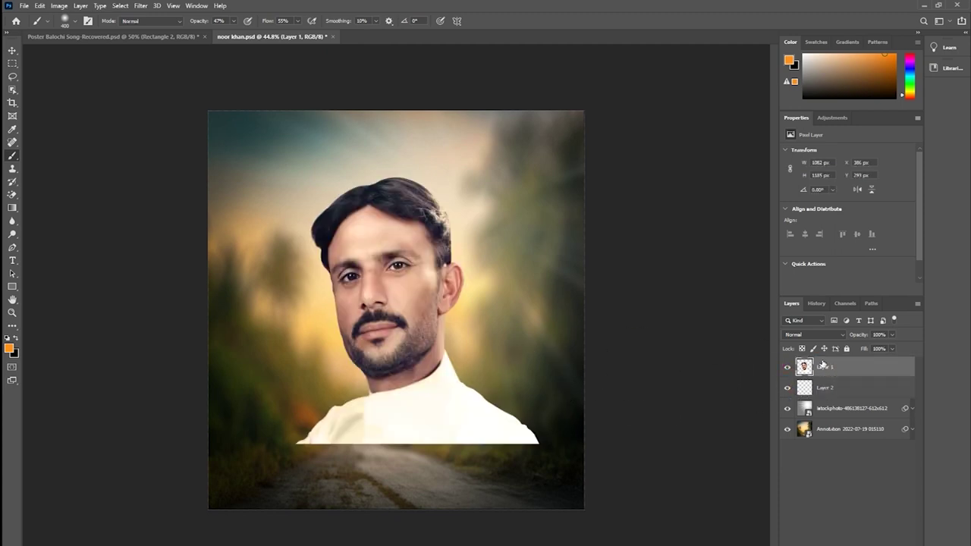
Duplicate Layer 1, hide the original, and mask the copy in black along the shirt's bottom
{"action": "key", "text": "ctrl+j"}
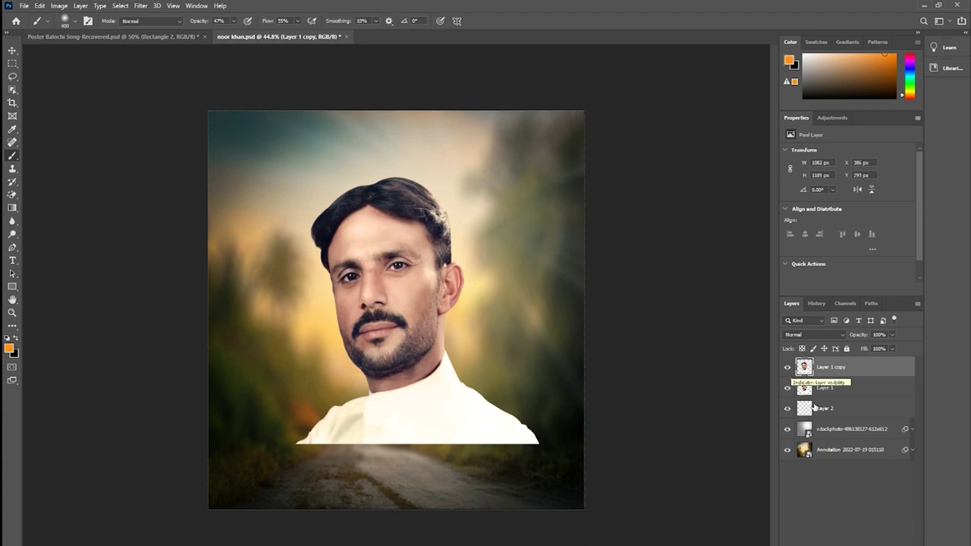
{"action": "left_click", "coordinate": [788, 388]}
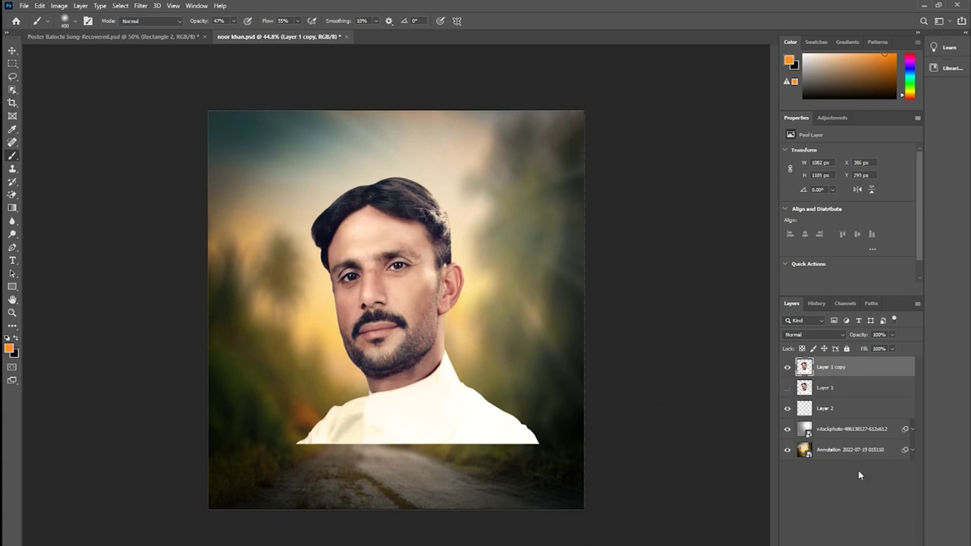
{"action": "left_click", "coordinate": [824, 540]}
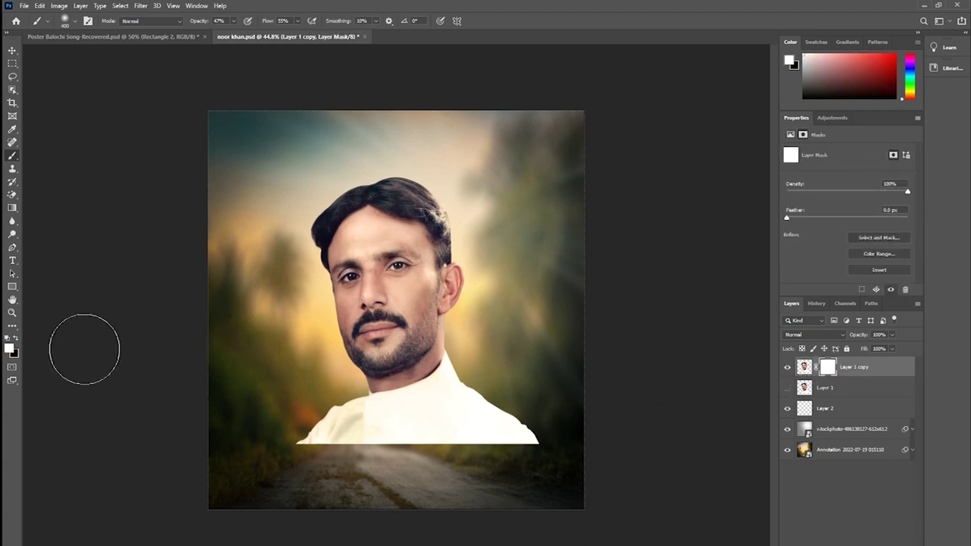
{"action": "left_click", "coordinate": [15, 339]}
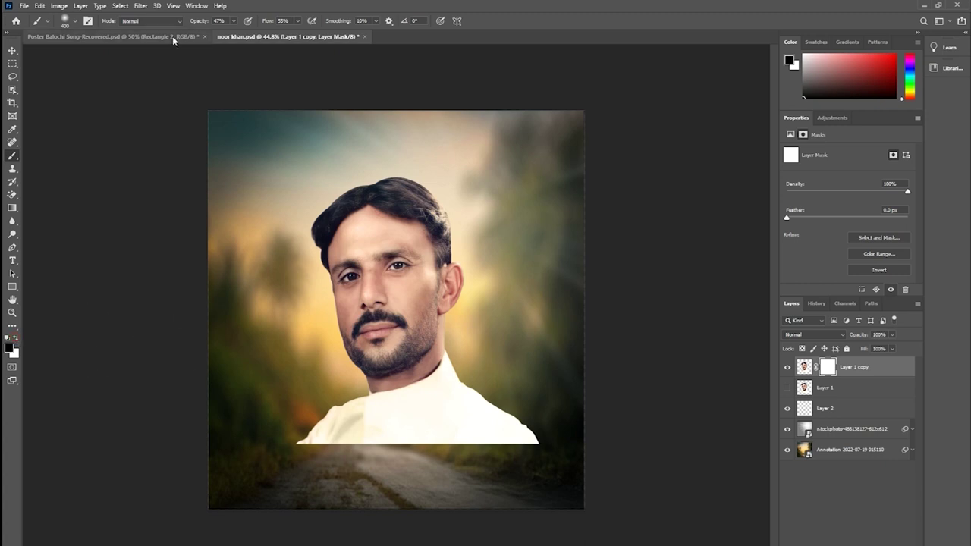
{"action": "mouse_move", "coordinate": [273, 412]}
{"action": "left_mouse_down"}
{"action": "mouse_move", "coordinate": [314, 460]}
{"action": "mouse_move", "coordinate": [356, 481]}
{"action": "mouse_move", "coordinate": [286, 444]}
{"action": "left_mouse_up"}
{"action": "mouse_move", "coordinate": [502, 472]}
{"action": "left_mouse_down"}
{"action": "mouse_move", "coordinate": [575, 418]}
{"action": "mouse_move", "coordinate": [336, 462]}
{"action": "mouse_move", "coordinate": [259, 433]}
{"action": "mouse_move", "coordinate": [346, 496]}
{"action": "mouse_move", "coordinate": [299, 444]}
{"action": "mouse_move", "coordinate": [375, 475]}
{"action": "mouse_move", "coordinate": [379, 451]}
{"action": "mouse_move", "coordinate": [498, 401]}
{"action": "mouse_move", "coordinate": [550, 423]}
{"action": "mouse_move", "coordinate": [558, 383]}
{"action": "mouse_move", "coordinate": [401, 465]}
{"action": "mouse_move", "coordinate": [588, 444]}
{"action": "mouse_move", "coordinate": [512, 462]}
{"action": "mouse_move", "coordinate": [201, 441]}
{"action": "mouse_move", "coordinate": [293, 442]}
{"action": "mouse_move", "coordinate": [239, 423]}
{"action": "mouse_move", "coordinate": [215, 401]}
{"action": "mouse_move", "coordinate": [420, 488]}
{"action": "mouse_move", "coordinate": [242, 416]}
{"action": "mouse_move", "coordinate": [481, 449]}
{"action": "mouse_move", "coordinate": [479, 496]}
{"action": "mouse_move", "coordinate": [465, 466]}
{"action": "mouse_move", "coordinate": [271, 462]}
{"action": "mouse_move", "coordinate": [531, 466]}
{"action": "mouse_move", "coordinate": [510, 378]}
{"action": "mouse_move", "coordinate": [493, 450]}
{"action": "mouse_move", "coordinate": [455, 472]}
{"action": "mouse_move", "coordinate": [513, 408]}
{"action": "mouse_move", "coordinate": [520, 425]}
{"action": "mouse_move", "coordinate": [559, 423]}
{"action": "mouse_move", "coordinate": [516, 466]}
{"action": "mouse_move", "coordinate": [544, 430]}
{"action": "mouse_move", "coordinate": [532, 426]}
{"action": "mouse_move", "coordinate": [473, 466]}
{"action": "mouse_move", "coordinate": [281, 456]}
{"action": "mouse_move", "coordinate": [440, 470]}
{"action": "mouse_move", "coordinate": [301, 452]}
{"action": "mouse_move", "coordinate": [362, 503]}
{"action": "mouse_move", "coordinate": [477, 481]}
{"action": "mouse_move", "coordinate": [271, 439]}
{"action": "mouse_move", "coordinate": [485, 456]}
{"action": "mouse_move", "coordinate": [433, 473]}
{"action": "mouse_move", "coordinate": [520, 481]}
{"action": "mouse_move", "coordinate": [446, 527]}
{"action": "mouse_move", "coordinate": [514, 445]}
{"action": "mouse_move", "coordinate": [531, 465]}
{"action": "mouse_move", "coordinate": [492, 531]}
{"action": "mouse_move", "coordinate": [528, 440]}
{"action": "mouse_move", "coordinate": [488, 520]}
{"action": "mouse_move", "coordinate": [499, 462]}
{"action": "mouse_move", "coordinate": [325, 478]}
{"action": "mouse_move", "coordinate": [379, 466]}
{"action": "mouse_move", "coordinate": [347, 466]}
{"action": "mouse_move", "coordinate": [412, 472]}
{"action": "mouse_move", "coordinate": [411, 439]}
{"action": "left_mouse_up"}
With a 150 px brush, paint out the dark notch on the shirt's edge in the mask
{"action": "scroll", "coordinate": [411, 439], "scroll_direction": "up", "scroll_amount": 3}
{"action": "scroll", "coordinate": [448, 455], "scroll_direction": "up", "scroll_amount": 3}
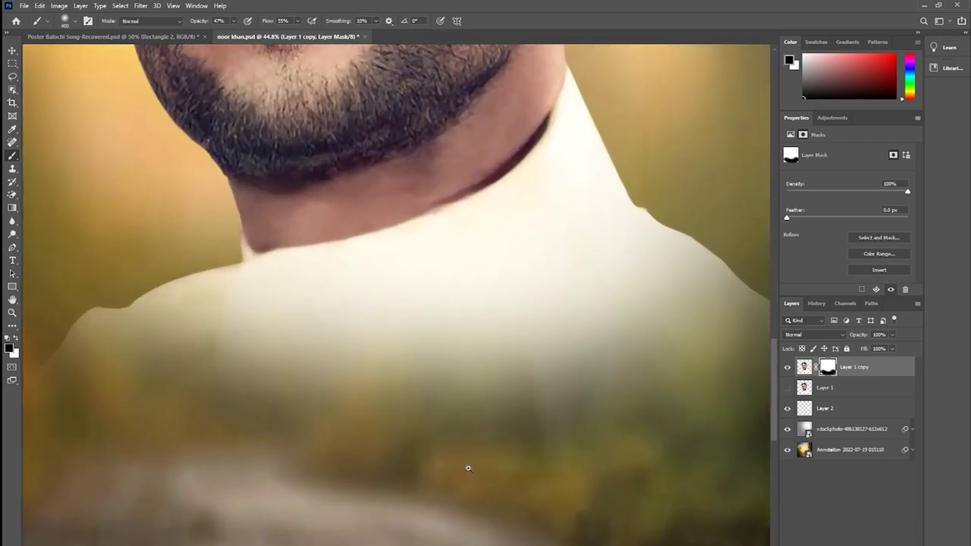
{"action": "scroll", "coordinate": [466, 465], "scroll_direction": "up", "scroll_amount": 2}
{"action": "scroll", "coordinate": [440, 362], "scroll_direction": "up", "scroll_amount": 1}
{"action": "key", "text": "bracketleft"}
{"action": "key", "text": "bracketleft"}
{"action": "key", "text": "bracketleft"}
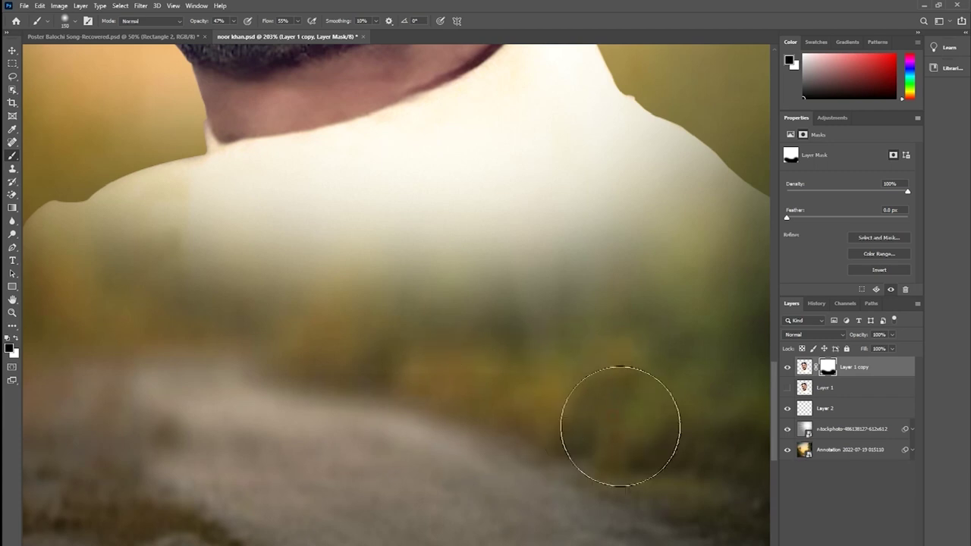
{"action": "left_click_drag", "start_coordinate": [665, 314], "coordinate": [421, 245]}
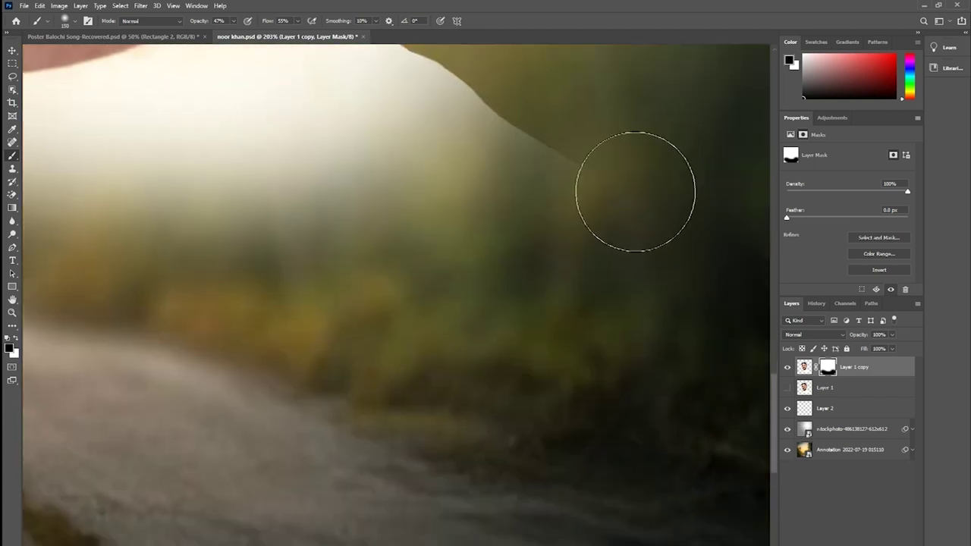
{"action": "left_click_drag", "start_coordinate": [462, 330], "coordinate": [693, 248]}
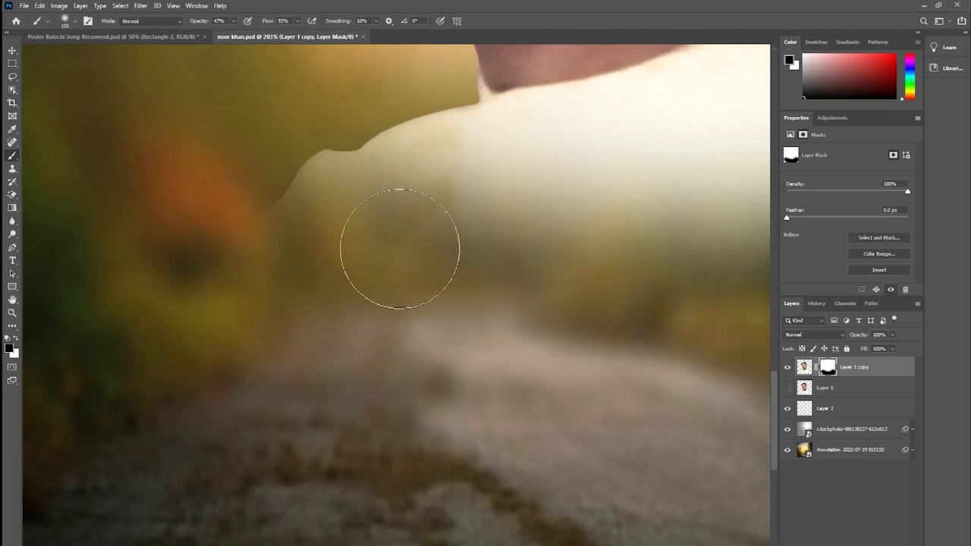
{"action": "left_click_drag", "start_coordinate": [329, 156], "coordinate": [293, 162]}
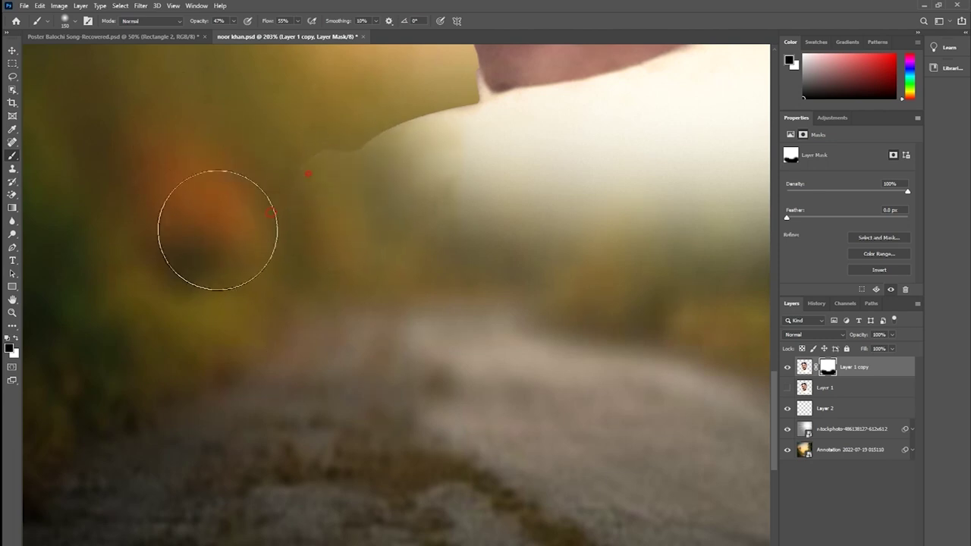
{"action": "scroll", "coordinate": [518, 324], "scroll_direction": "down", "scroll_amount": 2}
{"action": "scroll", "coordinate": [531, 311], "scroll_direction": "down", "scroll_amount": 2}
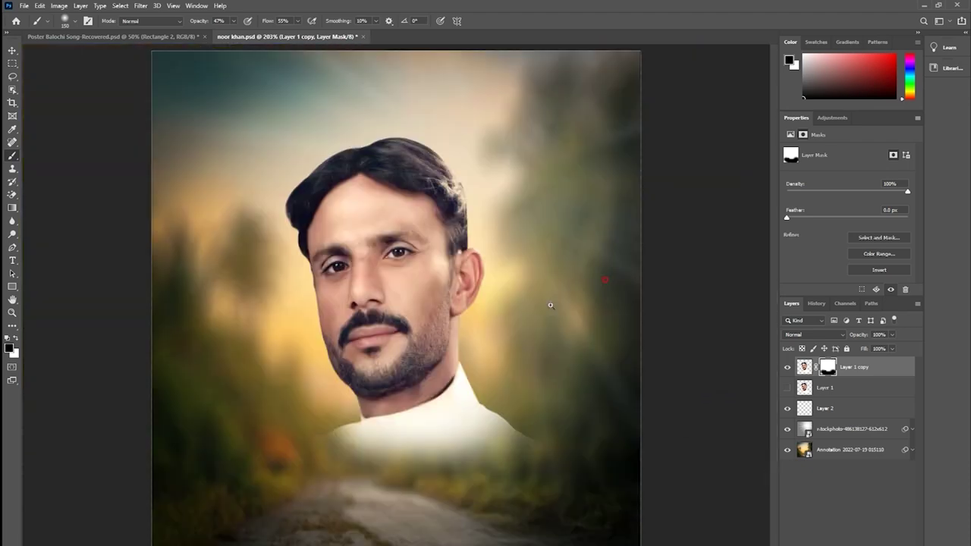
{"action": "scroll", "coordinate": [543, 313], "scroll_direction": "down", "scroll_amount": 1}
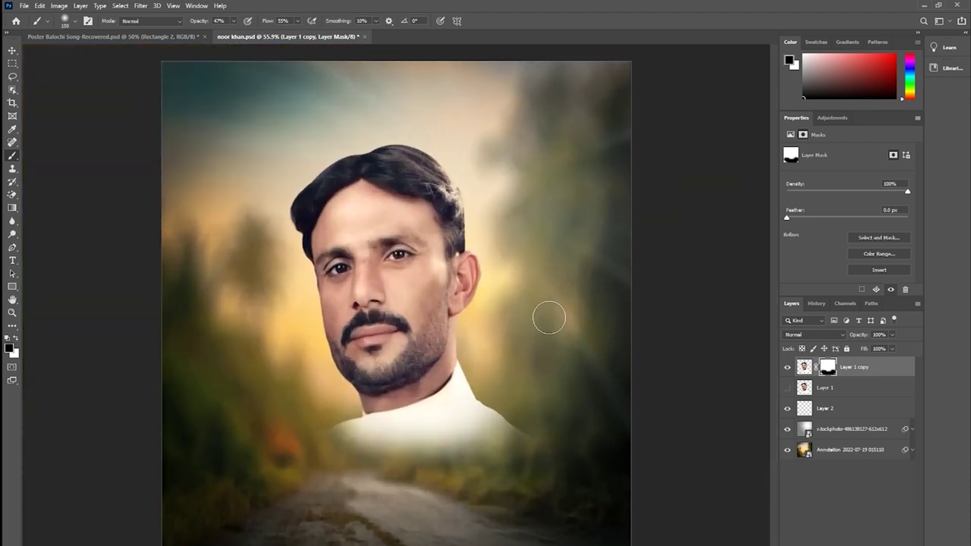
{"action": "scroll", "coordinate": [448, 320], "scroll_direction": "up", "scroll_amount": 1}
{"action": "scroll", "coordinate": [459, 326], "scroll_direction": "up", "scroll_amount": 1}
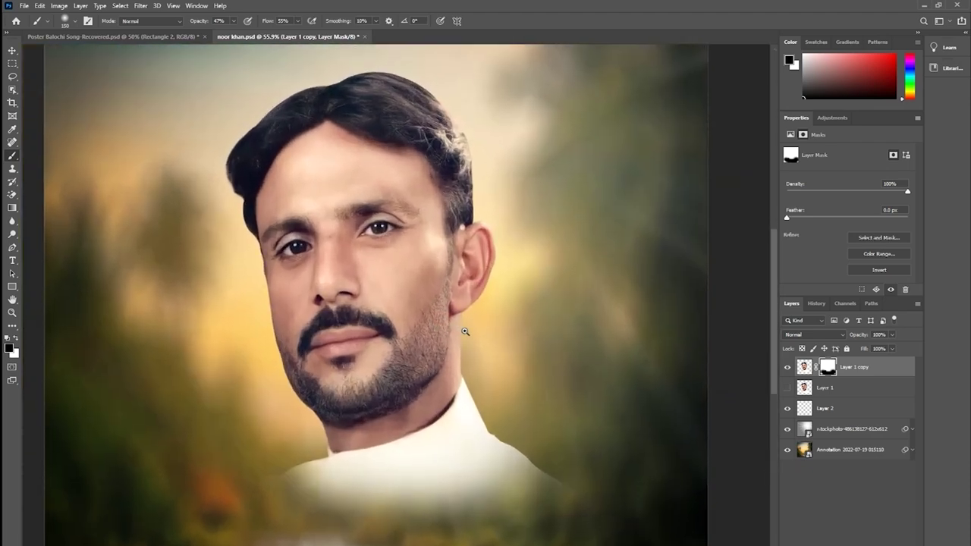
{"action": "scroll", "coordinate": [469, 333], "scroll_direction": "up", "scroll_amount": 1}
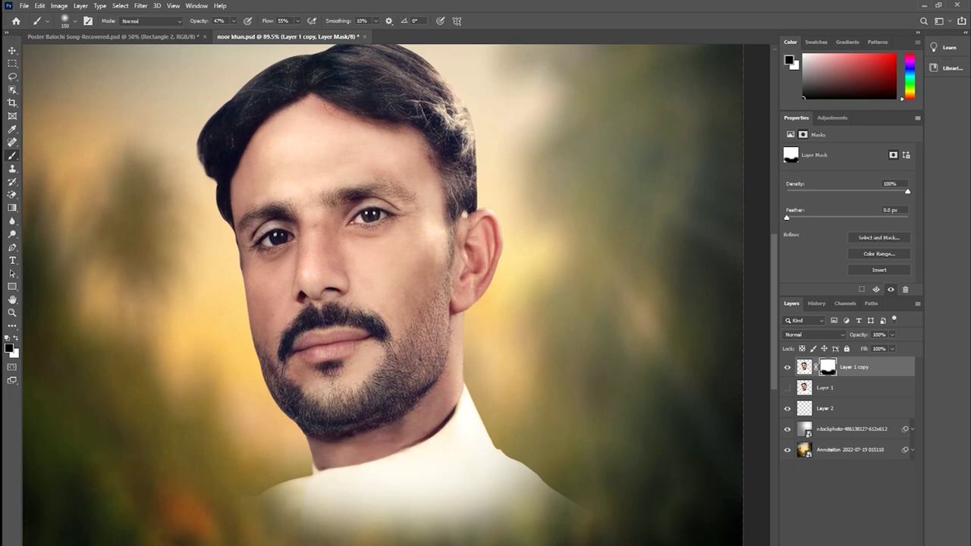
{"action": "right_click", "coordinate": [842, 535]}
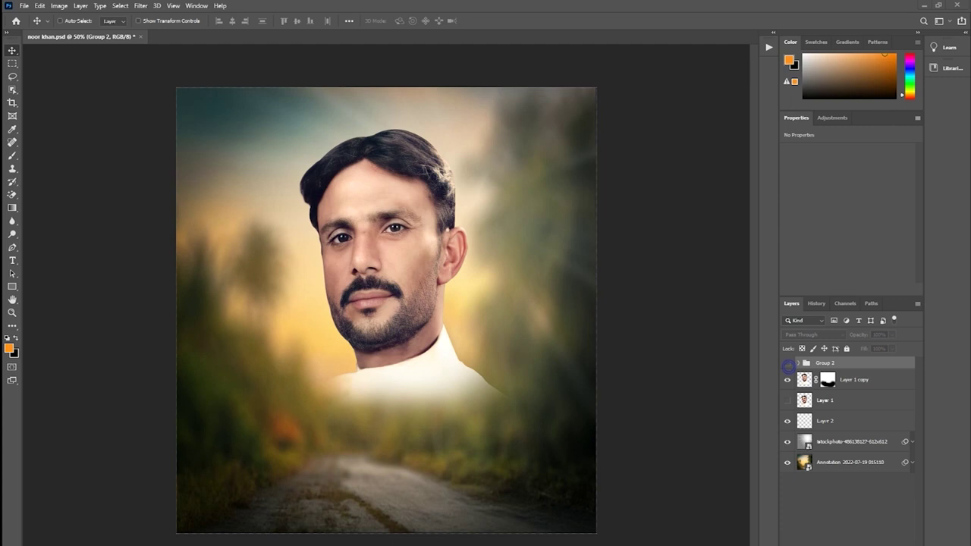
Make Group 2 visible to reveal the orange Urdu name title
{"action": "left_click", "coordinate": [692, 501]}
{"action": "left_click", "coordinate": [788, 364]}
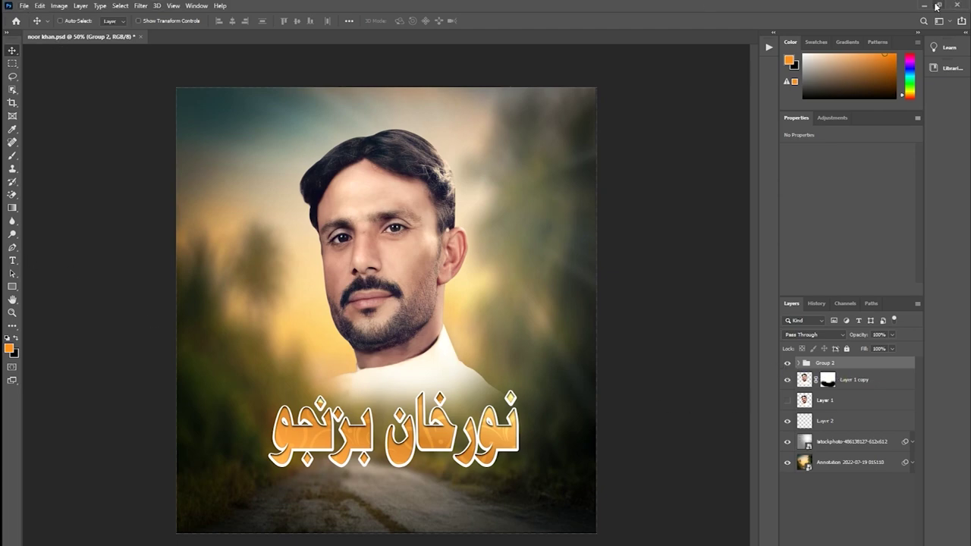
Open the logo PSD from the My Project psd folder
{"action": "left_click", "coordinate": [24, 5]}
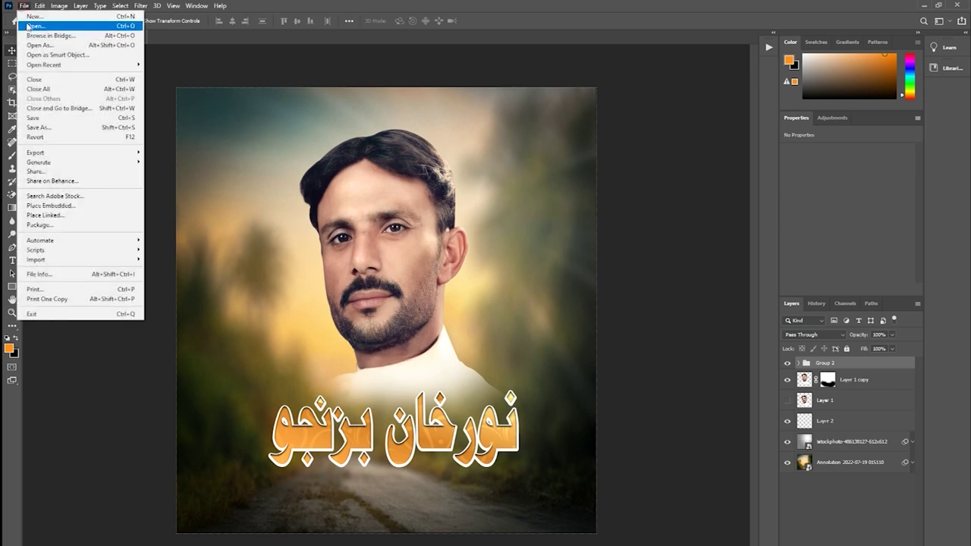
{"action": "left_click", "coordinate": [42, 26]}
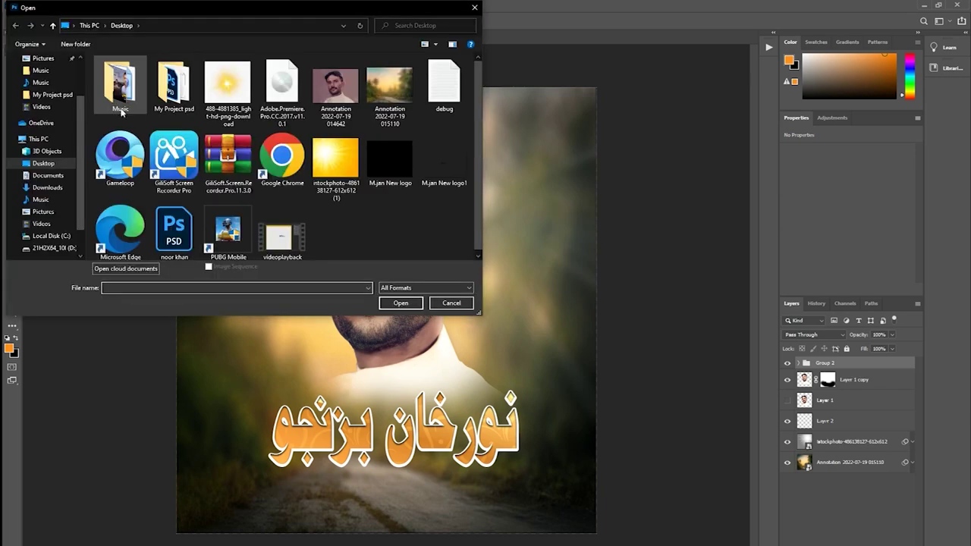
{"action": "double_click", "coordinate": [180, 93]}
{"action": "scroll", "coordinate": [181, 129], "scroll_direction": "down", "scroll_amount": 2}
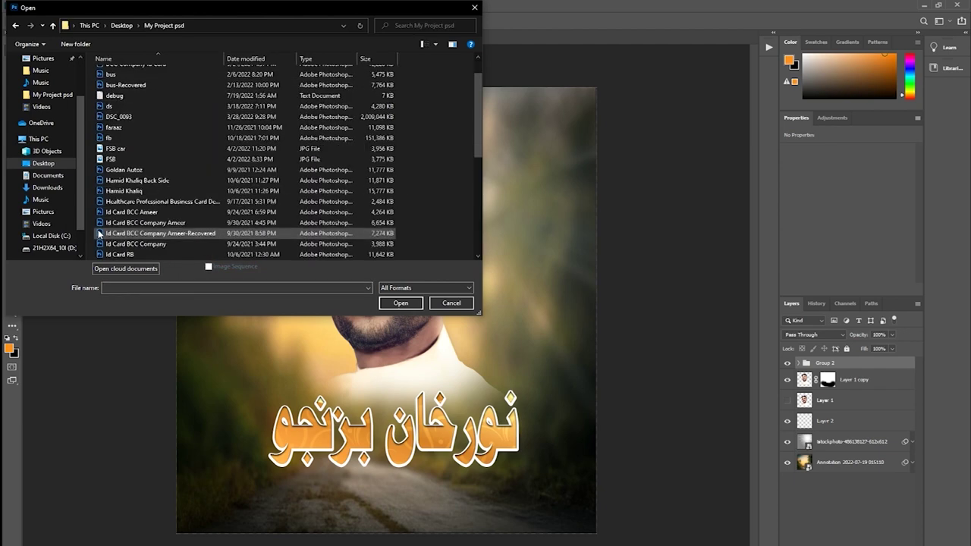
{"action": "scroll", "coordinate": [188, 182], "scroll_direction": "down", "scroll_amount": 3}
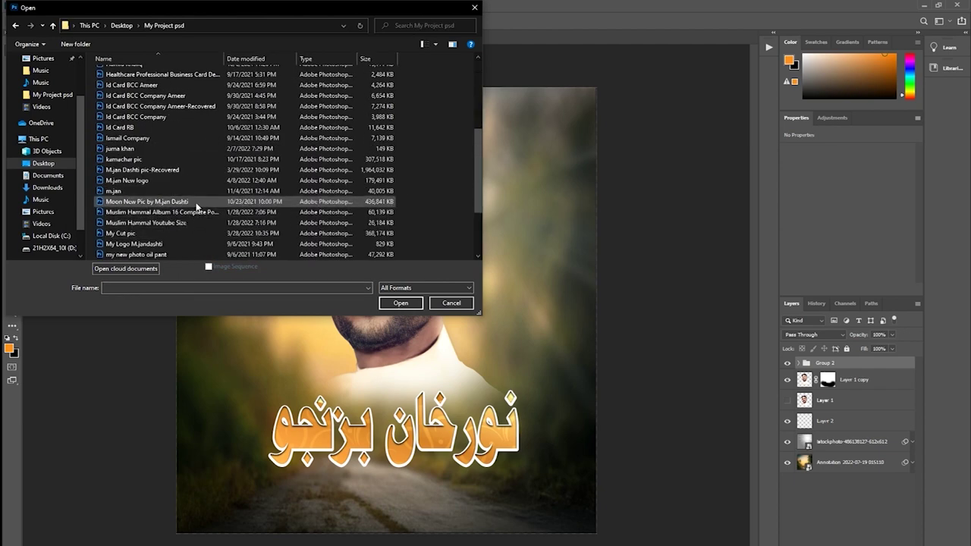
{"action": "left_click", "coordinate": [153, 245]}
{"action": "double_click", "coordinate": [153, 244]}
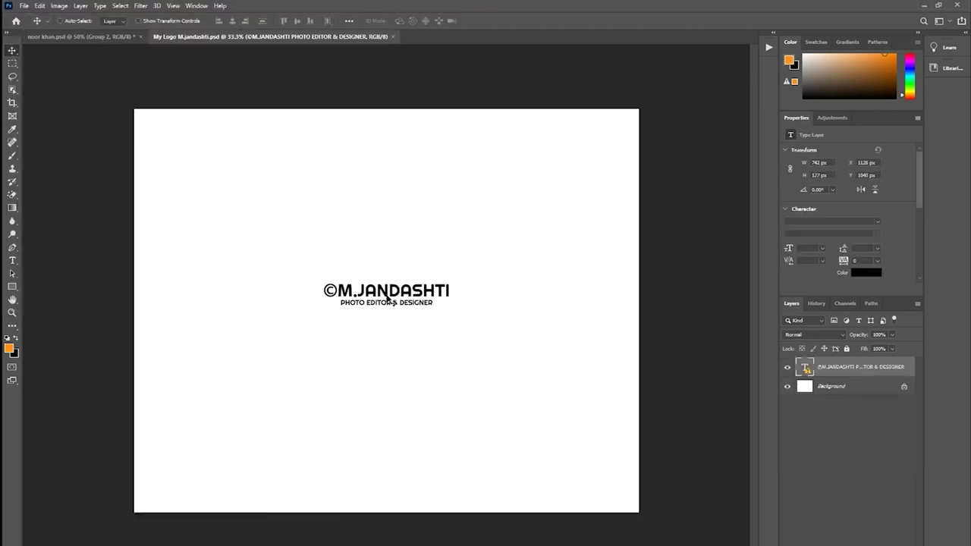
Drag the copyright logo into the portrait and place it just above the man's head
{"action": "mouse_move", "coordinate": [393, 301]}
{"action": "left_mouse_down"}
{"action": "mouse_move", "coordinate": [138, 185]}
{"action": "mouse_move", "coordinate": [85, 44]}
{"action": "left_mouse_up"}
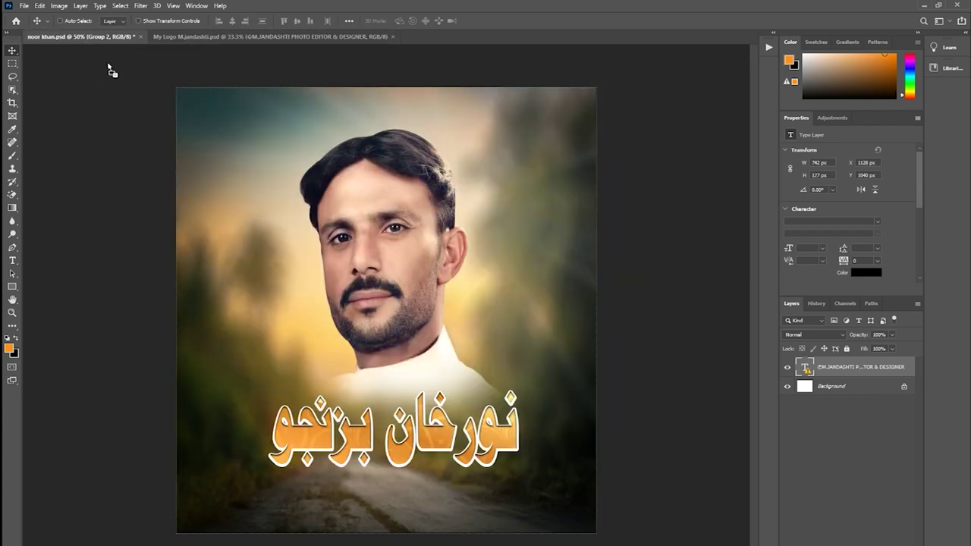
{"action": "mouse_move", "coordinate": [86, 44]}
{"action": "left_mouse_down"}
{"action": "mouse_move", "coordinate": [426, 137]}
{"action": "mouse_move", "coordinate": [435, 106]}
{"action": "left_mouse_up"}
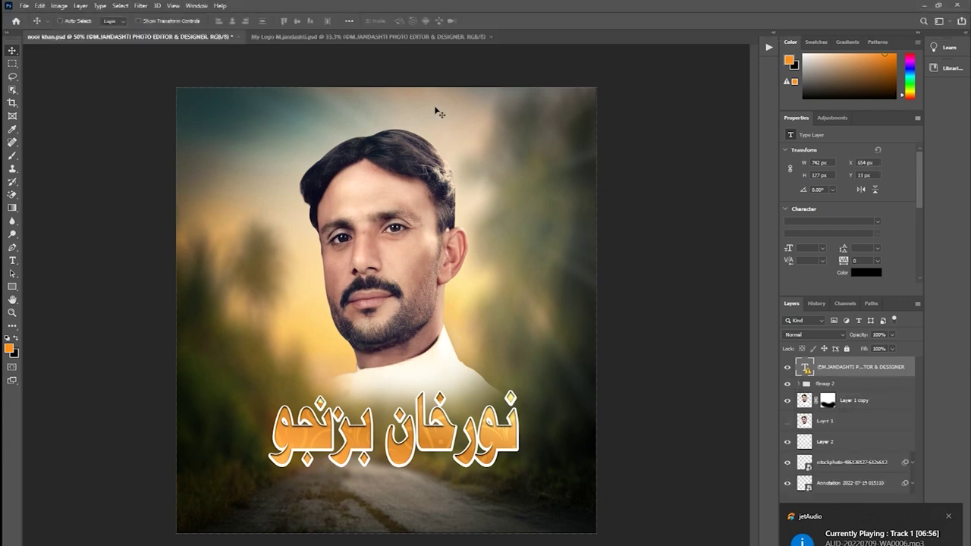
{"action": "left_click_drag", "start_coordinate": [434, 110], "coordinate": [394, 107]}
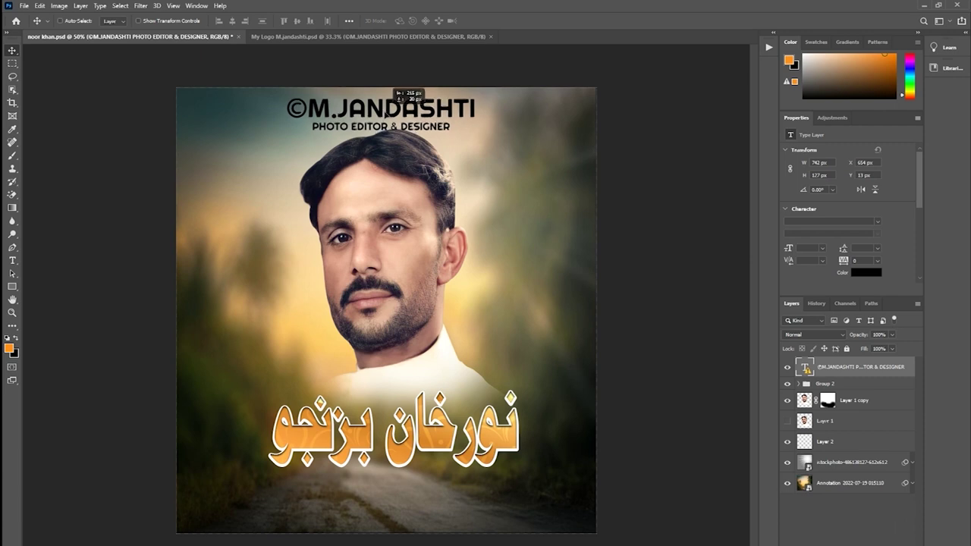
{"action": "mouse_move", "coordinate": [395, 108]}
{"action": "left_mouse_down"}
{"action": "mouse_move", "coordinate": [380, 226]}
{"action": "mouse_move", "coordinate": [387, 126]}
{"action": "mouse_move", "coordinate": [399, 116]}
{"action": "mouse_move", "coordinate": [383, 120]}
{"action": "left_mouse_up"}
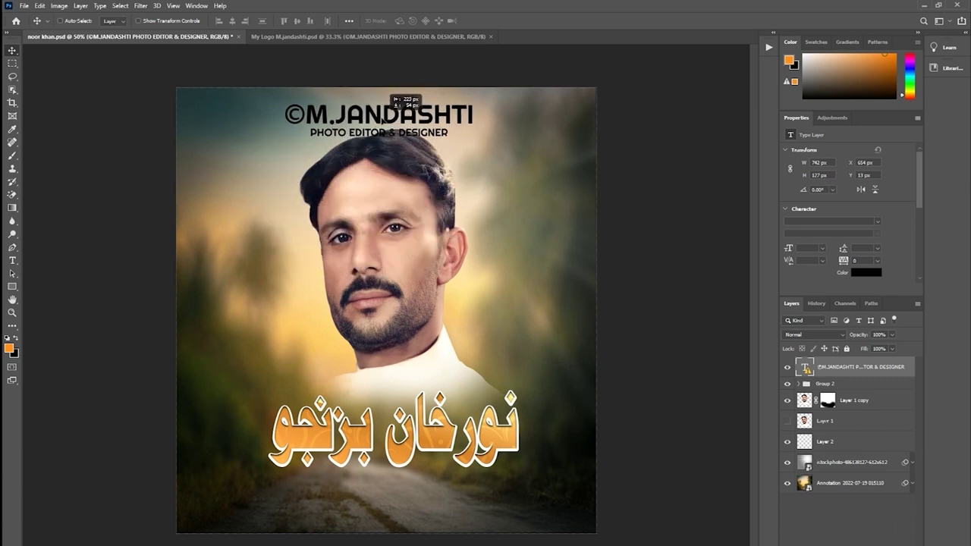
Give the logo layer a white #ffffff Color Overlay
{"action": "double_click", "coordinate": [909, 370]}
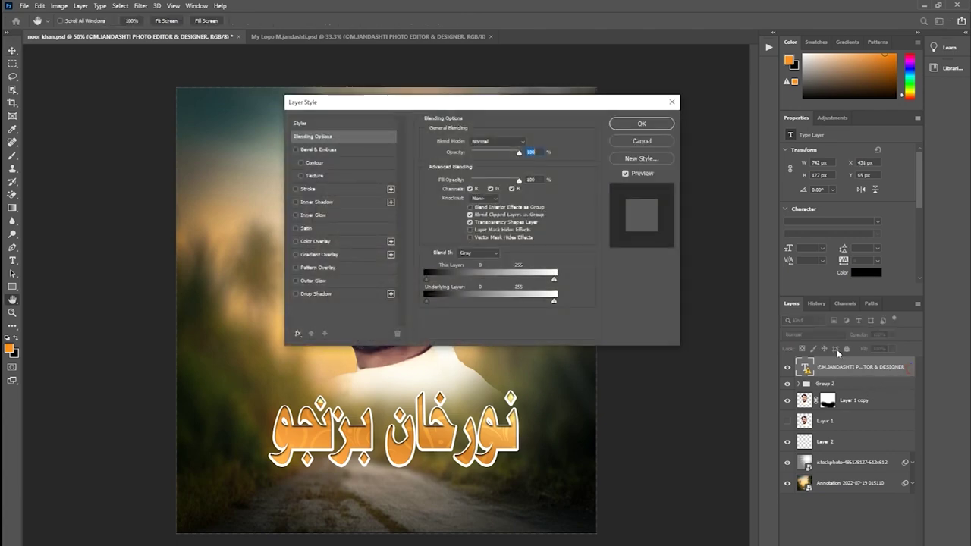
{"action": "left_click", "coordinate": [314, 242]}
{"action": "left_click", "coordinate": [525, 145]}
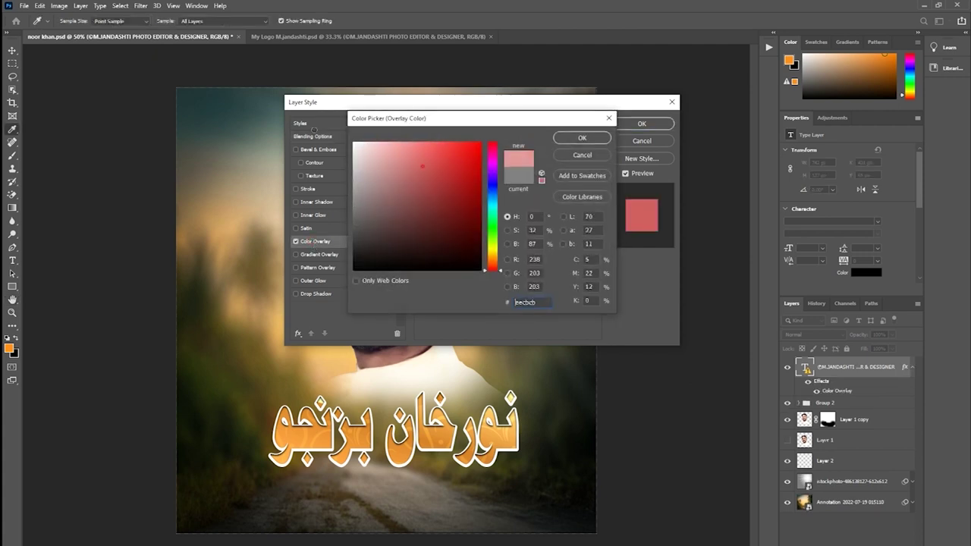
{"action": "type", "text": "ffffff"}
{"action": "left_click", "coordinate": [581, 138]}
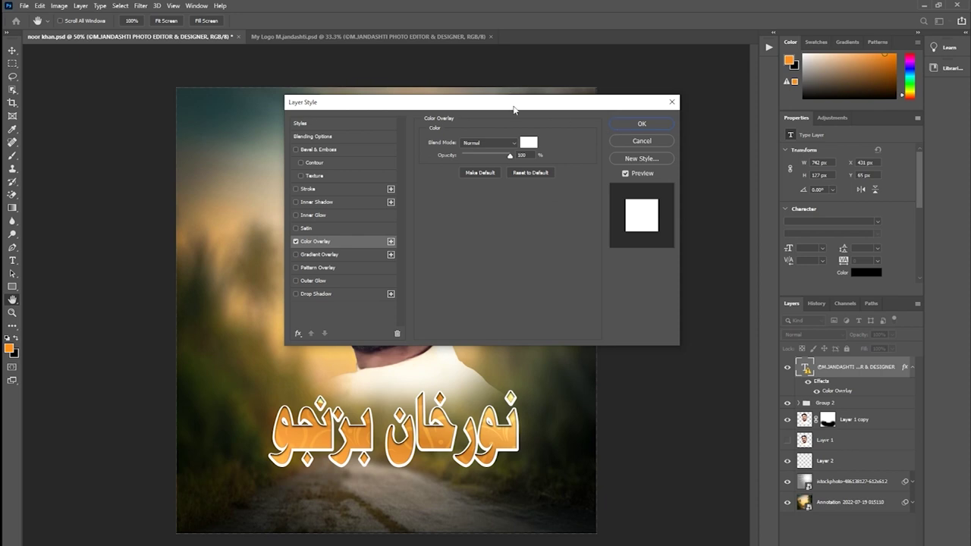
Add a Stroke around the logo text, thickened to about 5 px
{"action": "left_click_drag", "start_coordinate": [515, 107], "coordinate": [766, 196]}
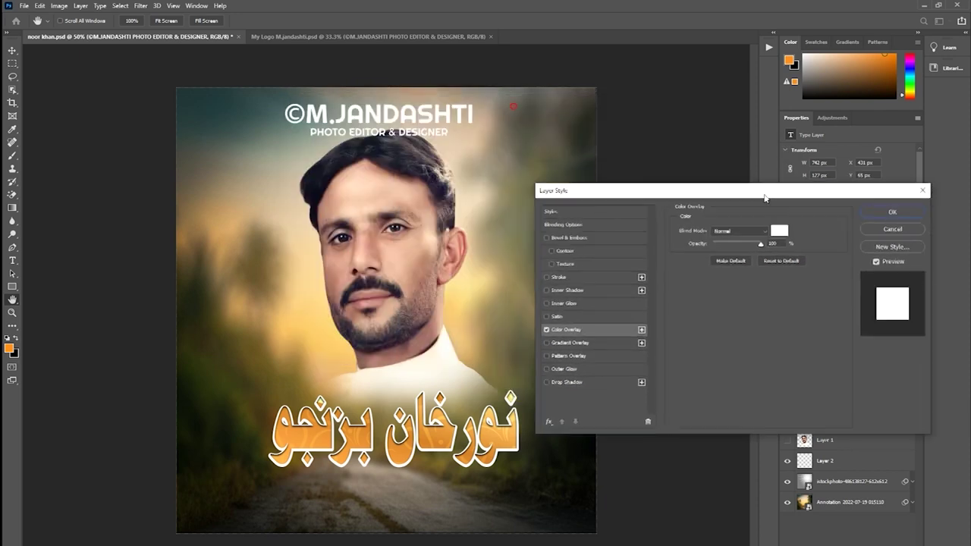
{"action": "left_click", "coordinate": [552, 277]}
{"action": "left_click", "coordinate": [569, 277]}
{"action": "left_click_drag", "start_coordinate": [713, 233], "coordinate": [709, 232]}
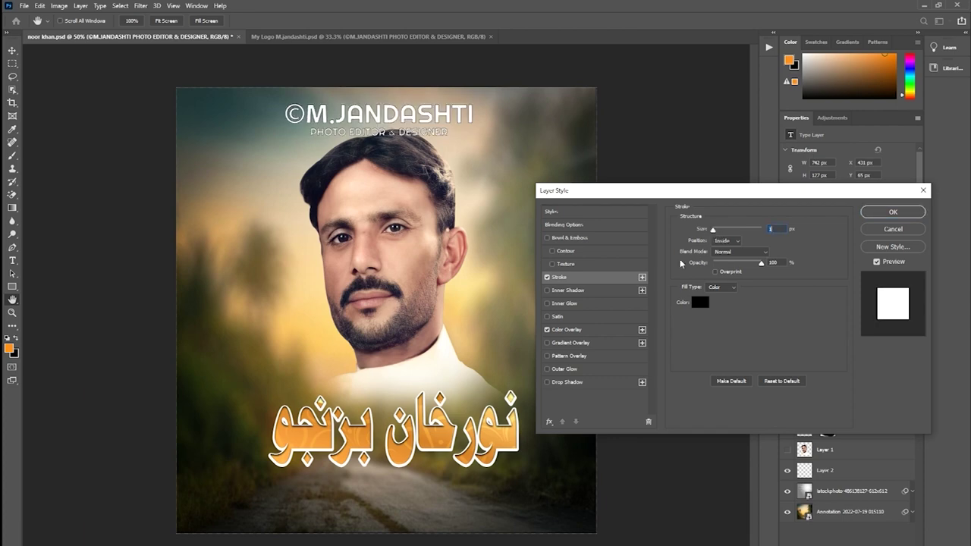
Replace the Color Overlay with a thick white Stroke of about 28 px and enable Drop Shadow
{"action": "left_click", "coordinate": [547, 277]}
{"action": "left_click", "coordinate": [547, 330]}
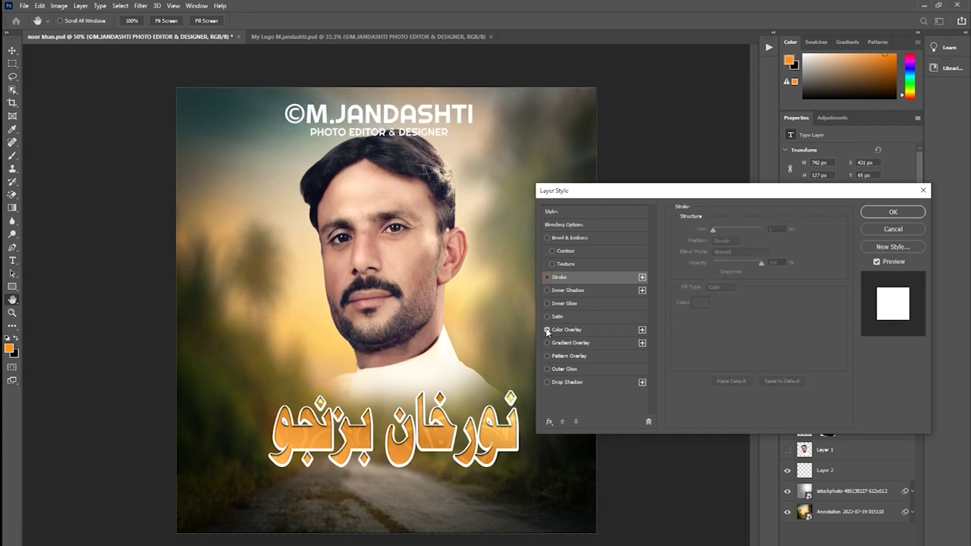
{"action": "left_click", "coordinate": [547, 277]}
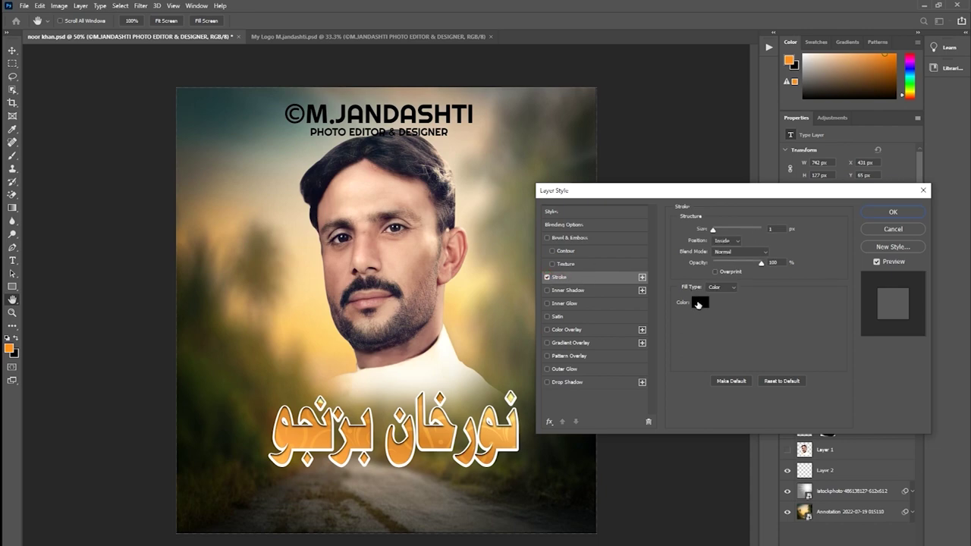
{"action": "left_click", "coordinate": [698, 304]}
{"action": "left_click_drag", "start_coordinate": [379, 159], "coordinate": [353, 142]}
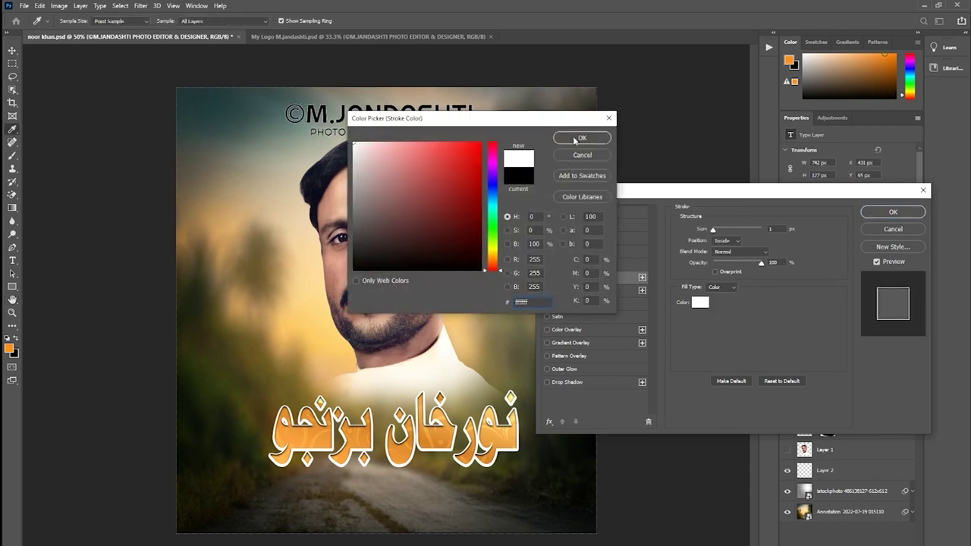
{"action": "left_click", "coordinate": [575, 140]}
{"action": "left_click_drag", "start_coordinate": [710, 231], "coordinate": [724, 235]}
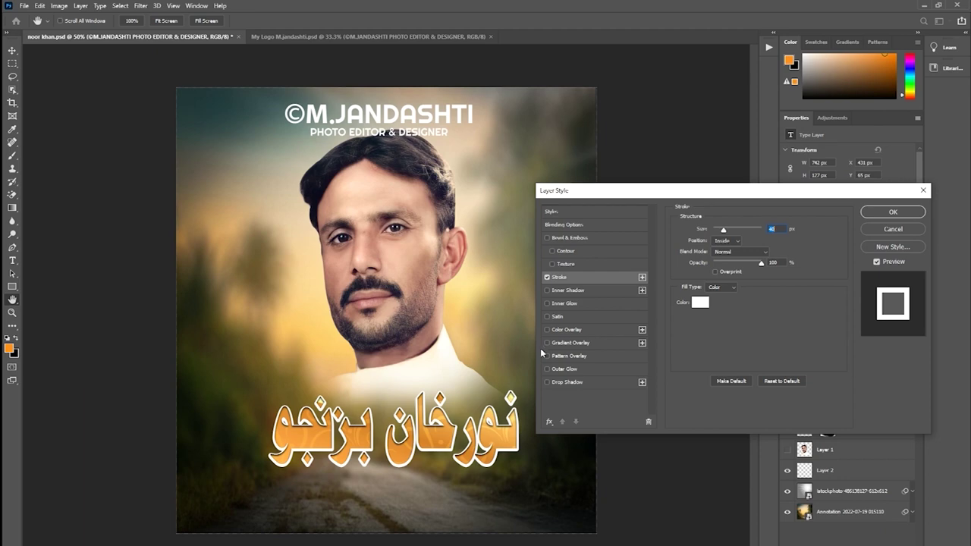
{"action": "left_click", "coordinate": [558, 382]}
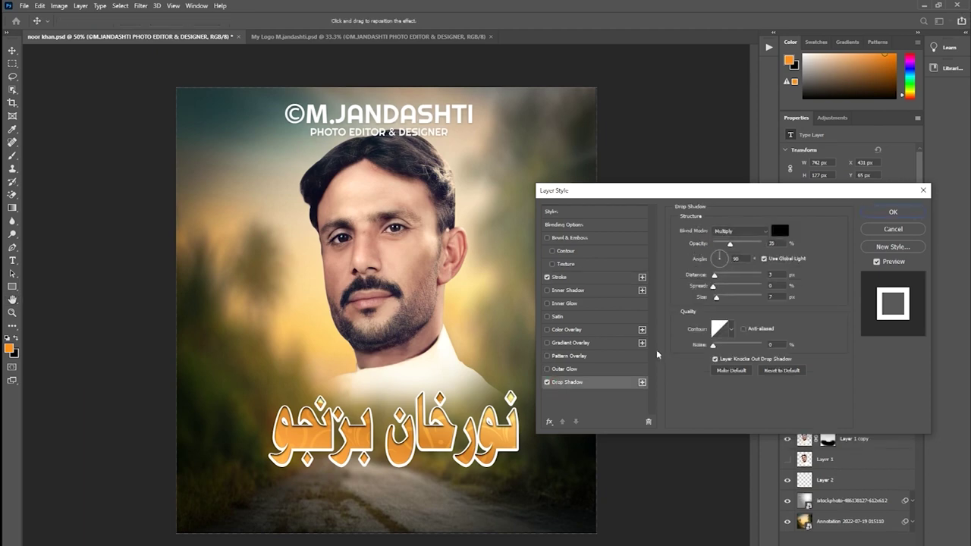
Give the logo a black drop shadow: Normal blend, 100% opacity, 0 px distance, 15% spread, 32 px size
{"action": "left_click", "coordinate": [762, 232]}
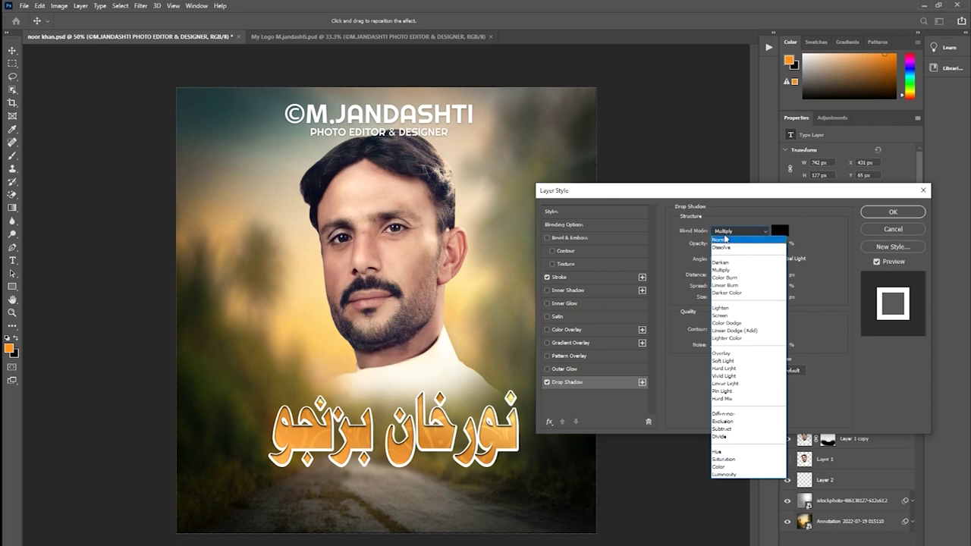
{"action": "left_click", "coordinate": [722, 240]}
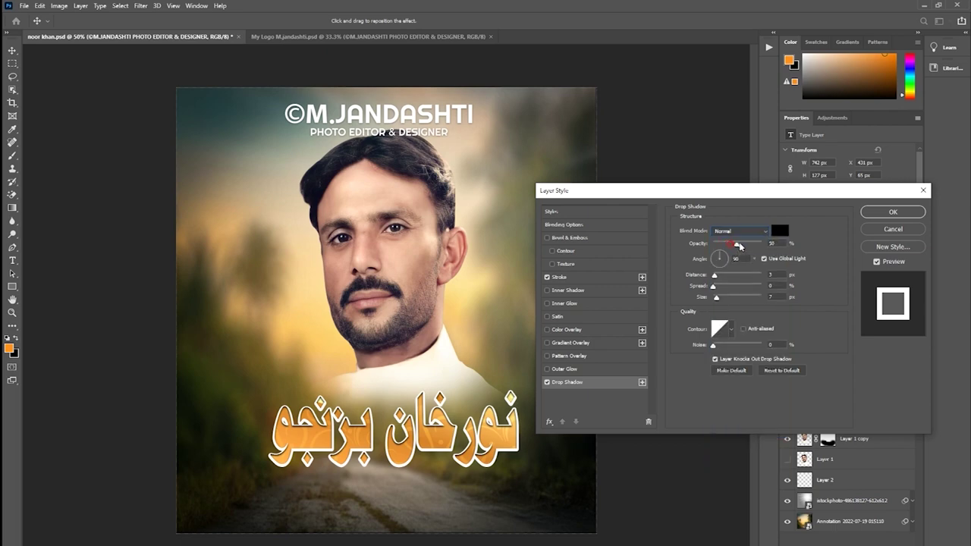
{"action": "left_click_drag", "start_coordinate": [730, 244], "coordinate": [785, 245]}
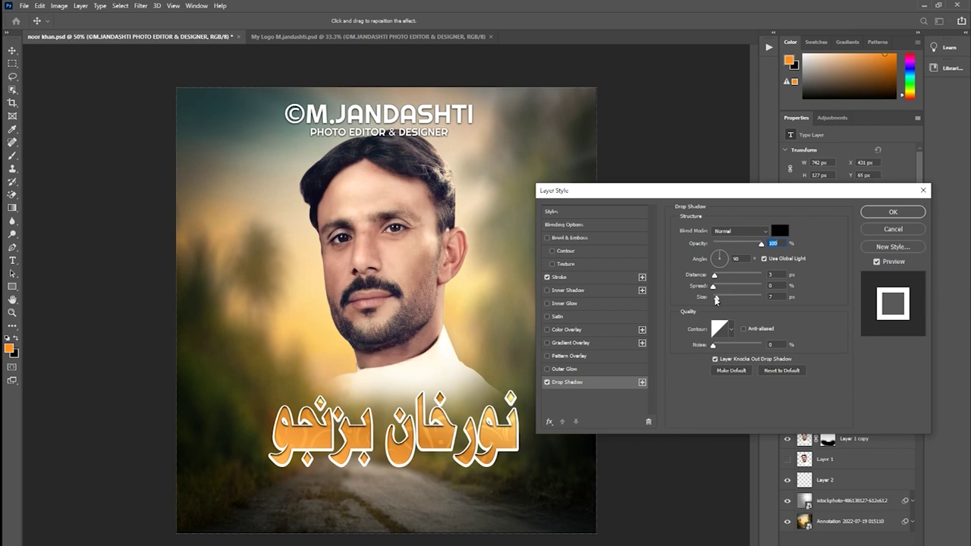
{"action": "mouse_move", "coordinate": [716, 297]}
{"action": "left_mouse_down"}
{"action": "mouse_move", "coordinate": [723, 301]}
{"action": "mouse_move", "coordinate": [712, 275]}
{"action": "mouse_move", "coordinate": [724, 301]}
{"action": "left_mouse_up"}
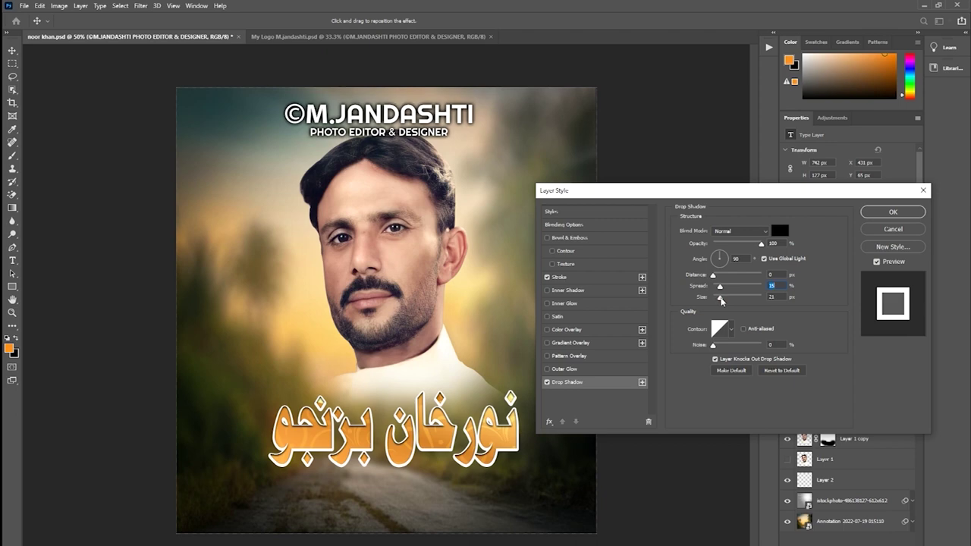
{"action": "left_click_drag", "start_coordinate": [724, 301], "coordinate": [723, 301]}
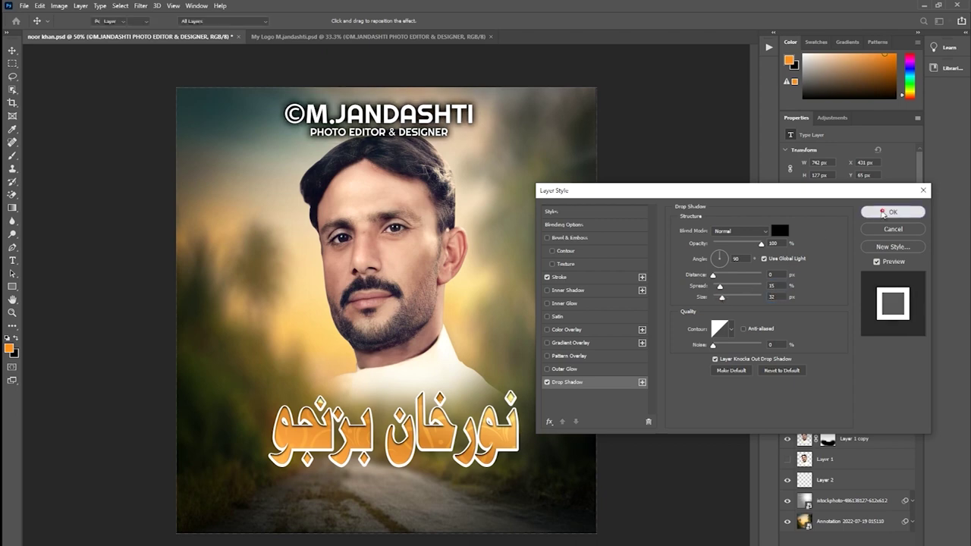
{"action": "left_click", "coordinate": [885, 214]}
{"action": "left_click", "coordinate": [169, 21]}
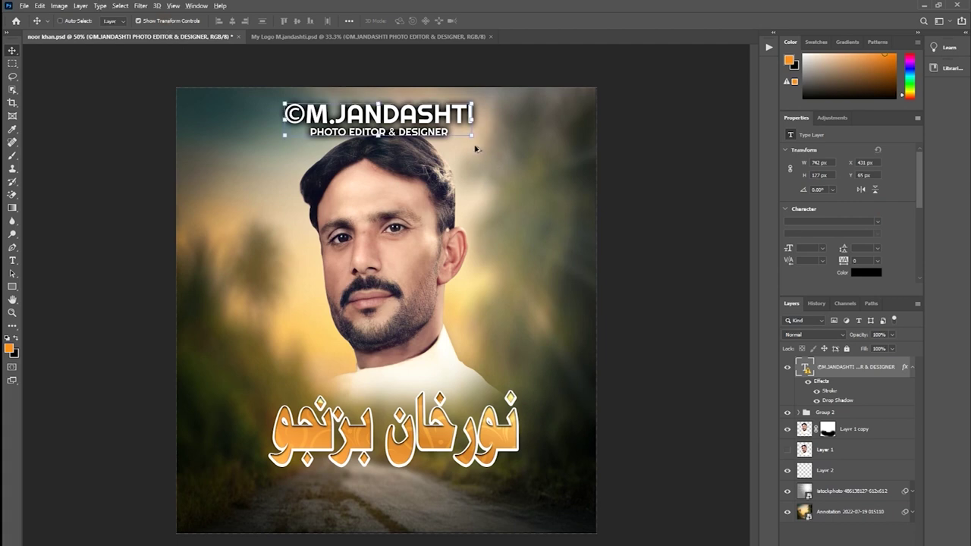
Try Free Transform on the watermark text past the missing-font warning, cancelling the misfired resizes
{"action": "left_click", "coordinate": [472, 136]}
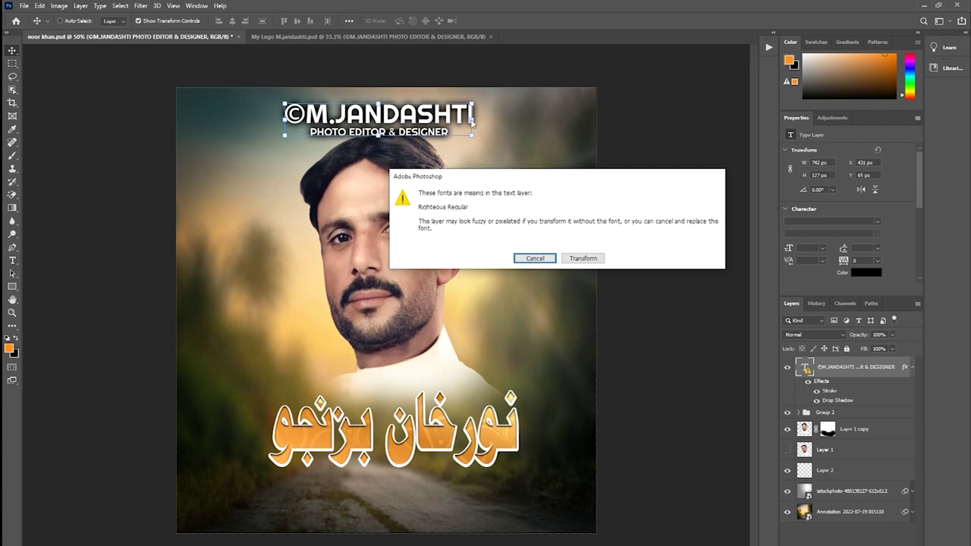
{"action": "left_click", "coordinate": [583, 257]}
{"action": "mouse_move", "coordinate": [472, 136]}
{"action": "left_mouse_down"}
{"action": "mouse_move", "coordinate": [471, 45]}
{"action": "mouse_move", "coordinate": [486, 45]}
{"action": "left_mouse_up"}
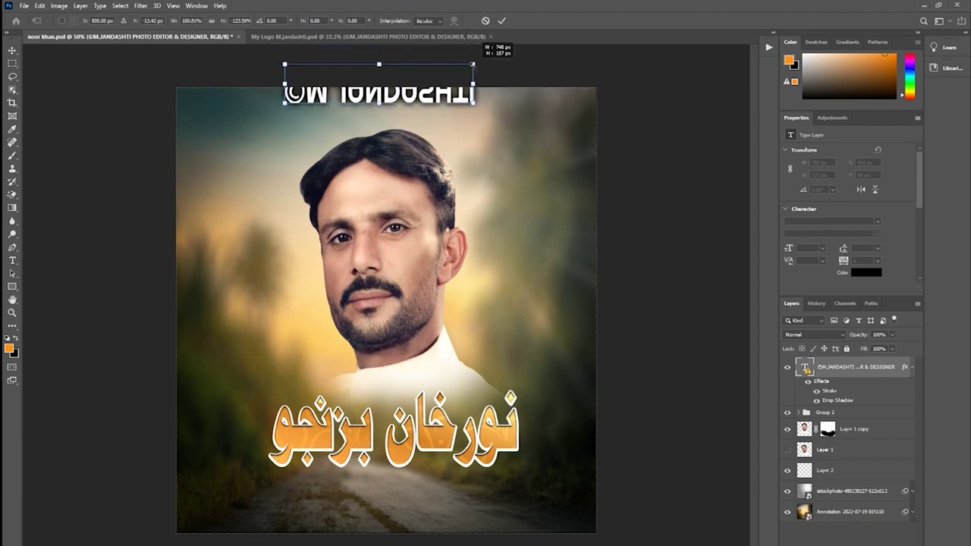
{"action": "left_click", "coordinate": [486, 21]}
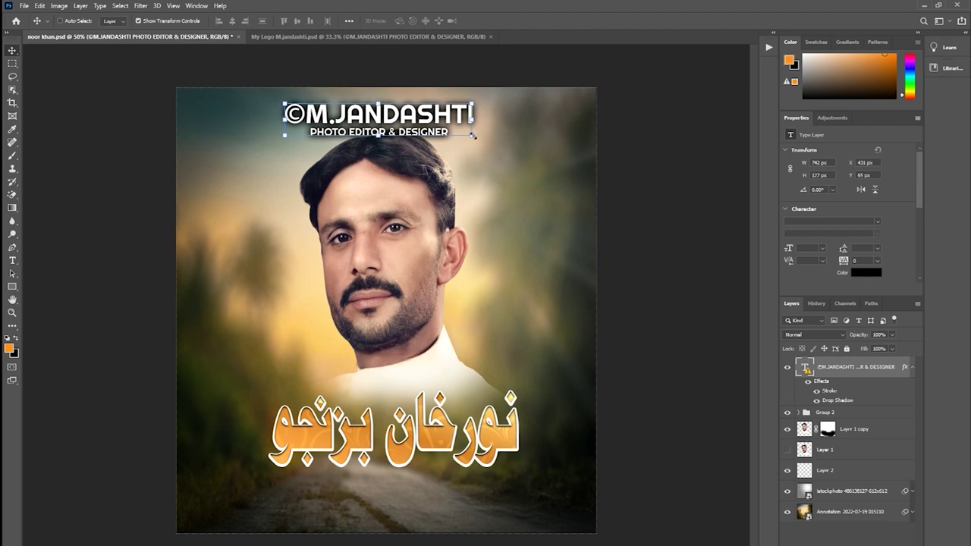
{"action": "left_click", "coordinate": [474, 137]}
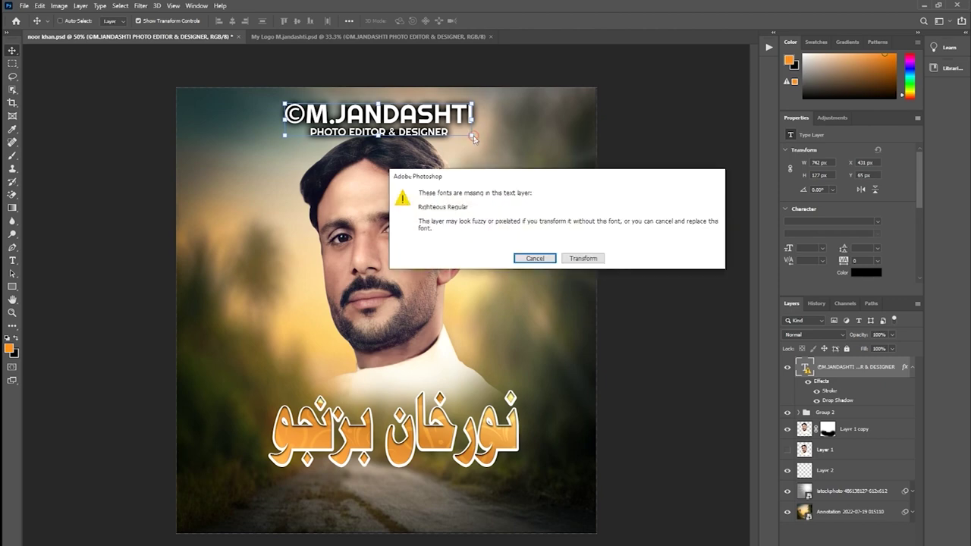
{"action": "key", "text": "Tab"}
{"action": "key", "text": "Return"}
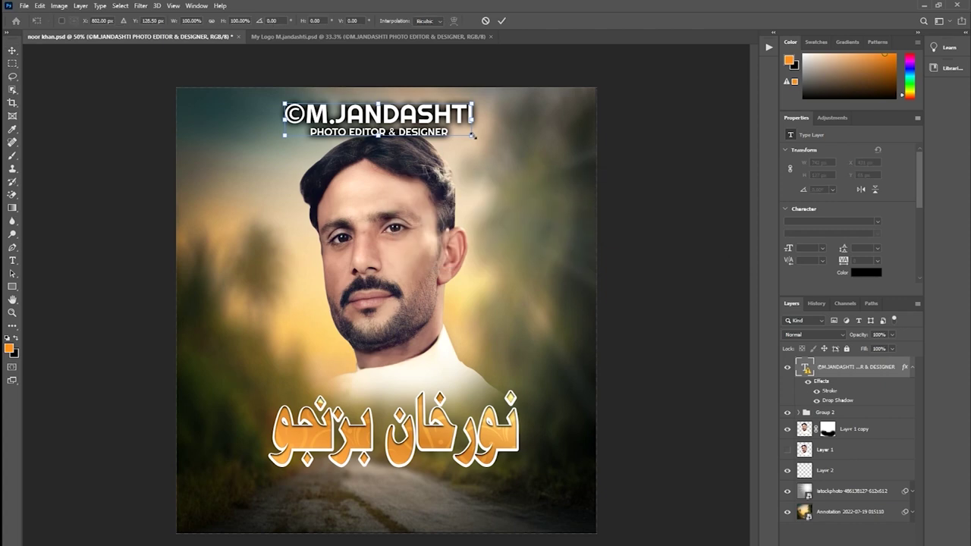
{"action": "key", "text": "super+space"}
{"action": "key", "text": "super+space"}
{"action": "key", "text": "super+space"}
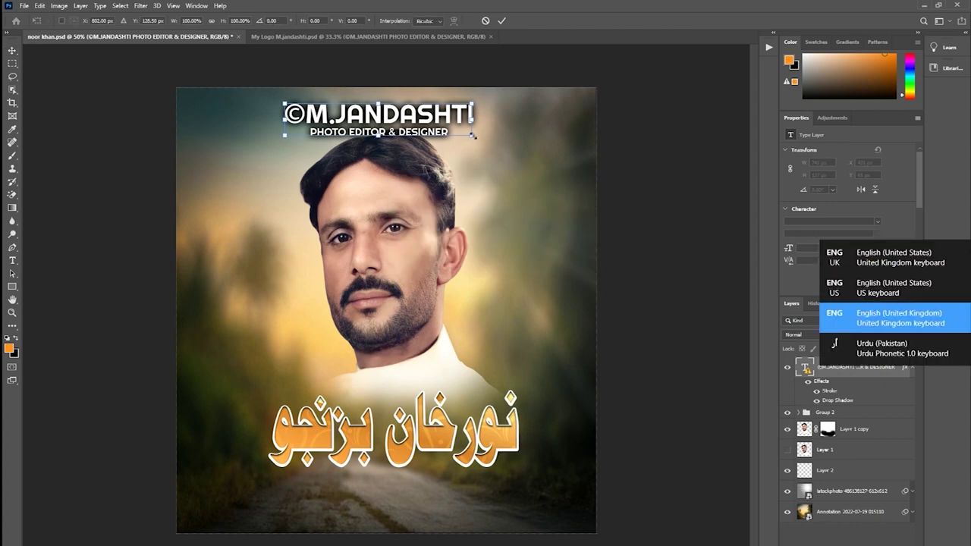
{"action": "key", "text": "super+space"}
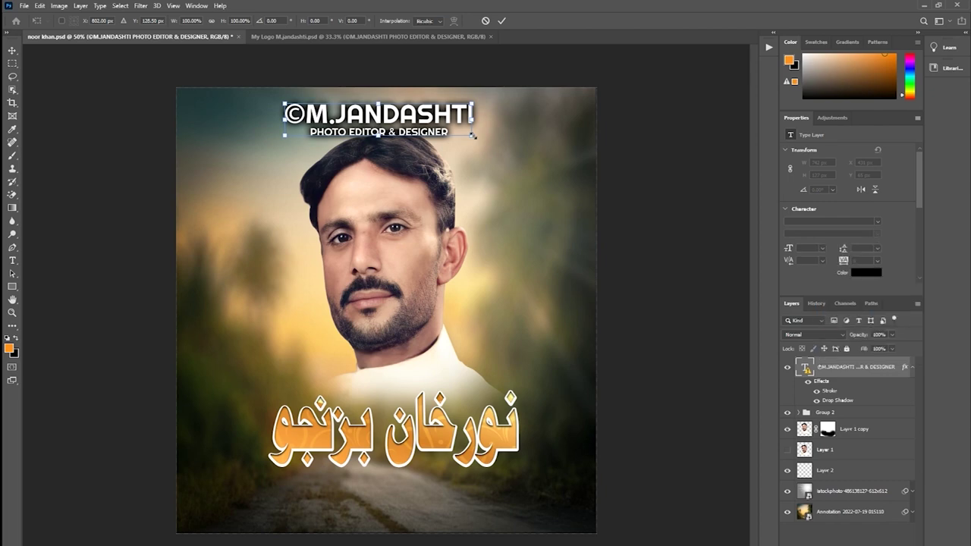
{"action": "mouse_move", "coordinate": [474, 136]}
{"action": "left_mouse_down"}
{"action": "mouse_move", "coordinate": [425, 118]}
{"action": "mouse_move", "coordinate": [367, 116]}
{"action": "mouse_move", "coordinate": [471, 136]}
{"action": "mouse_move", "coordinate": [439, 135]}
{"action": "mouse_move", "coordinate": [474, 146]}
{"action": "mouse_move", "coordinate": [485, 23]}
{"action": "left_mouse_up"}
{"action": "key", "text": "alt+shift"}
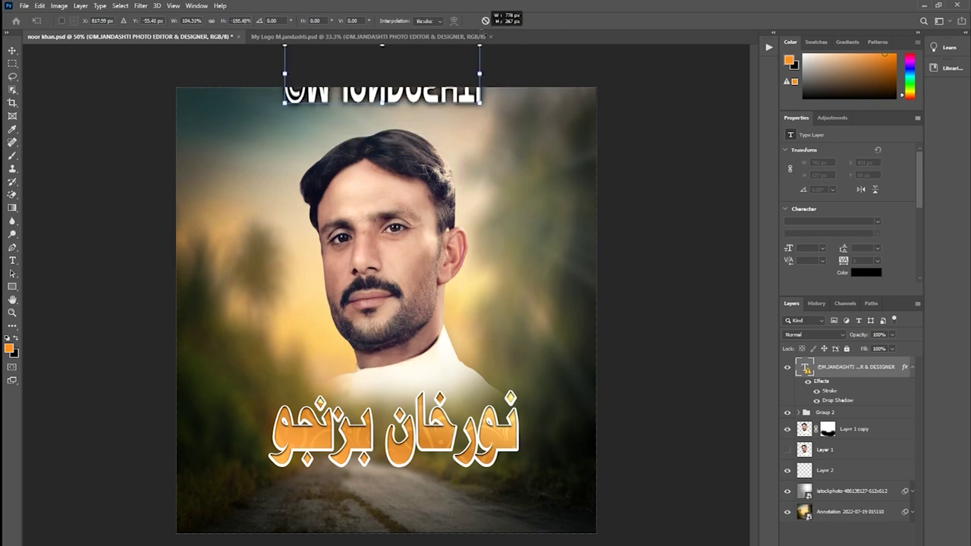
{"action": "left_click", "coordinate": [486, 21]}
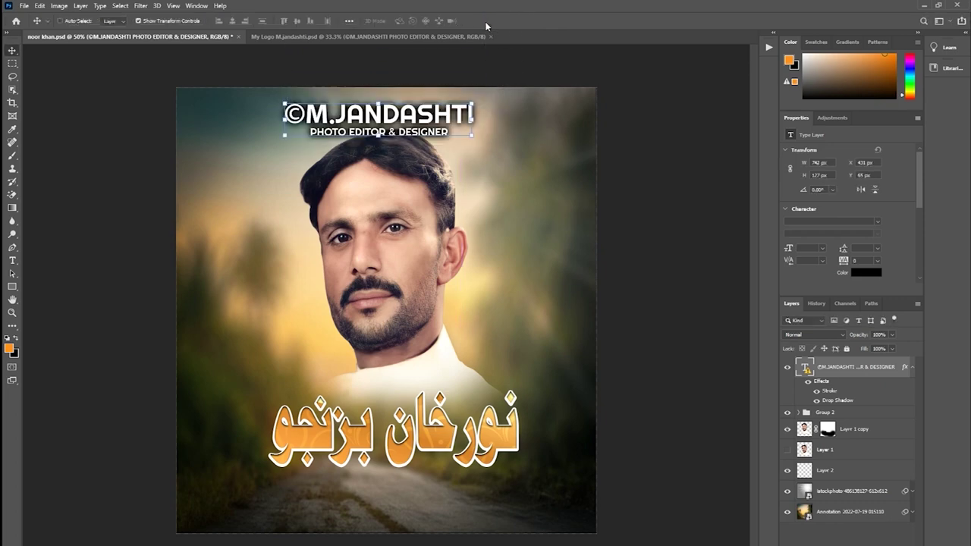
Scale the watermark text down to about 314 × 43 px and commit the transform
{"action": "left_click", "coordinate": [472, 136]}
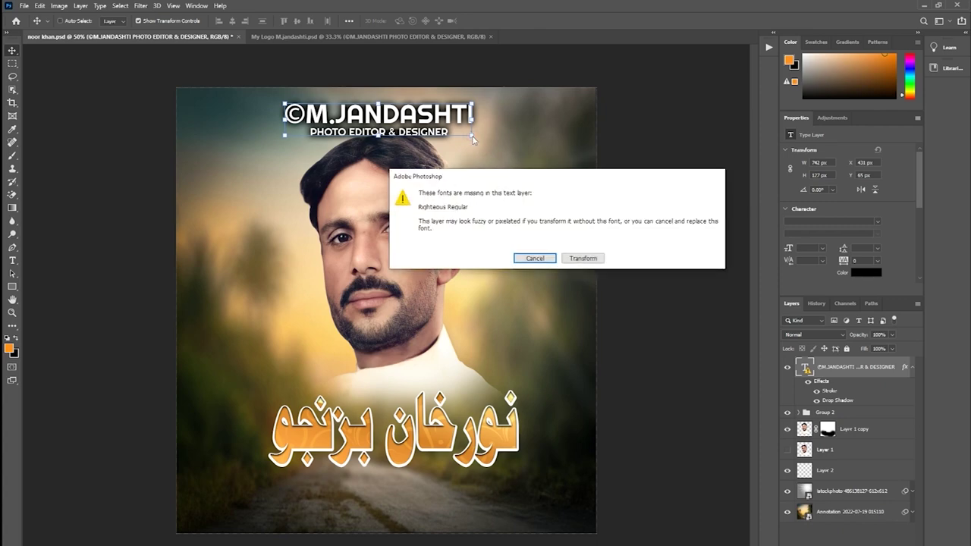
{"action": "key", "text": "Return"}
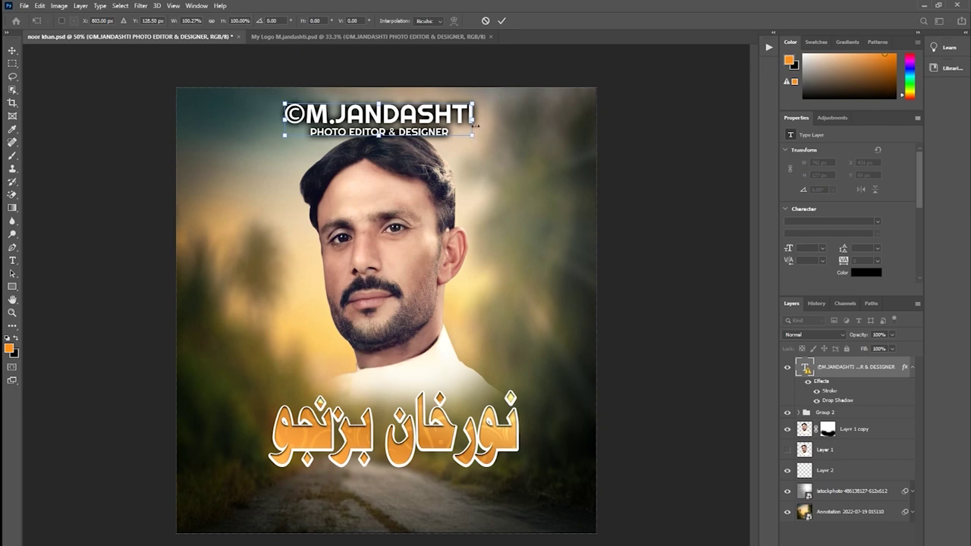
{"action": "mouse_move", "coordinate": [475, 137]}
{"action": "left_mouse_down"}
{"action": "mouse_move", "coordinate": [421, 126]}
{"action": "mouse_move", "coordinate": [424, 117]}
{"action": "left_mouse_up"}
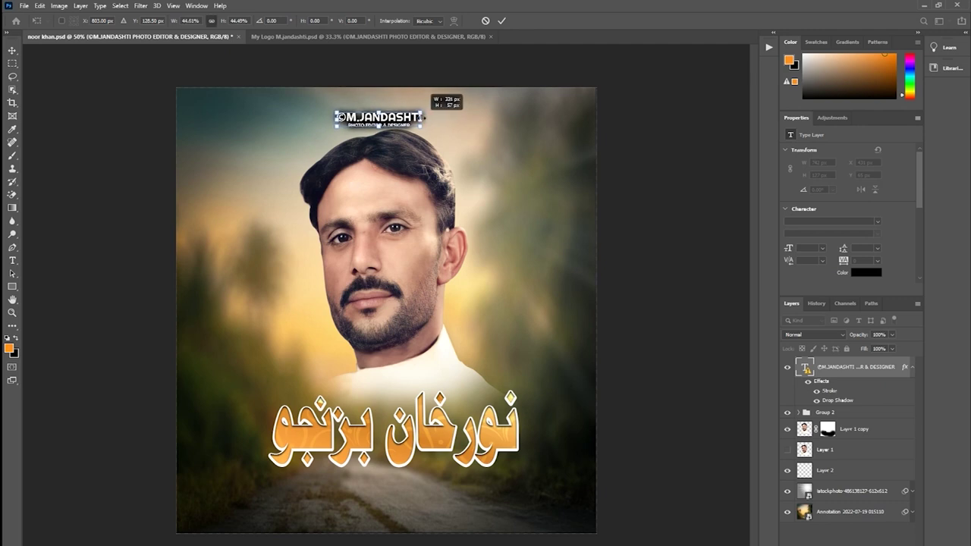
{"action": "left_click_drag", "start_coordinate": [424, 118], "coordinate": [437, 118]}
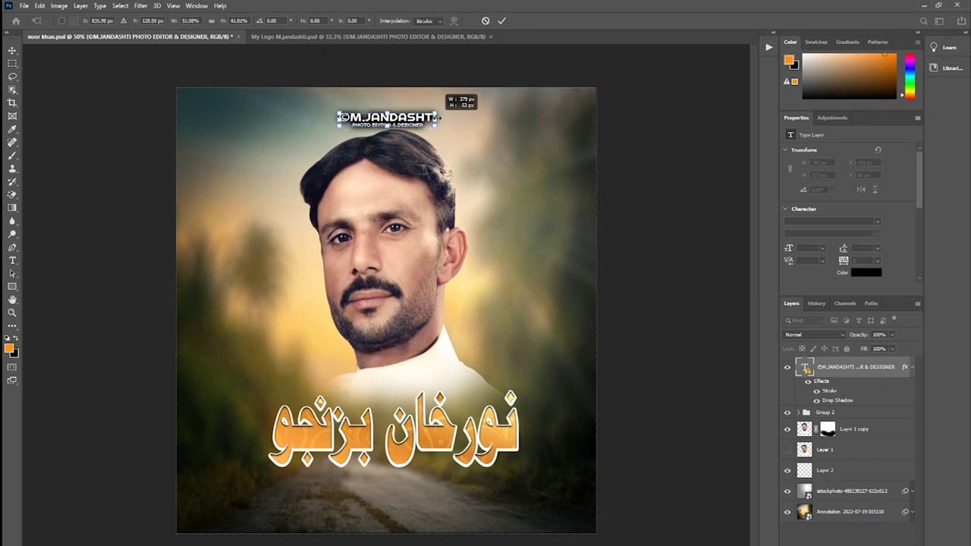
{"action": "left_click_drag", "start_coordinate": [437, 128], "coordinate": [431, 127]}
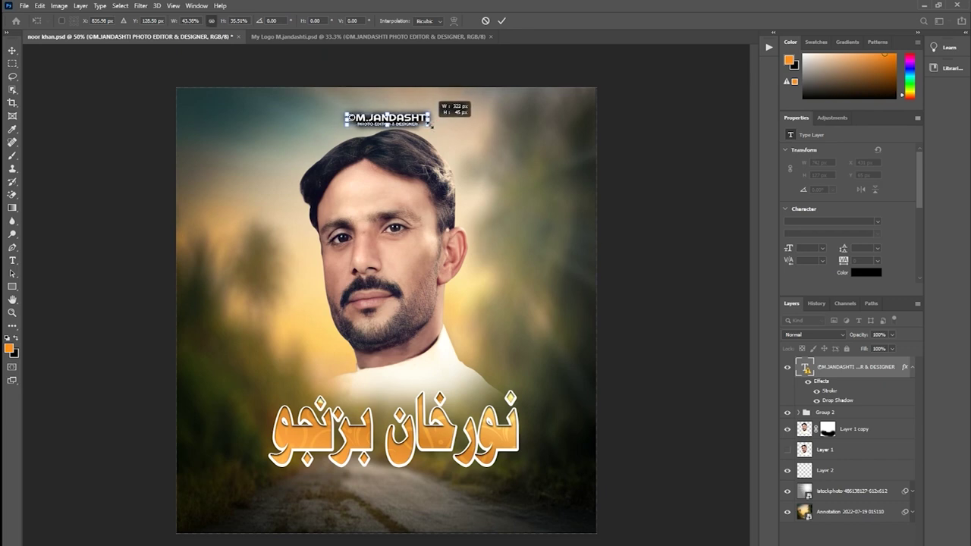
{"action": "key", "text": "Return"}
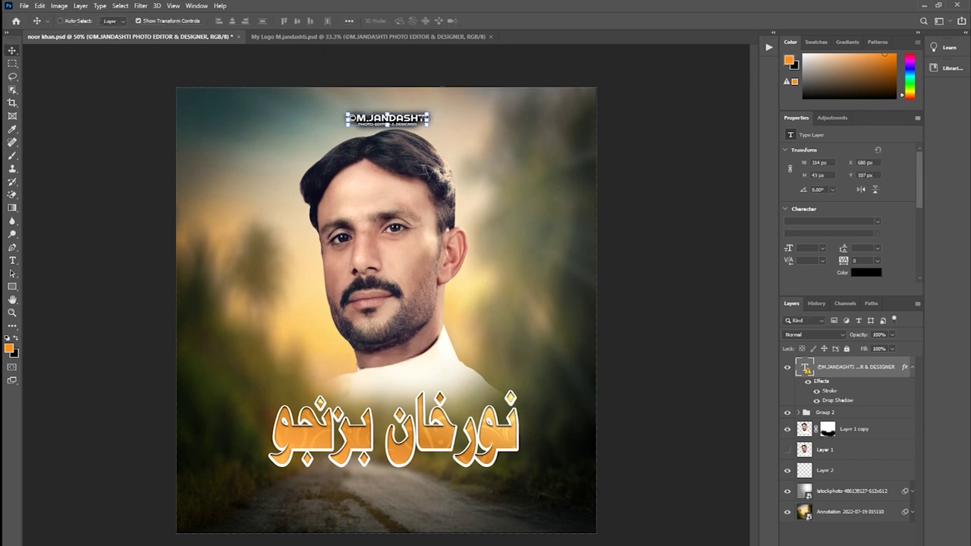
Move the watermark into the portrait's top-left corner, clear of the man's head
{"action": "mouse_move", "coordinate": [413, 126]}
{"action": "left_mouse_down"}
{"action": "mouse_move", "coordinate": [254, 109]}
{"action": "mouse_move", "coordinate": [252, 80]}
{"action": "left_mouse_up"}
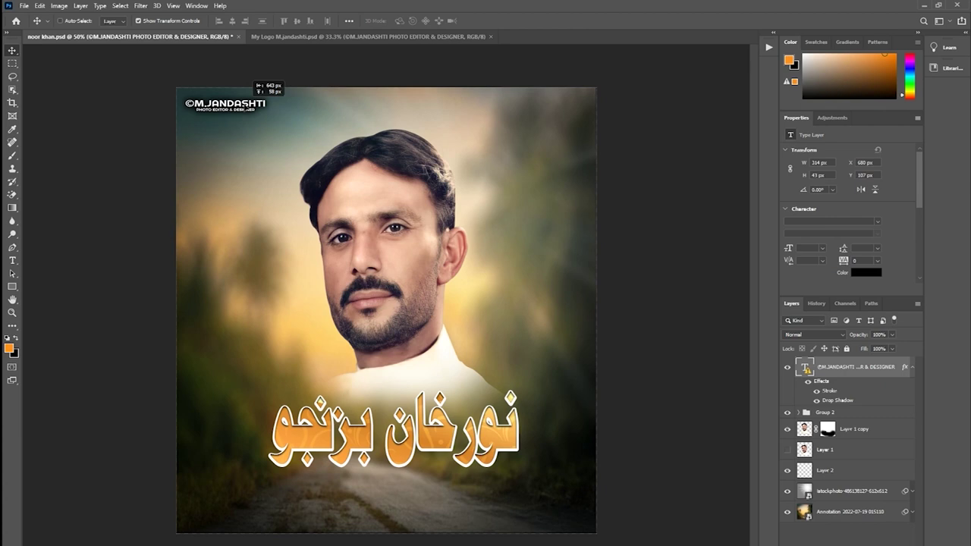
{"action": "left_click_drag", "start_coordinate": [252, 80], "coordinate": [251, 81]}
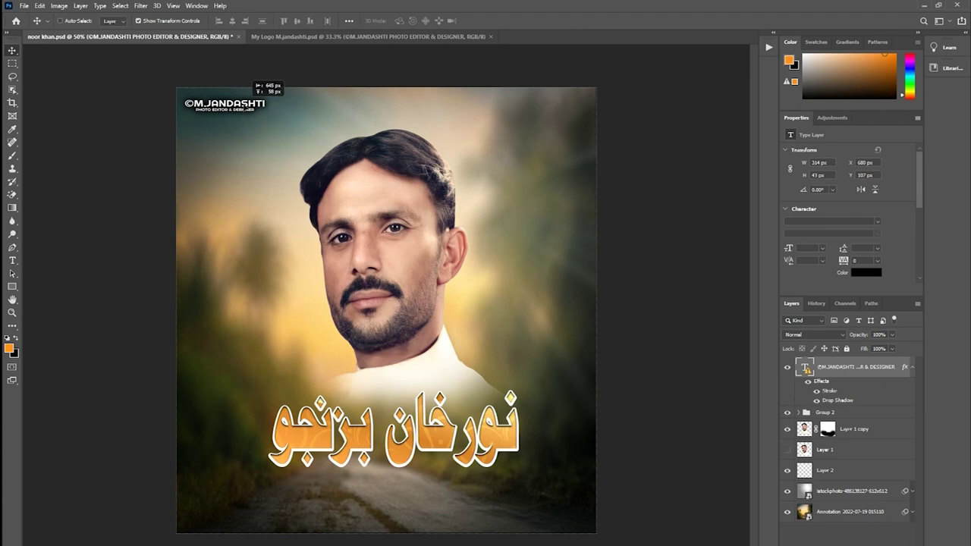
{"action": "left_click_drag", "start_coordinate": [252, 81], "coordinate": [251, 82]}
{"action": "left_click", "coordinate": [139, 22]}
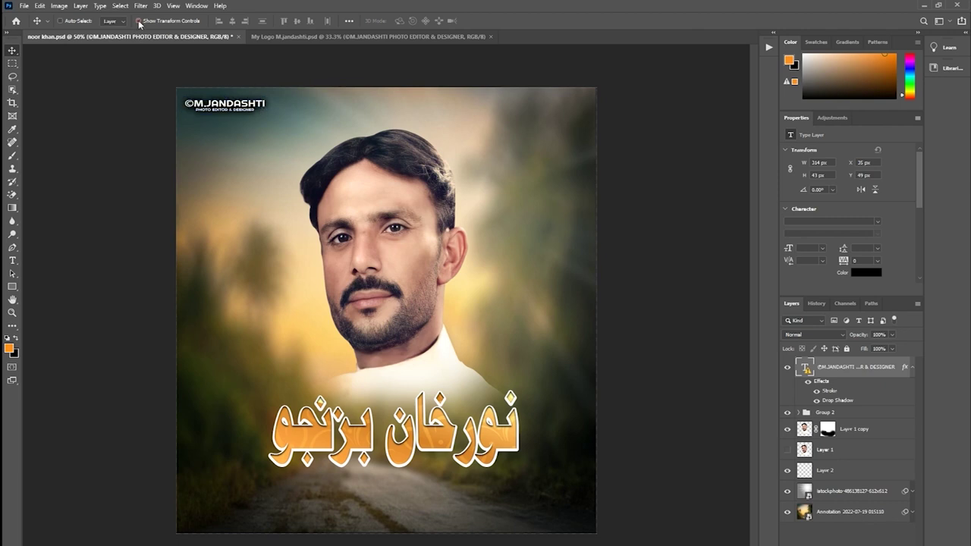
Cut the watermark's Drop Shadow size from 32 px to 13 px in Layer Style
{"action": "double_click", "coordinate": [902, 366]}
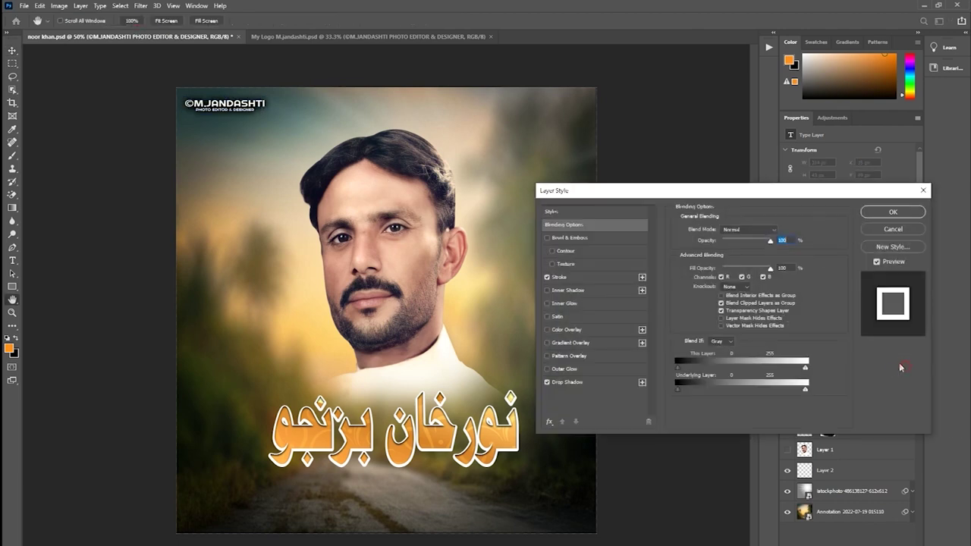
{"action": "left_click", "coordinate": [569, 382]}
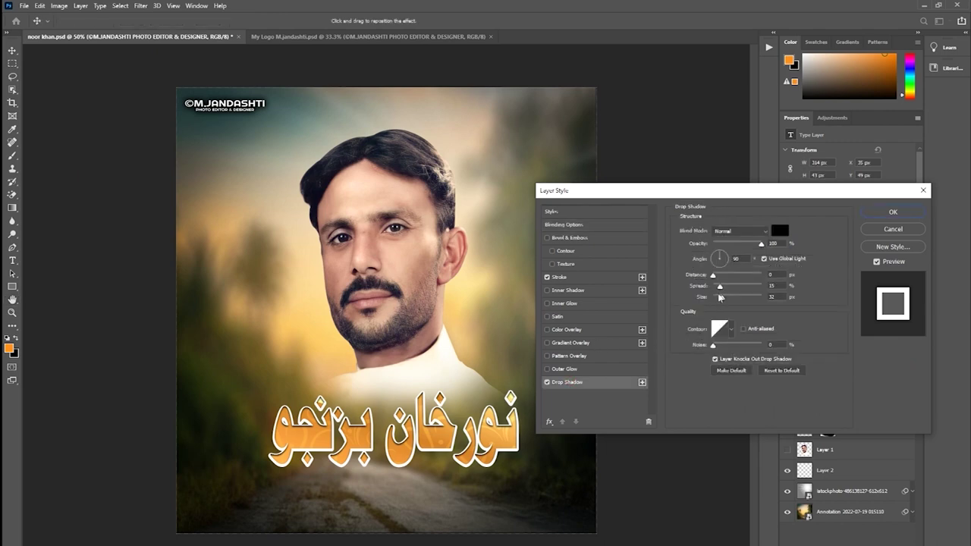
{"action": "left_click_drag", "start_coordinate": [723, 298], "coordinate": [719, 299]}
{"action": "left_click_drag", "start_coordinate": [720, 299], "coordinate": [719, 300]}
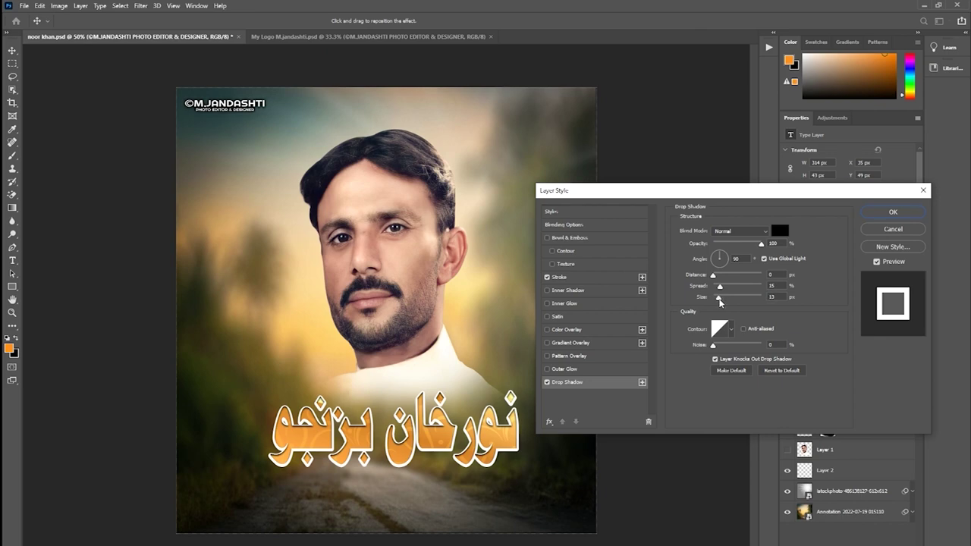
{"action": "left_click", "coordinate": [874, 215]}
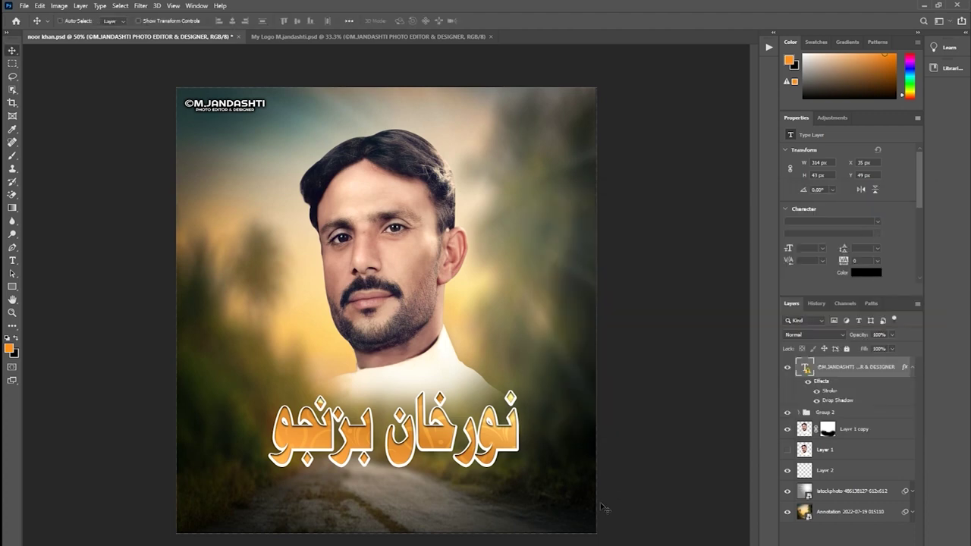
Open M.jan New logo.psd and close the My Logo M.jandashti document
{"action": "left_click", "coordinate": [25, 5]}
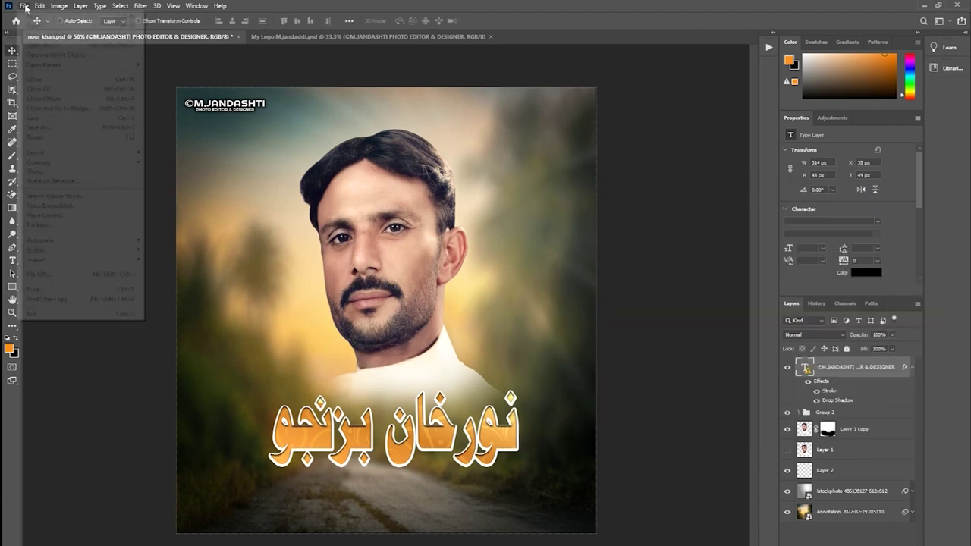
{"action": "left_click", "coordinate": [30, 26]}
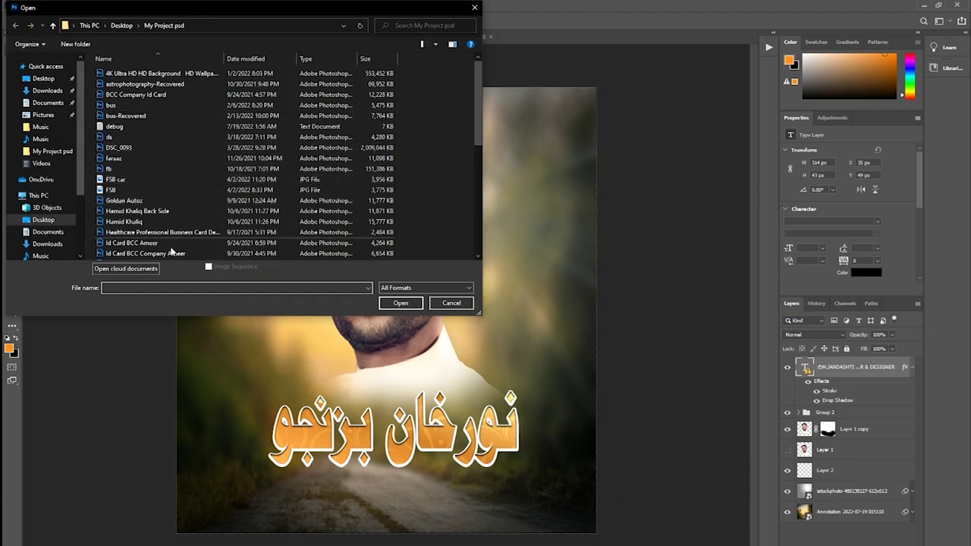
{"action": "scroll", "coordinate": [227, 242], "scroll_direction": "down", "scroll_amount": 5}
{"action": "scroll", "coordinate": [182, 240], "scroll_direction": "down", "scroll_amount": 3}
{"action": "scroll", "coordinate": [181, 233], "scroll_direction": "down", "scroll_amount": 1}
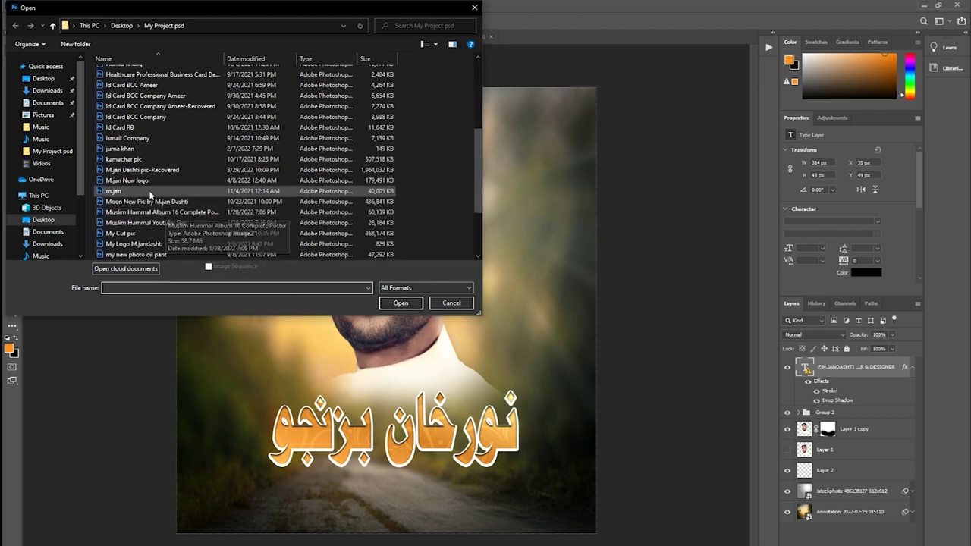
{"action": "left_click", "coordinate": [158, 255]}
{"action": "scroll", "coordinate": [159, 258], "scroll_direction": "down", "scroll_amount": 1}
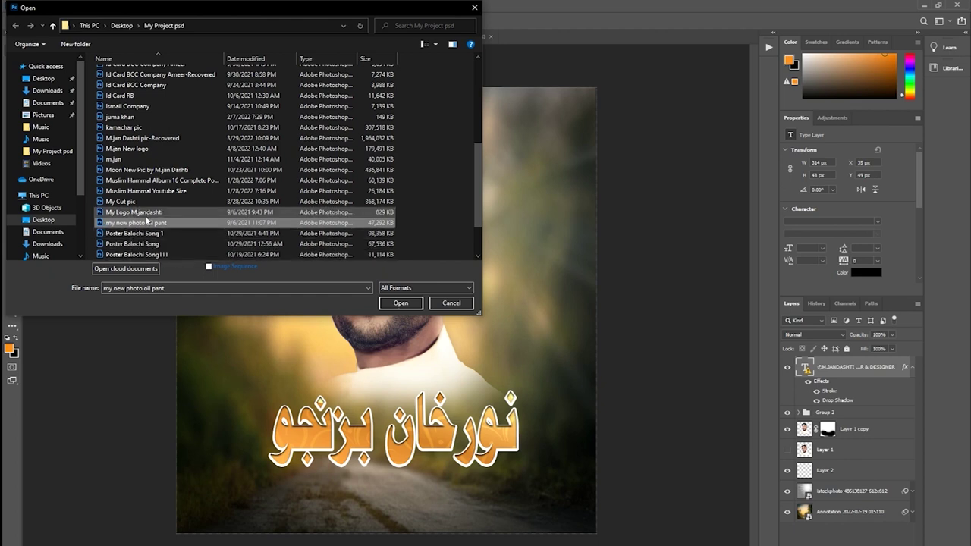
{"action": "mouse_move", "coordinate": [128, 181]}
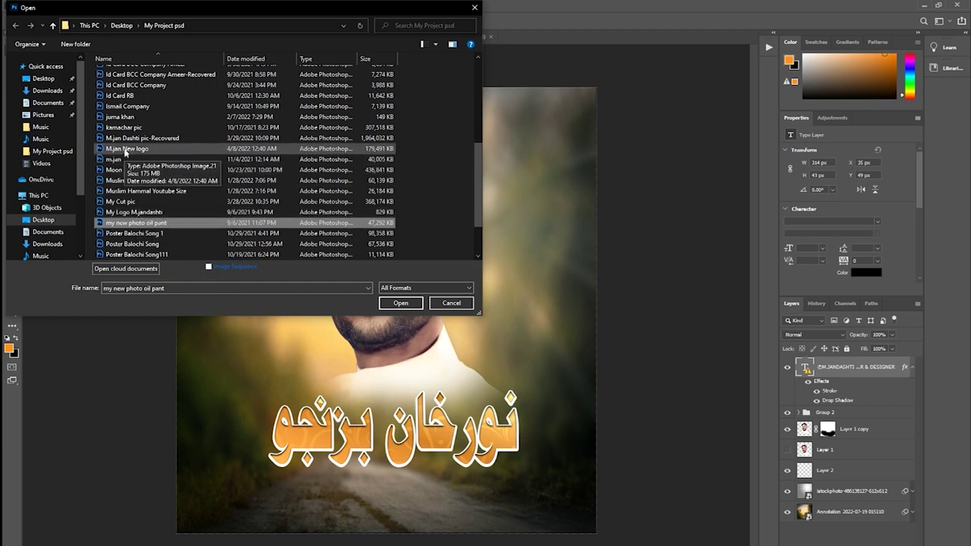
{"action": "left_click", "coordinate": [125, 149]}
{"action": "double_click", "coordinate": [125, 150]}
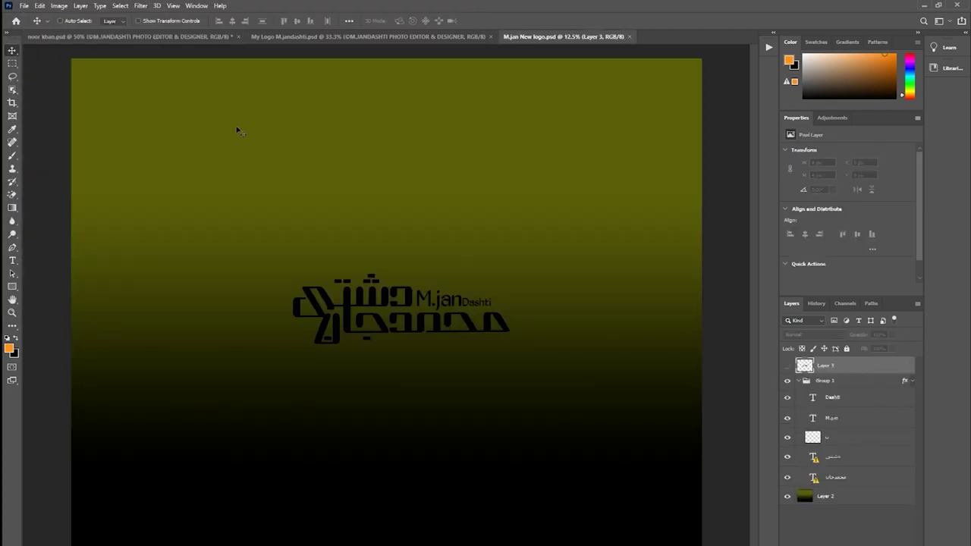
{"action": "left_click", "coordinate": [489, 36]}
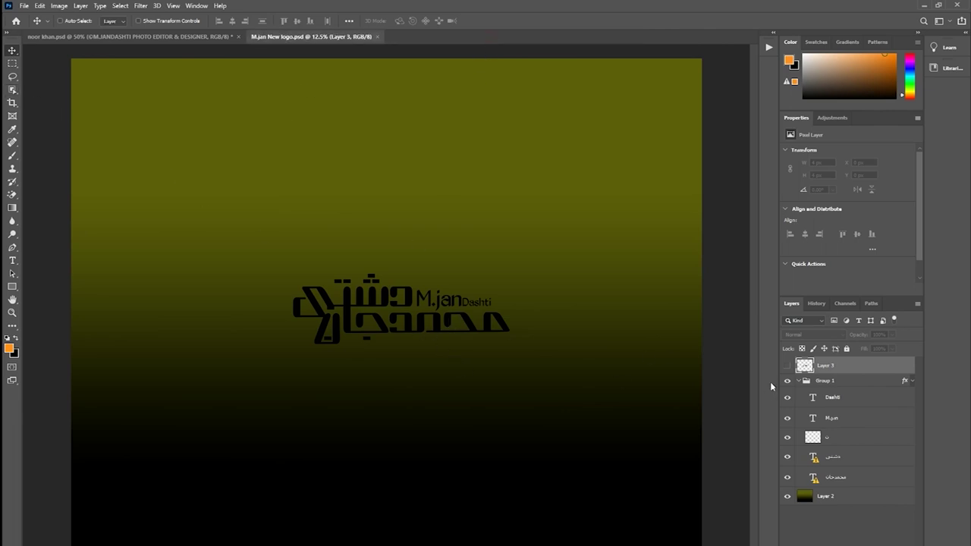
{"action": "left_click", "coordinate": [796, 381]}
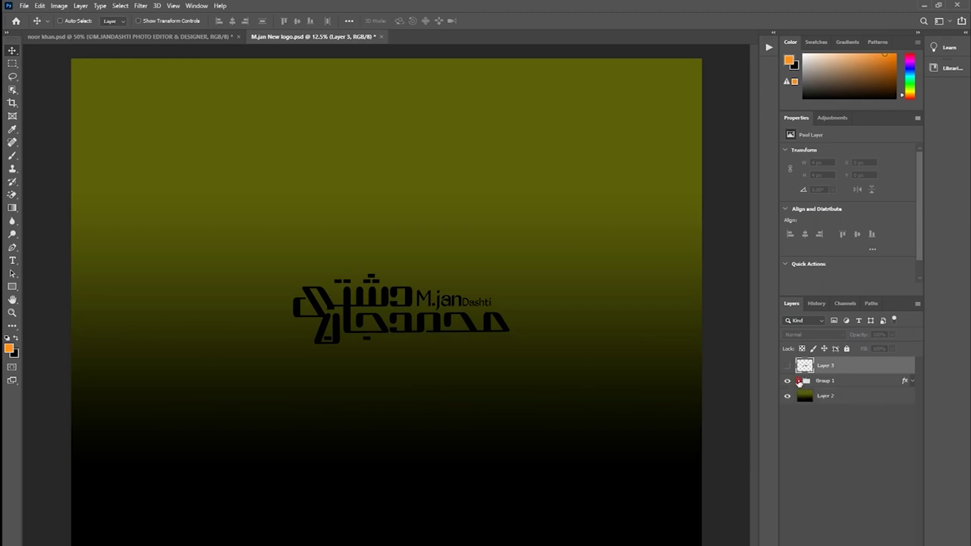
{"action": "left_click", "coordinate": [787, 381]}
{"action": "left_click", "coordinate": [787, 396]}
{"action": "left_click", "coordinate": [788, 366]}
{"action": "left_click_drag", "start_coordinate": [348, 311], "coordinate": [222, 127]}
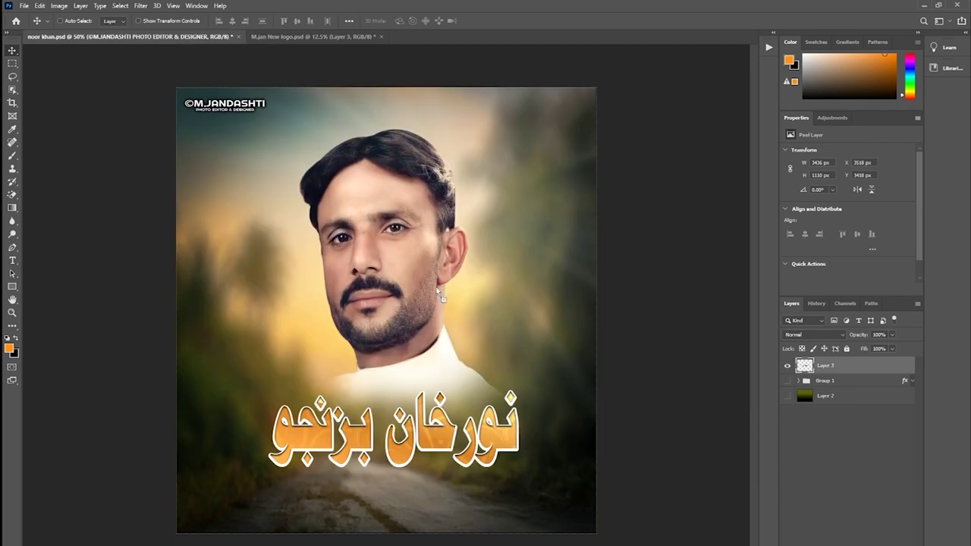
{"action": "left_click_drag", "start_coordinate": [480, 325], "coordinate": [492, 320]}
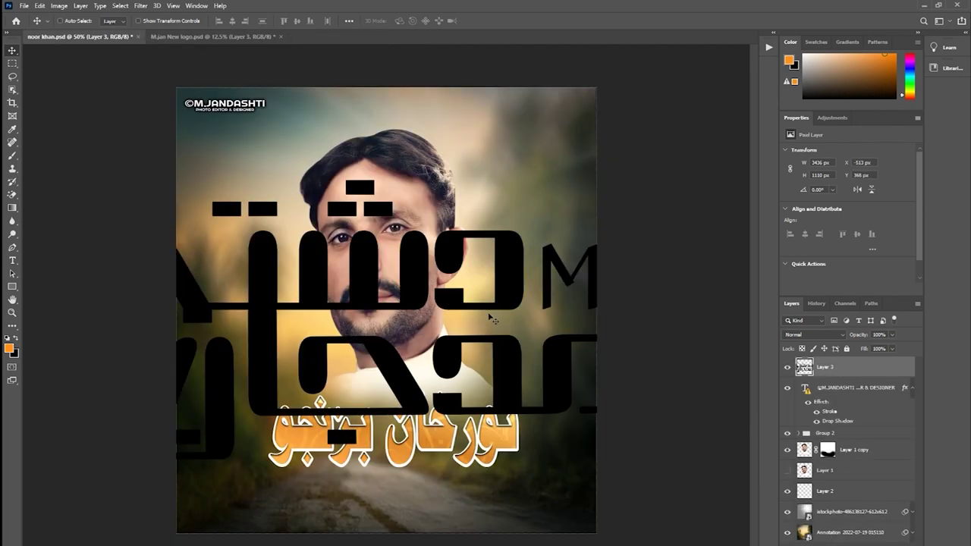
Shrink the oversized calligraphy logo down with Free Transform
{"action": "left_click", "coordinate": [138, 22]}
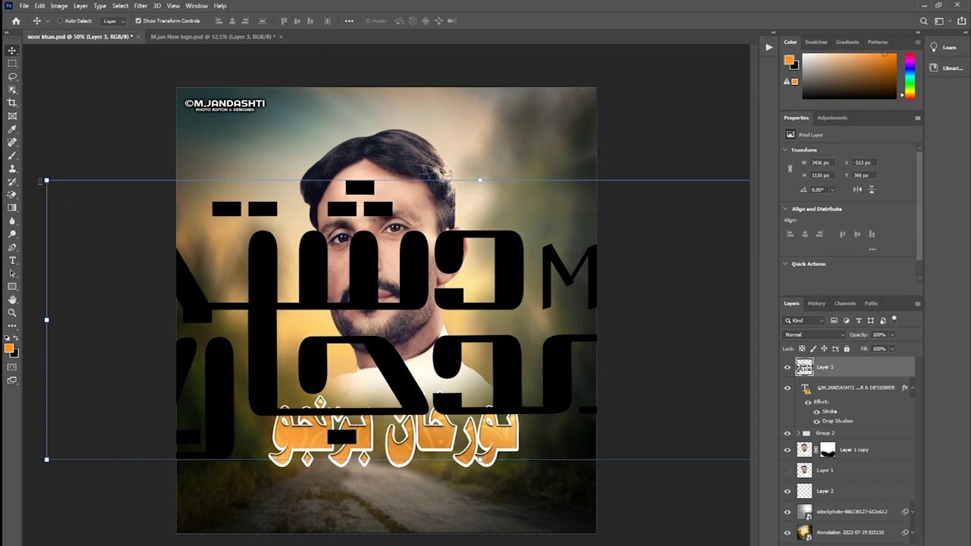
{"action": "left_click_drag", "start_coordinate": [46, 180], "coordinate": [306, 375]}
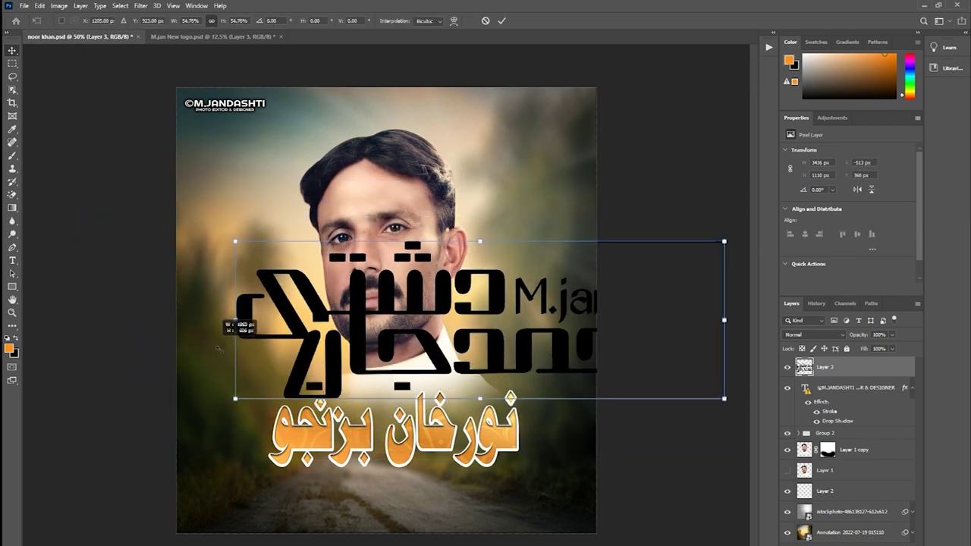
{"action": "mouse_move", "coordinate": [271, 397]}
{"action": "left_mouse_down"}
{"action": "mouse_move", "coordinate": [355, 448]}
{"action": "mouse_move", "coordinate": [387, 484]}
{"action": "left_mouse_up"}
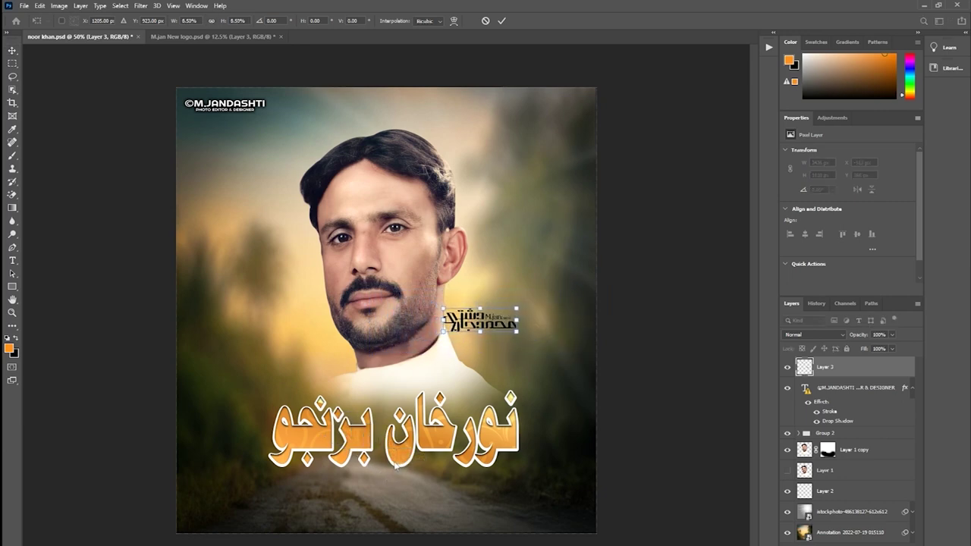
{"action": "key", "text": "Return"}
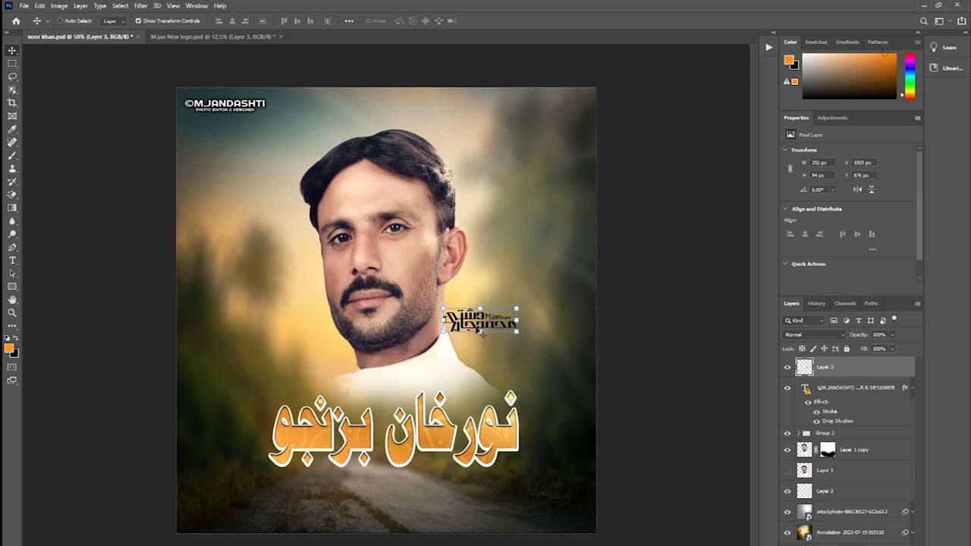
Widen the logo slightly and place it in the portrait's top-right corner at about 300 × 70 px
{"action": "left_click_drag", "start_coordinate": [482, 335], "coordinate": [312, 115]}
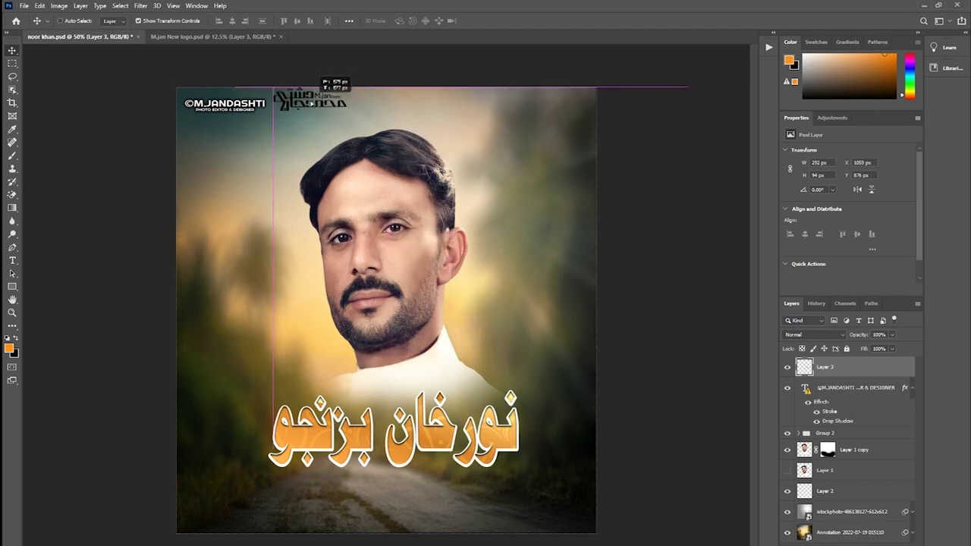
{"action": "left_click_drag", "start_coordinate": [312, 101], "coordinate": [310, 111]}
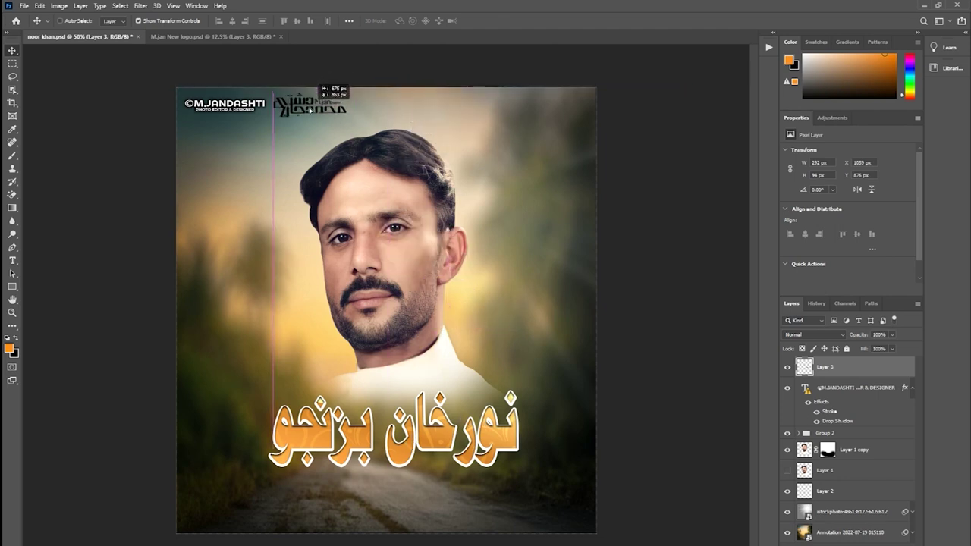
{"action": "left_click_drag", "start_coordinate": [310, 111], "coordinate": [342, 113]}
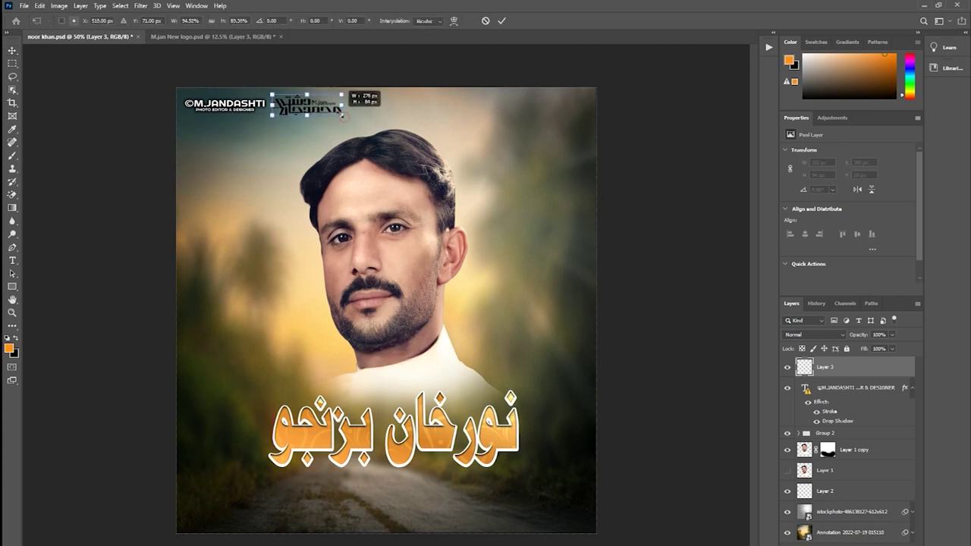
{"action": "left_click_drag", "start_coordinate": [341, 112], "coordinate": [309, 110]}
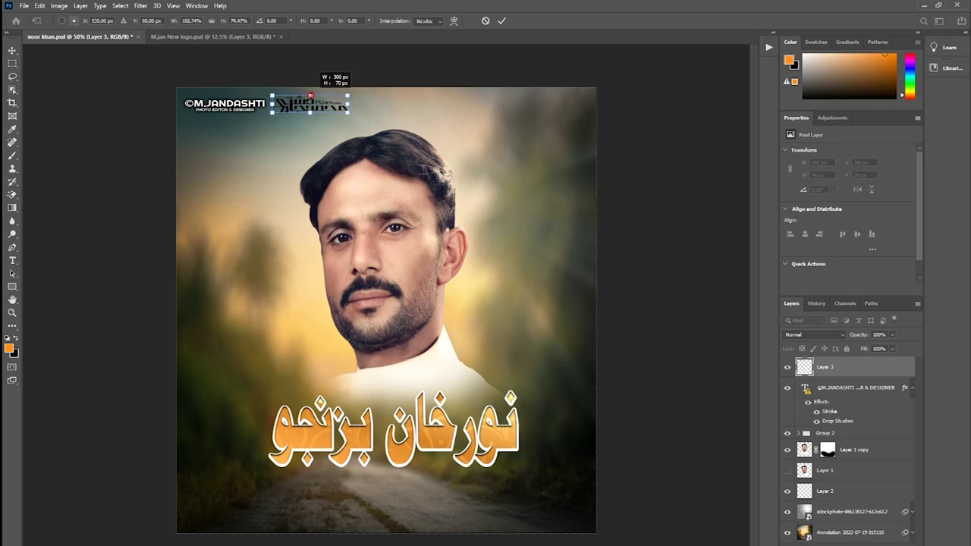
{"action": "key", "text": "Return"}
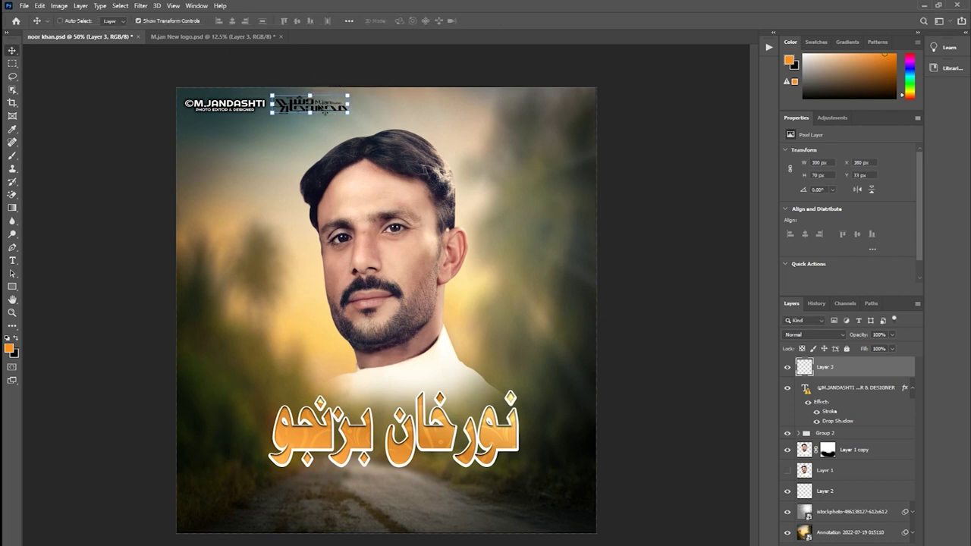
{"action": "left_click_drag", "start_coordinate": [323, 112], "coordinate": [564, 106]}
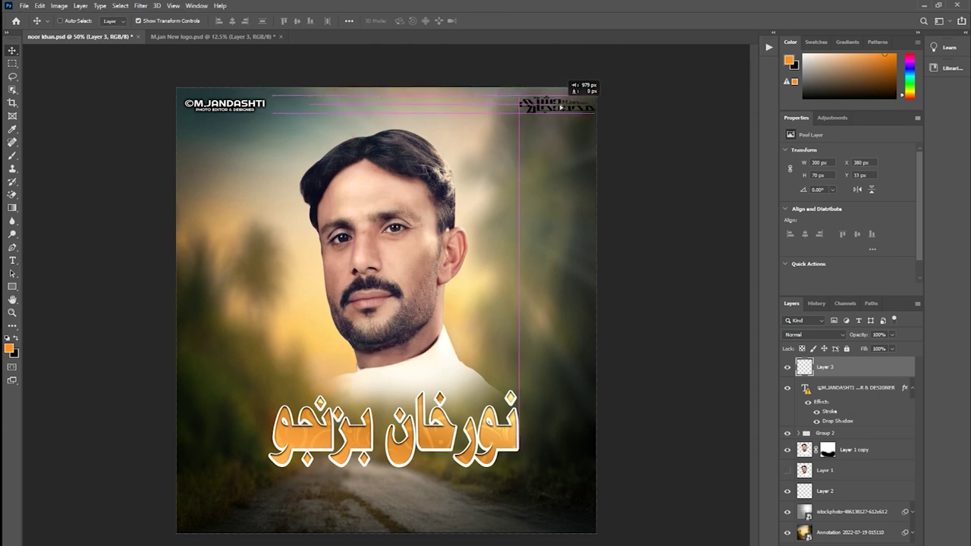
{"action": "left_click_drag", "start_coordinate": [565, 106], "coordinate": [564, 106]}
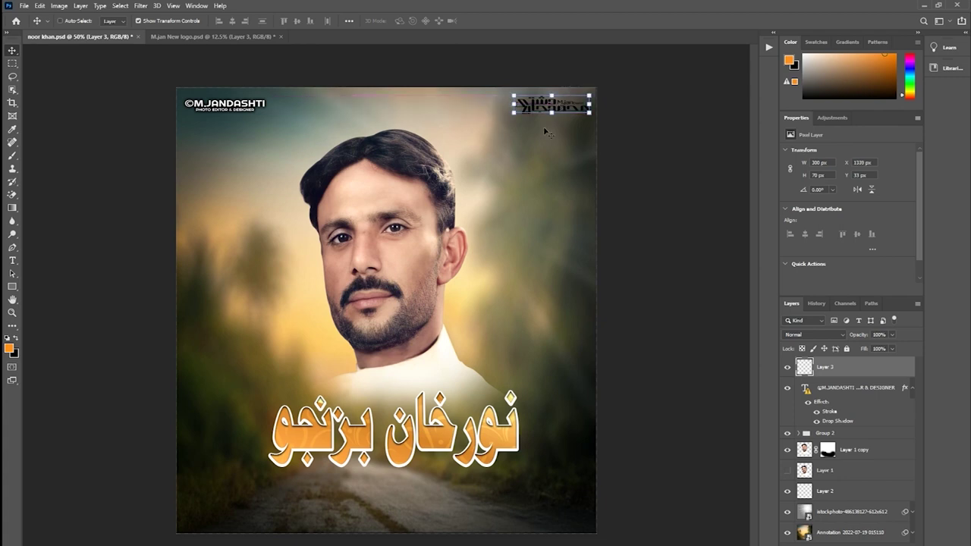
Add a white stroke and drop shadow to the logo, then close M.jan New logo.psd unsaved
{"action": "double_click", "coordinate": [904, 366]}
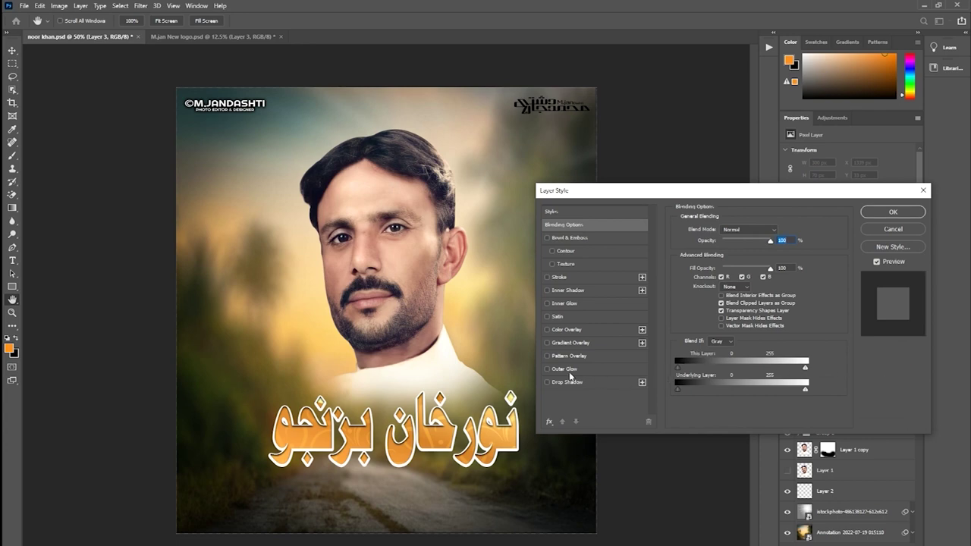
{"action": "left_click", "coordinate": [556, 277]}
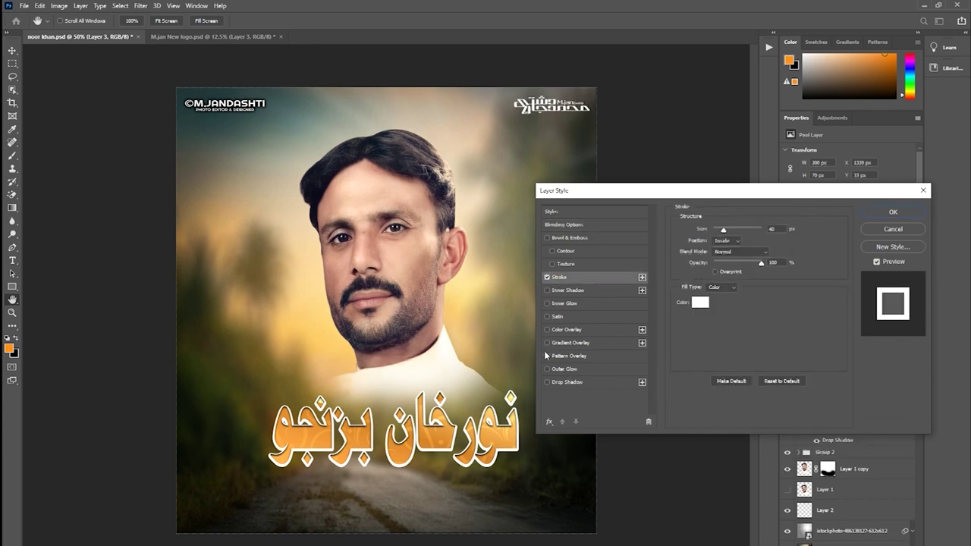
{"action": "left_click", "coordinate": [549, 381]}
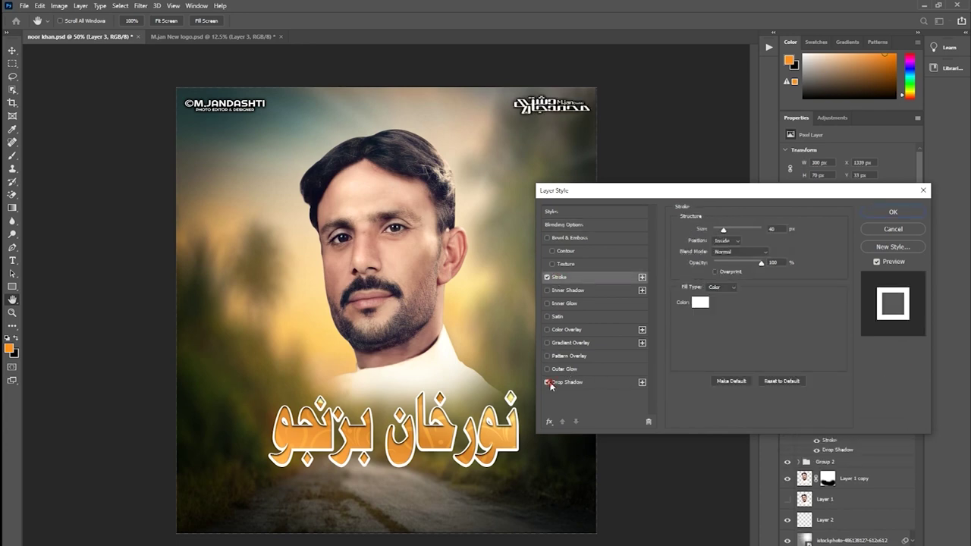
{"action": "left_click", "coordinate": [873, 214]}
{"action": "left_click", "coordinate": [139, 21]}
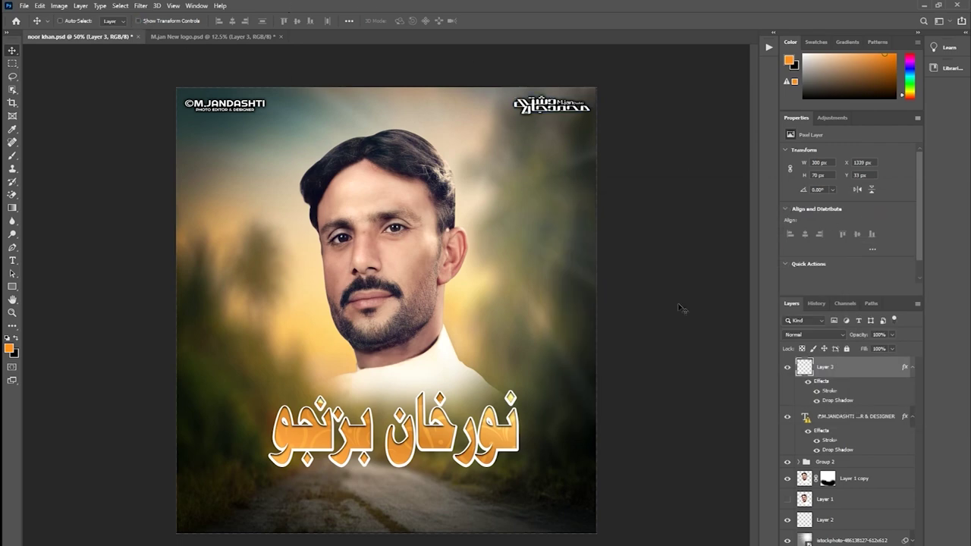
{"action": "left_click", "coordinate": [912, 369]}
{"action": "left_click", "coordinate": [913, 388]}
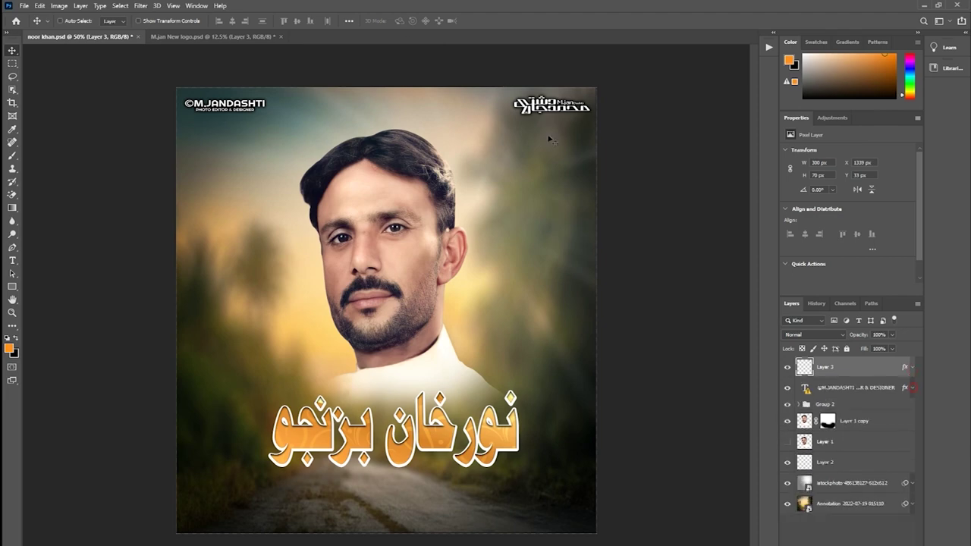
{"action": "left_click", "coordinate": [280, 37]}
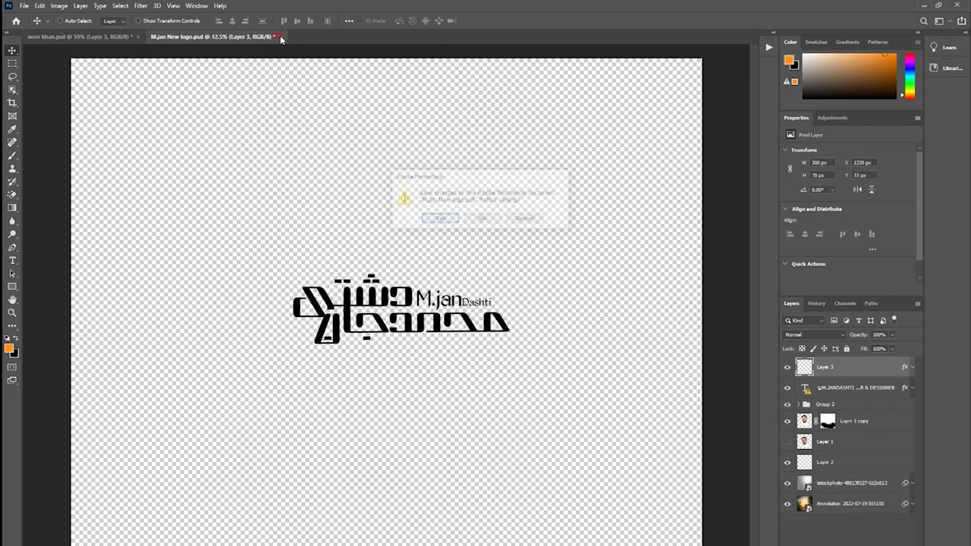
{"action": "left_click", "coordinate": [487, 220]}
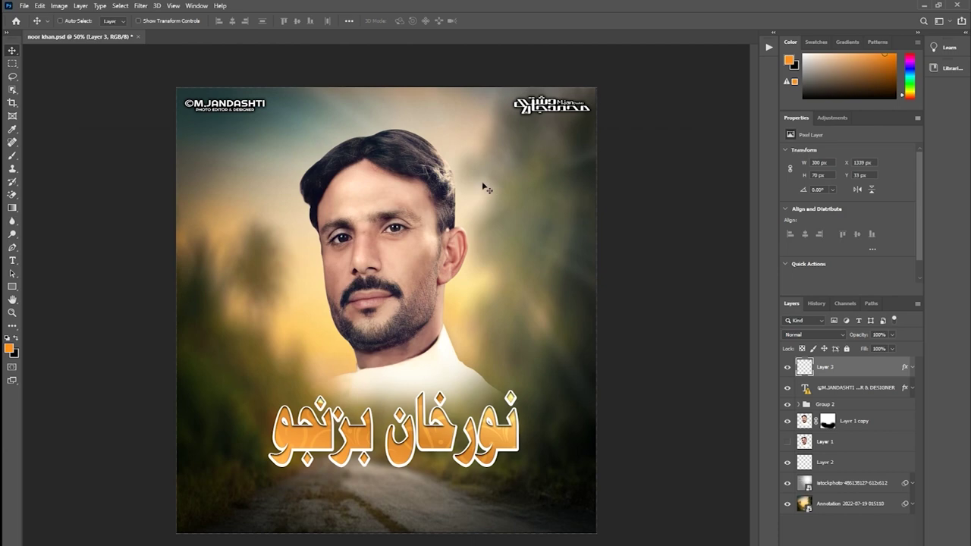
Review the poster's logos and title up close, then save it with Ctrl+S
{"action": "key", "text": "ctrl+plus"}
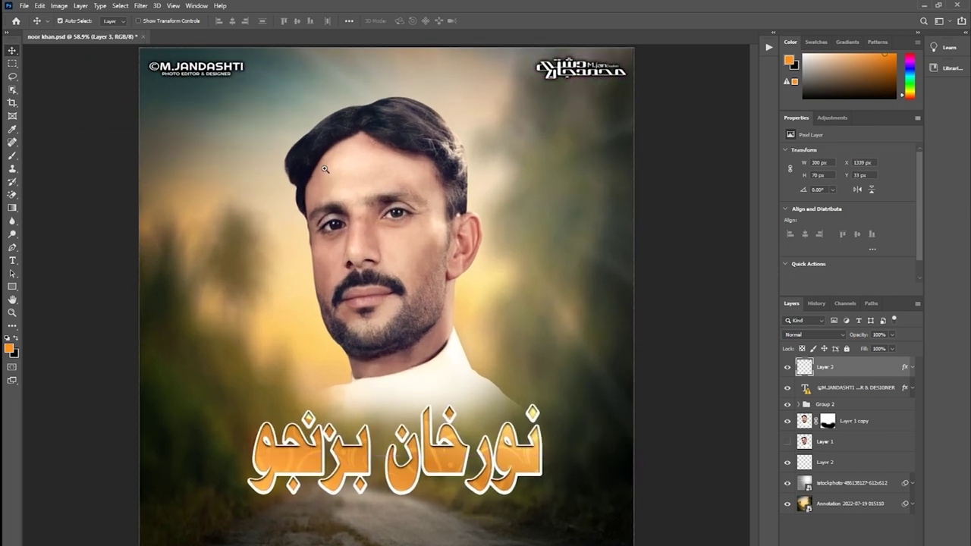
{"action": "scroll", "coordinate": [326, 170], "scroll_direction": "up", "scroll_amount": 5}
{"action": "scroll", "coordinate": [350, 189], "scroll_direction": "up", "scroll_amount": 4}
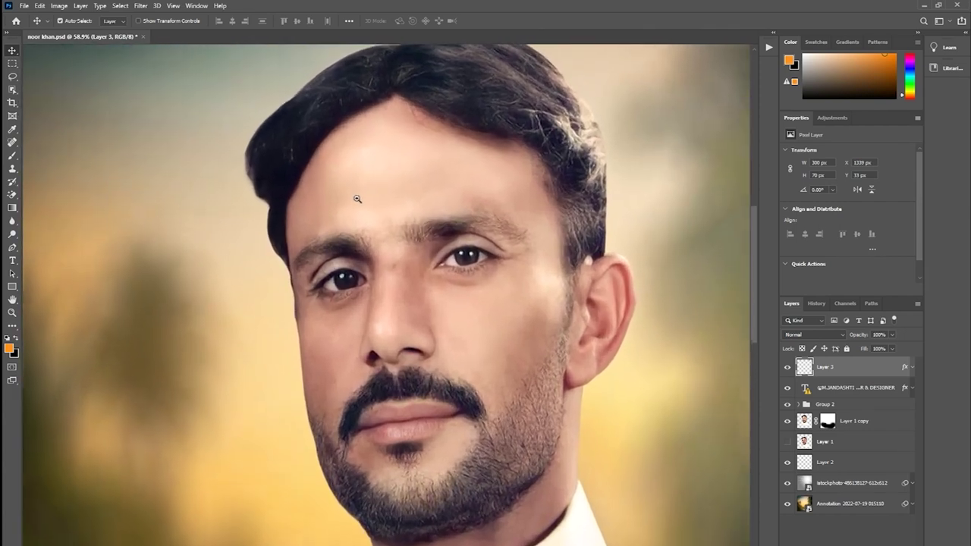
{"action": "scroll", "coordinate": [355, 196], "scroll_direction": "up", "scroll_amount": 3}
{"action": "mouse_move", "coordinate": [448, 328]}
{"action": "left_mouse_down"}
{"action": "mouse_move", "coordinate": [354, 200]}
{"action": "mouse_move", "coordinate": [399, 135]}
{"action": "mouse_move", "coordinate": [388, 2]}
{"action": "mouse_move", "coordinate": [399, 33]}
{"action": "mouse_move", "coordinate": [403, 249]}
{"action": "mouse_move", "coordinate": [438, 416]}
{"action": "mouse_move", "coordinate": [498, 524]}
{"action": "mouse_move", "coordinate": [619, 539]}
{"action": "left_mouse_up"}
{"action": "mouse_move", "coordinate": [604, 434]}
{"action": "left_mouse_down"}
{"action": "mouse_move", "coordinate": [416, 342]}
{"action": "mouse_move", "coordinate": [151, 329]}
{"action": "mouse_move", "coordinate": [160, 367]}
{"action": "left_mouse_up"}
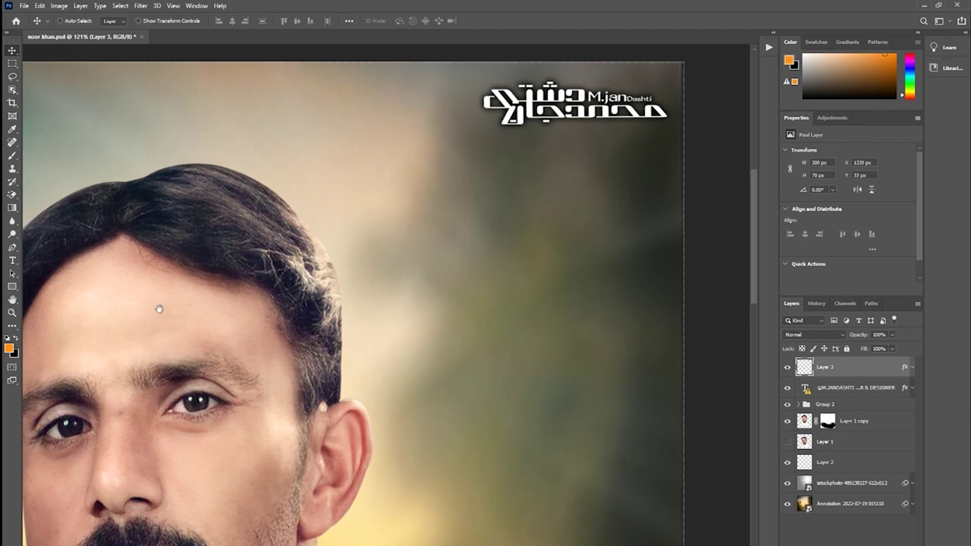
{"action": "scroll", "coordinate": [159, 309], "scroll_direction": "down", "scroll_amount": 3}
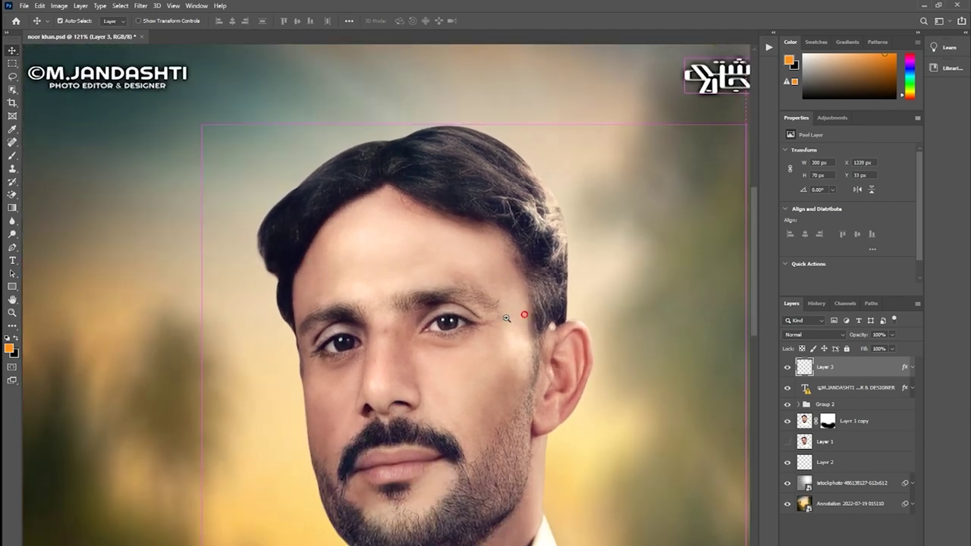
{"action": "left_click_drag", "start_coordinate": [507, 318], "coordinate": [497, 318]}
{"action": "scroll", "coordinate": [500, 324], "scroll_direction": "down", "scroll_amount": 1}
{"action": "scroll", "coordinate": [501, 324], "scroll_direction": "down", "scroll_amount": 1}
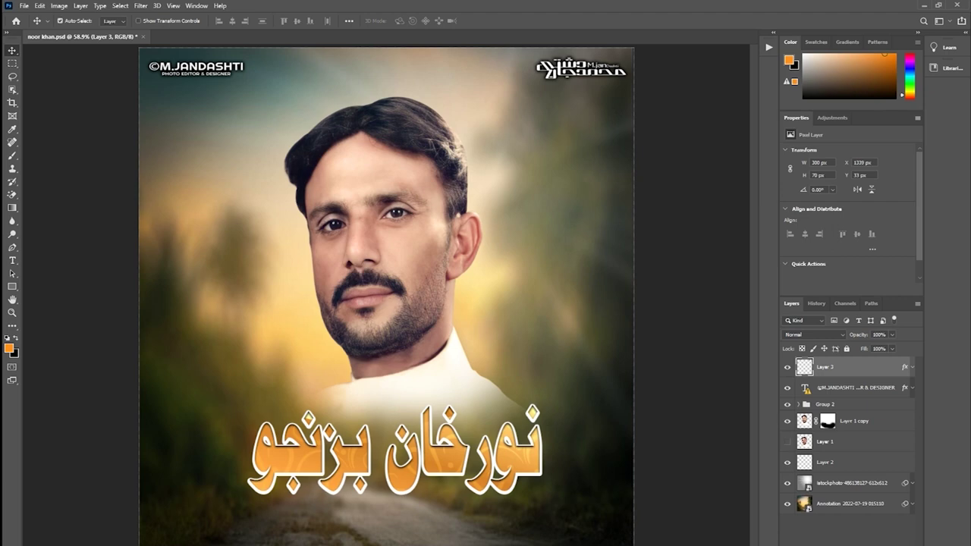
{"action": "key", "text": "ctrl+s"}
Mask the hd-wallpaper layer and gradient the cracked ground up into the shoreline
{"action": "left_click", "coordinate": [883, 535]}
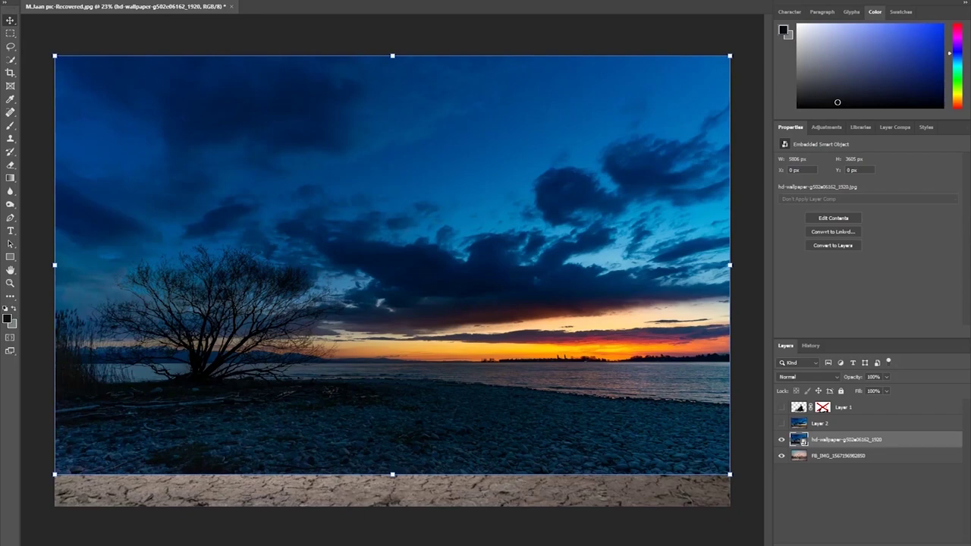
{"action": "left_click", "coordinate": [865, 537]}
{"action": "key", "text": "g"}
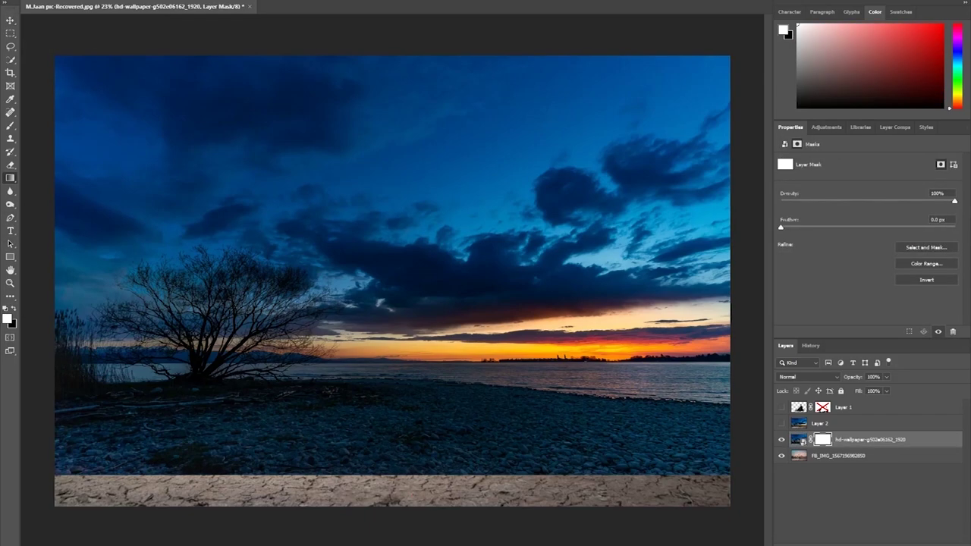
{"action": "left_click", "coordinate": [381, 106]}
{"action": "left_click", "coordinate": [570, 91]}
{"action": "left_click_drag", "start_coordinate": [387, 481], "coordinate": [393, 398]}
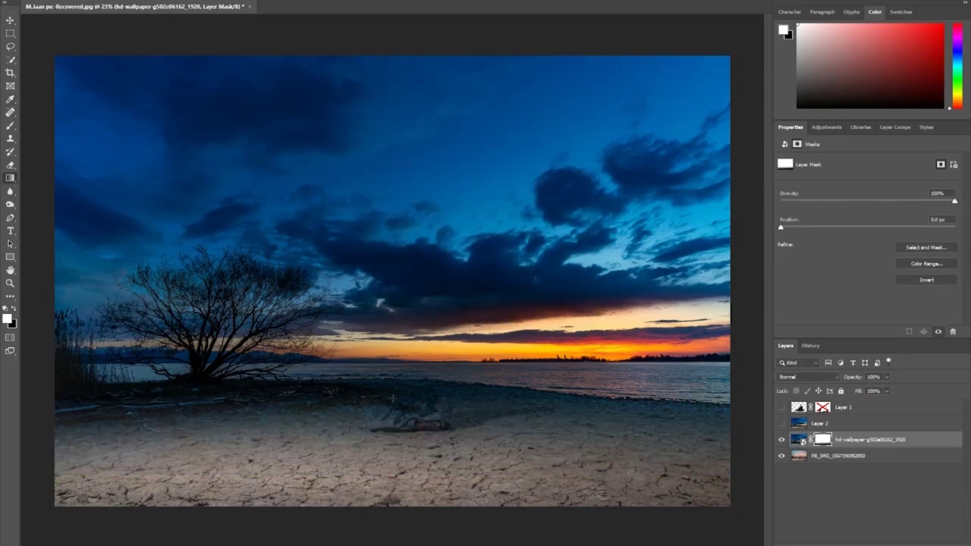
Switch to the Brush with foreground and background colours swapped
{"action": "key", "text": "b"}
{"action": "key", "text": "x"}
{"action": "scroll", "coordinate": [392, 397], "scroll_direction": "up", "scroll_amount": 5}
{"action": "scroll", "coordinate": [301, 353], "scroll_direction": "up", "scroll_amount": 3}
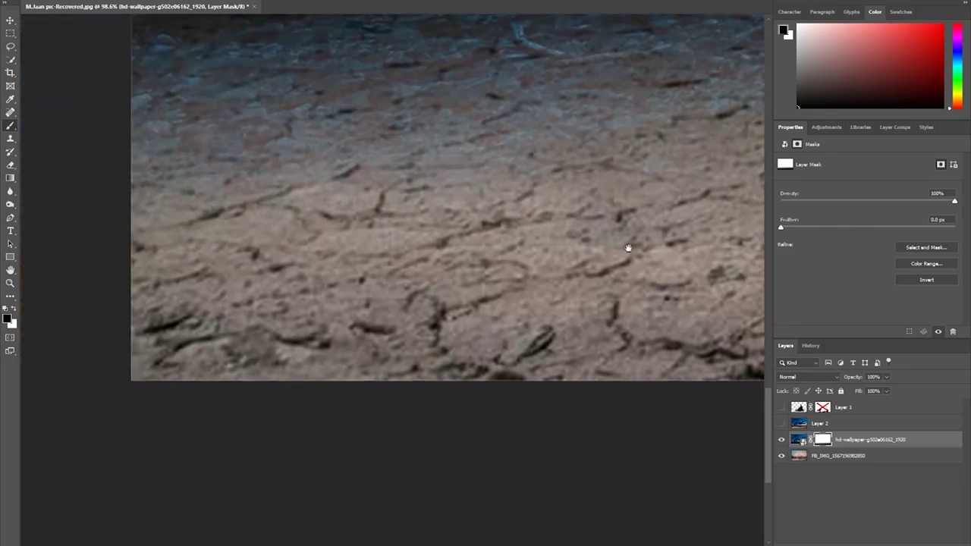
{"action": "scroll", "coordinate": [628, 248], "scroll_direction": "down", "scroll_amount": 2}
{"action": "scroll", "coordinate": [455, 266], "scroll_direction": "down", "scroll_amount": 3}
{"action": "scroll", "coordinate": [235, 340], "scroll_direction": "up", "scroll_amount": 6}
{"action": "scroll", "coordinate": [236, 341], "scroll_direction": "down", "scroll_amount": 3}
{"action": "scroll", "coordinate": [273, 342], "scroll_direction": "down", "scroll_amount": 3}
{"action": "scroll", "coordinate": [490, 356], "scroll_direction": "up", "scroll_amount": 1}
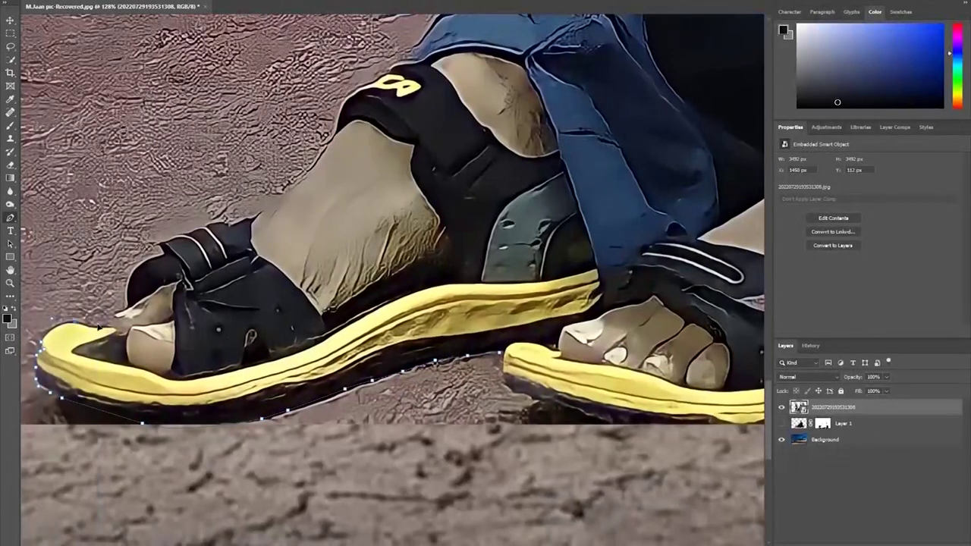
Place Pen anchor points along the seated man's jacket edge and up his neck
{"action": "left_click", "coordinate": [110, 323]}
{"action": "left_click", "coordinate": [163, 252]}
{"action": "left_click", "coordinate": [194, 231]}
{"action": "left_click", "coordinate": [323, 148]}
{"action": "left_click", "coordinate": [389, 78]}
{"action": "scroll", "coordinate": [411, 146], "scroll_direction": "up", "scroll_amount": 3}
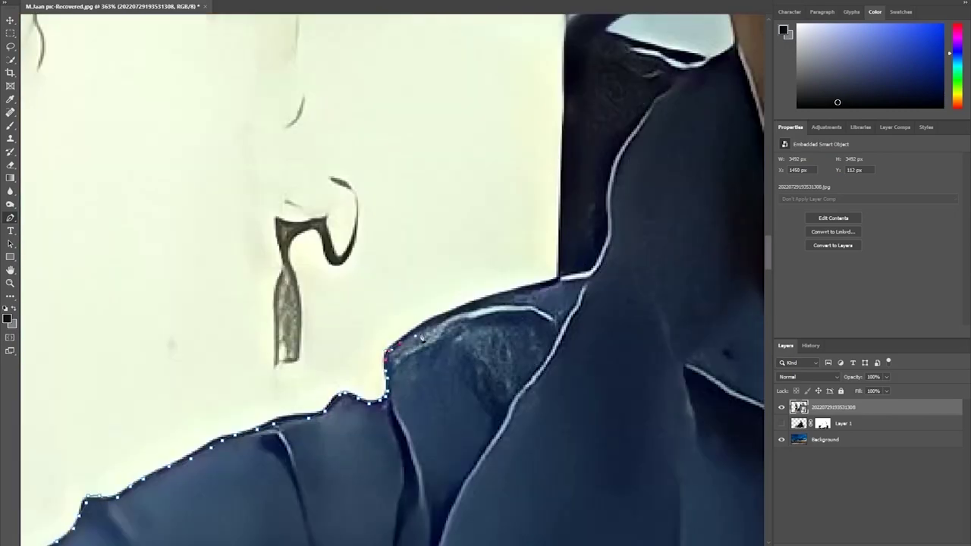
{"action": "left_click", "coordinate": [614, 178]}
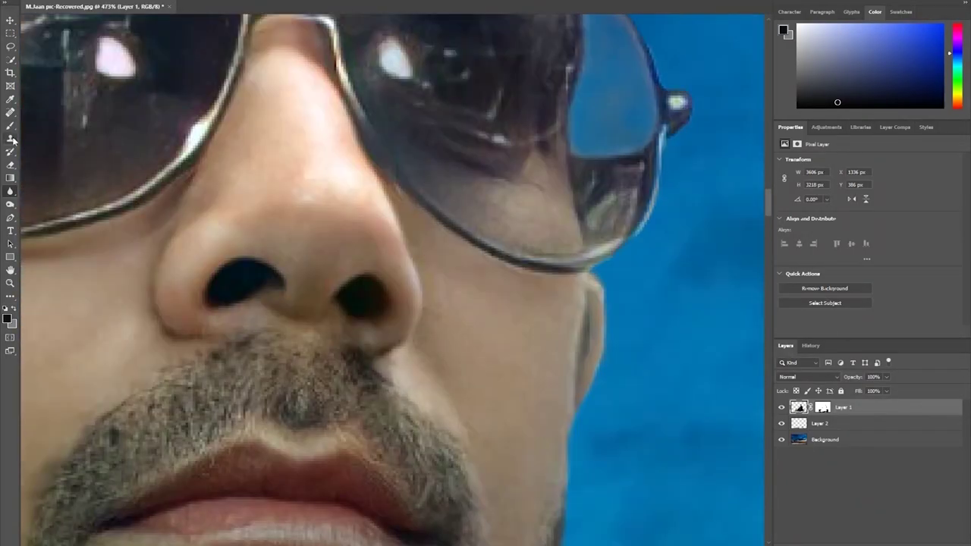
Trace the right sunglasses lens with a closed Pen path and turn it into a selection
{"action": "key", "text": "p"}
{"action": "left_click", "coordinate": [631, 160]}
{"action": "left_click", "coordinate": [607, 180]}
{"action": "left_click", "coordinate": [597, 193]}
{"action": "left_click", "coordinate": [584, 204]}
{"action": "left_click", "coordinate": [575, 178]}
{"action": "left_click", "coordinate": [575, 156]}
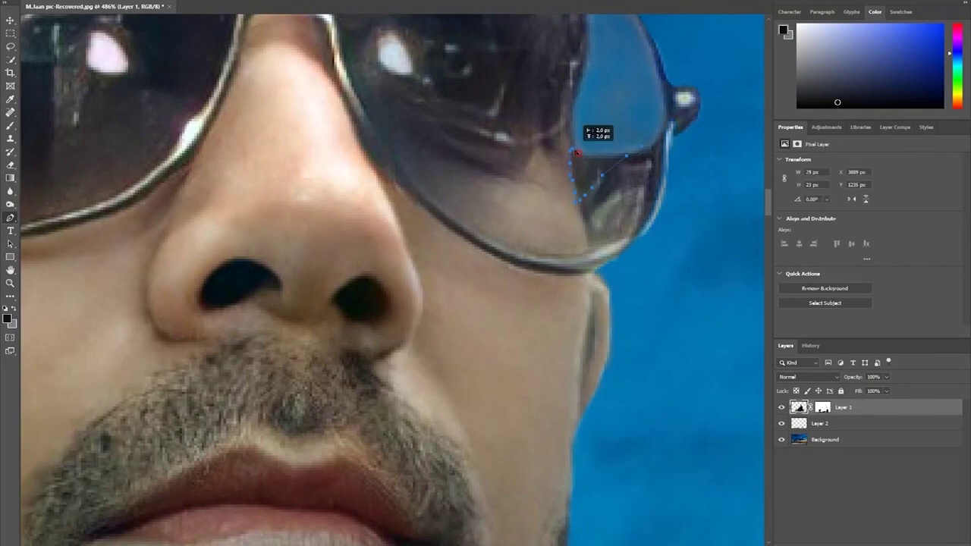
{"action": "right_click", "coordinate": [651, 149]}
{"action": "left_click", "coordinate": [658, 174]}
Reload the lens selection and paint the right lens darker on Layer 3
{"action": "key", "text": "b"}
{"action": "key", "text": "ctrl+d"}
{"action": "key", "text": "p"}
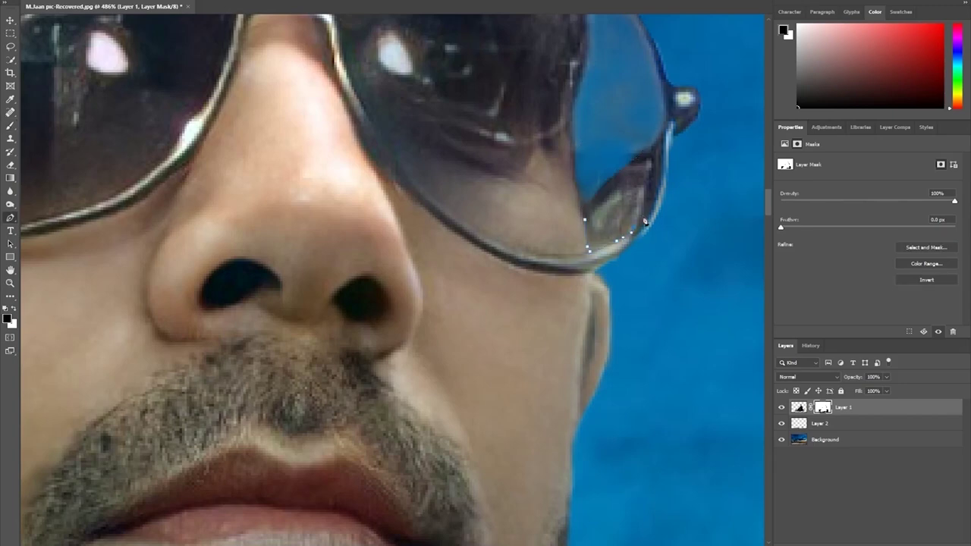
{"action": "right_click", "coordinate": [595, 225]}
{"action": "left_click", "coordinate": [607, 251]}
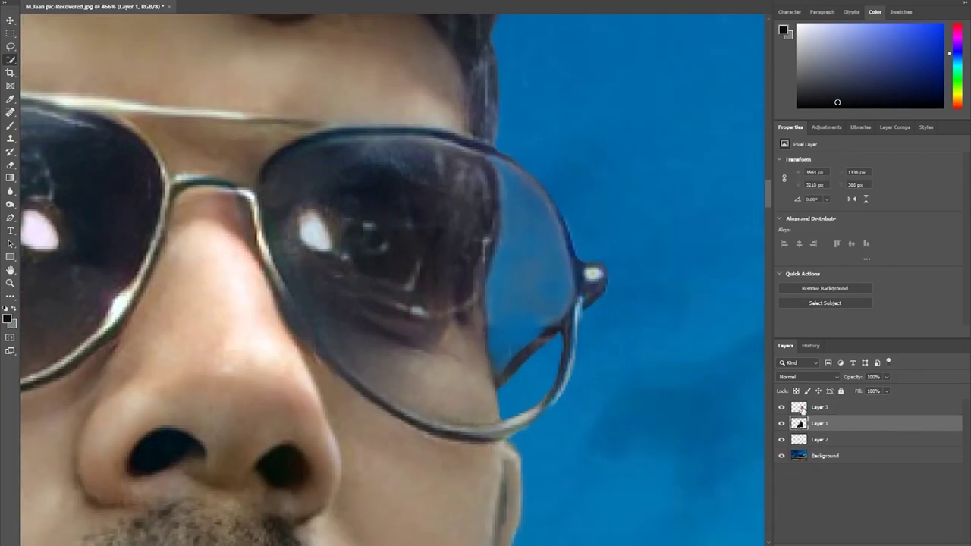
{"action": "left_click", "coordinate": [802, 409]}
{"action": "key", "text": "b"}
{"action": "mouse_move", "coordinate": [520, 217]}
{"action": "left_mouse_down"}
{"action": "mouse_move", "coordinate": [445, 304]}
{"action": "mouse_move", "coordinate": [512, 387]}
{"action": "mouse_move", "coordinate": [487, 336]}
{"action": "mouse_move", "coordinate": [445, 422]}
{"action": "left_mouse_up"}
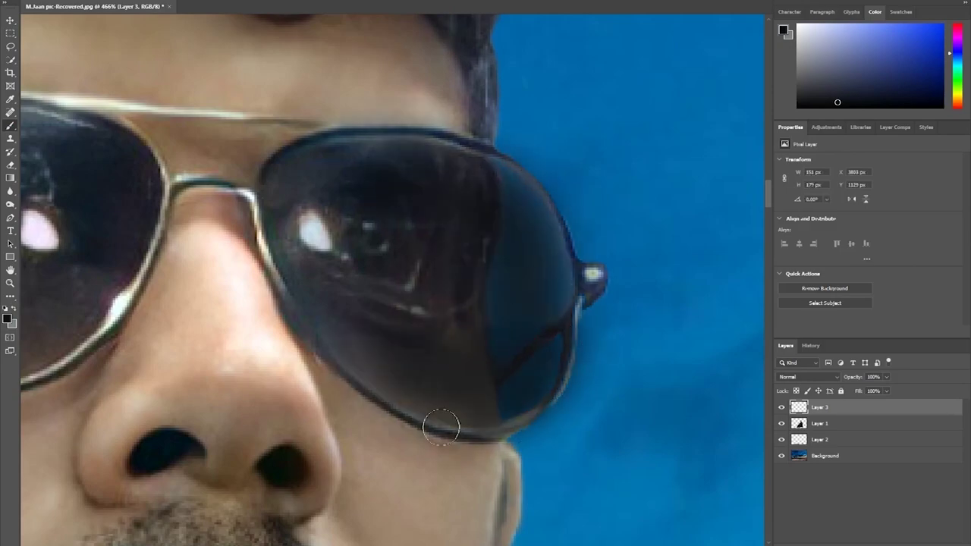
Refine the mask along the side hair, trimming both temple edges and the stray tip
{"action": "scroll", "coordinate": [629, 342], "scroll_direction": "up", "scroll_amount": 2}
{"action": "key", "text": "x"}
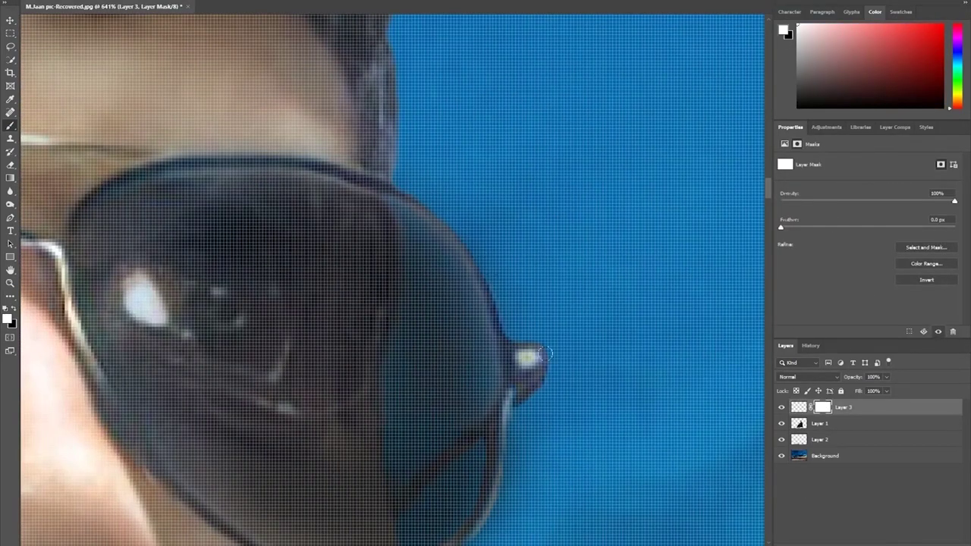
{"action": "key", "text": "x"}
{"action": "scroll", "coordinate": [531, 228], "scroll_direction": "down", "scroll_amount": 2}
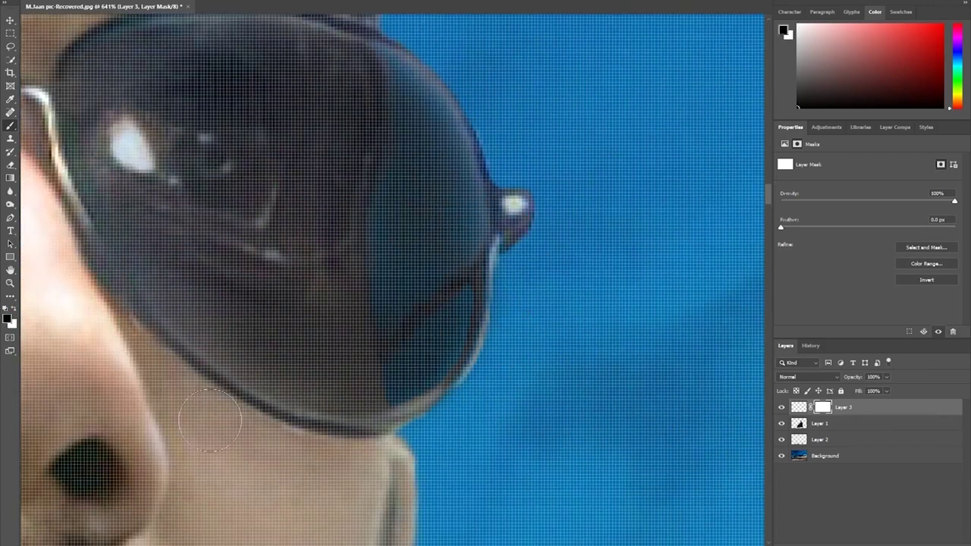
{"action": "scroll", "coordinate": [531, 228], "scroll_direction": "down", "scroll_amount": 2}
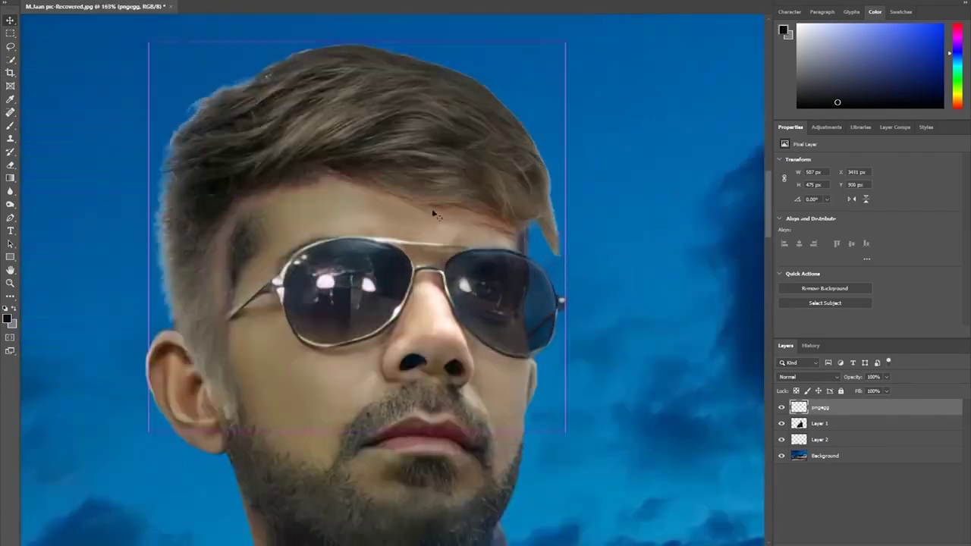
{"action": "mouse_move", "coordinate": [221, 255]}
{"action": "left_mouse_down"}
{"action": "mouse_move", "coordinate": [211, 249]}
{"action": "mouse_move", "coordinate": [239, 217]}
{"action": "left_mouse_up"}
{"action": "left_click_drag", "start_coordinate": [170, 311], "coordinate": [159, 228]}
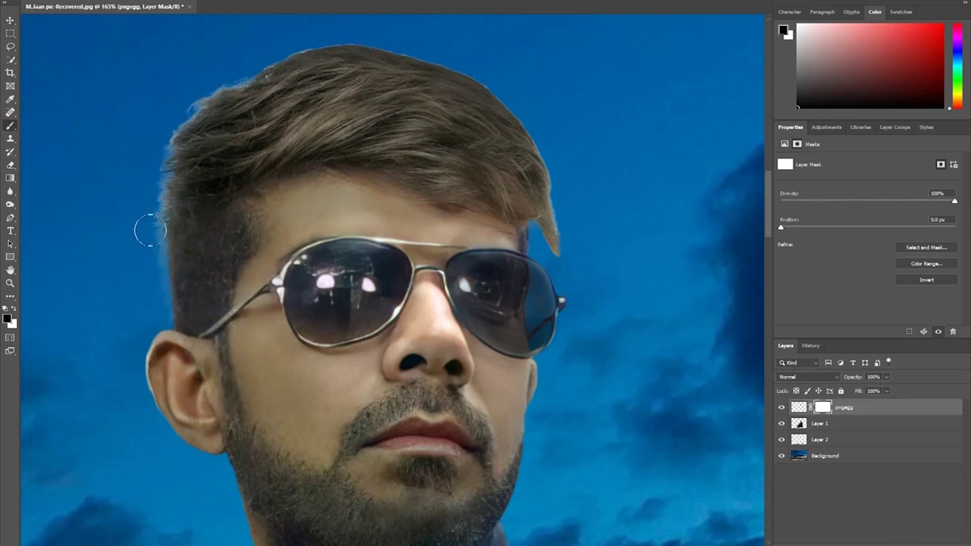
{"action": "left_click_drag", "start_coordinate": [494, 216], "coordinate": [558, 243]}
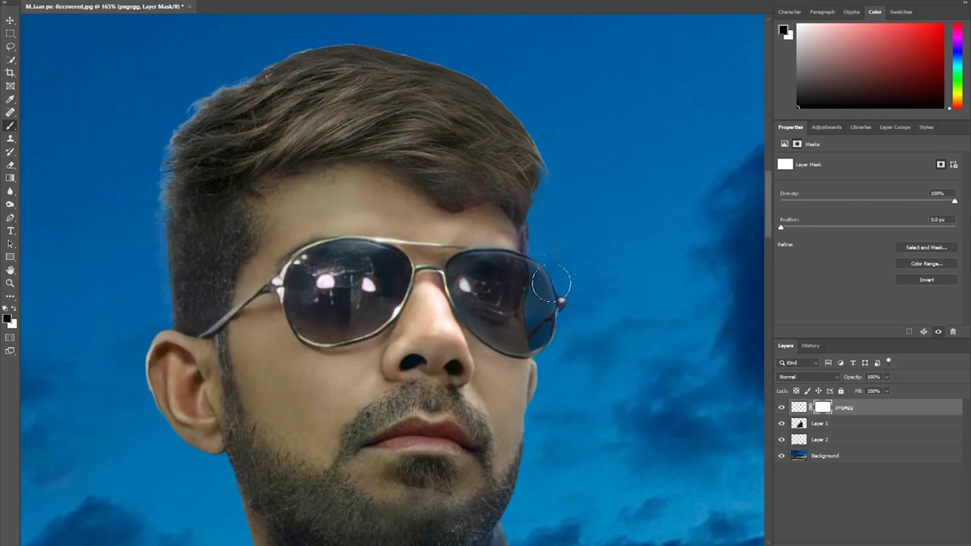
{"action": "scroll", "coordinate": [563, 223], "scroll_direction": "up", "scroll_amount": 5}
{"action": "scroll", "coordinate": [569, 146], "scroll_direction": "down", "scroll_amount": 3}
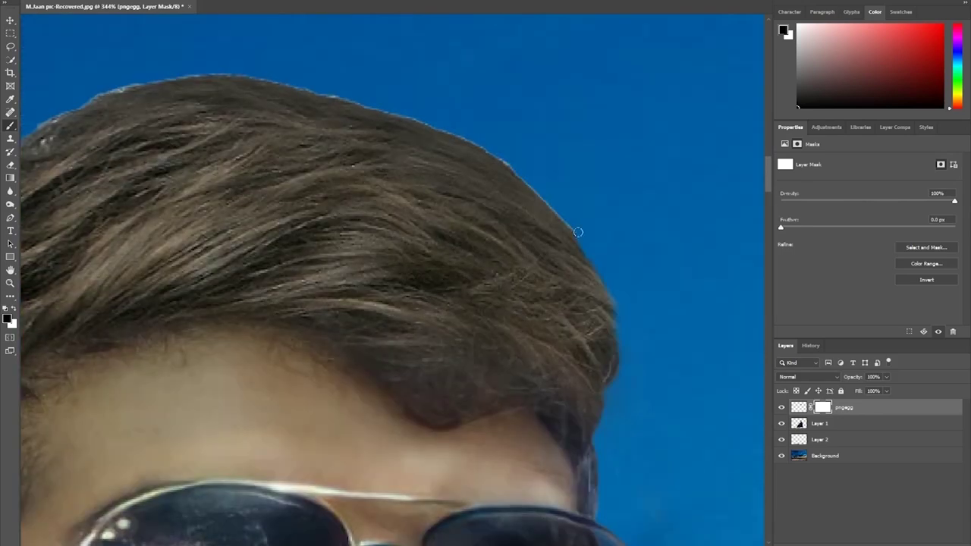
{"action": "scroll", "coordinate": [569, 146], "scroll_direction": "down", "scroll_amount": 2}
{"action": "scroll", "coordinate": [569, 146], "scroll_direction": "down", "scroll_amount": 1}
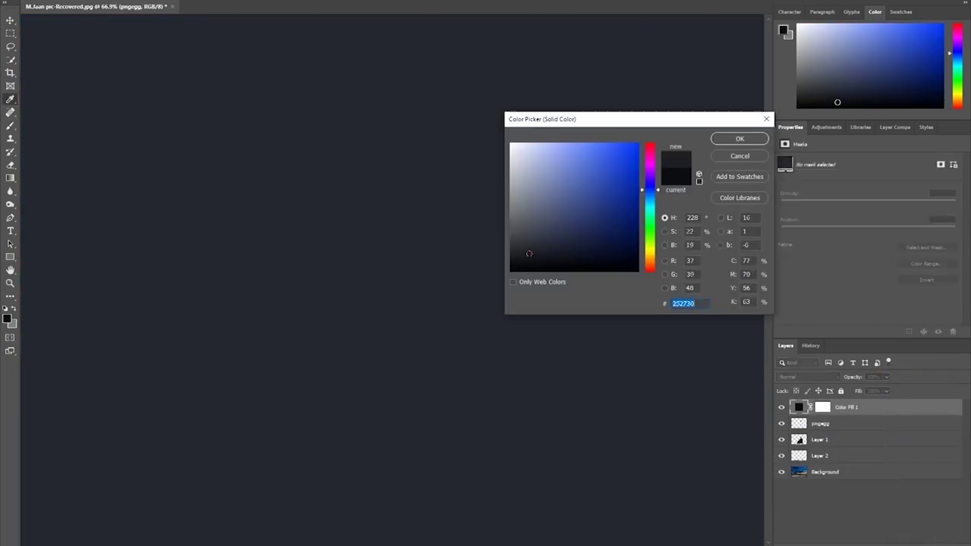
Add a dark blue Solid Color fill clipped to the man's layer in Color blend mode
{"action": "left_click", "coordinate": [741, 136]}
{"action": "right_click", "coordinate": [823, 408]}
{"action": "left_click", "coordinate": [873, 220]}
{"action": "left_click", "coordinate": [808, 377]}
{"action": "left_click", "coordinate": [783, 540]}
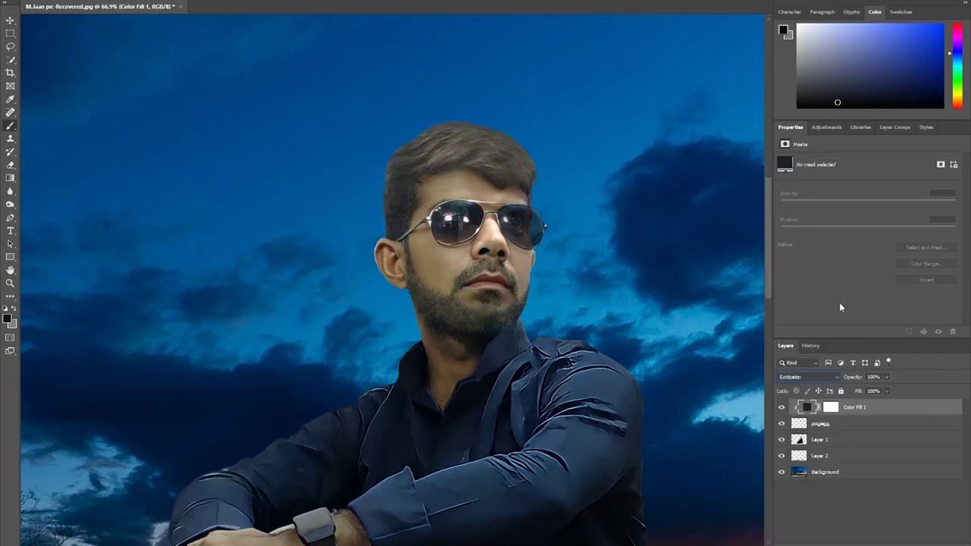
Place the rotated watch screenshot, rasterize it, and mask out its brown background at full opacity
{"action": "scroll", "coordinate": [421, 302], "scroll_direction": "down", "scroll_amount": 1}
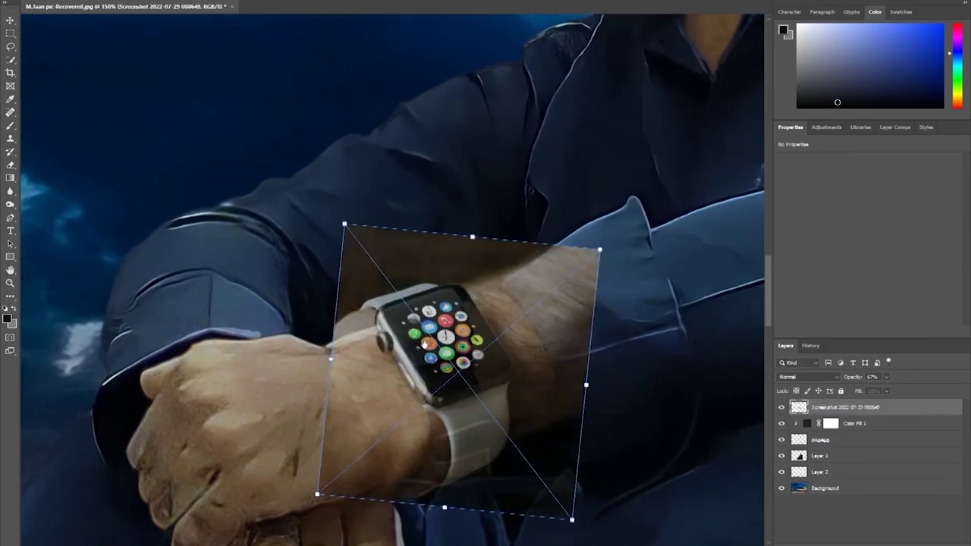
{"action": "left_click", "coordinate": [469, 285]}
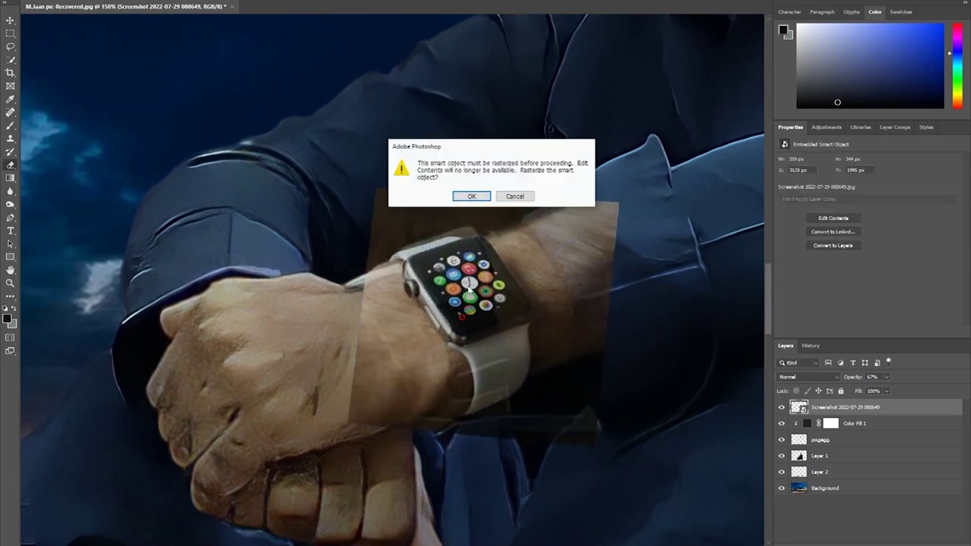
{"action": "key", "text": "Return"}
{"action": "mouse_move", "coordinate": [568, 220]}
{"action": "left_mouse_down"}
{"action": "mouse_move", "coordinate": [357, 195]}
{"action": "mouse_move", "coordinate": [559, 444]}
{"action": "left_mouse_up"}
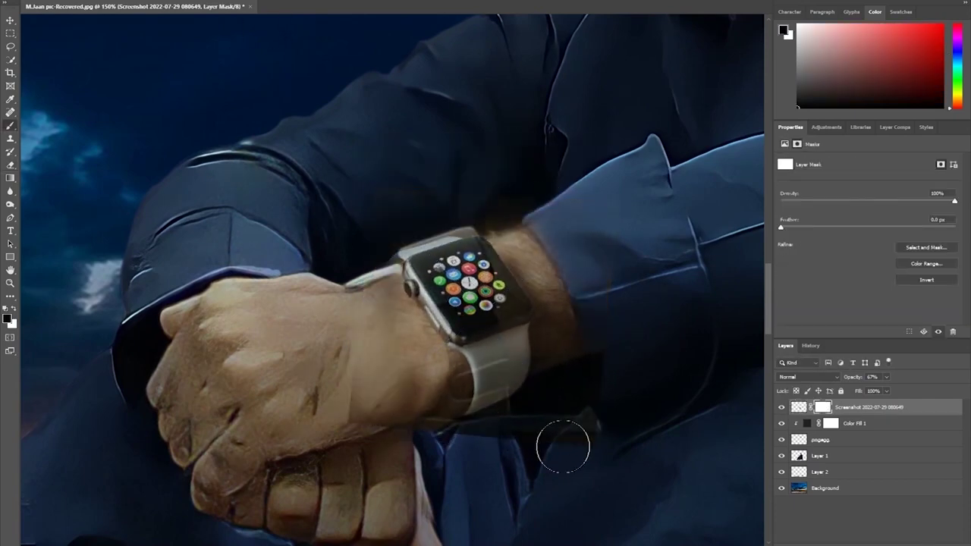
{"action": "key", "text": "0"}
Add a new layer and paint a dark shadow along the watch's top edge
{"action": "left_click", "coordinate": [819, 456]}
{"action": "key", "text": "ctrl+shift+alt+n"}
{"action": "left_click", "coordinate": [869, 407]}
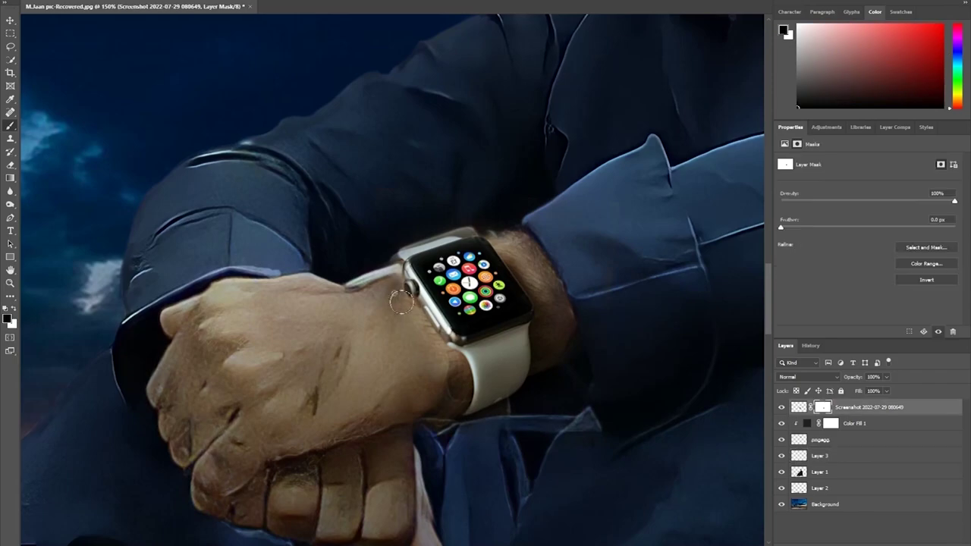
{"action": "left_click", "coordinate": [819, 455]}
{"action": "left_click", "coordinate": [869, 407]}
{"action": "left_click", "coordinate": [819, 455]}
{"action": "scroll", "coordinate": [438, 262], "scroll_direction": "up", "scroll_amount": 5}
{"action": "scroll", "coordinate": [492, 310], "scroll_direction": "down", "scroll_amount": 2}
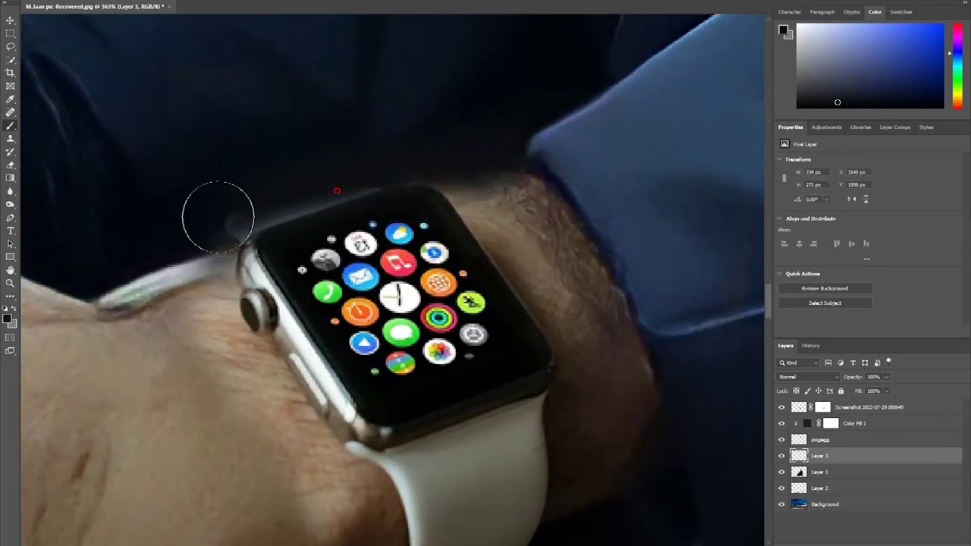
{"action": "left_click_drag", "start_coordinate": [531, 144], "coordinate": [99, 303]}
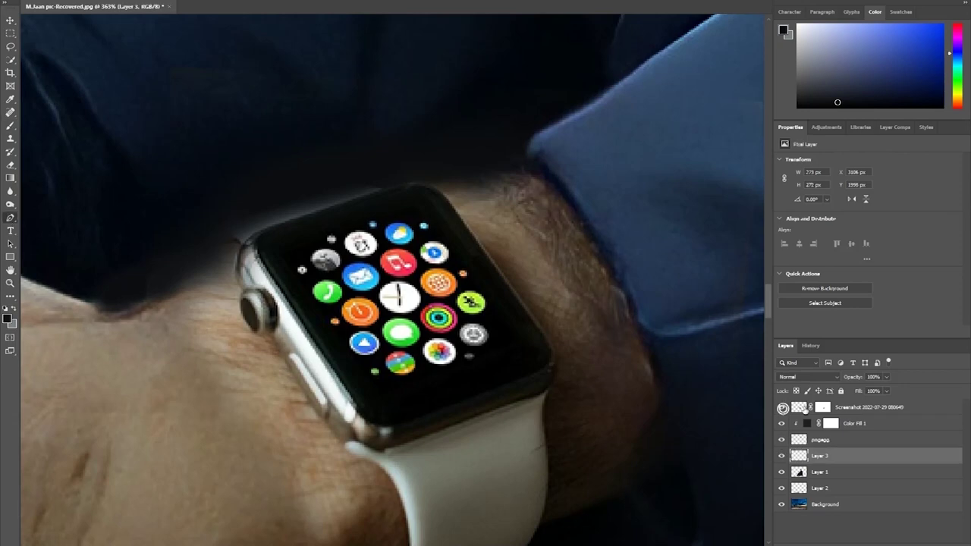
Trace the watch face outline with a path and turn it into a selection
{"action": "left_click", "coordinate": [804, 410]}
{"action": "left_click", "coordinate": [379, 190]}
{"action": "left_click", "coordinate": [255, 235]}
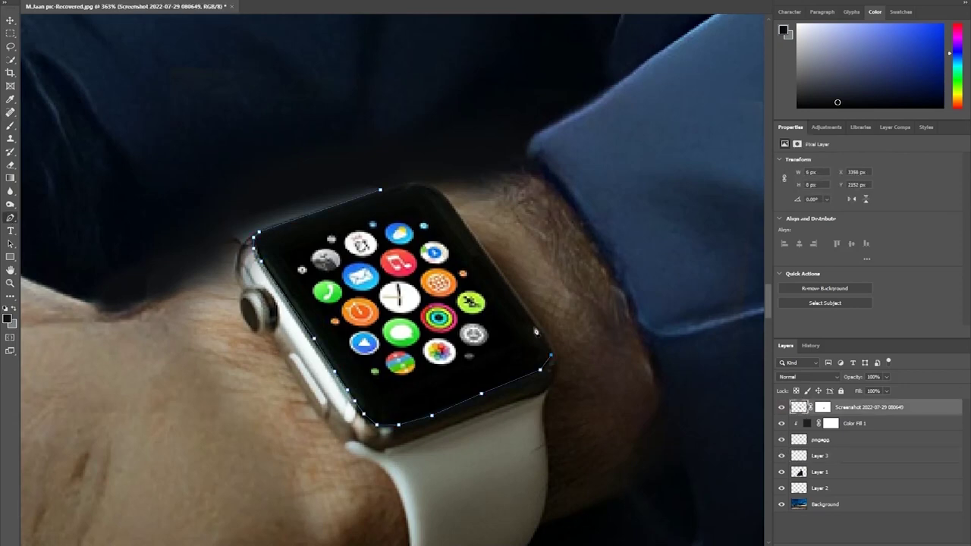
{"action": "right_click", "coordinate": [392, 194]}
{"action": "key", "text": "Return"}
Copy the watch face to its own layer and distort its corners to fit the wrist
{"action": "key", "text": "ctrl+j"}
{"action": "key", "text": "ctrl+t"}
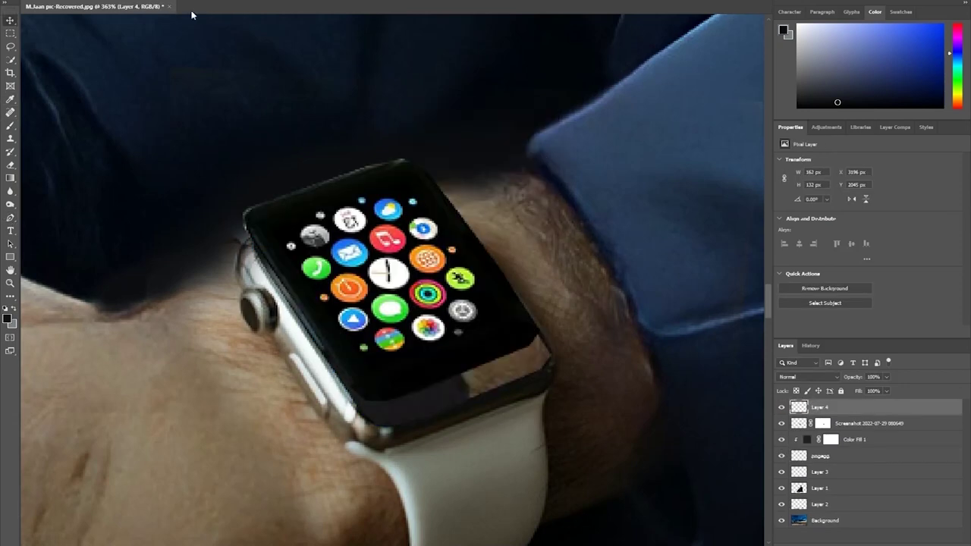
{"action": "left_click_drag", "start_coordinate": [392, 159], "coordinate": [391, 119]}
{"action": "left_click_drag", "start_coordinate": [539, 158], "coordinate": [535, 191]}
{"action": "mouse_move", "coordinate": [264, 129]}
{"action": "left_mouse_down"}
{"action": "mouse_move", "coordinate": [296, 157]}
{"action": "mouse_move", "coordinate": [281, 139]}
{"action": "left_mouse_up"}
{"action": "left_click_drag", "start_coordinate": [543, 336], "coordinate": [555, 348]}
{"action": "key", "text": "Return"}
Brush darker shadows around the wrist on a new layer and soften them with Gaussian Blur
{"action": "right_click", "coordinate": [831, 423]}
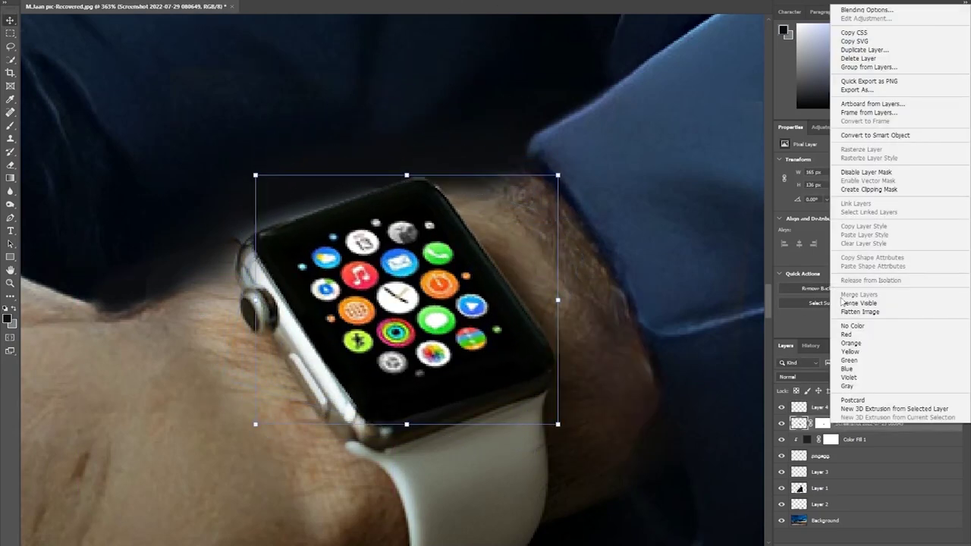
{"action": "key", "text": "Escape"}
{"action": "scroll", "coordinate": [159, 335], "scroll_direction": "down", "scroll_amount": 3}
{"action": "key", "text": "ctrl+shift+alt+n"}
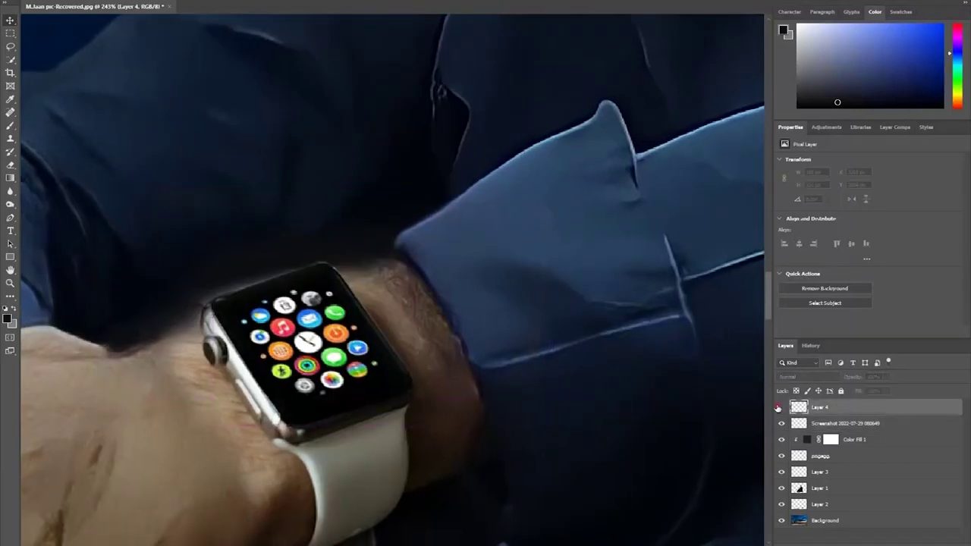
{"action": "key", "text": "b"}
{"action": "scroll", "coordinate": [311, 485], "scroll_direction": "down", "scroll_amount": 4}
{"action": "scroll", "coordinate": [311, 485], "scroll_direction": "left", "scroll_amount": 2}
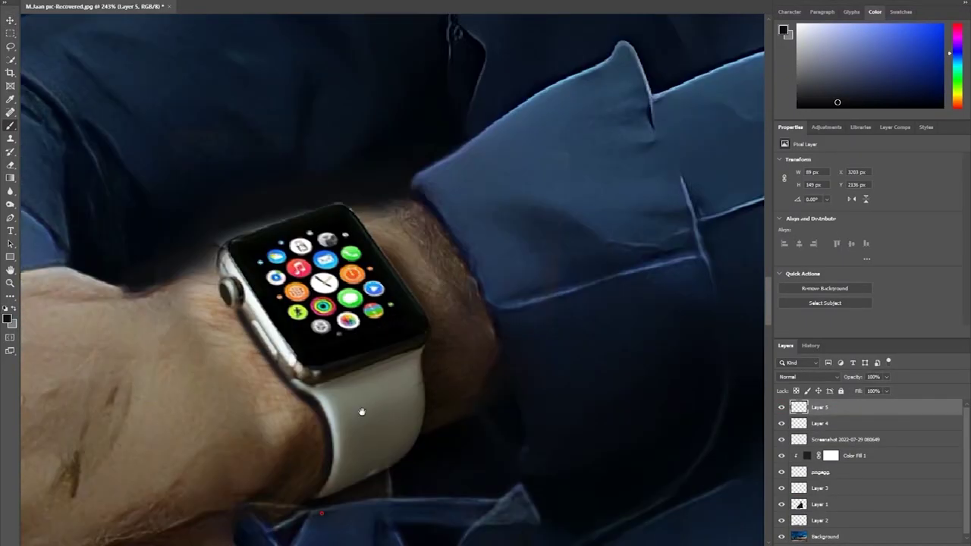
{"action": "mouse_move", "coordinate": [320, 341]}
{"action": "left_mouse_down"}
{"action": "mouse_move", "coordinate": [250, 189]}
{"action": "mouse_move", "coordinate": [357, 397]}
{"action": "left_mouse_up"}
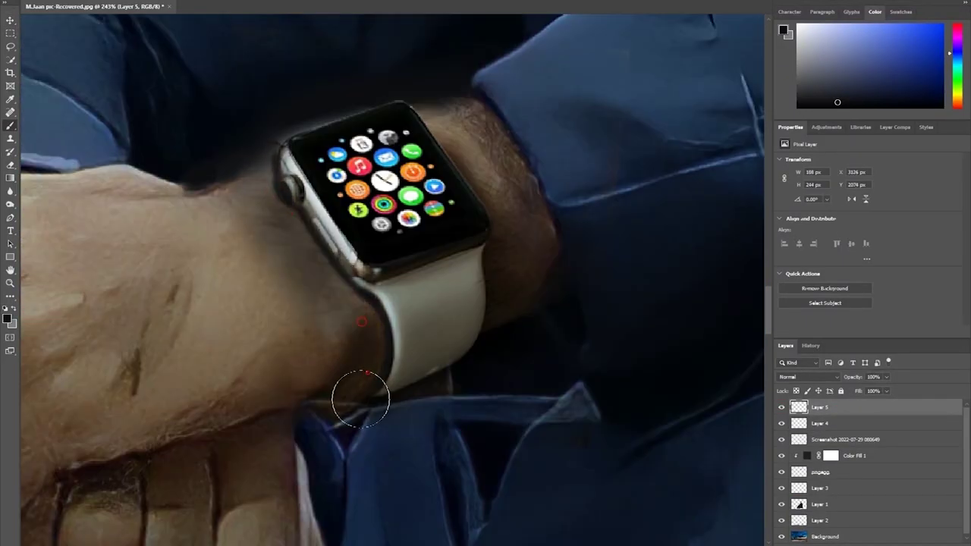
{"action": "left_click", "coordinate": [296, 126]}
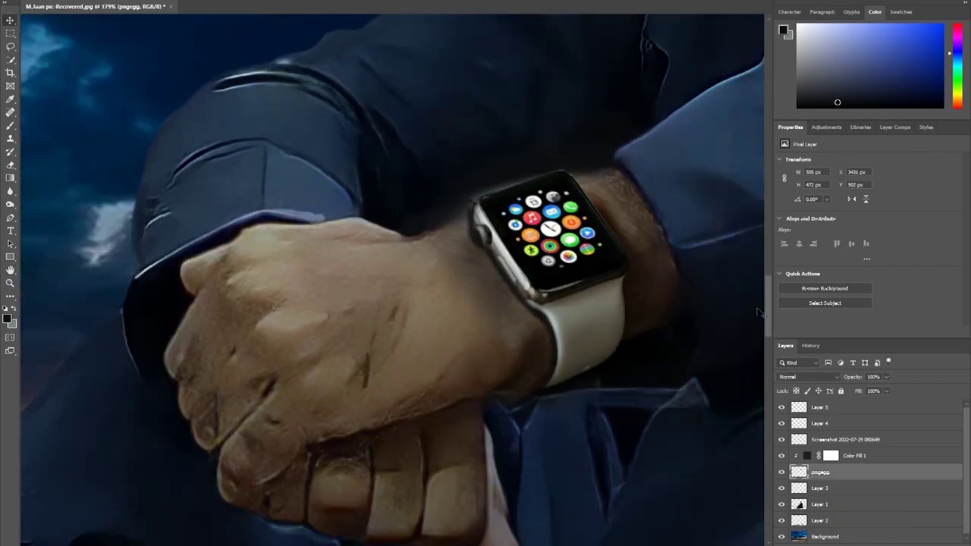
{"action": "left_click", "coordinate": [818, 407]}
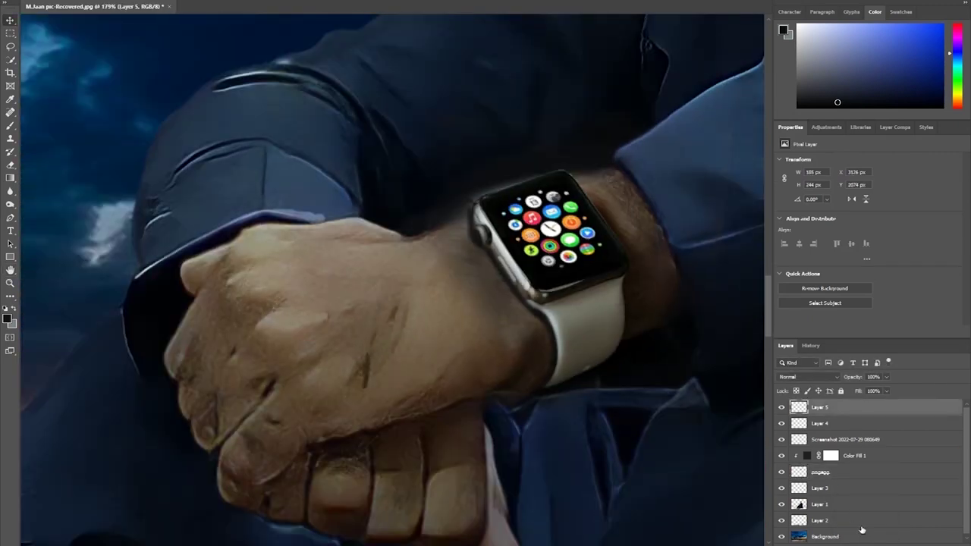
Add an orange Overlay fill layer and mask it off the hair, face, beard, shirt and arm
{"action": "left_click", "coordinate": [819, 504]}
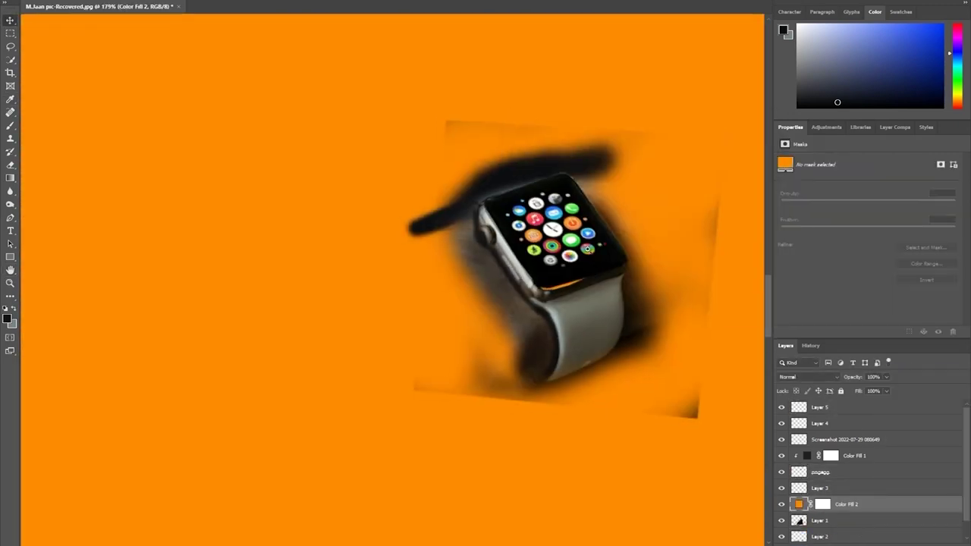
{"action": "left_click_drag", "start_coordinate": [844, 504], "coordinate": [844, 472]}
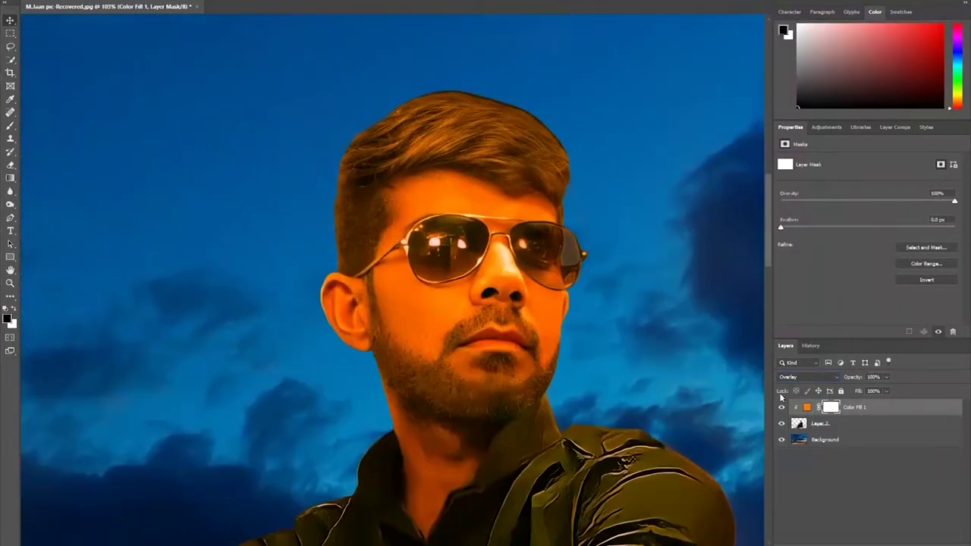
{"action": "left_click_drag", "start_coordinate": [395, 114], "coordinate": [521, 442]}
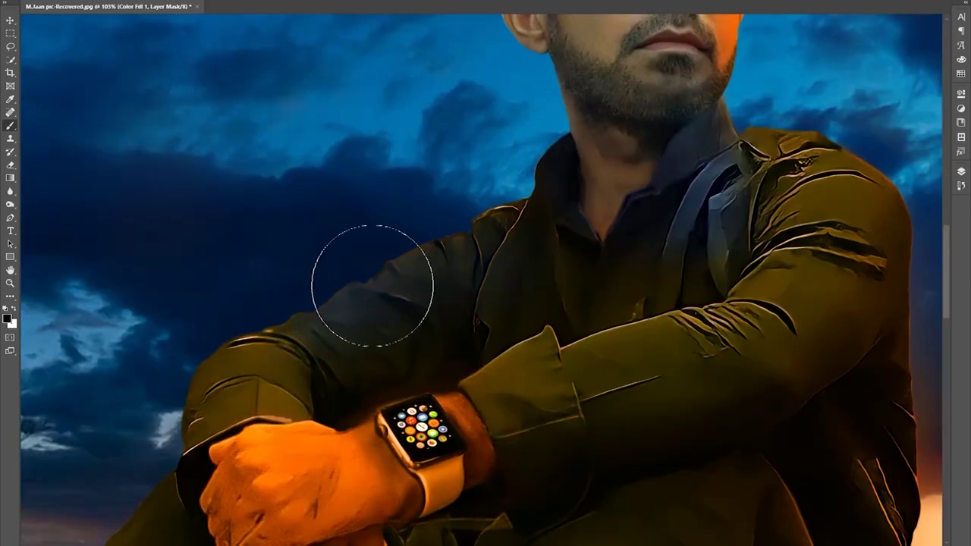
{"action": "left_click_drag", "start_coordinate": [371, 284], "coordinate": [523, 175]}
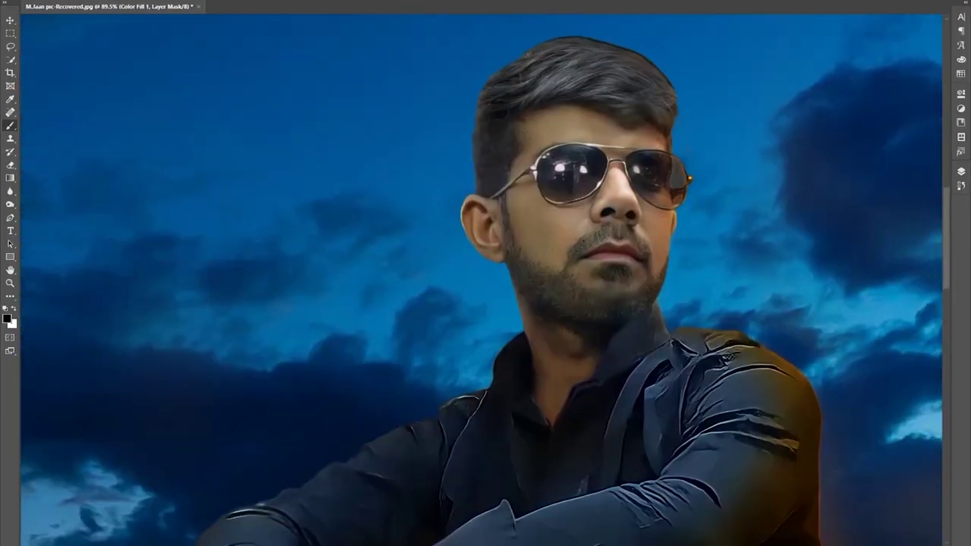
{"action": "right_click", "coordinate": [884, 527]}
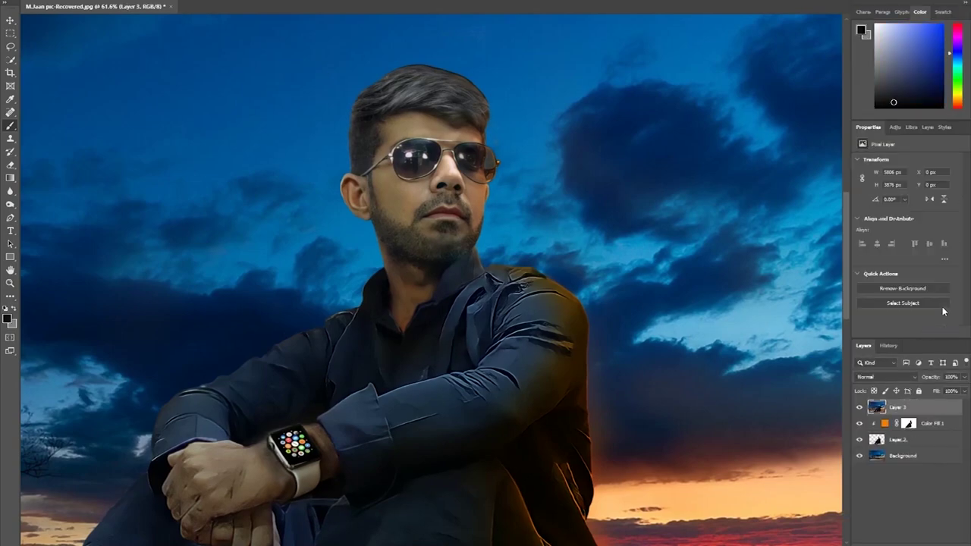
Apply Camera Raw Filter adjustments to the composite, then open the M.jan New logo document
{"action": "left_click", "coordinate": [175, 36]}
{"action": "left_click", "coordinate": [752, 145]}
{"action": "left_click", "coordinate": [753, 226]}
{"action": "left_click", "coordinate": [759, 315]}
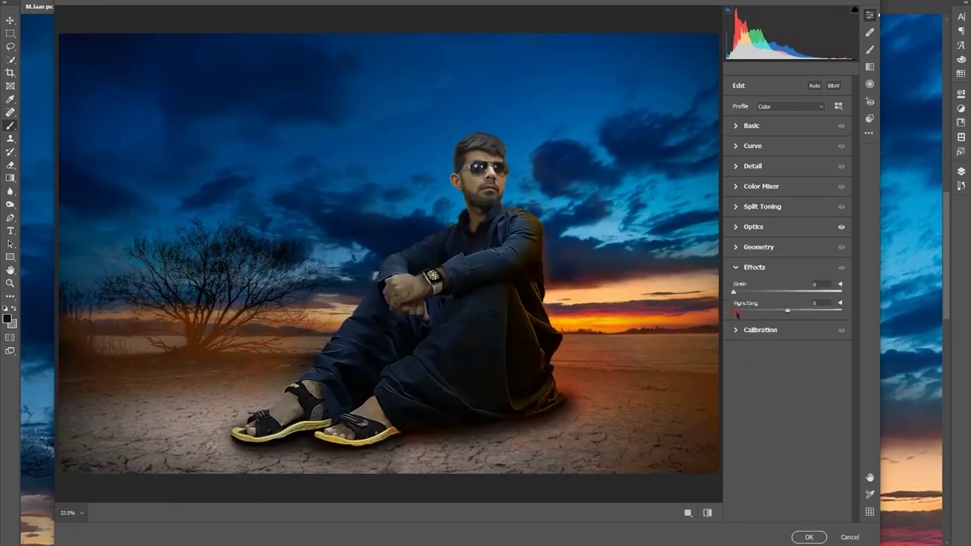
{"action": "left_click", "coordinate": [754, 308]}
{"action": "left_click", "coordinate": [751, 125]}
{"action": "left_click", "coordinate": [809, 537]}
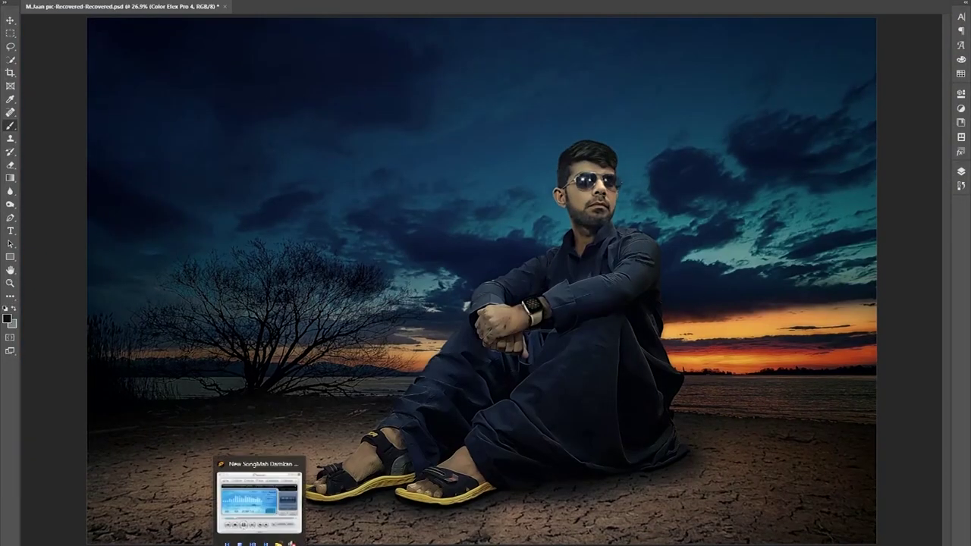
{"action": "key", "text": "ctrl+o"}
{"action": "double_click", "coordinate": [150, 164]}
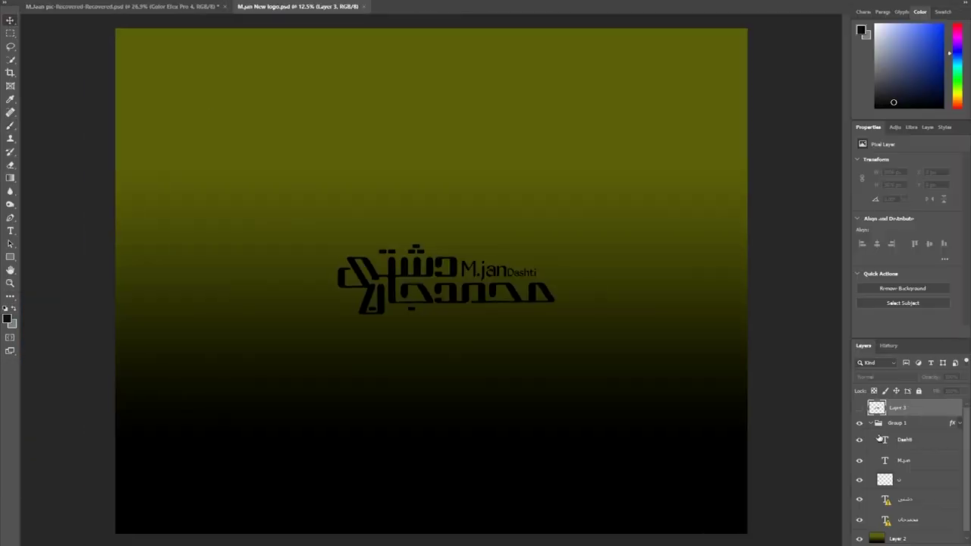
Paste the logo into the composite and give it a white stroke and enlarged drop shadow
{"action": "key", "text": "ctrl+Tab"}
{"action": "key", "text": "ctrl+v"}
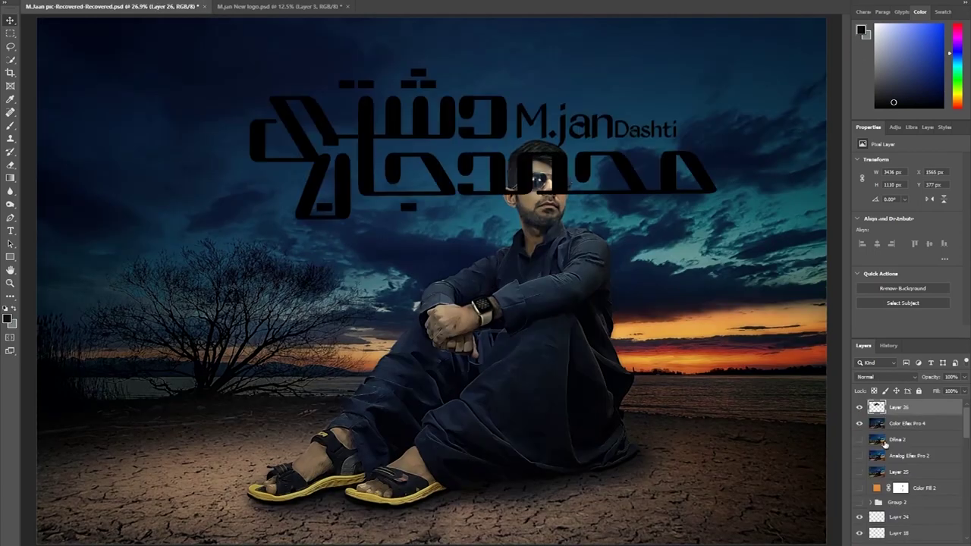
{"action": "double_click", "coordinate": [933, 407]}
{"action": "left_click", "coordinate": [368, 513]}
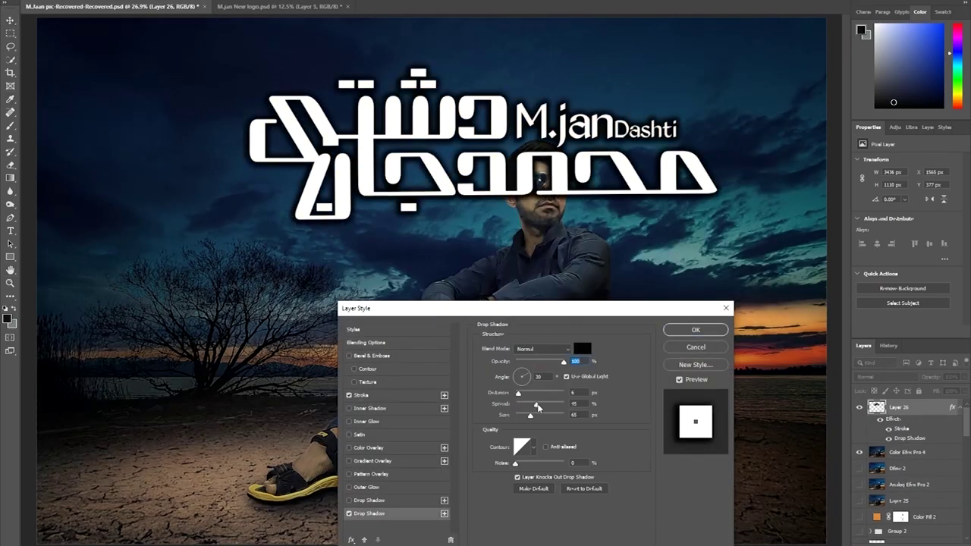
{"action": "left_click_drag", "start_coordinate": [535, 415], "coordinate": [547, 416]}
{"action": "key", "text": "Return"}
Scale the logo down into the composite's top-left corner
{"action": "key", "text": "ctrl+0"}
{"action": "key", "text": "ctrl+t"}
{"action": "left_click_drag", "start_coordinate": [630, 210], "coordinate": [225, 119]}
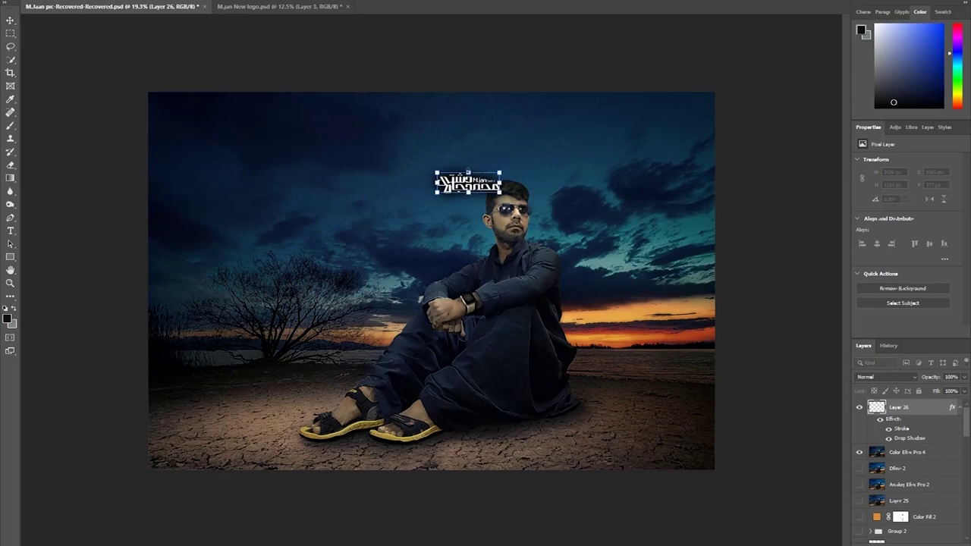
{"action": "scroll", "coordinate": [197, 106], "scroll_direction": "up", "scroll_amount": 5}
{"action": "scroll", "coordinate": [567, 245], "scroll_direction": "down", "scroll_amount": 5}
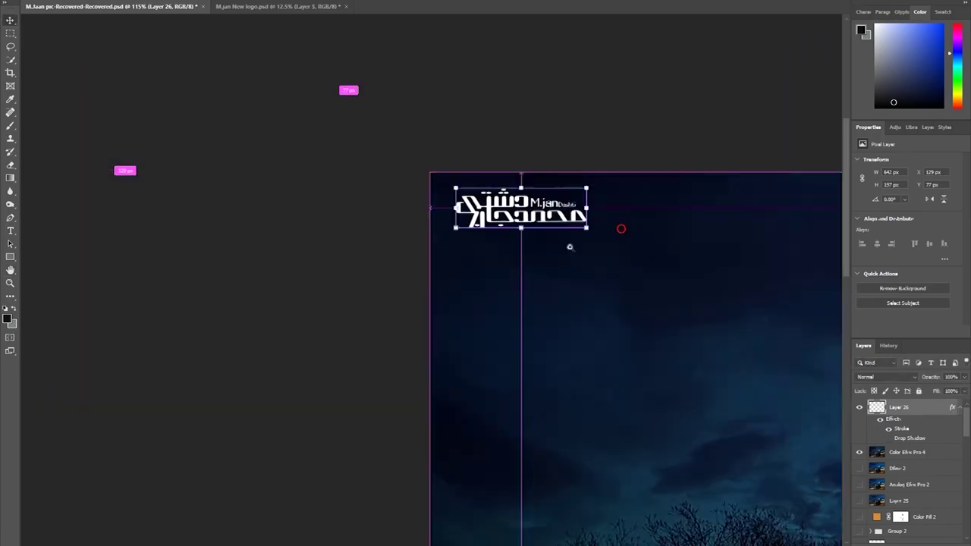
{"action": "key", "text": "Return"}
Give the top-right copyright text a stroke and shadow, then merge visible layers into a new layer
{"action": "key", "text": "ctrl+o"}
{"action": "scroll", "coordinate": [477, 180], "scroll_direction": "down", "scroll_amount": 10}
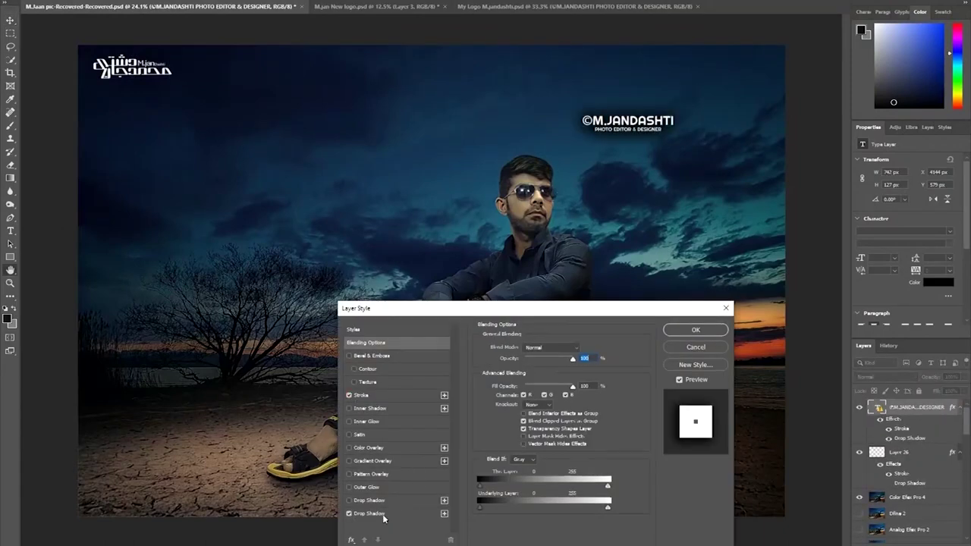
{"action": "left_click", "coordinate": [715, 332]}
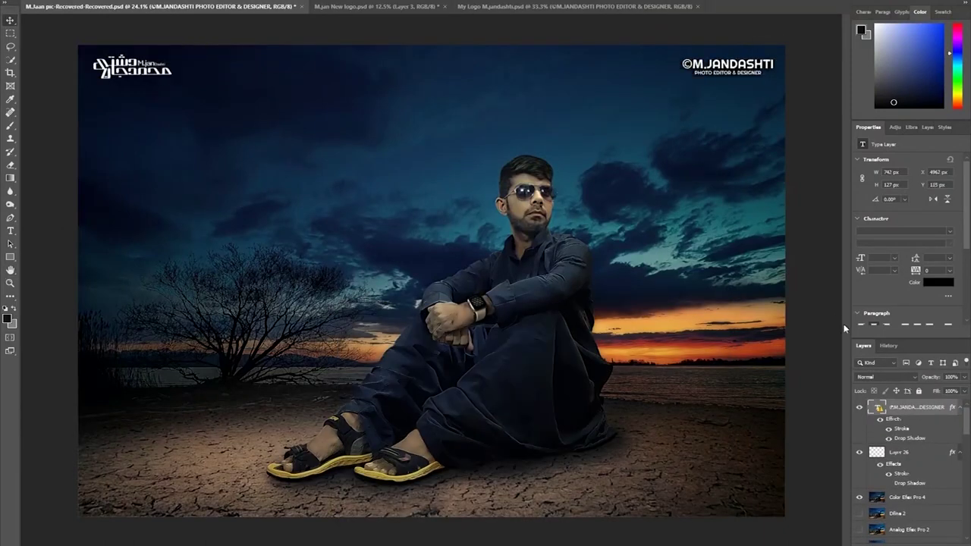
{"action": "key", "text": "ctrl+shift+alt+e"}
{"action": "key", "text": "super+e"}
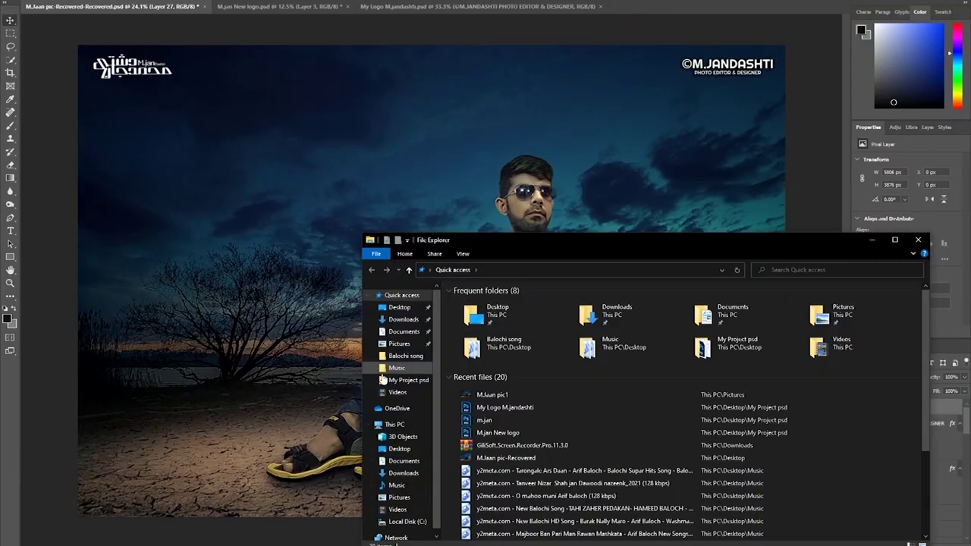
Open the selfie photo from the Pictures folder
{"action": "left_click", "coordinate": [400, 343]}
{"action": "double_click", "coordinate": [478, 387]}
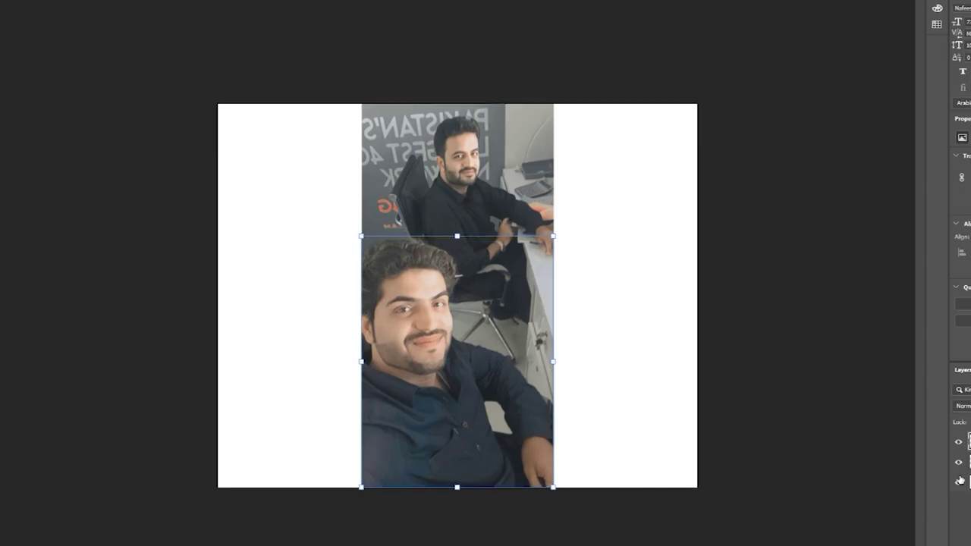
Clear the lower part of the photo area to white
{"action": "left_click_drag", "start_coordinate": [361, 236], "coordinate": [553, 487]}
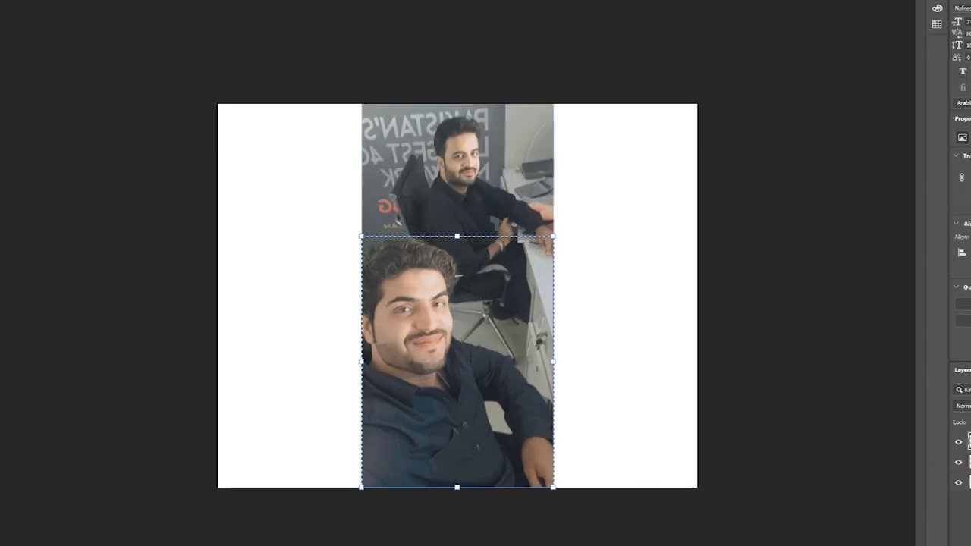
{"action": "left_click", "coordinate": [958, 441]}
{"action": "key", "text": "Delete"}
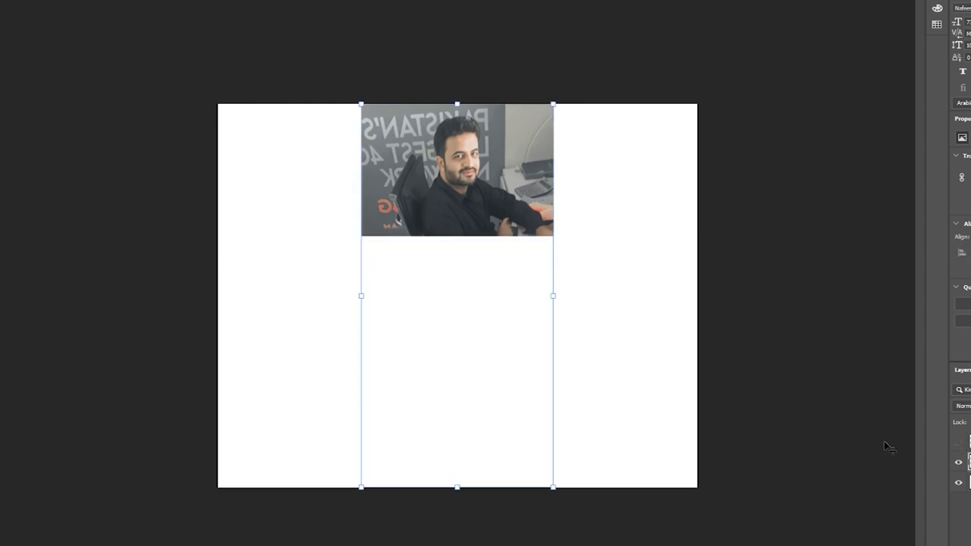
{"action": "left_click", "coordinate": [958, 442]}
Reposition the photo copies so the selfie sits centred on the white canvas
{"action": "left_click_drag", "start_coordinate": [471, 315], "coordinate": [469, 146]}
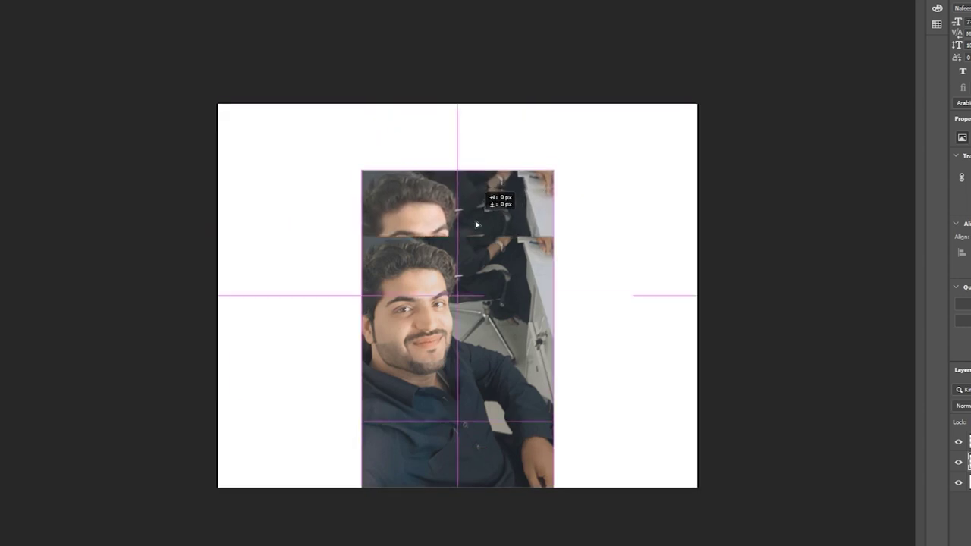
{"action": "left_click_drag", "start_coordinate": [470, 145], "coordinate": [459, 212]}
{"action": "left_click", "coordinate": [958, 441]}
{"action": "mouse_move", "coordinate": [432, 266]}
{"action": "left_mouse_down"}
{"action": "mouse_move", "coordinate": [442, 306]}
{"action": "mouse_move", "coordinate": [447, 266]}
{"action": "left_mouse_up"}
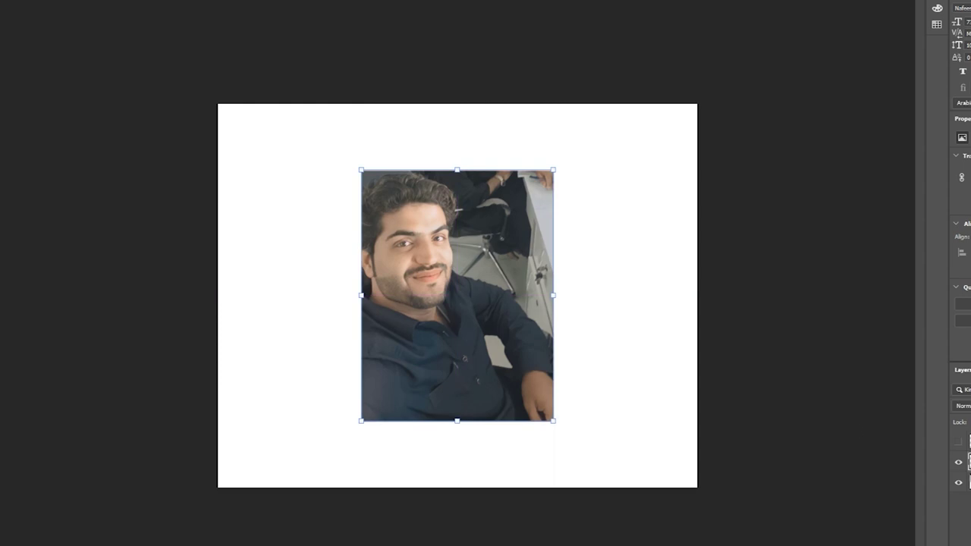
{"action": "left_click", "coordinate": [958, 442]}
{"action": "left_click_drag", "start_coordinate": [538, 413], "coordinate": [540, 346]}
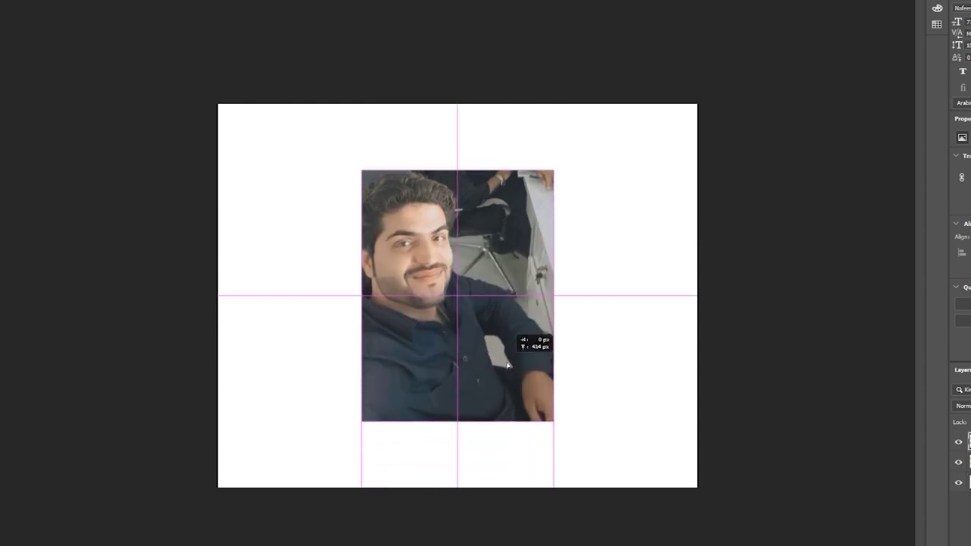
{"action": "scroll", "coordinate": [463, 303], "scroll_direction": "up", "scroll_amount": 2}
{"action": "scroll", "coordinate": [486, 330], "scroll_direction": "up", "scroll_amount": 4}
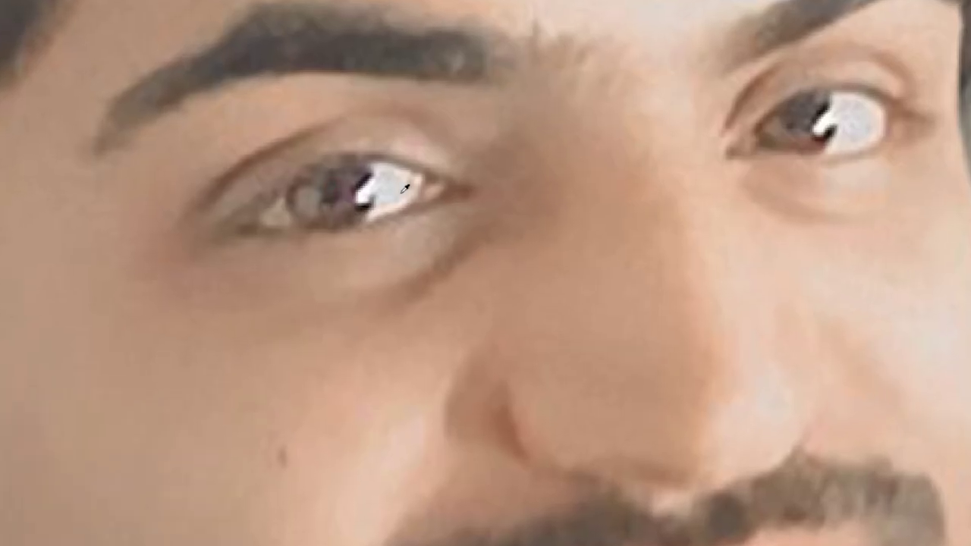
Zoom into the left eye and paint skin tone over its white highlights with a smaller brush
{"action": "left_click", "coordinate": [389, 194]}
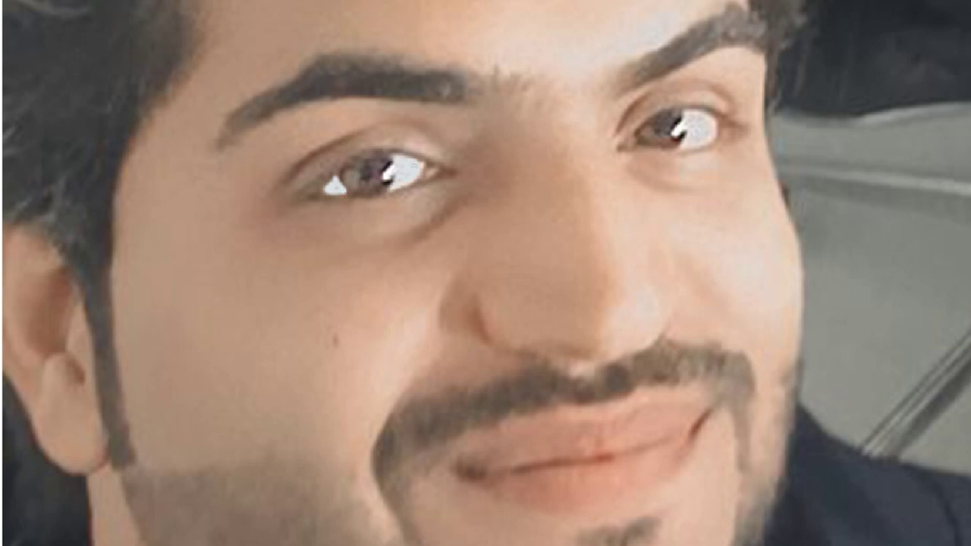
{"action": "scroll", "coordinate": [326, 144], "scroll_direction": "up", "scroll_amount": 3}
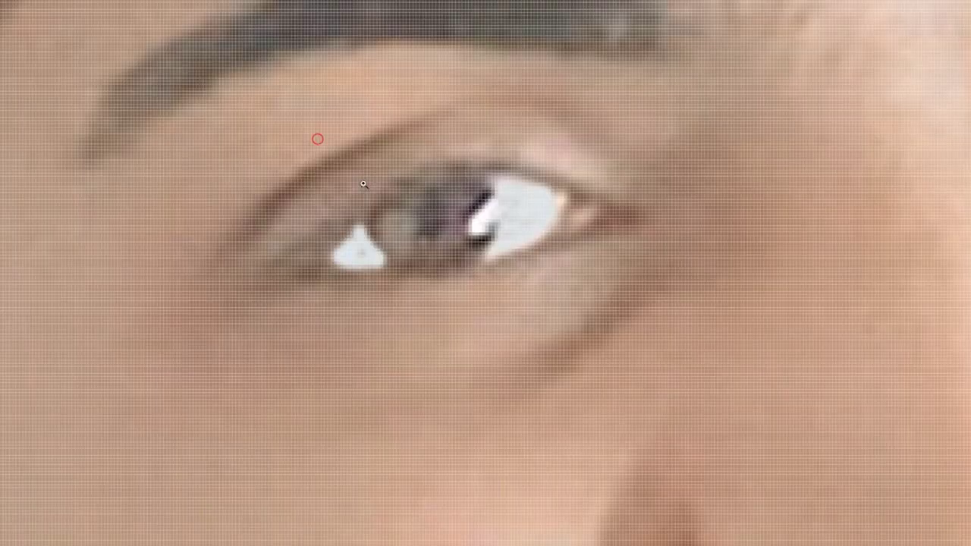
{"action": "scroll", "coordinate": [387, 220], "scroll_direction": "up", "scroll_amount": 3}
{"action": "scroll", "coordinate": [535, 302], "scroll_direction": "up", "scroll_amount": 2}
{"action": "key", "text": "bracketleft"}
{"action": "key", "text": "bracketleft"}
{"action": "key", "text": "bracketleft"}
{"action": "key", "text": "bracketleft"}
{"action": "key", "text": "bracketleft"}
{"action": "mouse_move", "coordinate": [563, 239]}
{"action": "left_mouse_down"}
{"action": "mouse_move", "coordinate": [559, 269]}
{"action": "mouse_move", "coordinate": [496, 207]}
{"action": "left_mouse_up"}
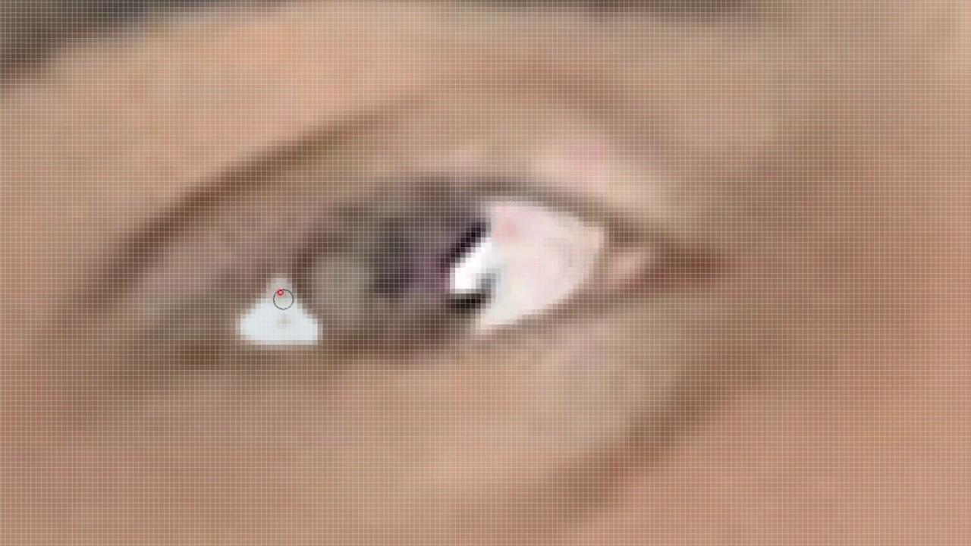
{"action": "left_click_drag", "start_coordinate": [281, 297], "coordinate": [306, 326]}
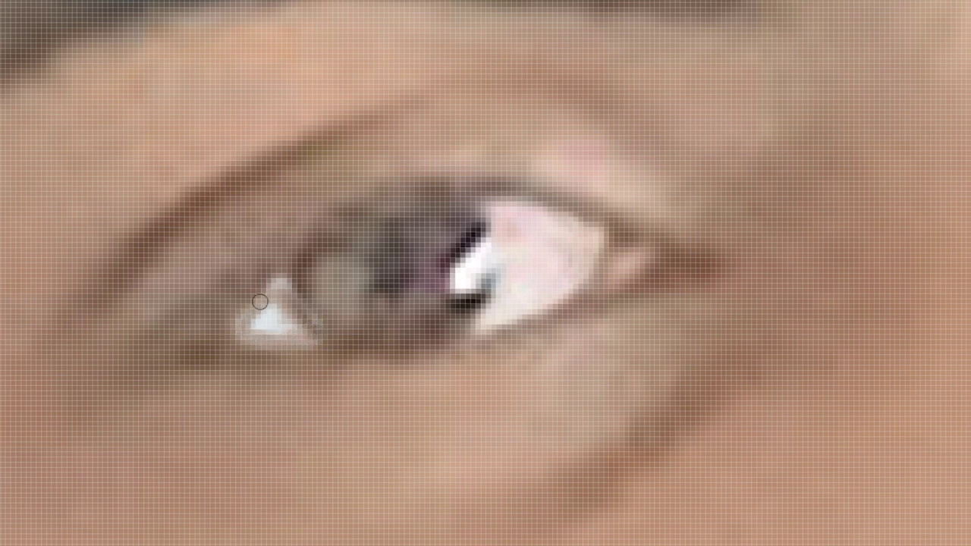
{"action": "left_click_drag", "start_coordinate": [291, 328], "coordinate": [271, 326]}
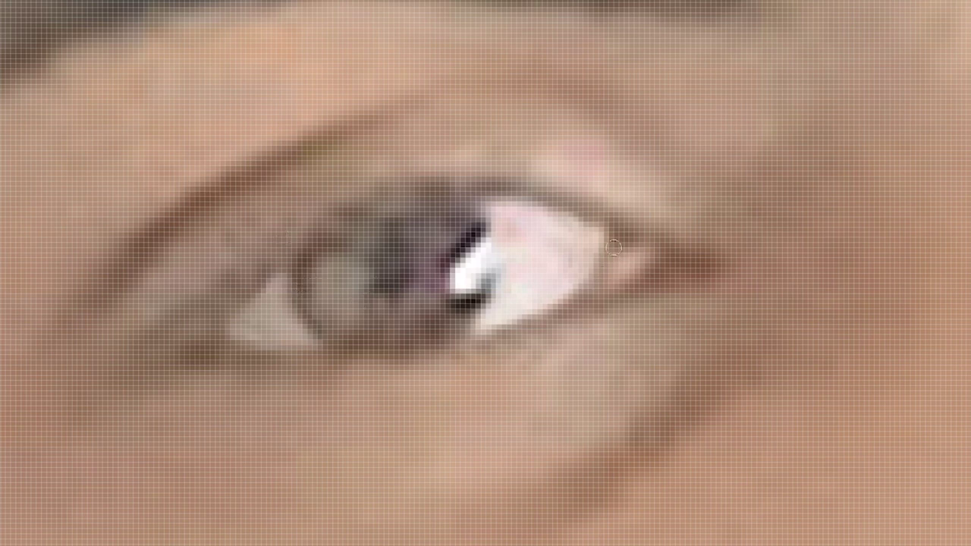
{"action": "left_click", "coordinate": [653, 264]}
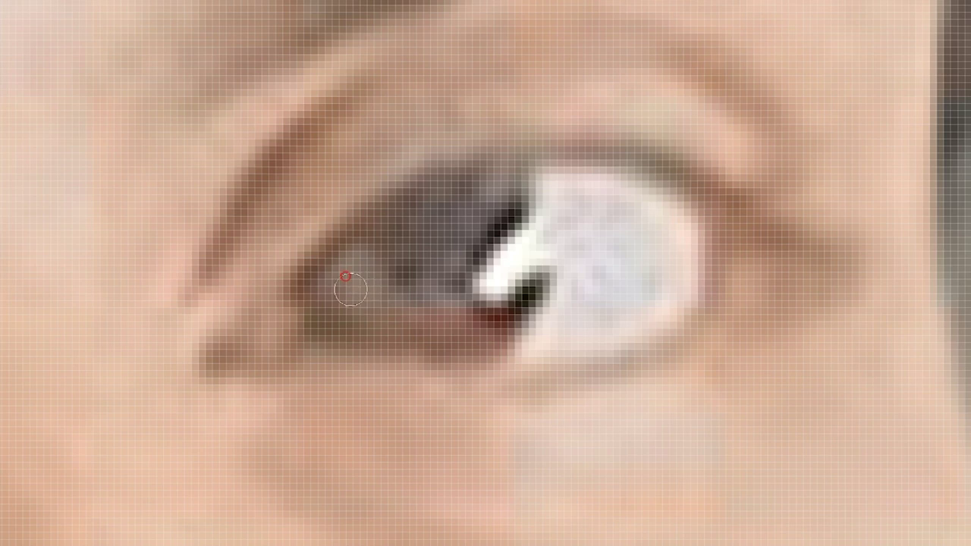
Brighten the other eye's white, then zoom in and smooth its lower corner
{"action": "mouse_move", "coordinate": [564, 190]}
{"action": "left_mouse_down"}
{"action": "mouse_move", "coordinate": [607, 205]}
{"action": "mouse_move", "coordinate": [609, 217]}
{"action": "left_mouse_up"}
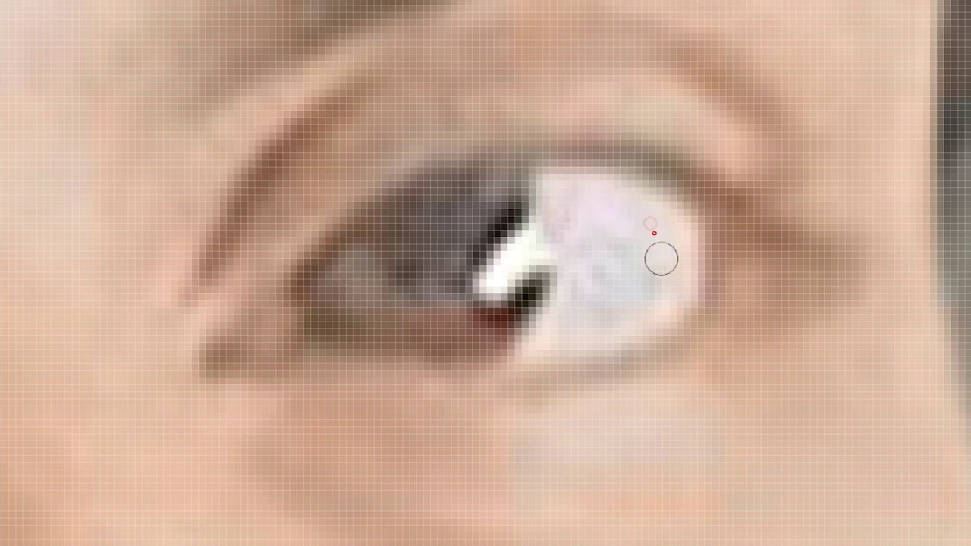
{"action": "mouse_move", "coordinate": [679, 219]}
{"action": "left_mouse_down"}
{"action": "mouse_move", "coordinate": [642, 311]}
{"action": "mouse_move", "coordinate": [561, 336]}
{"action": "left_mouse_up"}
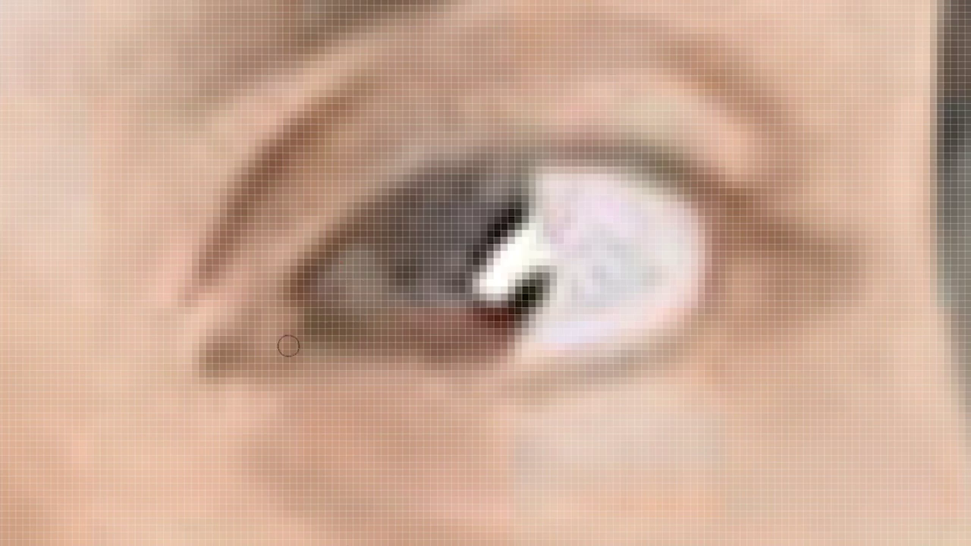
{"action": "scroll", "coordinate": [278, 335], "scroll_direction": "down", "scroll_amount": 3}
{"action": "scroll", "coordinate": [279, 335], "scroll_direction": "down", "scroll_amount": 1}
{"action": "scroll", "coordinate": [286, 336], "scroll_direction": "down", "scroll_amount": 1}
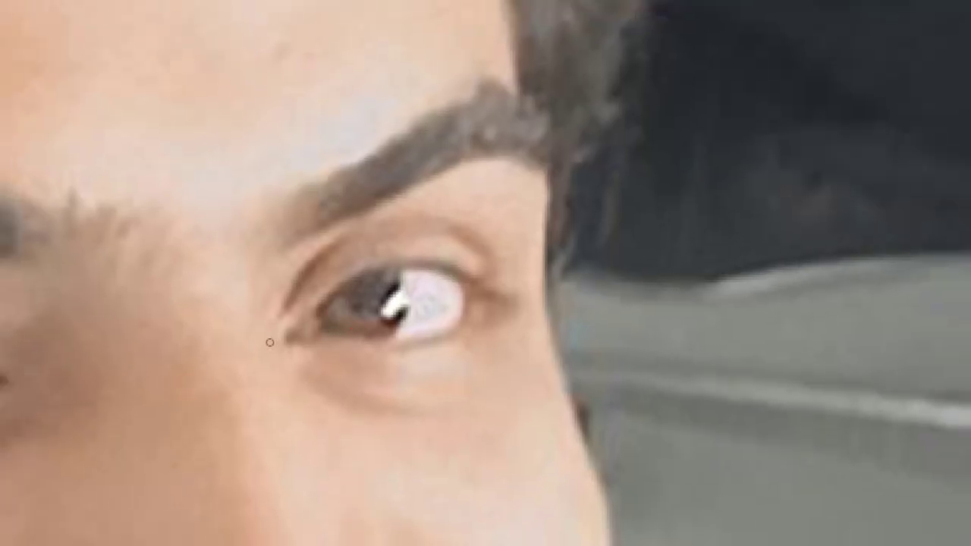
{"action": "left_click", "coordinate": [317, 328]}
{"action": "left_click", "coordinate": [320, 332]}
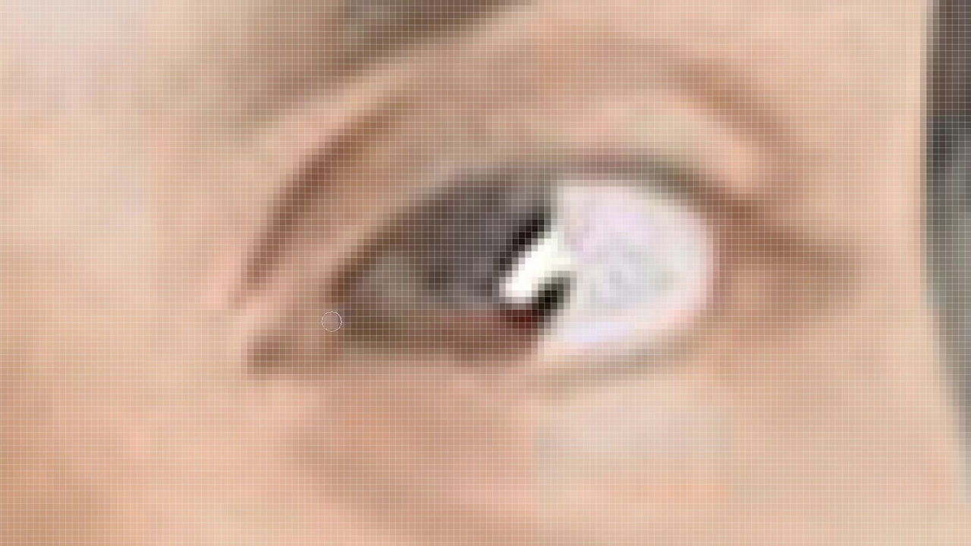
{"action": "mouse_move", "coordinate": [321, 321]}
{"action": "left_mouse_down"}
{"action": "mouse_move", "coordinate": [333, 343]}
{"action": "mouse_move", "coordinate": [298, 346]}
{"action": "mouse_move", "coordinate": [320, 342]}
{"action": "left_mouse_up"}
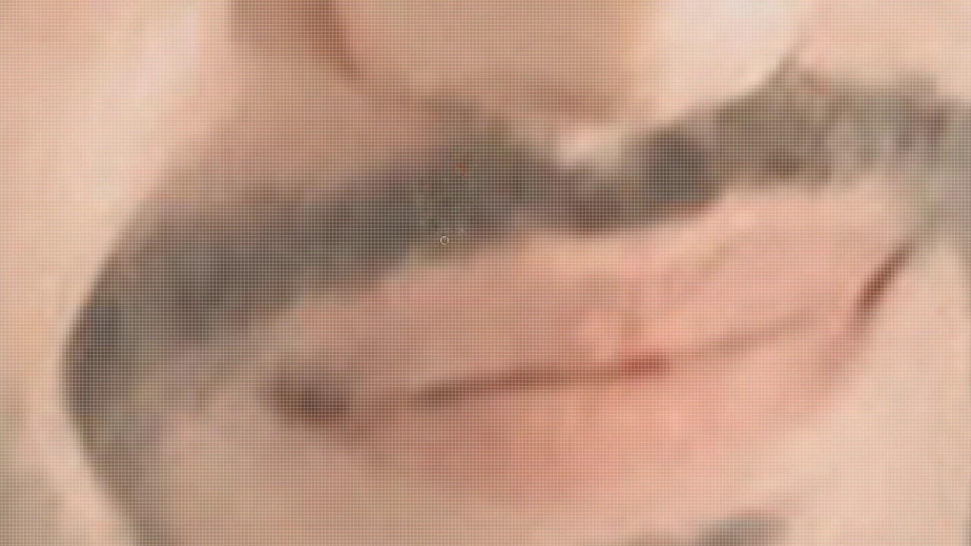
Choose the Soft Round brush and clone hair texture across the moustache, resampling the source
{"action": "right_click", "coordinate": [489, 199]}
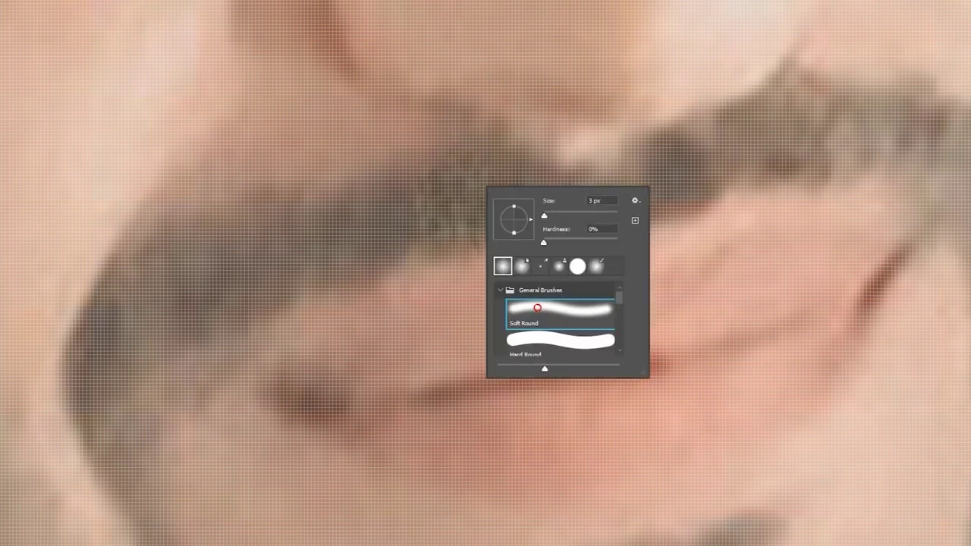
{"action": "key", "text": "Return"}
{"action": "left_click", "coordinate": [396, 213]}
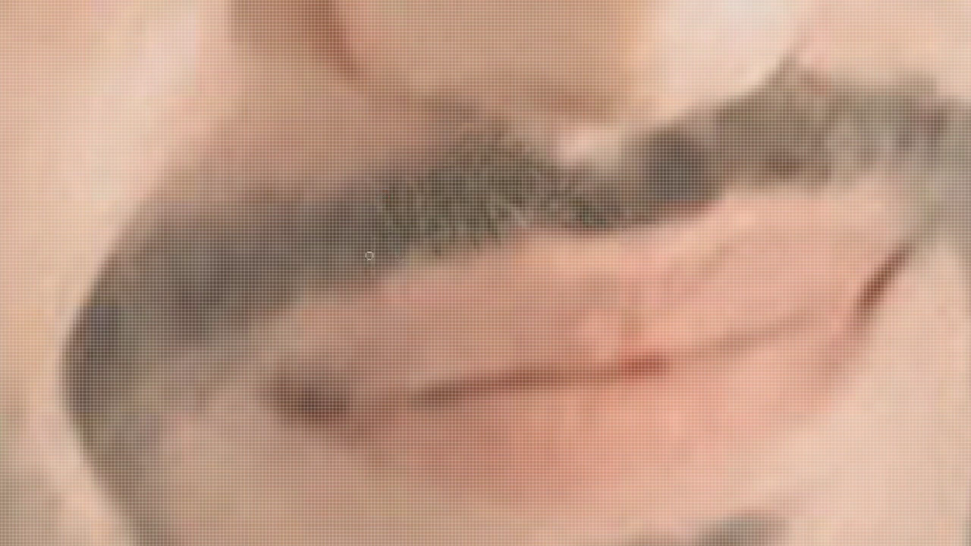
{"action": "left_click_drag", "start_coordinate": [300, 233], "coordinate": [356, 276]}
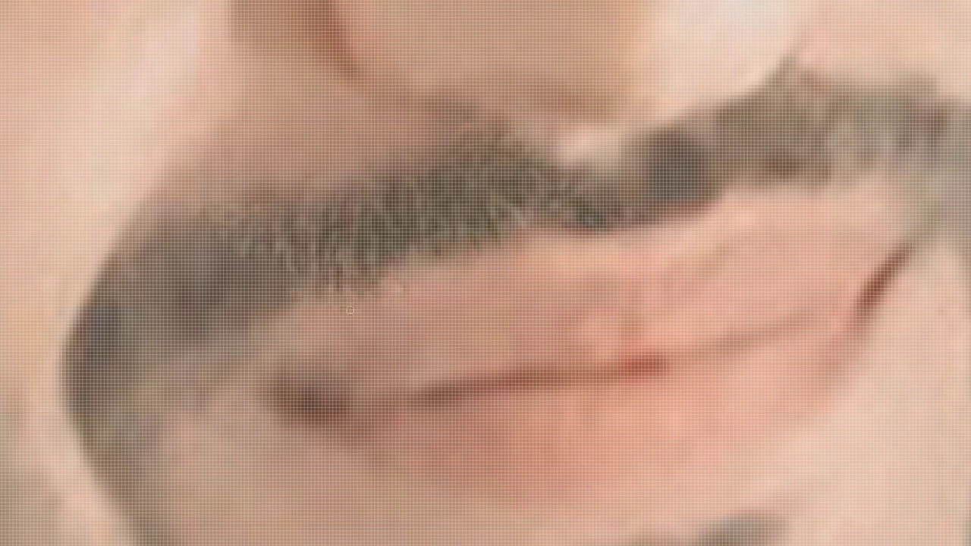
{"action": "left_click_drag", "start_coordinate": [414, 289], "coordinate": [464, 241]}
{"action": "left_click", "coordinate": [556, 183], "text": "ctrl"}
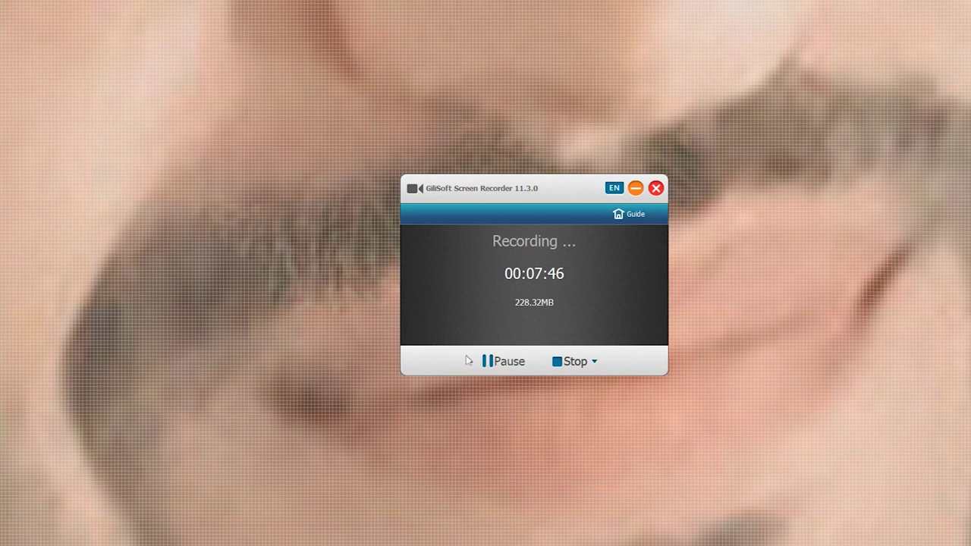
{"action": "key", "text": "bracketleft"}
{"action": "key", "text": "bracketleft"}
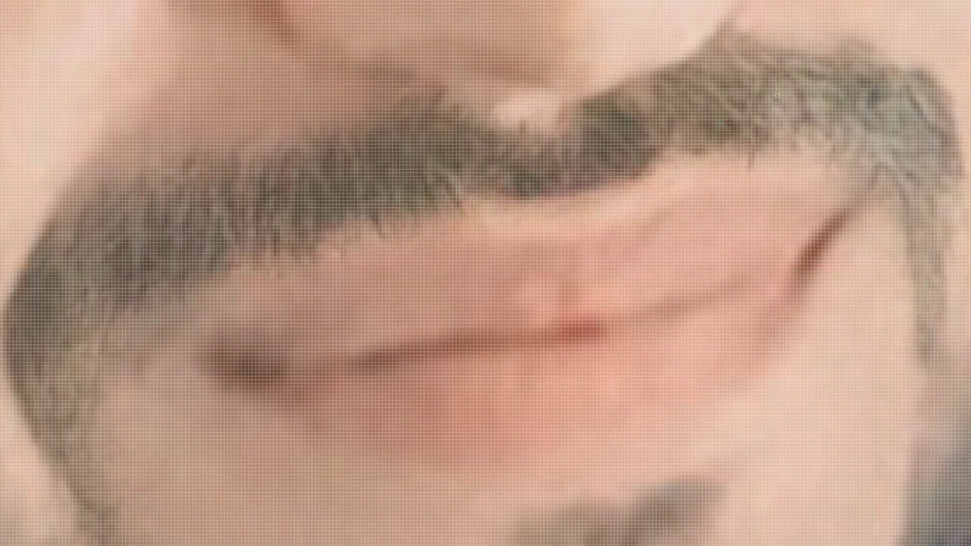
Zoom to the chin and paint dark hair strands into the beard, shrinking the brush to about 10 px
{"action": "scroll", "coordinate": [542, 154], "scroll_direction": "down", "scroll_amount": 3}
{"action": "scroll", "coordinate": [523, 161], "scroll_direction": "down", "scroll_amount": 2}
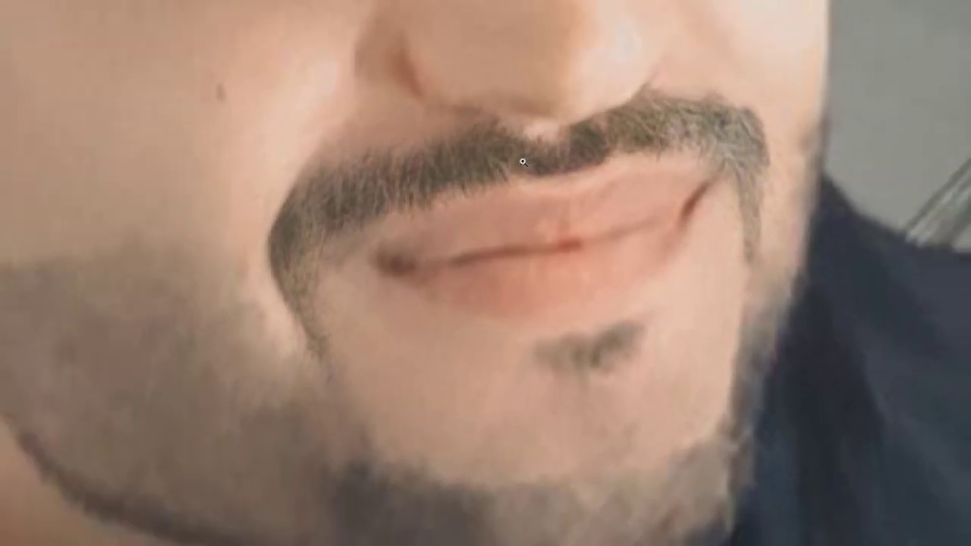
{"action": "scroll", "coordinate": [484, 170], "scroll_direction": "down", "scroll_amount": 2}
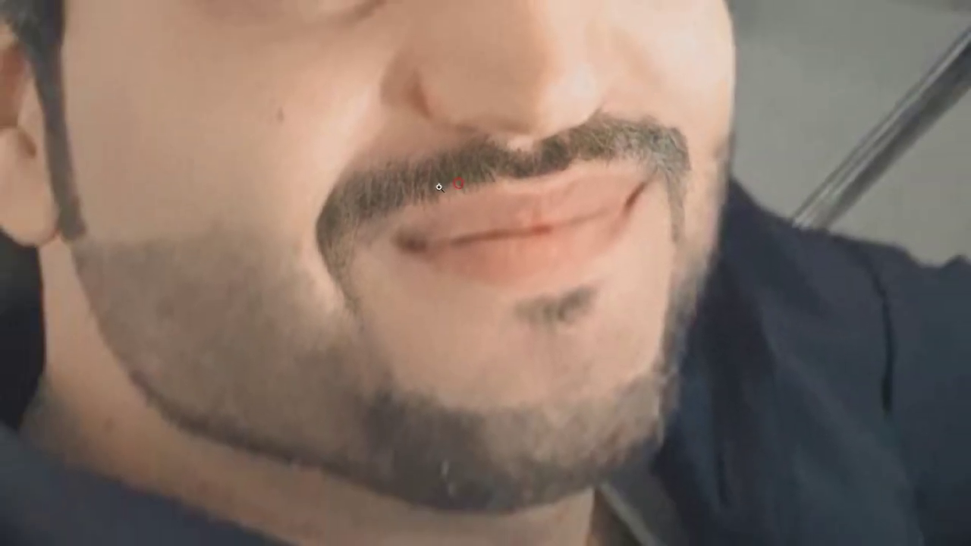
{"action": "scroll", "coordinate": [473, 187], "scroll_direction": "up", "scroll_amount": 3}
{"action": "scroll", "coordinate": [466, 193], "scroll_direction": "up", "scroll_amount": 1}
{"action": "scroll", "coordinate": [466, 194], "scroll_direction": "down", "scroll_amount": 1}
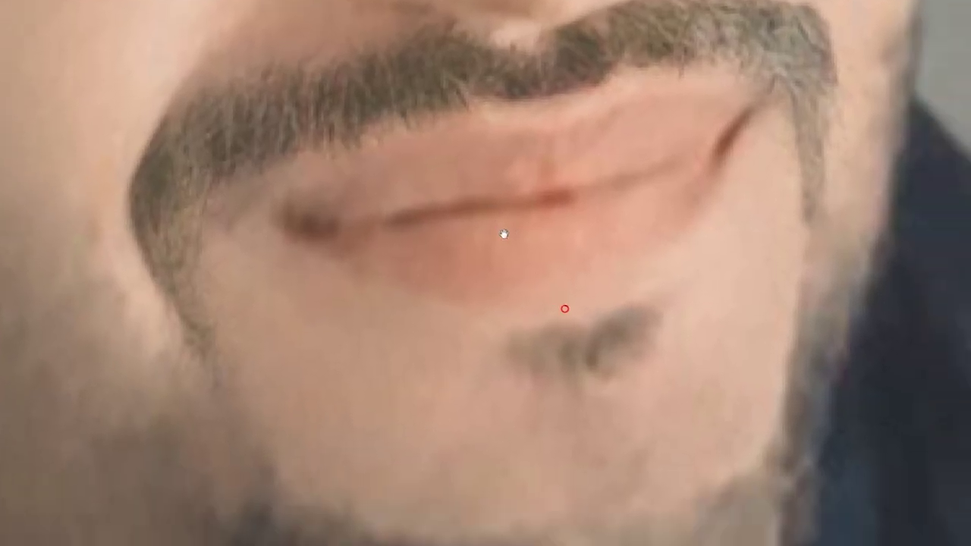
{"action": "scroll", "coordinate": [490, 169], "scroll_direction": "down", "scroll_amount": 2}
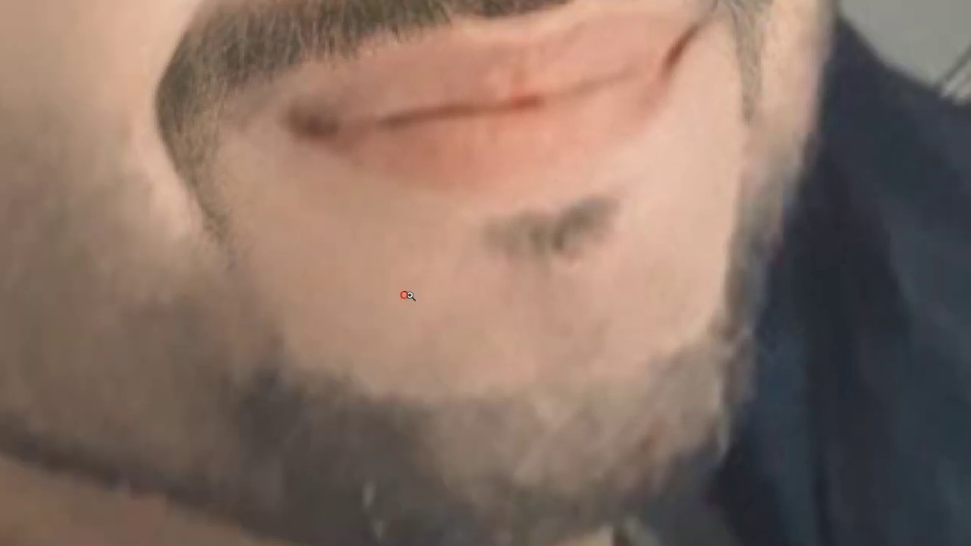
{"action": "scroll", "coordinate": [401, 300], "scroll_direction": "up", "scroll_amount": 2}
{"action": "scroll", "coordinate": [357, 258], "scroll_direction": "up", "scroll_amount": 1}
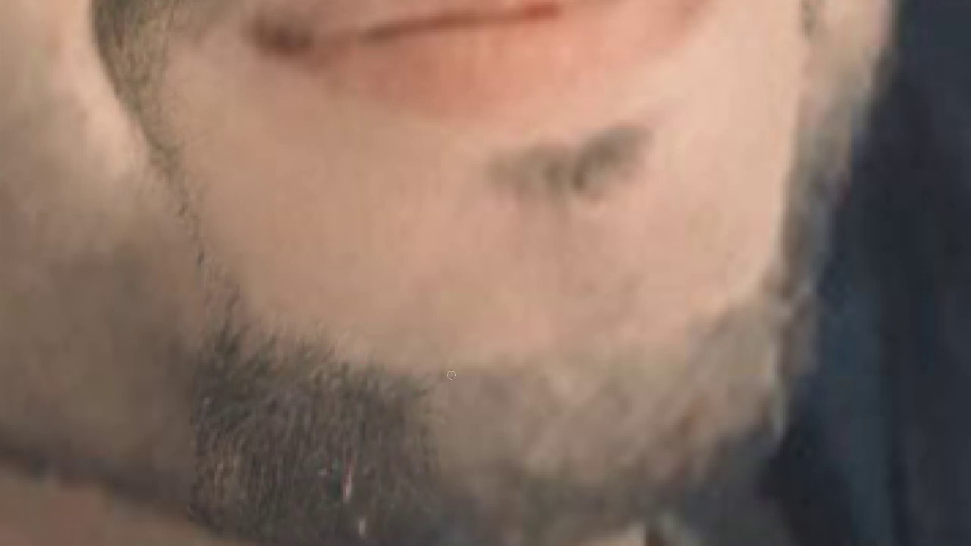
{"action": "left_click_drag", "start_coordinate": [451, 379], "coordinate": [470, 434]}
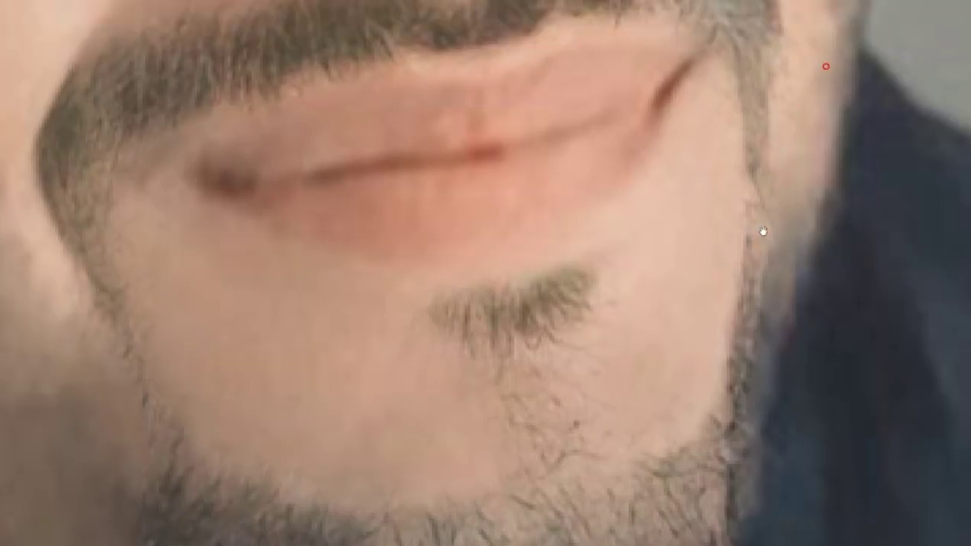
{"action": "key", "text": "bracketleft"}
{"action": "key", "text": "bracketleft"}
{"action": "key", "text": "bracketleft"}
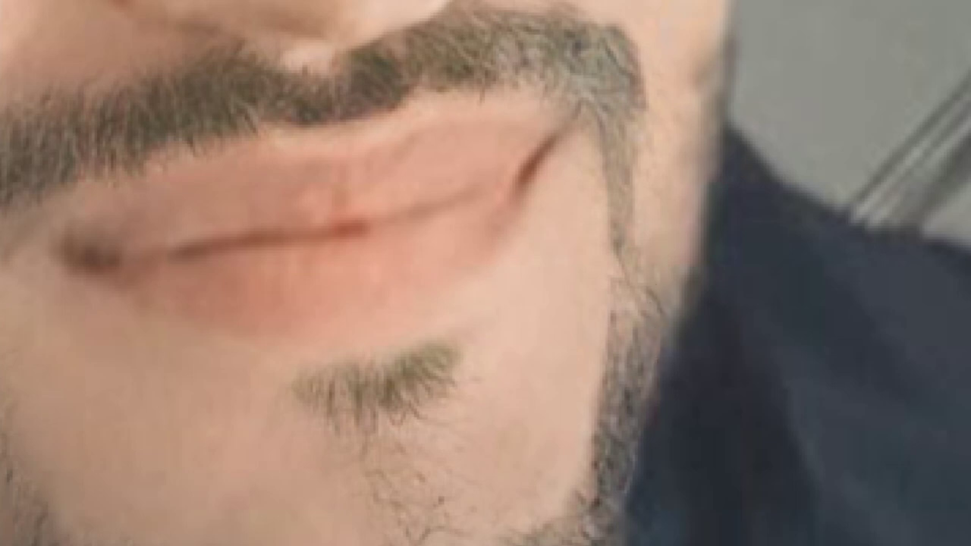
{"action": "left_click", "coordinate": [304, 531]}
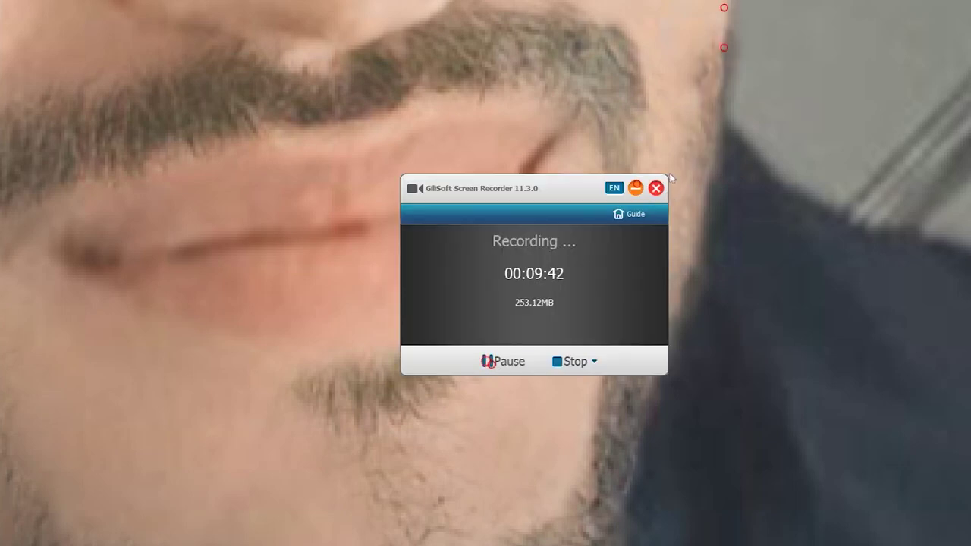
Clone beard hair from two source spots onto bare patches along the left jawline
{"action": "left_click", "coordinate": [636, 188]}
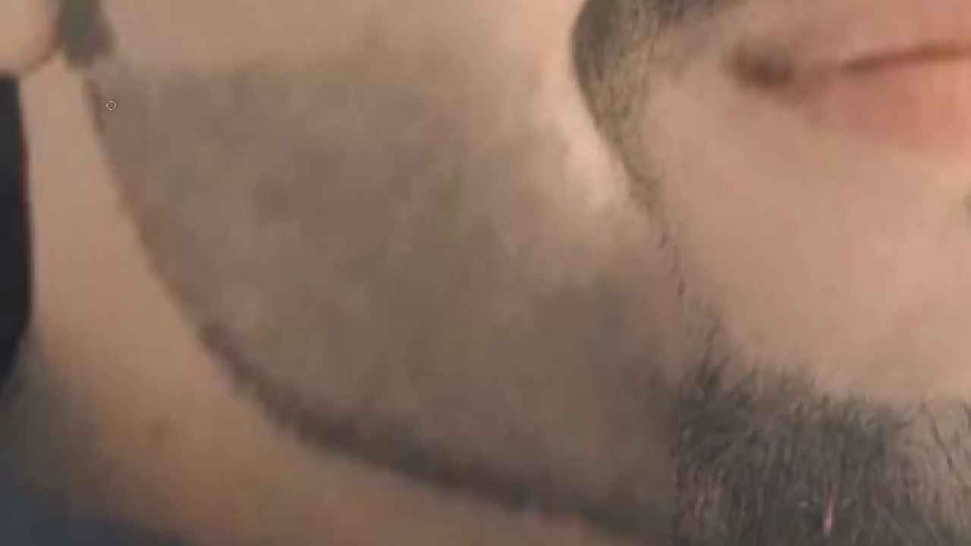
{"action": "left_click", "coordinate": [145, 117]}
{"action": "left_click", "coordinate": [131, 126]}
{"action": "left_click", "coordinate": [165, 94]}
{"action": "left_click", "coordinate": [217, 105]}
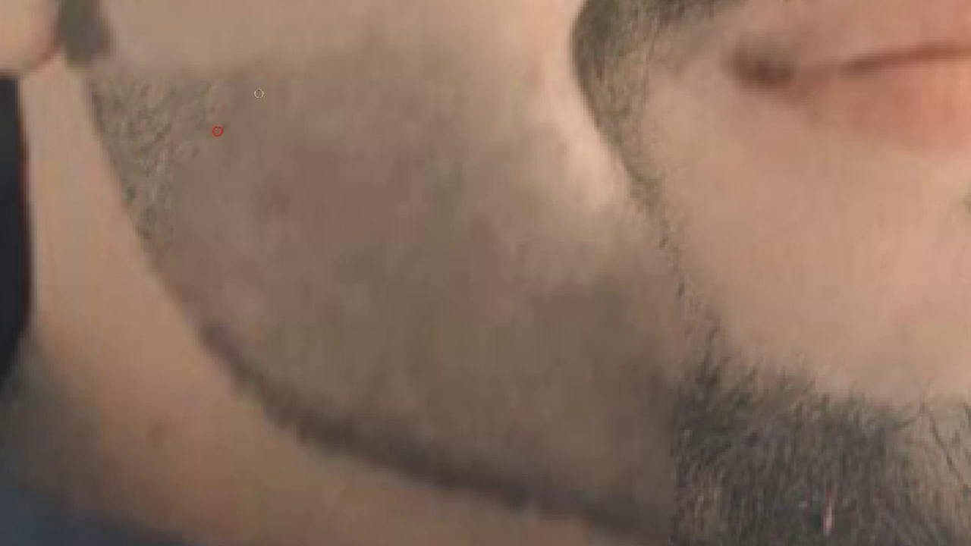
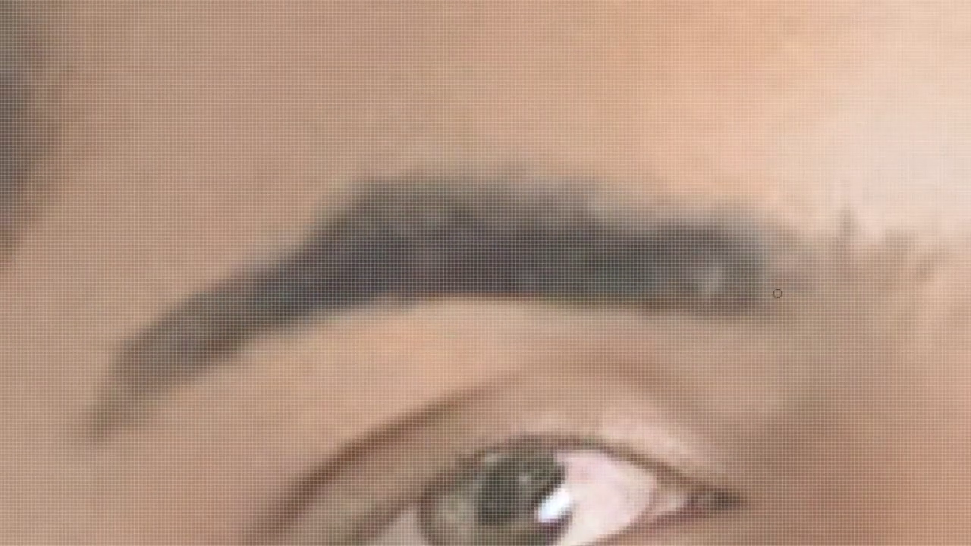
Paint fine wispy dark hairs extending past the eyebrow's tail
{"action": "left_click_drag", "start_coordinate": [804, 232], "coordinate": [789, 238]}
{"action": "left_click_drag", "start_coordinate": [834, 285], "coordinate": [839, 269]}
{"action": "mouse_move", "coordinate": [906, 237]}
{"action": "left_mouse_down"}
{"action": "mouse_move", "coordinate": [910, 250]}
{"action": "mouse_move", "coordinate": [963, 245]}
{"action": "left_mouse_up"}
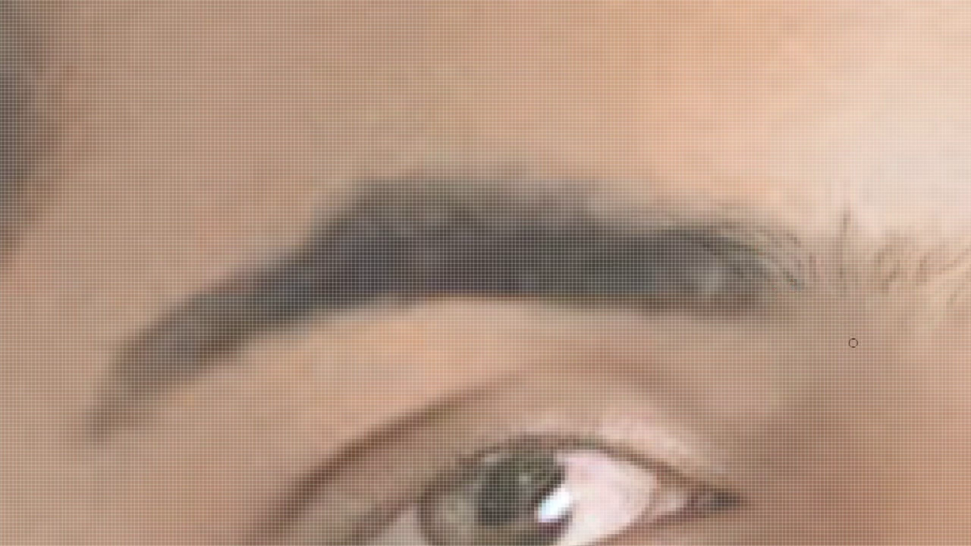
{"action": "scroll", "coordinate": [806, 386], "scroll_direction": "down", "scroll_amount": 5}
{"action": "scroll", "coordinate": [804, 392], "scroll_direction": "up", "scroll_amount": 1}
{"action": "scroll", "coordinate": [804, 395], "scroll_direction": "up", "scroll_amount": 2}
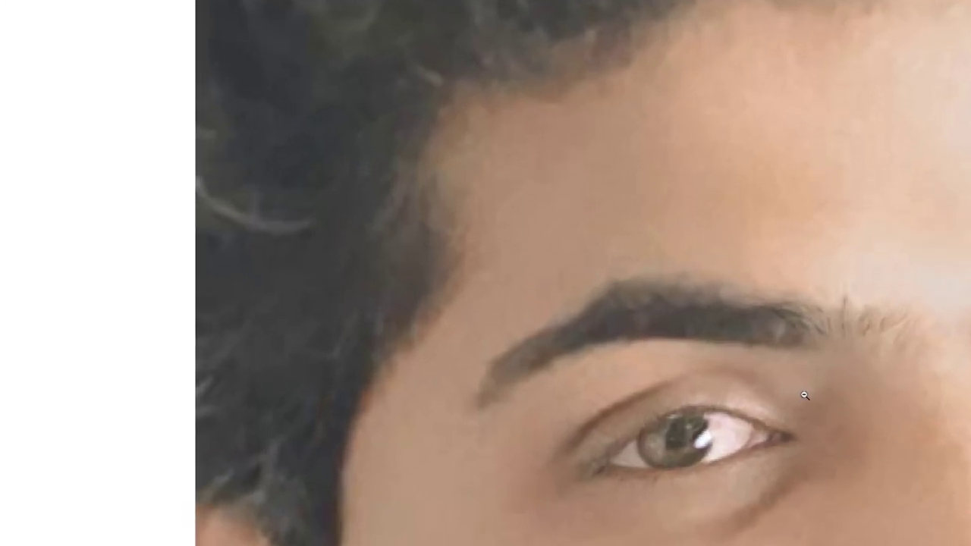
{"action": "scroll", "coordinate": [805, 395], "scroll_direction": "up", "scroll_amount": 2}
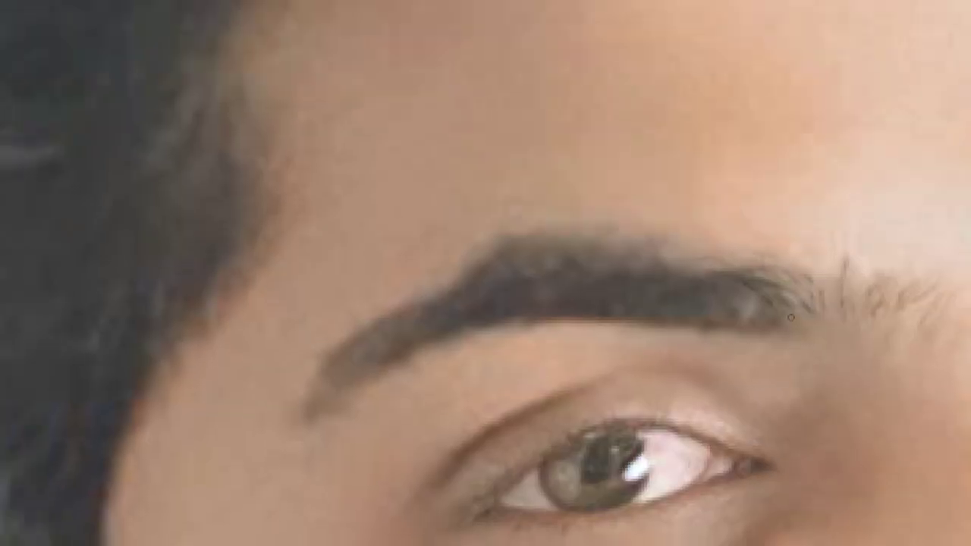
Darken the eyebrow tail and paint thin hair strands along its lower edge
{"action": "left_click_drag", "start_coordinate": [763, 311], "coordinate": [709, 282]}
{"action": "left_click_drag", "start_coordinate": [746, 317], "coordinate": [717, 305]}
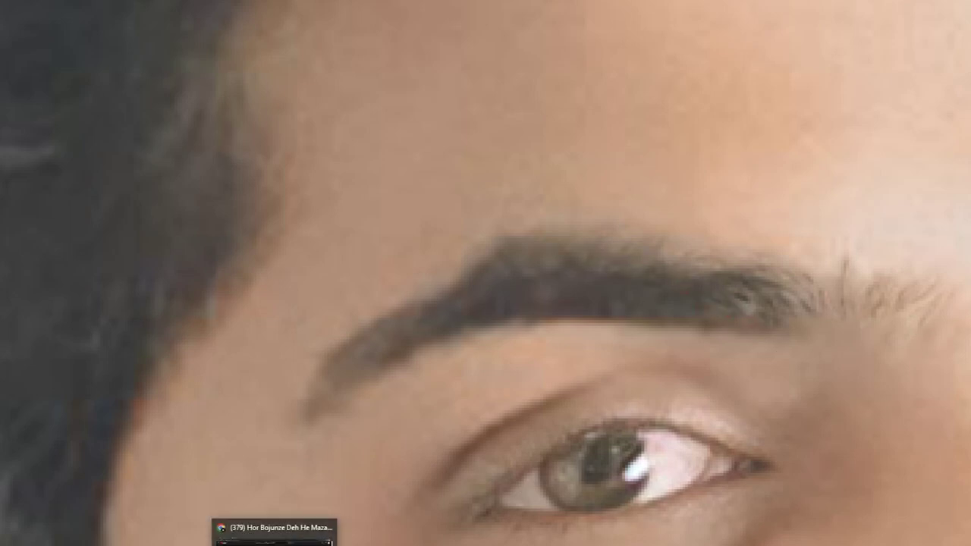
{"action": "left_click", "coordinate": [282, 541]}
{"action": "left_click", "coordinate": [332, 339]}
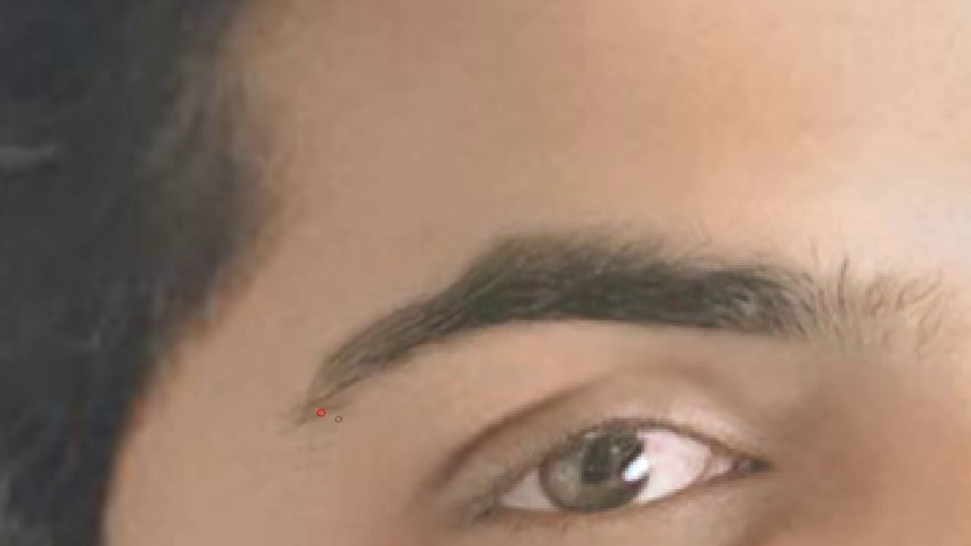
{"action": "left_click_drag", "start_coordinate": [349, 388], "coordinate": [425, 347]}
{"action": "scroll", "coordinate": [606, 182], "scroll_direction": "down", "scroll_amount": 5}
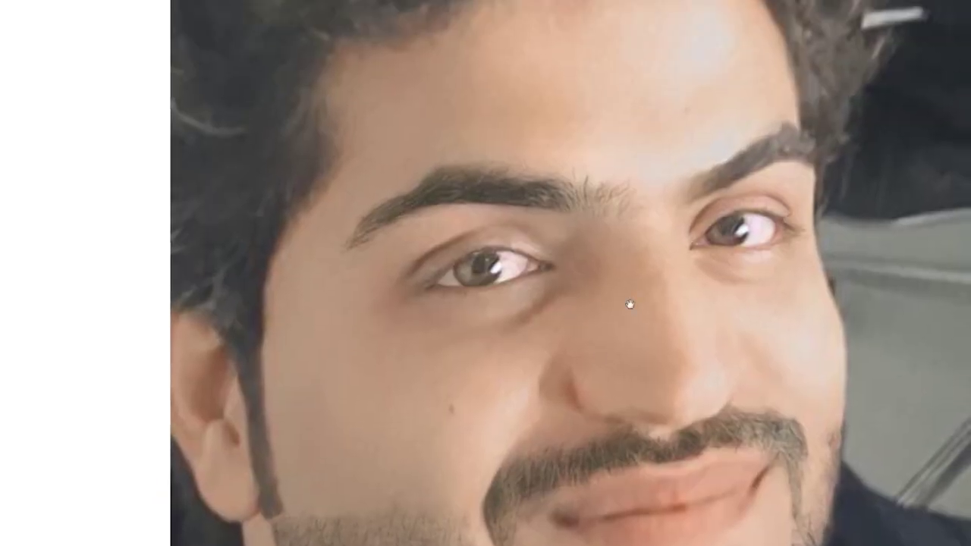
{"action": "scroll", "coordinate": [654, 261], "scroll_direction": "up", "scroll_amount": 5}
{"action": "scroll", "coordinate": [653, 261], "scroll_direction": "up", "scroll_amount": 2}
{"action": "scroll", "coordinate": [668, 269], "scroll_direction": "up", "scroll_amount": 2}
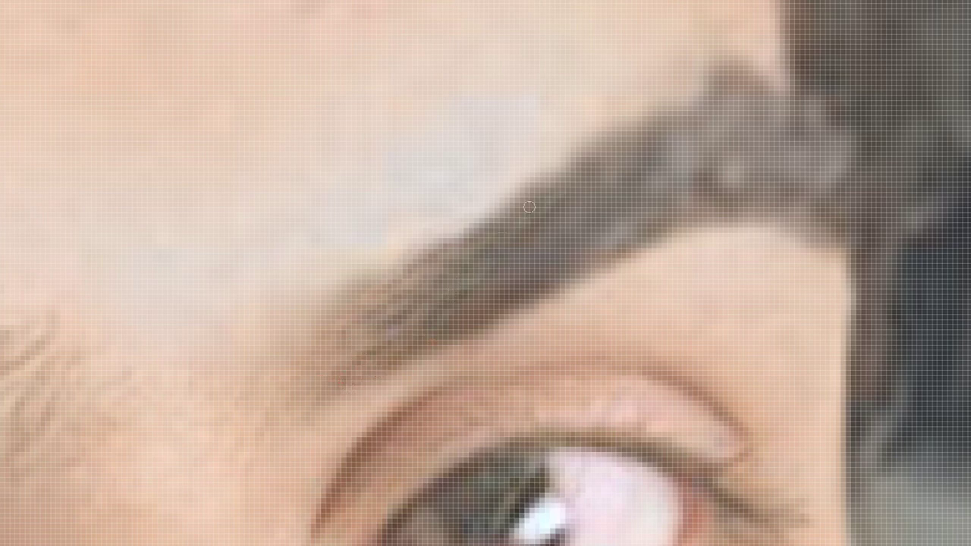
{"action": "scroll", "coordinate": [451, 317], "scroll_direction": "down", "scroll_amount": 5}
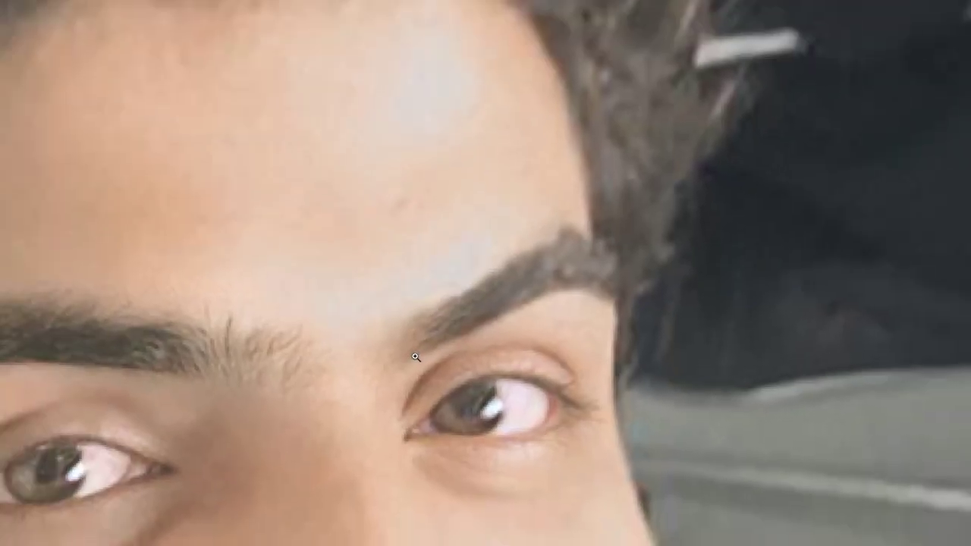
{"action": "scroll", "coordinate": [422, 351], "scroll_direction": "up", "scroll_amount": 5}
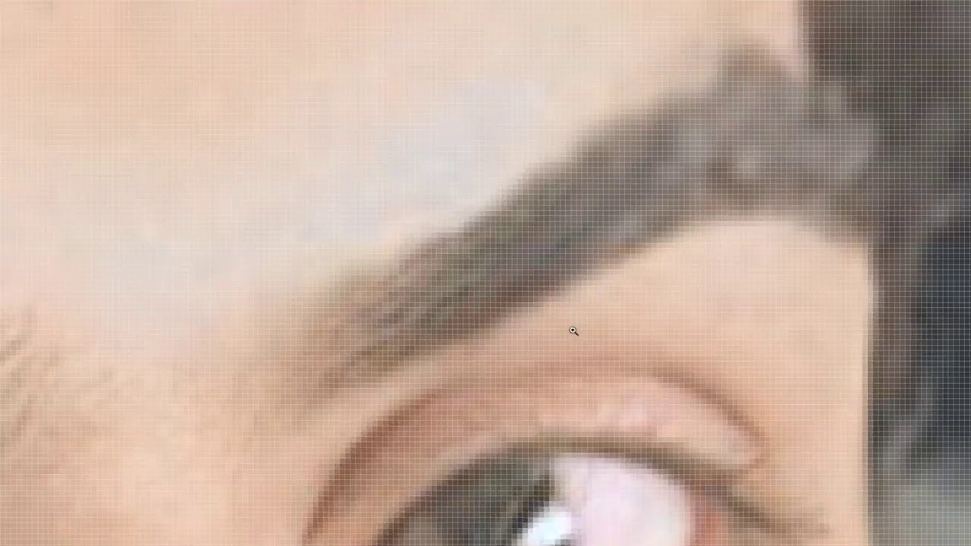
{"action": "scroll", "coordinate": [570, 329], "scroll_direction": "down", "scroll_amount": 5}
{"action": "scroll", "coordinate": [516, 350], "scroll_direction": "up", "scroll_amount": 2}
{"action": "scroll", "coordinate": [529, 356], "scroll_direction": "up", "scroll_amount": 2}
{"action": "scroll", "coordinate": [539, 353], "scroll_direction": "up", "scroll_amount": 2}
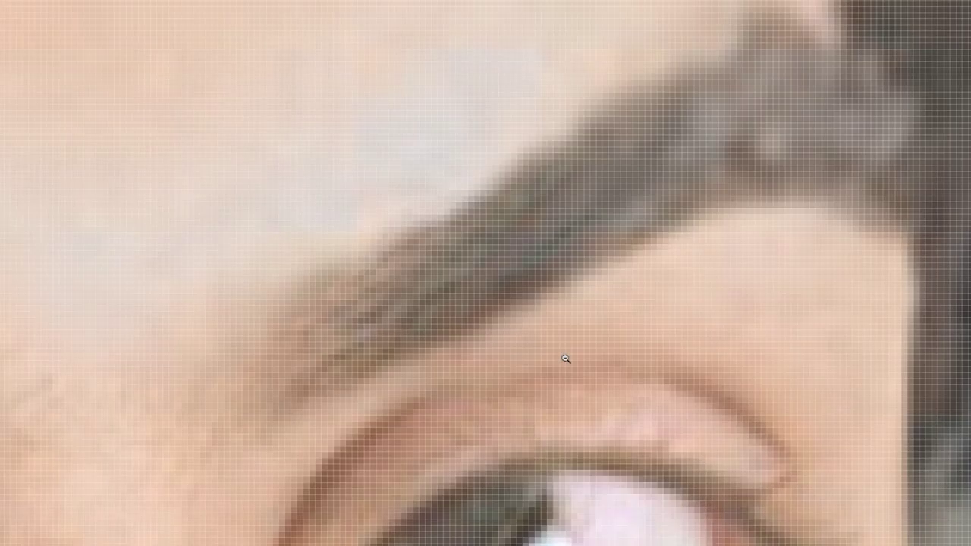
{"action": "scroll", "coordinate": [566, 355], "scroll_direction": "up", "scroll_amount": 2}
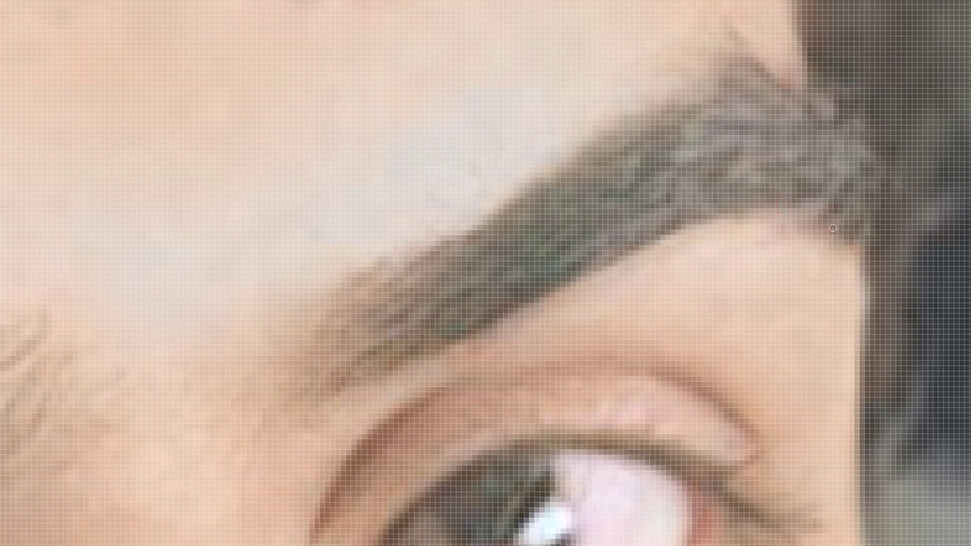
{"action": "scroll", "coordinate": [822, 214], "scroll_direction": "down", "scroll_amount": 5}
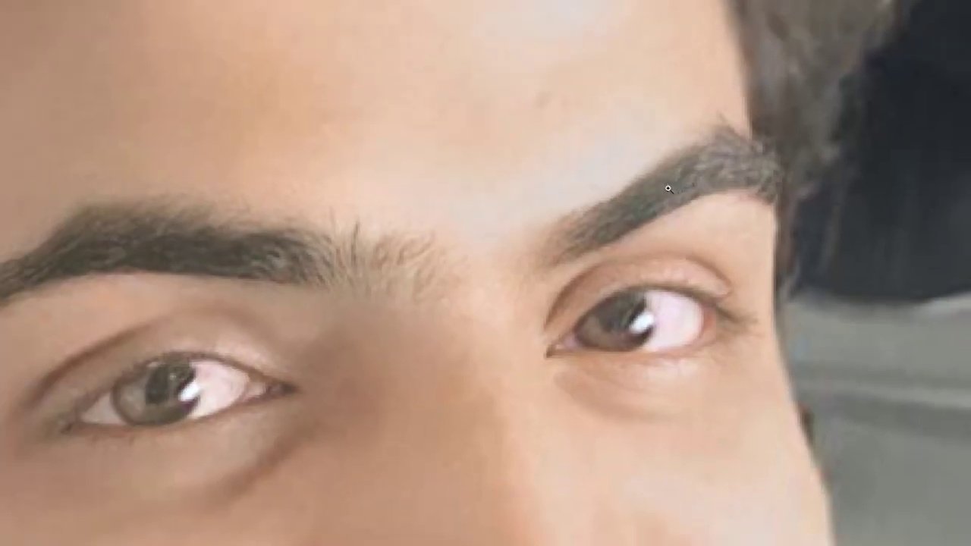
{"action": "scroll", "coordinate": [705, 182], "scroll_direction": "down", "scroll_amount": 3}
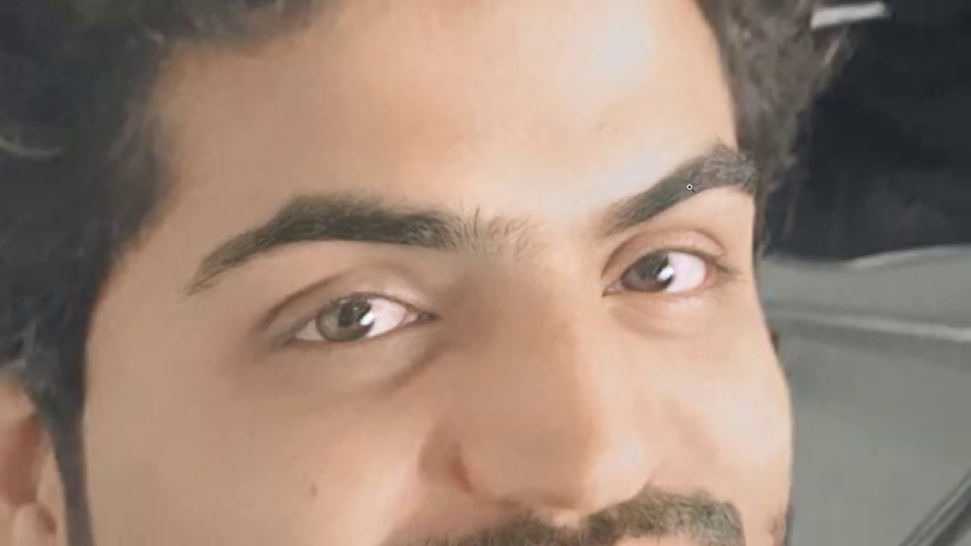
{"action": "scroll", "coordinate": [303, 178], "scroll_direction": "up", "scroll_amount": 5}
{"action": "scroll", "coordinate": [417, 198], "scroll_direction": "up", "scroll_amount": 2}
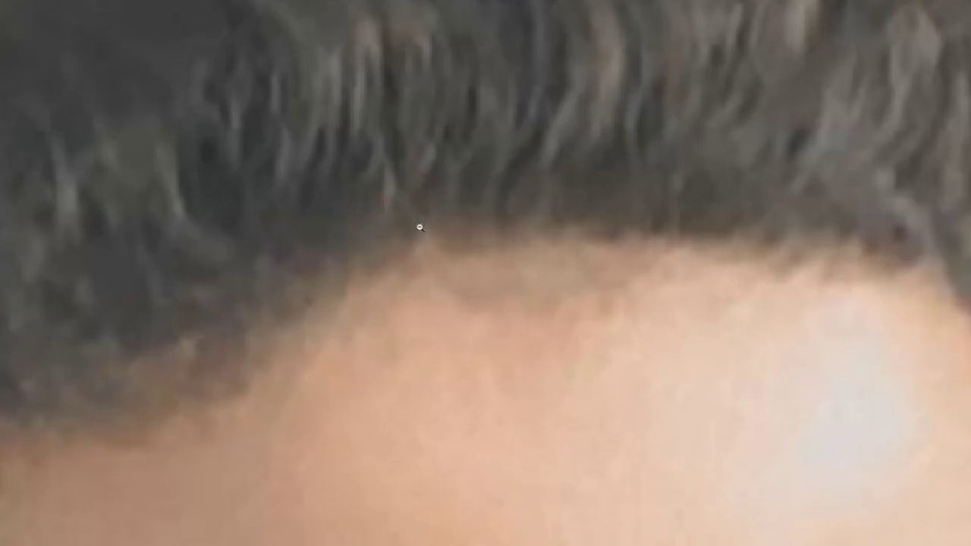
Paint fine curling hair strands along the blurry hairline above the forehead
{"action": "scroll", "coordinate": [418, 223], "scroll_direction": "up", "scroll_amount": 3}
{"action": "left_click", "coordinate": [422, 184]}
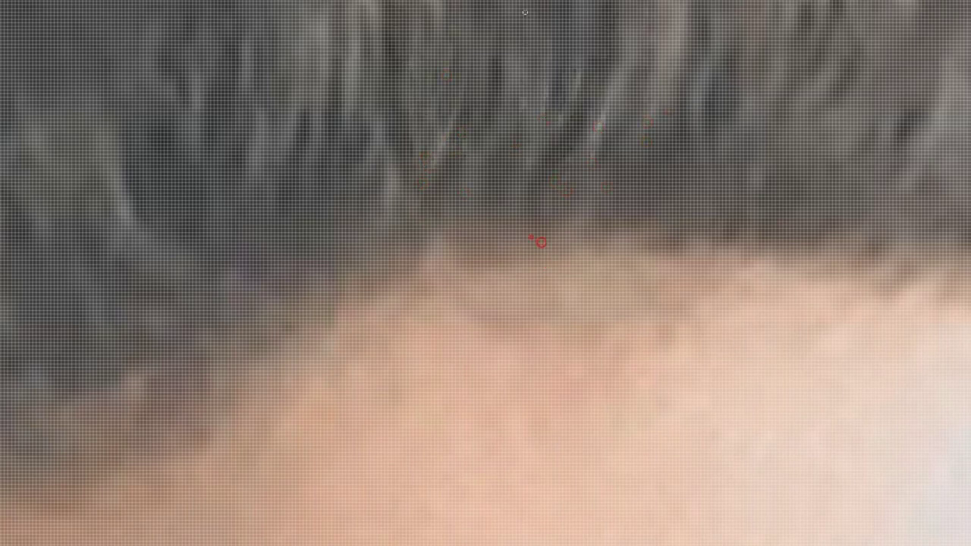
{"action": "scroll", "coordinate": [488, 203], "scroll_direction": "down", "scroll_amount": 2}
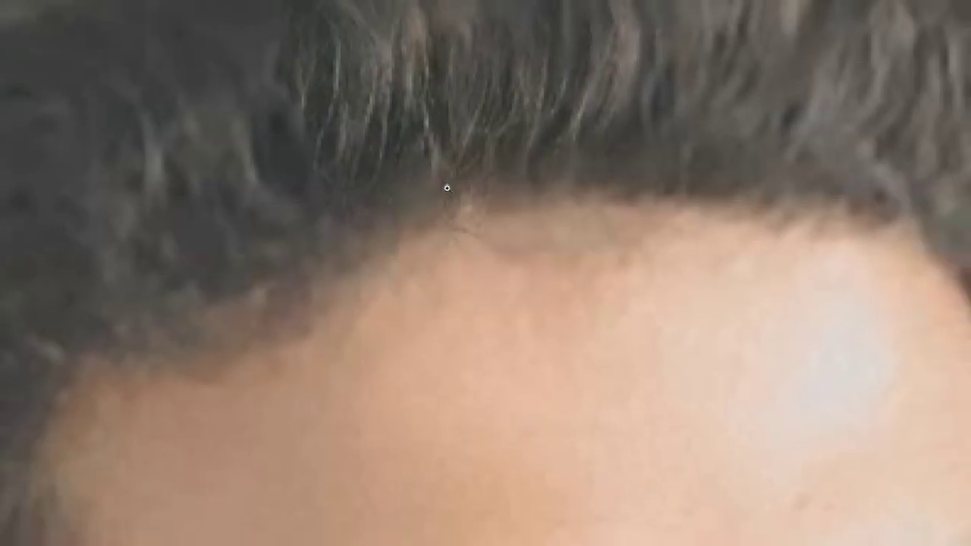
{"action": "left_click", "coordinate": [435, 151]}
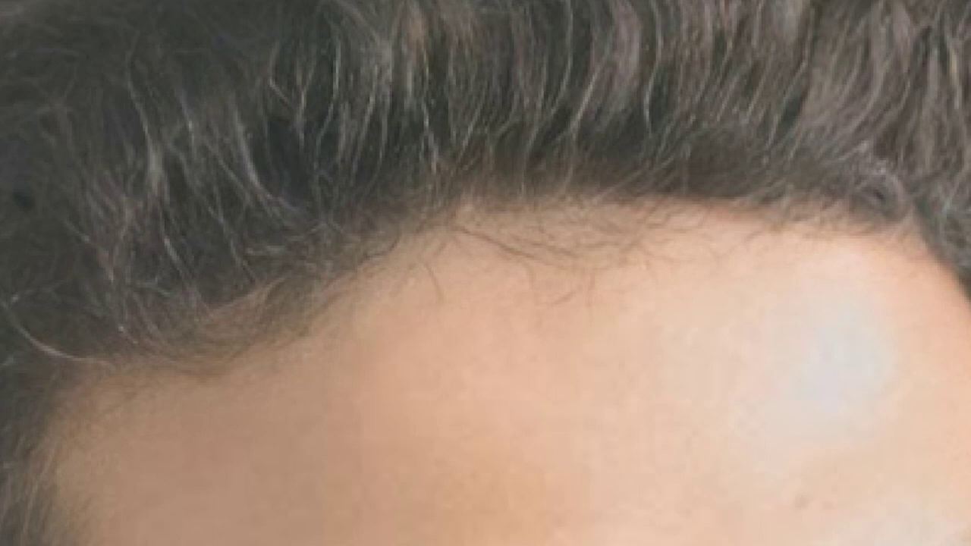
{"action": "scroll", "coordinate": [812, 217], "scroll_direction": "down", "scroll_amount": 3}
{"action": "scroll", "coordinate": [769, 230], "scroll_direction": "down", "scroll_amount": 2}
{"action": "scroll", "coordinate": [759, 234], "scroll_direction": "down", "scroll_amount": 1}
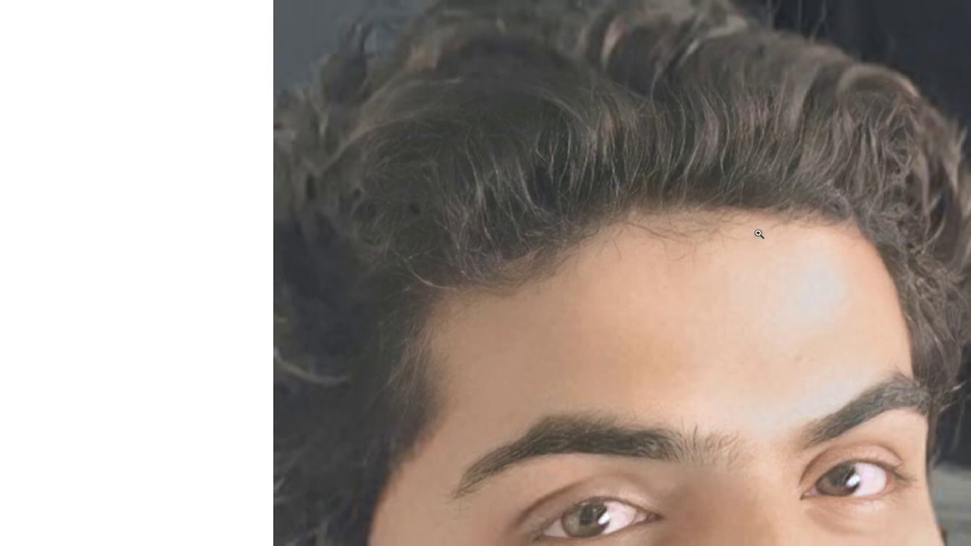
Paint a crisp dark sideburn edge from the temple down beside the ear toward the jaw
{"action": "scroll", "coordinate": [758, 234], "scroll_direction": "down", "scroll_amount": 1}
{"action": "scroll", "coordinate": [753, 234], "scroll_direction": "up", "scroll_amount": 1}
{"action": "scroll", "coordinate": [766, 239], "scroll_direction": "up", "scroll_amount": 3}
{"action": "scroll", "coordinate": [773, 244], "scroll_direction": "down", "scroll_amount": 1}
{"action": "scroll", "coordinate": [774, 250], "scroll_direction": "down", "scroll_amount": 2}
{"action": "scroll", "coordinate": [775, 259], "scroll_direction": "down", "scroll_amount": 1}
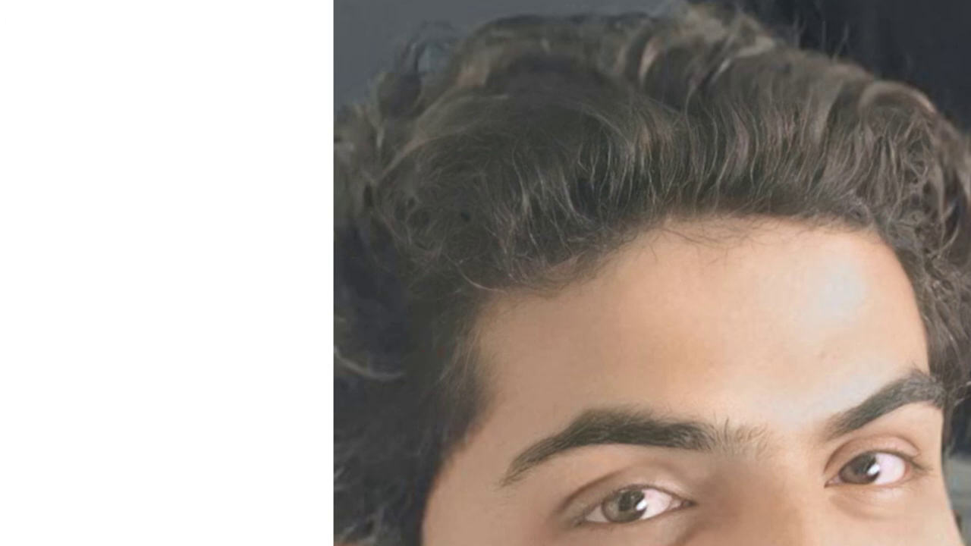
{"action": "scroll", "coordinate": [469, 405], "scroll_direction": "up", "scroll_amount": 1}
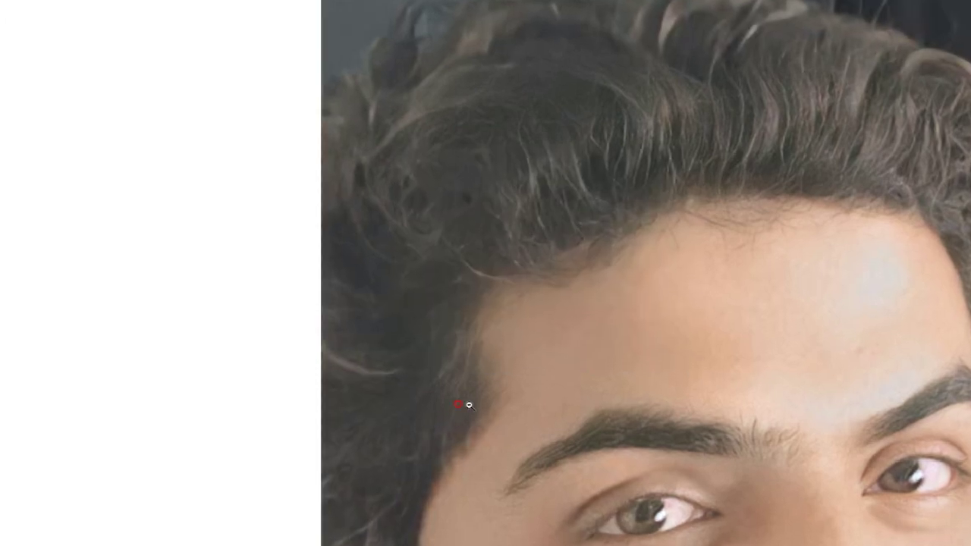
{"action": "scroll", "coordinate": [469, 405], "scroll_direction": "down", "scroll_amount": 3}
{"action": "scroll", "coordinate": [434, 256], "scroll_direction": "up", "scroll_amount": 2}
{"action": "scroll", "coordinate": [459, 281], "scroll_direction": "up", "scroll_amount": 2}
{"action": "scroll", "coordinate": [462, 341], "scroll_direction": "up", "scroll_amount": 2}
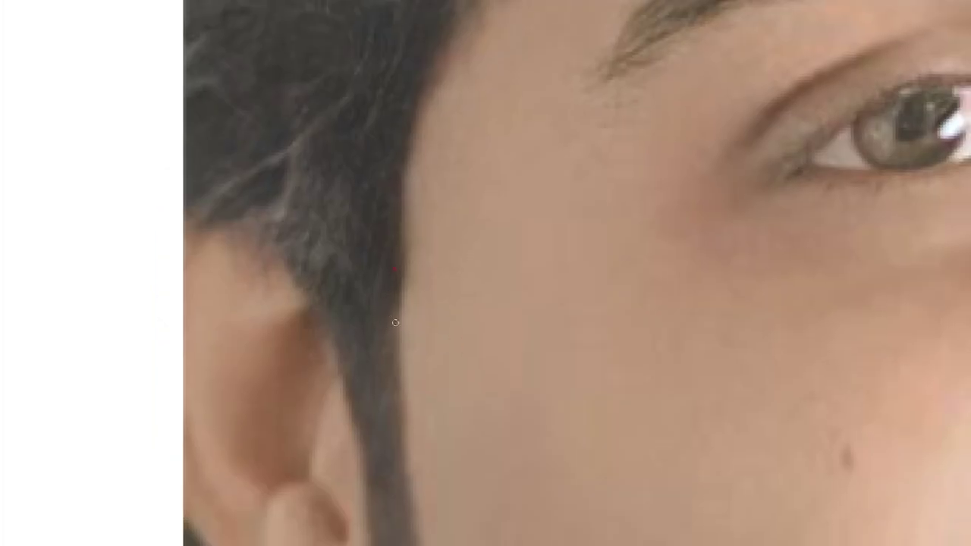
{"action": "left_click", "coordinate": [369, 317]}
{"action": "scroll", "coordinate": [390, 384], "scroll_direction": "down", "scroll_amount": 3}
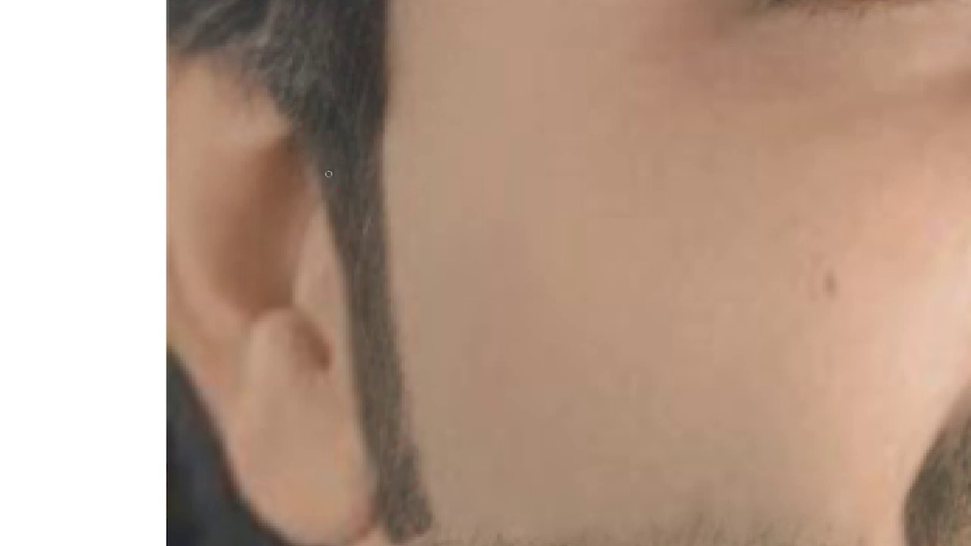
{"action": "left_click", "coordinate": [245, 44]}
{"action": "left_click", "coordinate": [225, 47]}
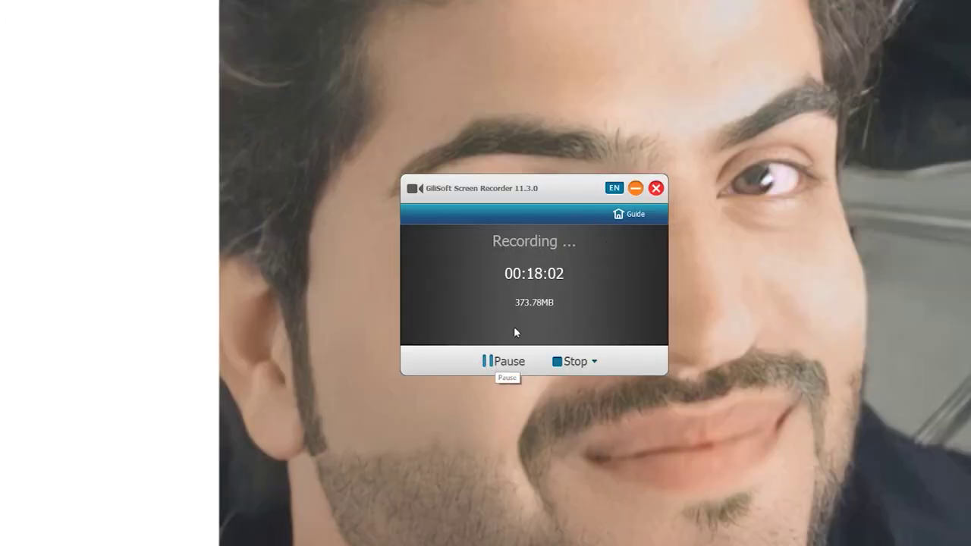
Zoom in on the chin, sample collar texture and clone it over spots below the chin
{"action": "left_click", "coordinate": [494, 363]}
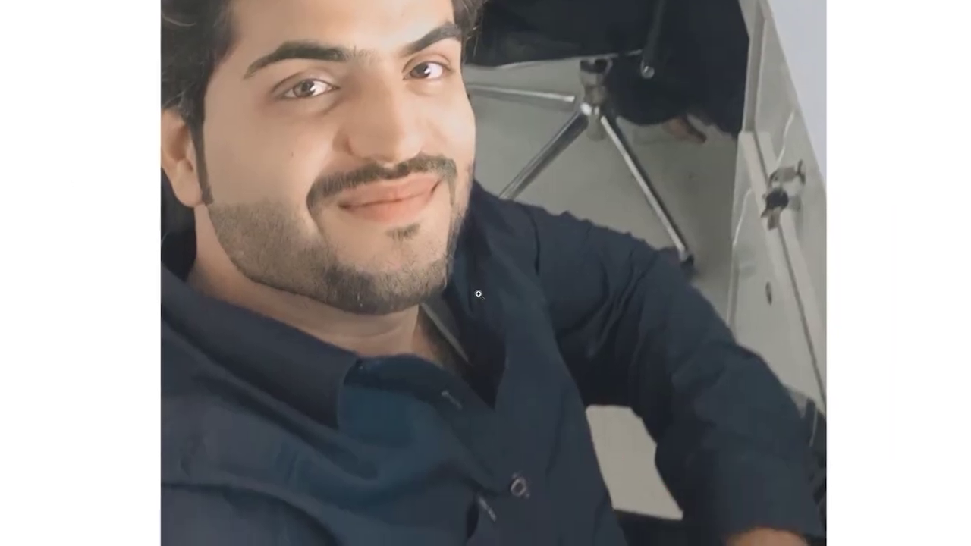
{"action": "left_click", "coordinate": [478, 293]}
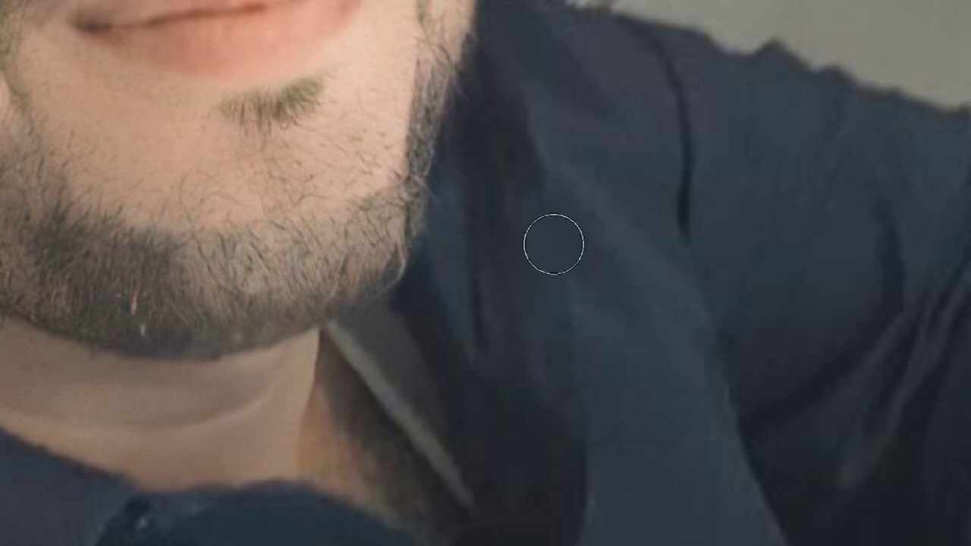
{"action": "left_click", "coordinate": [448, 203]}
{"action": "left_click", "coordinate": [443, 273]}
{"action": "left_click", "coordinate": [308, 418]}
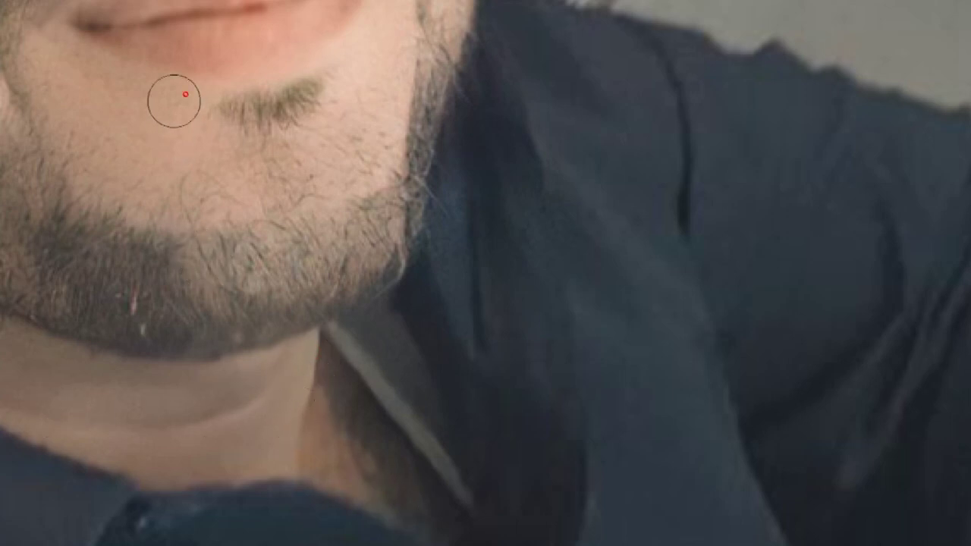
Zoom in and shrink the Clone Stamp brush to retouch the lips and cheek
{"action": "scroll", "coordinate": [295, 182], "scroll_direction": "up", "scroll_amount": 2}
{"action": "scroll", "coordinate": [260, 182], "scroll_direction": "up", "scroll_amount": 2}
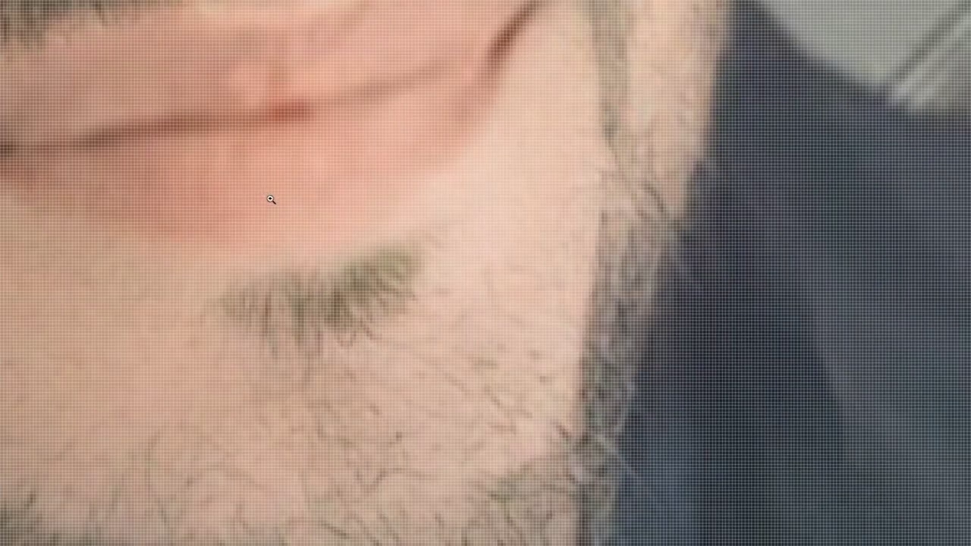
{"action": "key", "text": "bracketleft"}
{"action": "key", "text": "bracketleft"}
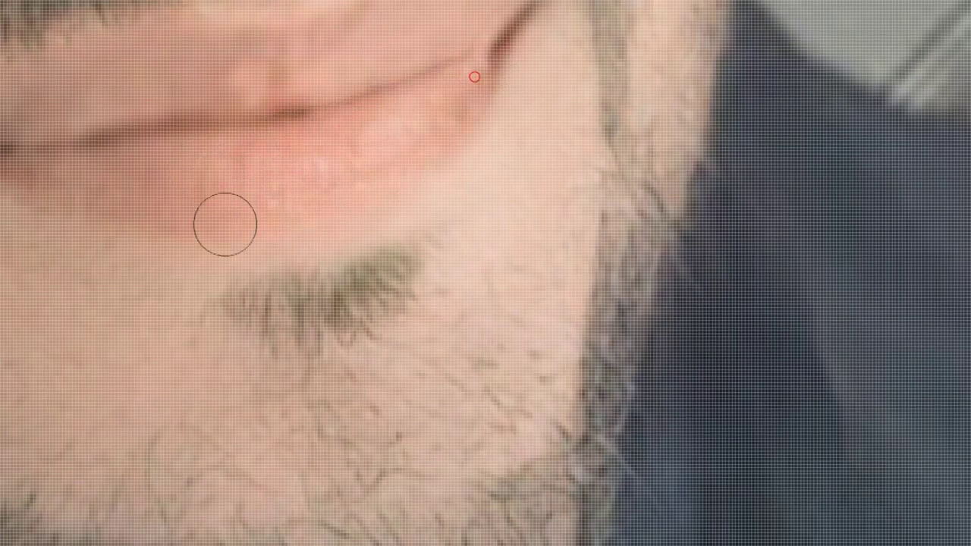
{"action": "scroll", "coordinate": [473, 38], "scroll_direction": "up", "scroll_amount": 3}
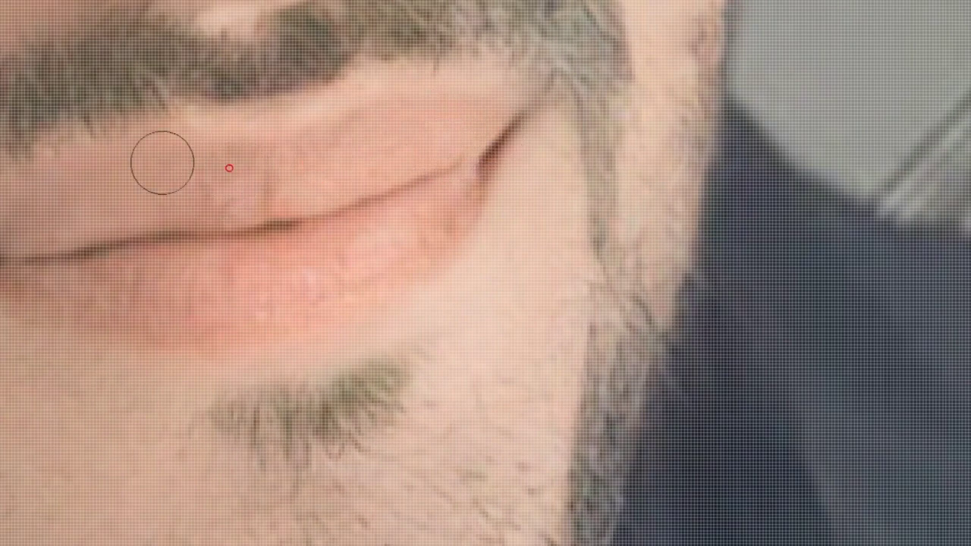
{"action": "scroll", "coordinate": [290, 191], "scroll_direction": "left", "scroll_amount": 4}
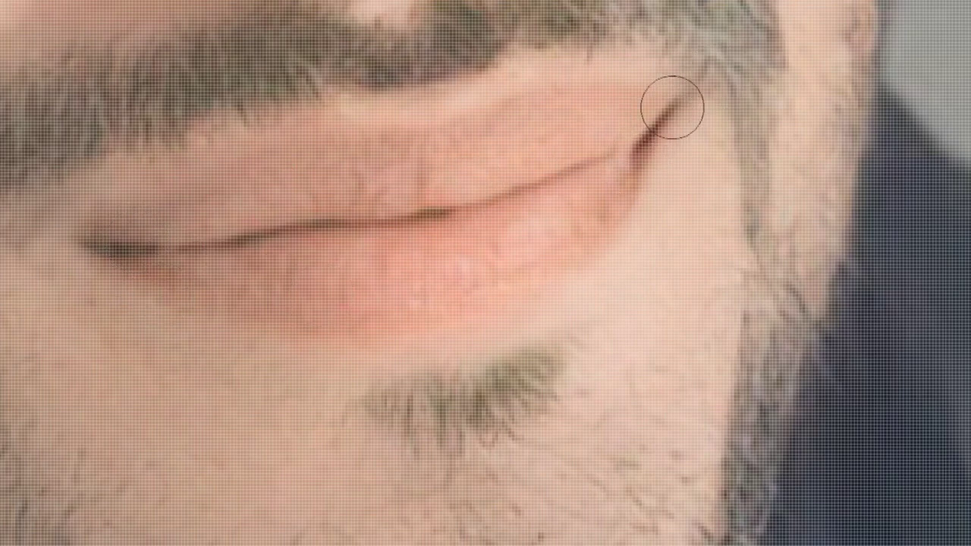
{"action": "scroll", "coordinate": [524, 253], "scroll_direction": "down", "scroll_amount": 2}
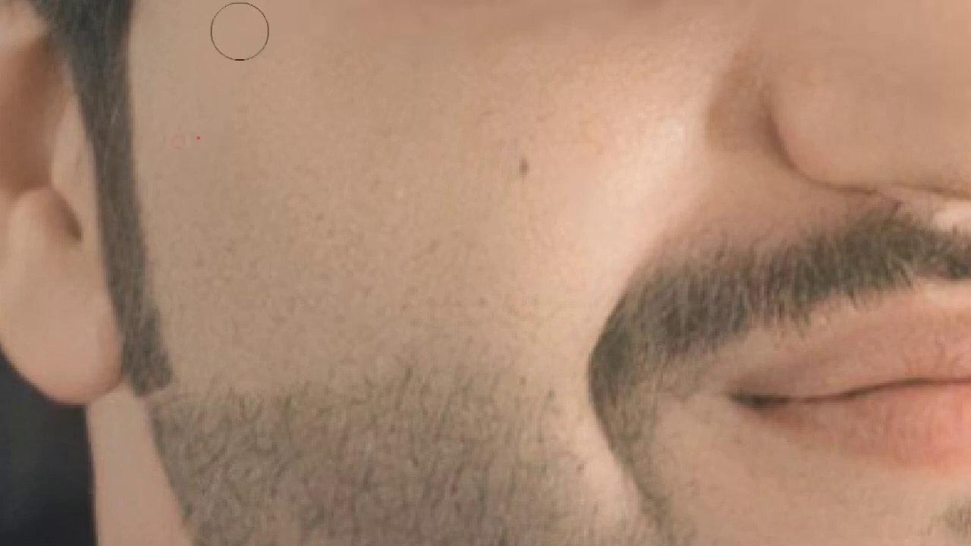
Clone fresh skin texture over the under-eye area, then enlarge the brush for the forehead
{"action": "left_click_drag", "start_coordinate": [211, 103], "coordinate": [226, 194]}
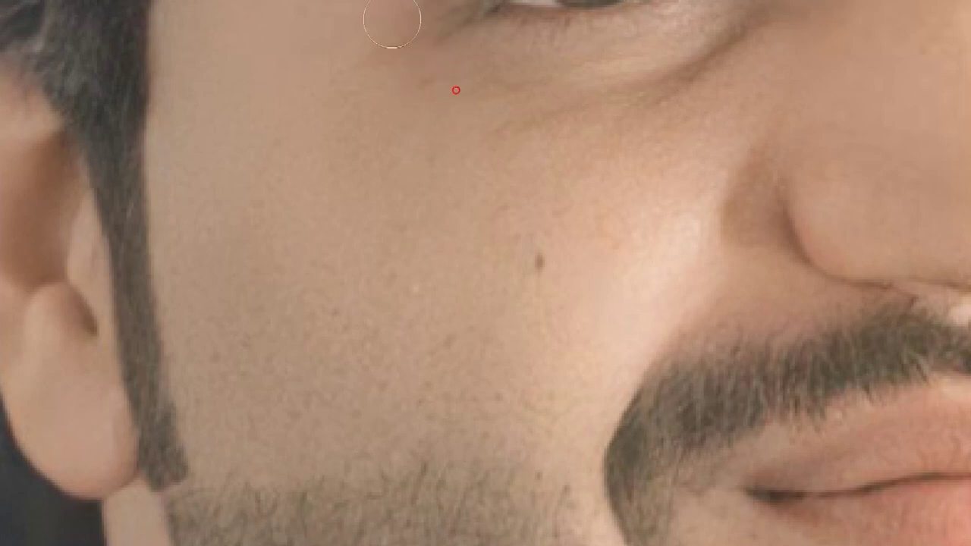
{"action": "left_click_drag", "start_coordinate": [464, 101], "coordinate": [434, 245]}
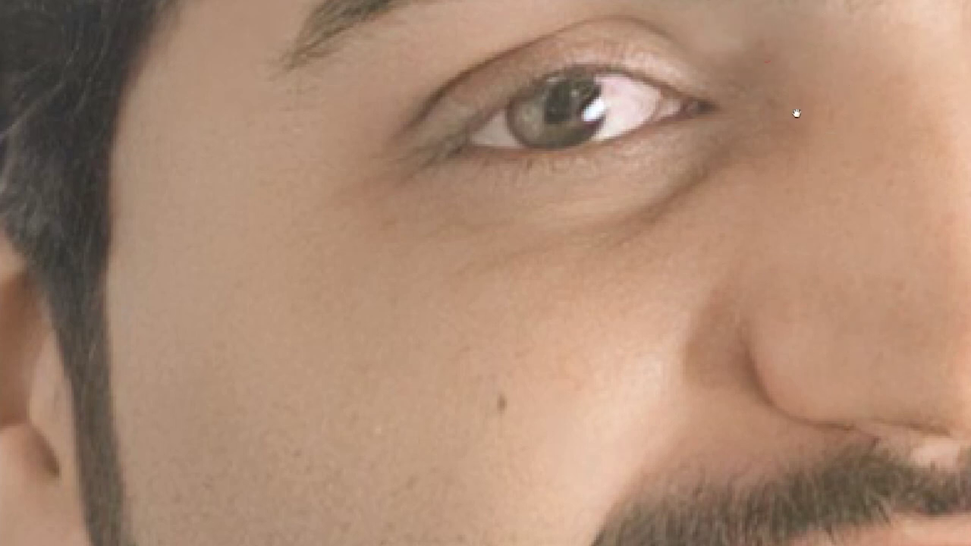
{"action": "left_click_drag", "start_coordinate": [796, 113], "coordinate": [796, 242]}
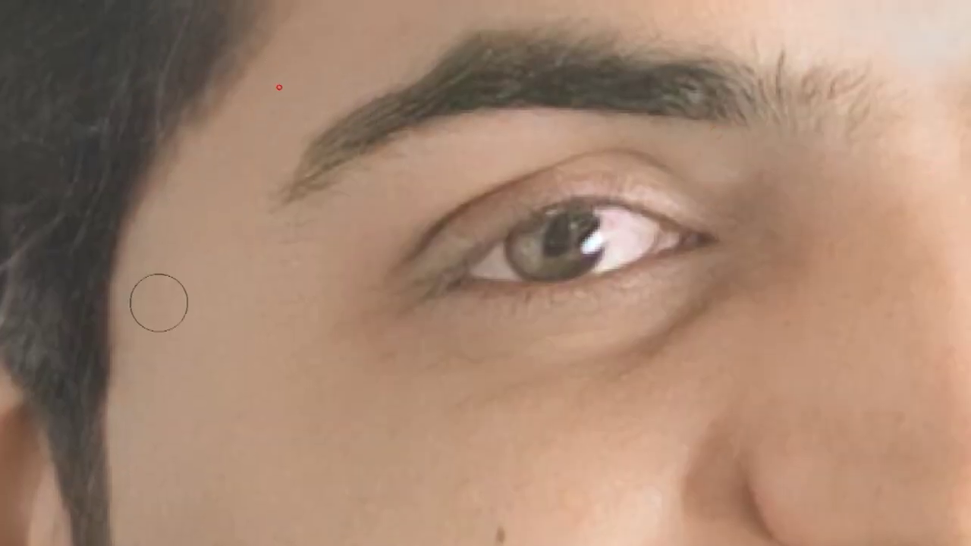
{"action": "left_click", "coordinate": [261, 59], "text": "alt"}
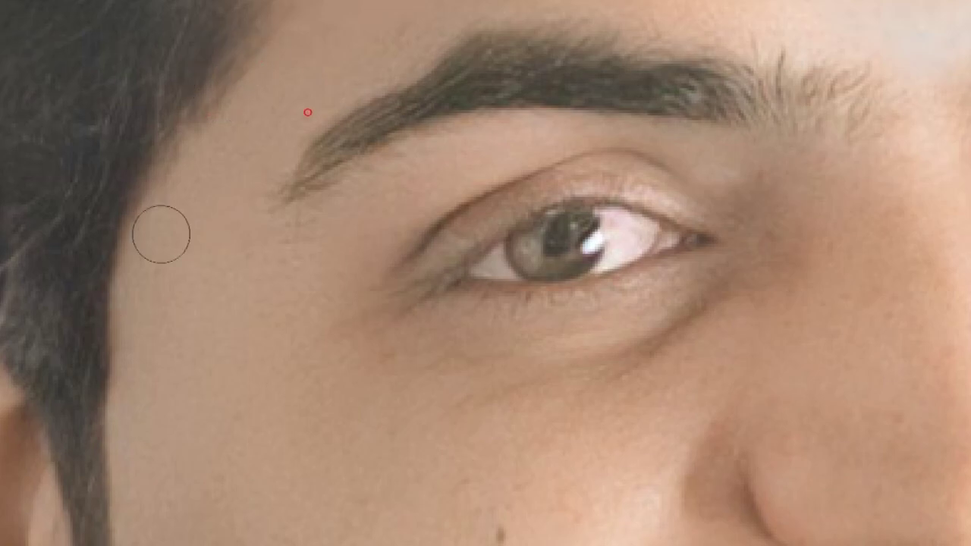
{"action": "scroll", "coordinate": [356, 197], "scroll_direction": "down", "scroll_amount": 3}
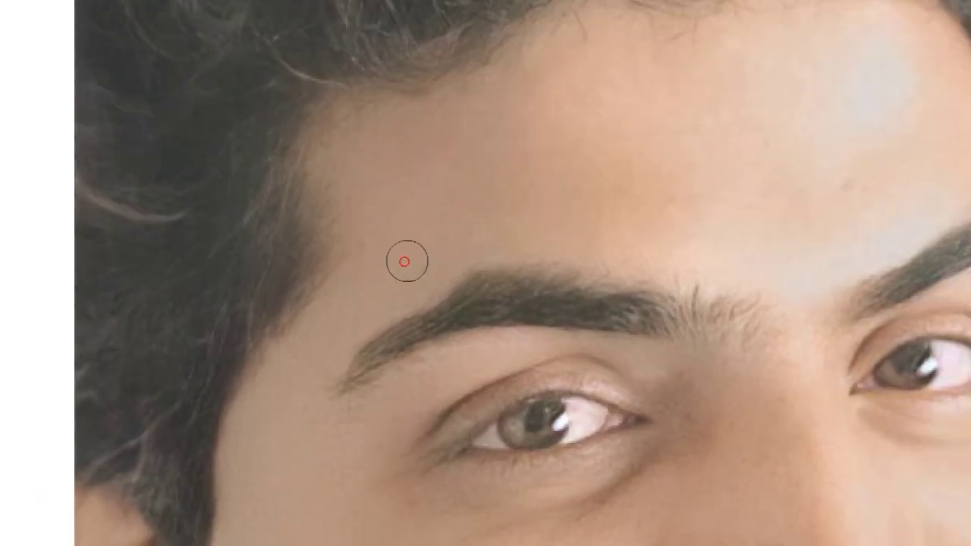
{"action": "key", "text": "bracketright"}
{"action": "key", "text": "bracketright"}
{"action": "key", "text": "bracketright"}
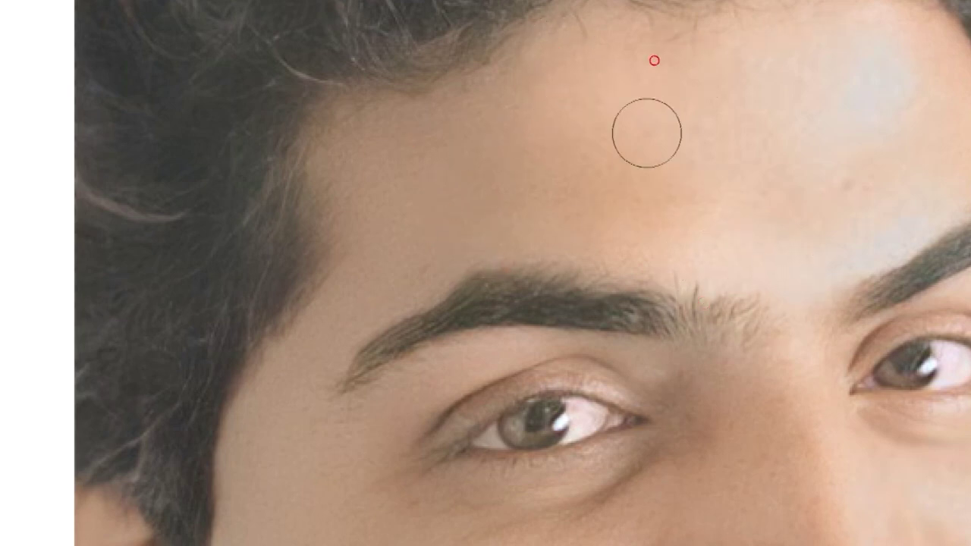
{"action": "scroll", "coordinate": [875, 147], "scroll_direction": "up", "scroll_amount": 3}
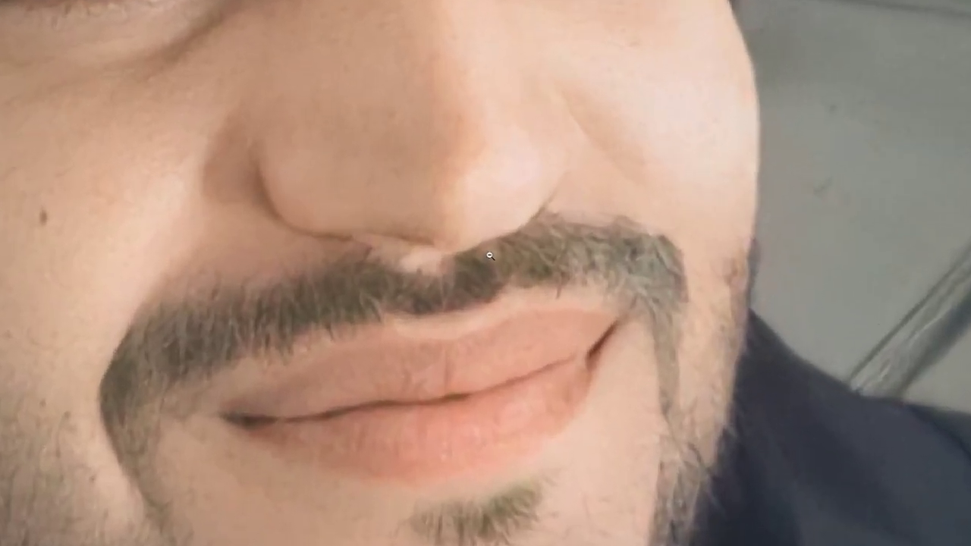
Zoom out and smooth the chin and nose skin, panning from the eyes down to the neck
{"action": "left_click", "coordinate": [489, 256], "text": "alt"}
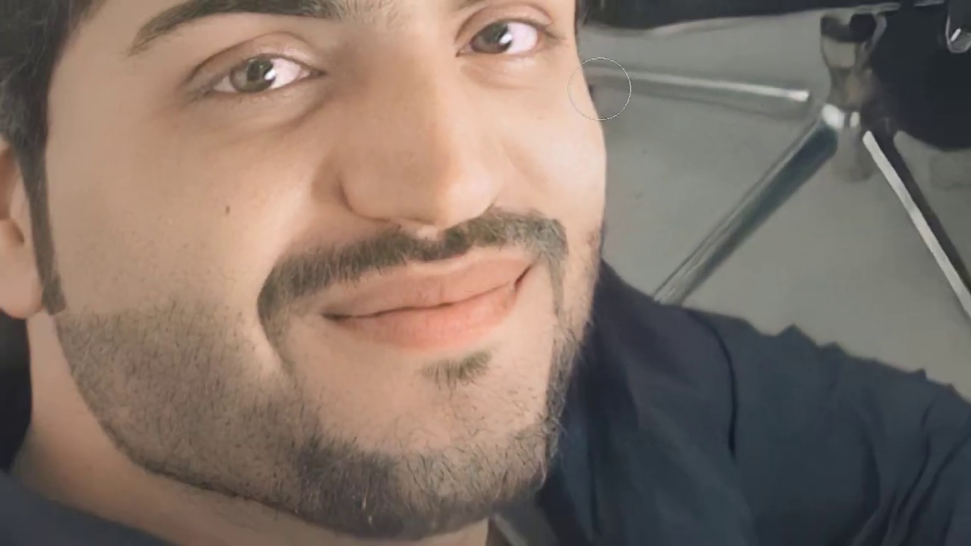
{"action": "right_click", "coordinate": [28, 200]}
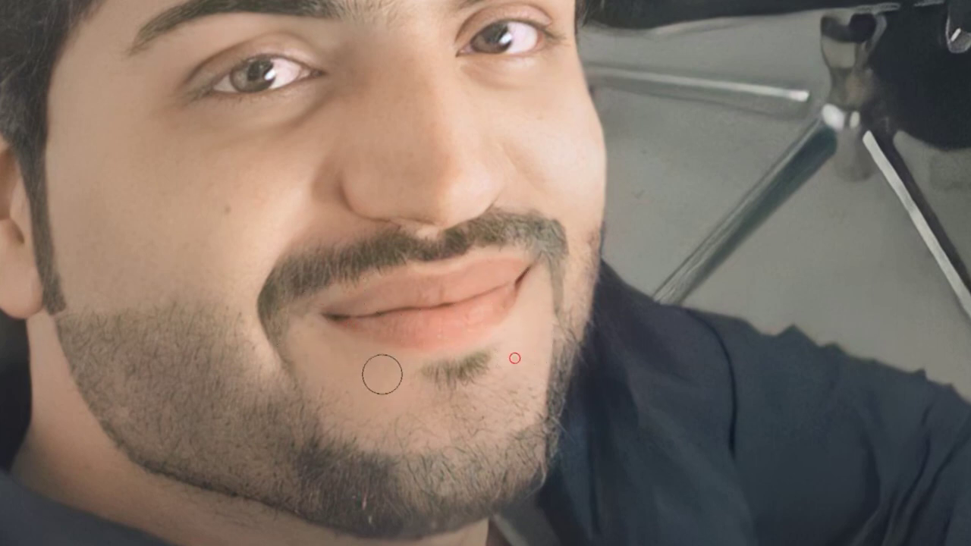
{"action": "left_click_drag", "start_coordinate": [339, 188], "coordinate": [354, 401]}
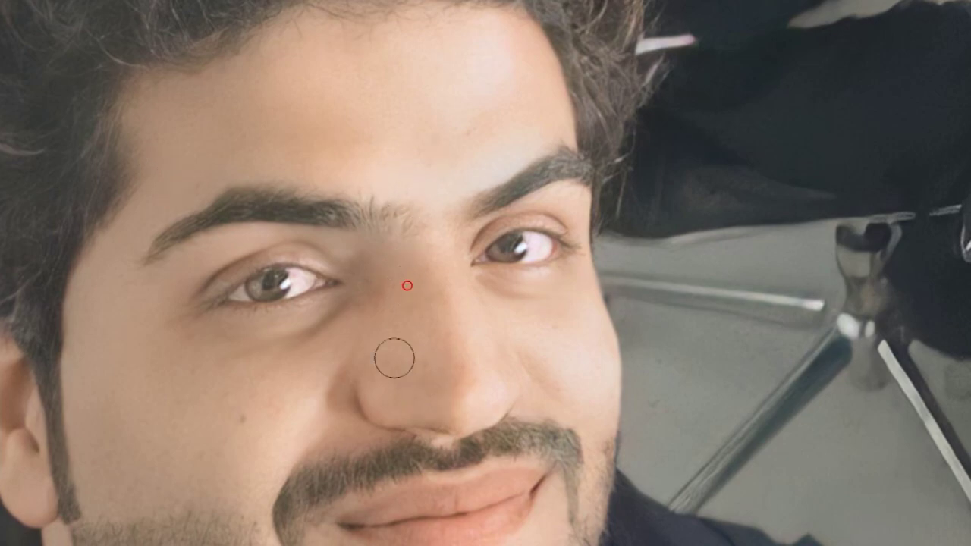
{"action": "left_click_drag", "start_coordinate": [512, 452], "coordinate": [512, 76]}
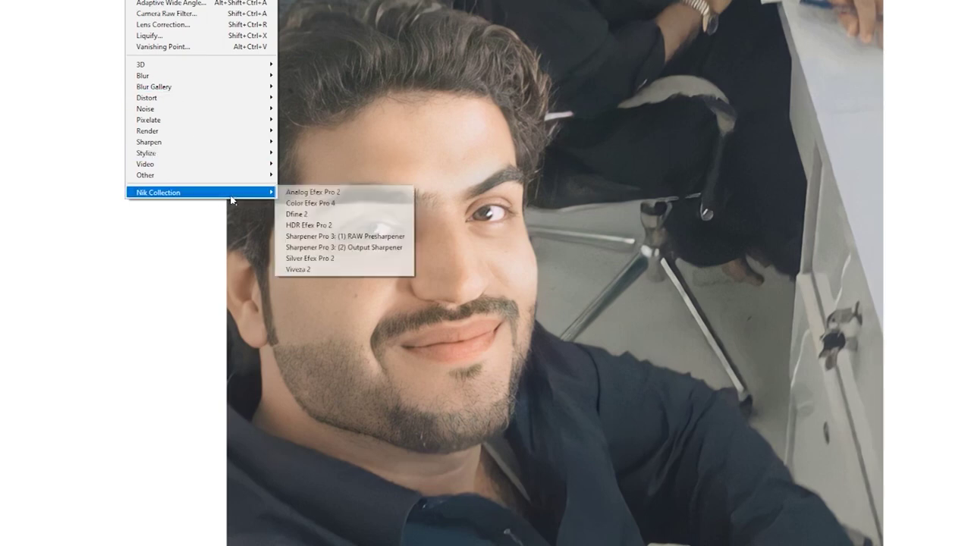
Open Color Efex Pro 4, zoom to 100% on the face and compare Graduated Filters on and off
{"action": "left_click", "coordinate": [314, 203]}
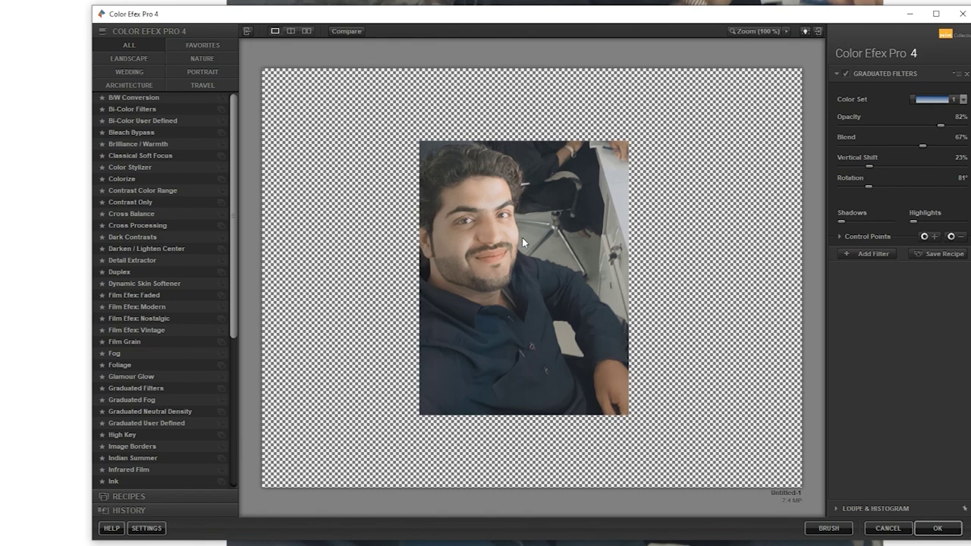
{"action": "left_click", "coordinate": [494, 212]}
{"action": "mouse_move", "coordinate": [548, 328]}
{"action": "left_mouse_down"}
{"action": "mouse_move", "coordinate": [540, 264]}
{"action": "mouse_move", "coordinate": [524, 247]}
{"action": "left_mouse_up"}
{"action": "left_click", "coordinate": [845, 74]}
{"action": "left_click", "coordinate": [846, 74]}
{"action": "left_click", "coordinate": [846, 74]}
{"action": "left_click", "coordinate": [846, 74]}
{"action": "left_click", "coordinate": [846, 74]}
{"action": "left_click", "coordinate": [846, 73]}
{"action": "left_click", "coordinate": [846, 74]}
{"action": "left_click", "coordinate": [846, 73]}
{"action": "left_click", "coordinate": [846, 73]}
{"action": "left_click", "coordinate": [845, 74]}
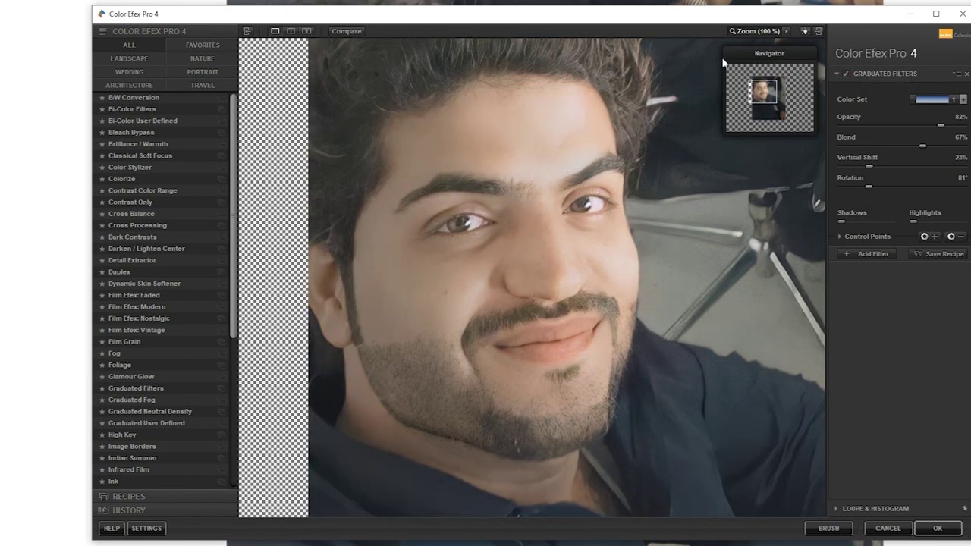
Magnify the preview to 200% and compare the face with and without the effect
{"action": "left_click", "coordinate": [575, 140]}
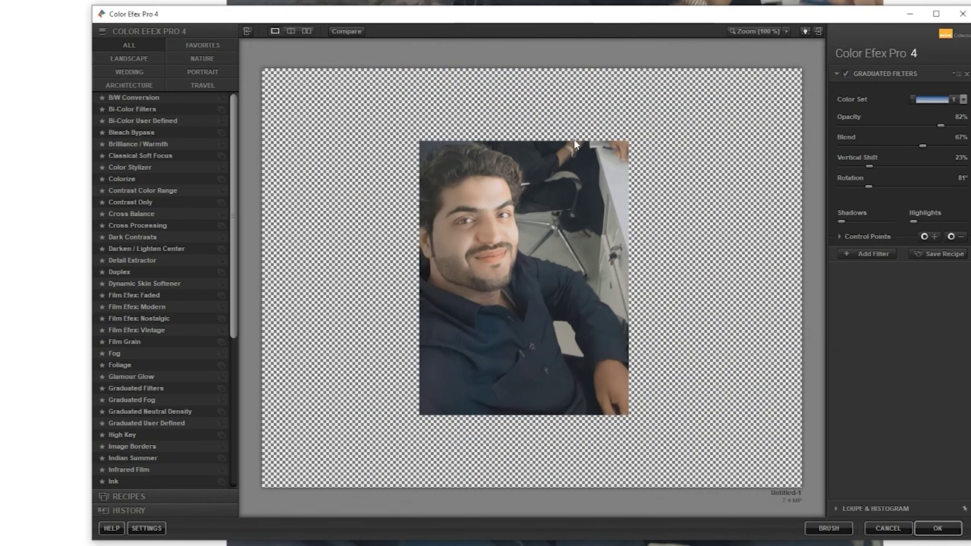
{"action": "left_click", "coordinate": [786, 31]}
{"action": "left_click", "coordinate": [794, 64]}
{"action": "left_click", "coordinate": [786, 31]}
{"action": "left_click", "coordinate": [798, 56]}
{"action": "left_click", "coordinate": [846, 73]}
{"action": "left_click", "coordinate": [846, 73]}
{"action": "left_click", "coordinate": [846, 74]}
{"action": "left_click", "coordinate": [846, 73]}
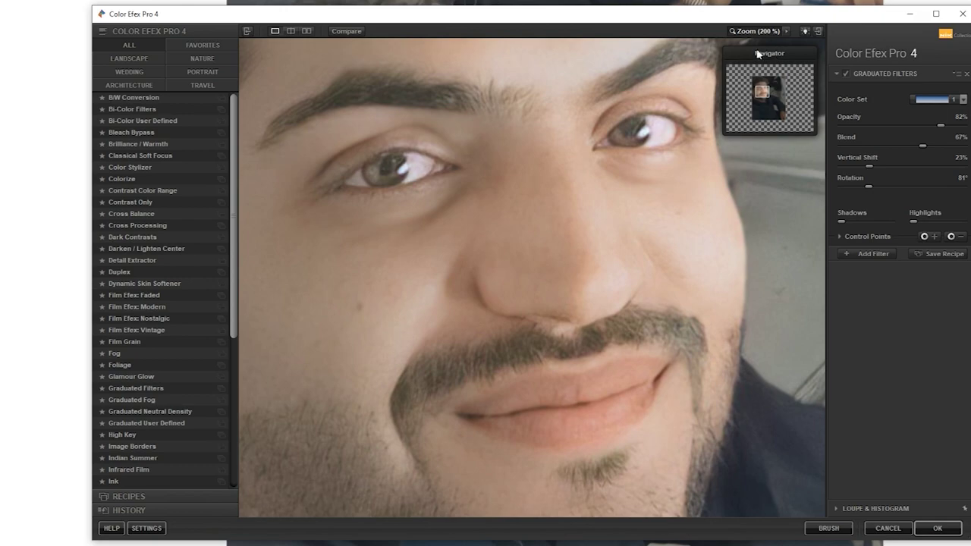
Show a split before-and-after view, then set the zoom back to 100% centred on the face
{"action": "left_click", "coordinate": [291, 31]}
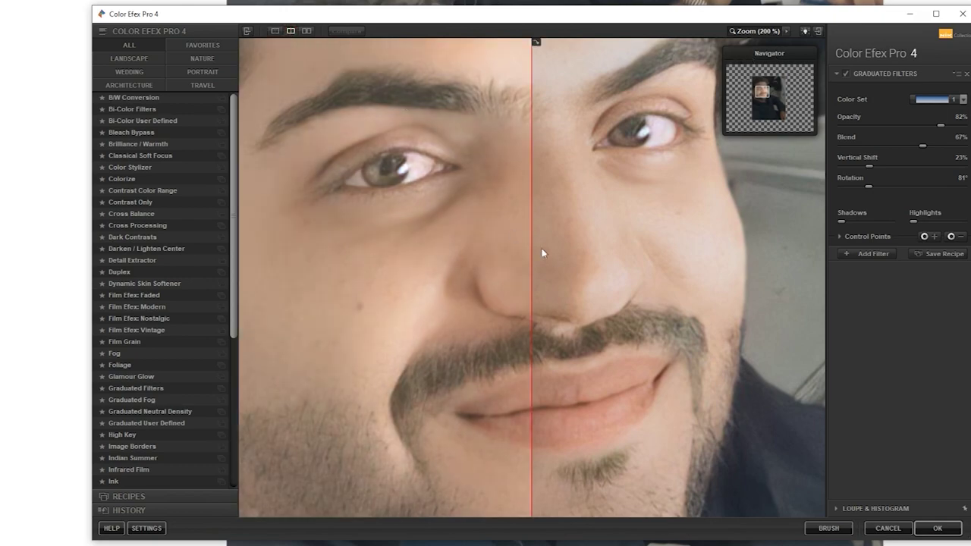
{"action": "left_click", "coordinate": [563, 257]}
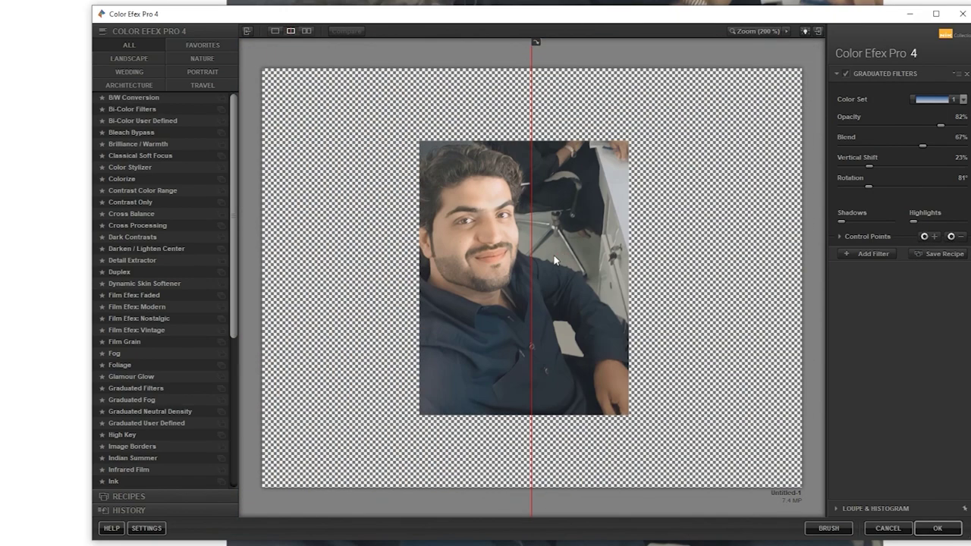
{"action": "left_click", "coordinate": [511, 215]}
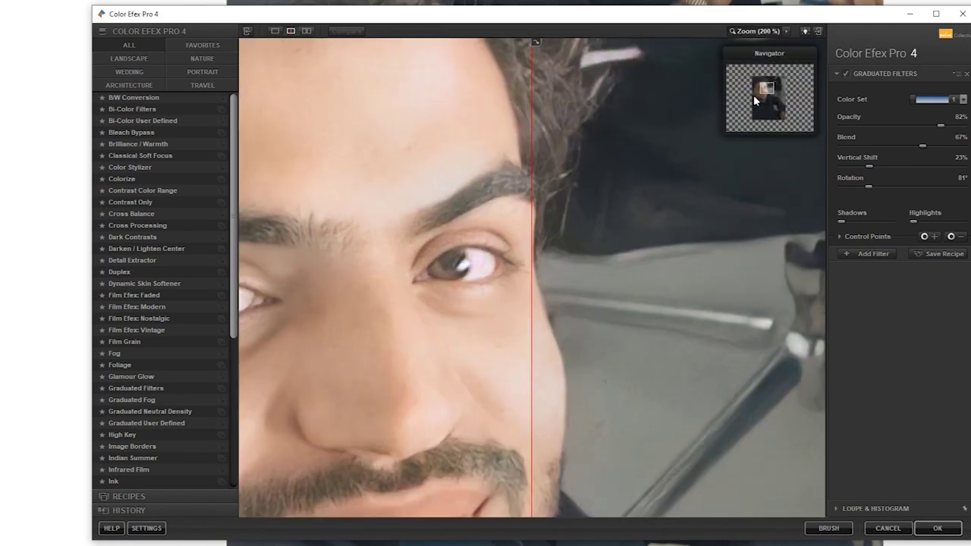
{"action": "left_click_drag", "start_coordinate": [765, 94], "coordinate": [751, 89]}
{"action": "left_click", "coordinate": [786, 31]}
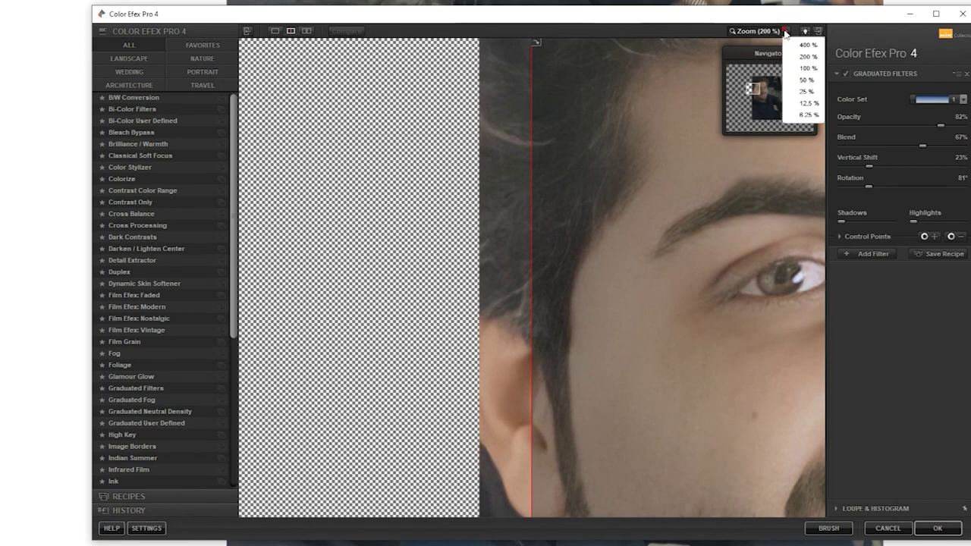
{"action": "left_click", "coordinate": [802, 75]}
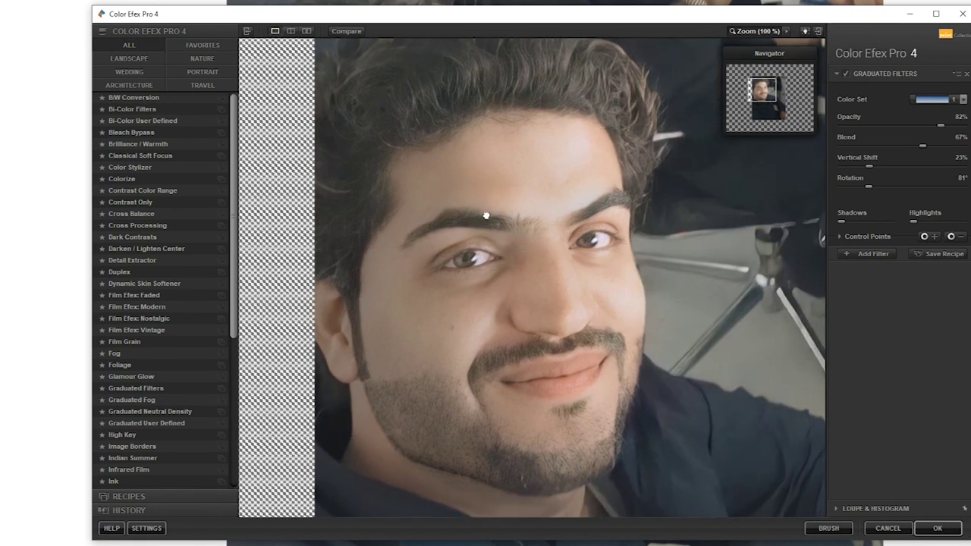
{"action": "left_click_drag", "start_coordinate": [589, 197], "coordinate": [477, 211]}
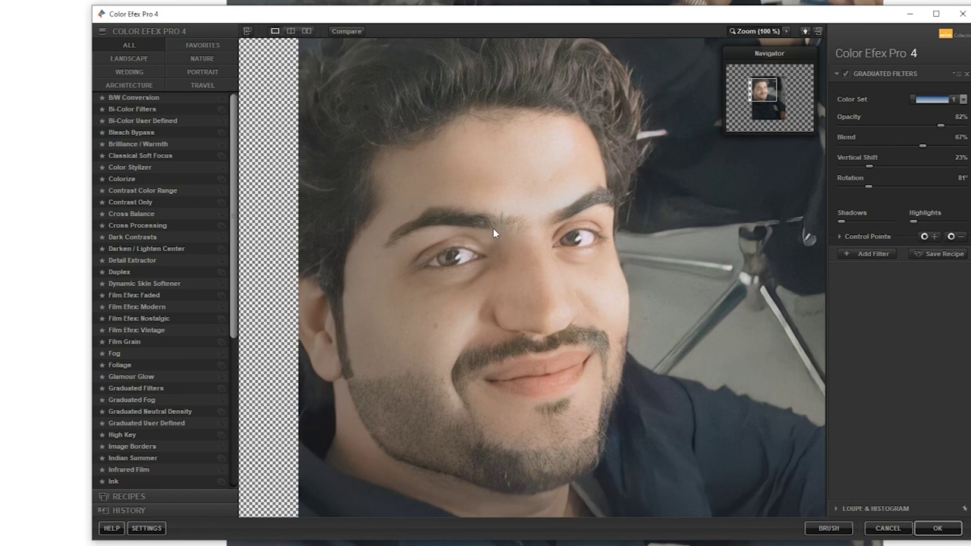
Toggle Graduated Filters repeatedly to compare, leaving the effect switched on
{"action": "left_click", "coordinate": [846, 74]}
{"action": "left_click", "coordinate": [846, 74]}
{"action": "left_click", "coordinate": [846, 74]}
{"action": "left_click", "coordinate": [845, 73]}
{"action": "left_click", "coordinate": [845, 73]}
{"action": "left_click", "coordinate": [846, 74]}
{"action": "left_click", "coordinate": [846, 74]}
{"action": "left_click", "coordinate": [845, 74]}
{"action": "left_click", "coordinate": [846, 74]}
{"action": "left_click", "coordinate": [846, 74]}
{"action": "left_click", "coordinate": [845, 74]}
{"action": "left_click", "coordinate": [846, 73]}
{"action": "left_click", "coordinate": [846, 74]}
{"action": "left_click", "coordinate": [845, 73]}
Apply Brilliance / Warmth with warmth about -64% and saturation about 45%, then click OK
{"action": "left_click", "coordinate": [130, 98]}
{"action": "left_click", "coordinate": [129, 109]}
{"action": "left_click", "coordinate": [131, 122]}
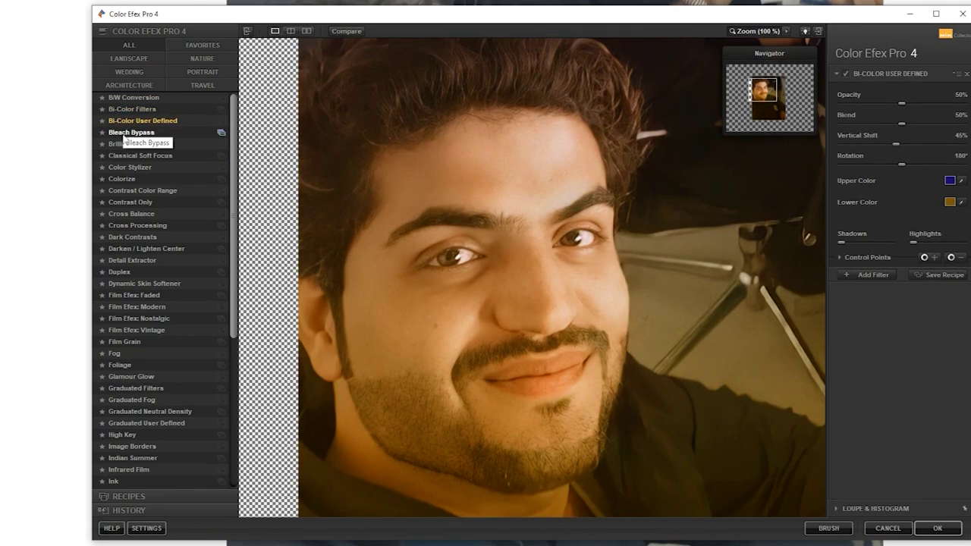
{"action": "left_click", "coordinate": [127, 133]}
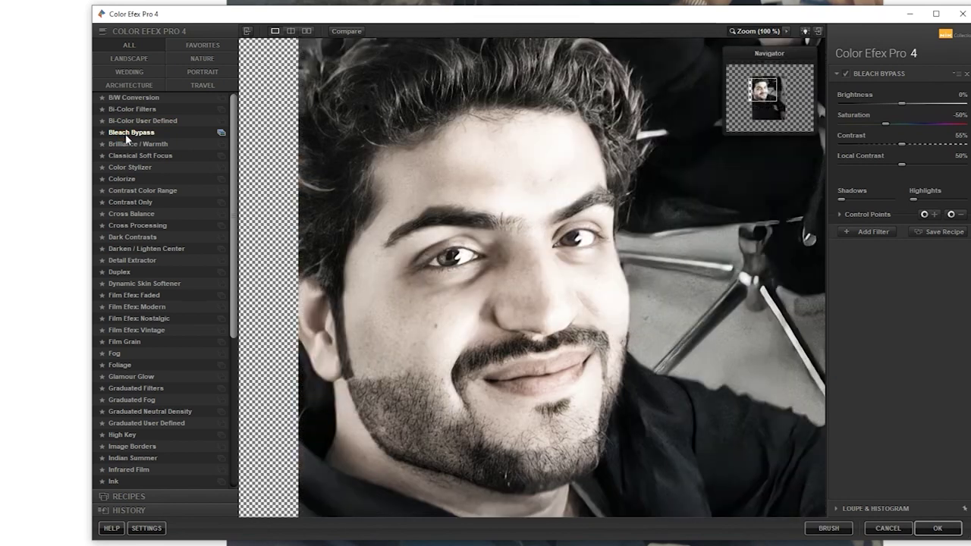
{"action": "left_click", "coordinate": [133, 145]}
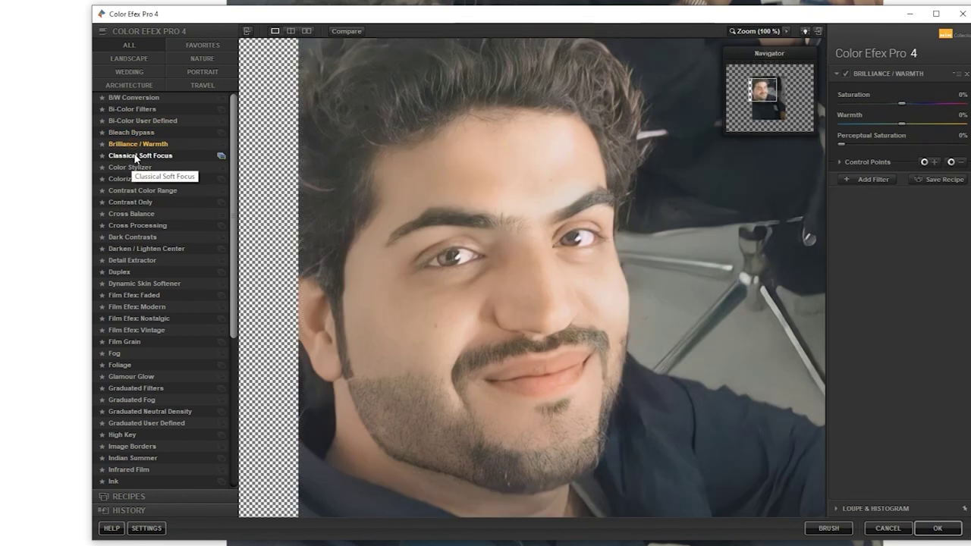
{"action": "left_click_drag", "start_coordinate": [902, 123], "coordinate": [856, 127]}
{"action": "left_click_drag", "start_coordinate": [901, 102], "coordinate": [928, 102]}
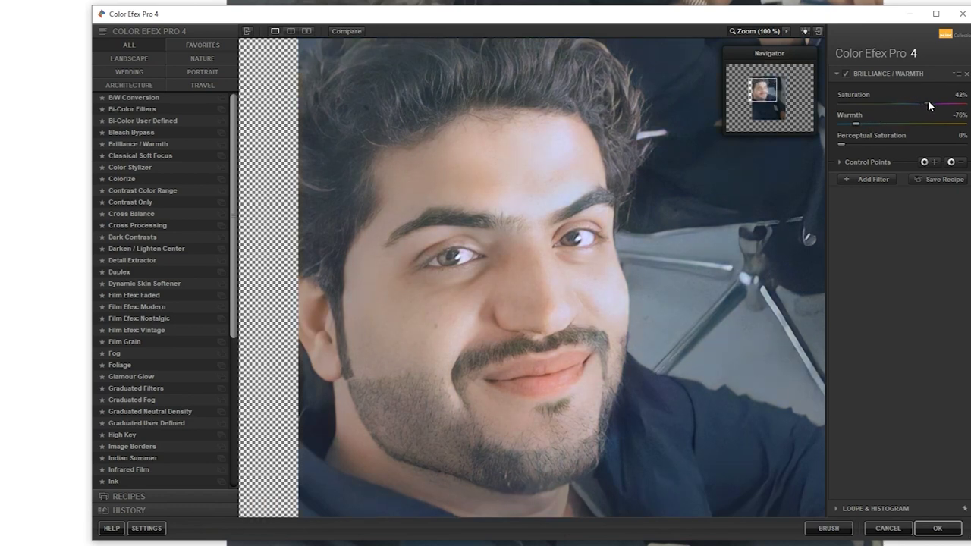
{"action": "mouse_move", "coordinate": [855, 125]}
{"action": "left_mouse_down"}
{"action": "mouse_move", "coordinate": [868, 125]}
{"action": "mouse_move", "coordinate": [855, 123]}
{"action": "left_mouse_up"}
{"action": "left_click_drag", "start_coordinate": [915, 104], "coordinate": [930, 104]}
{"action": "left_click", "coordinate": [935, 528]}
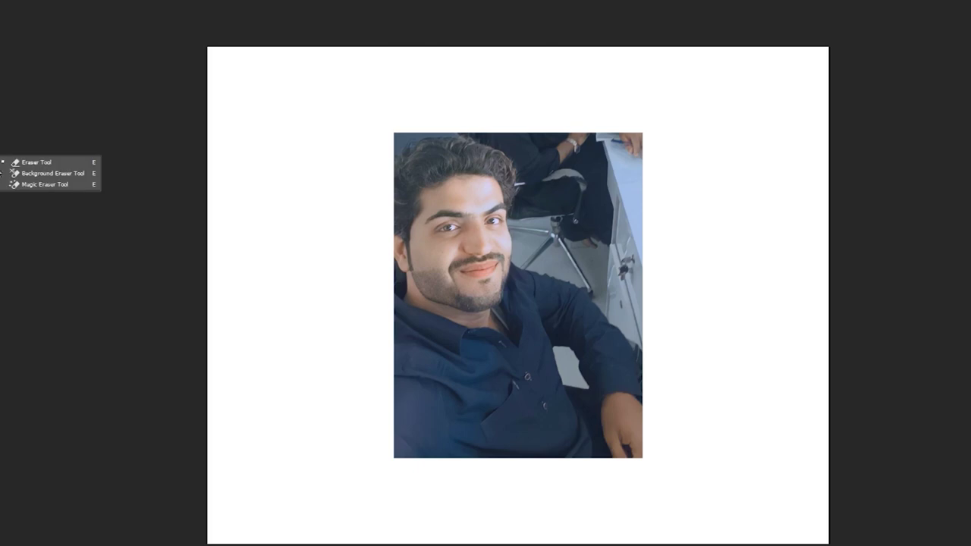
Zoom into the face and apply Filter > Sharpen > Sharpen to the photo
{"action": "left_click", "coordinate": [14, 187]}
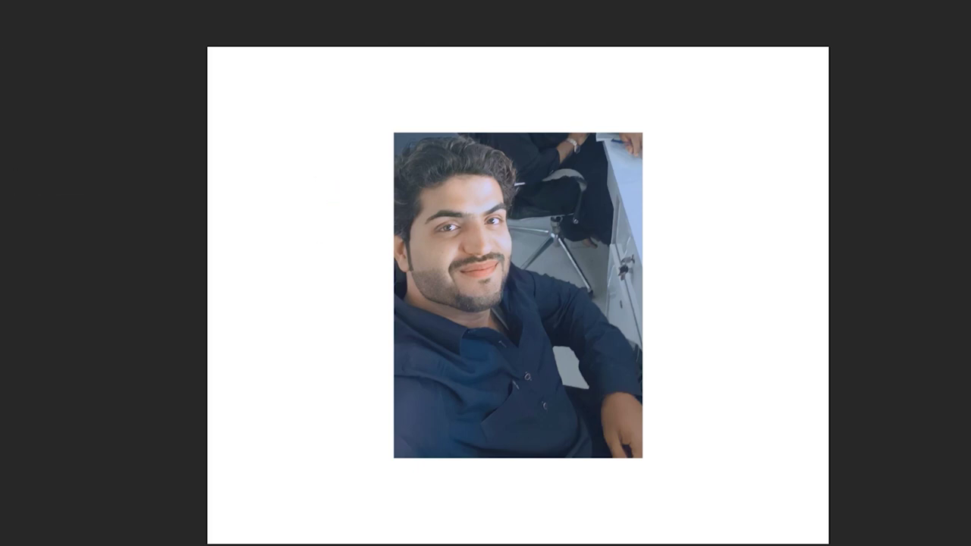
{"action": "scroll", "coordinate": [453, 241], "scroll_direction": "up", "scroll_amount": 3}
{"action": "scroll", "coordinate": [511, 266], "scroll_direction": "up", "scroll_amount": 3}
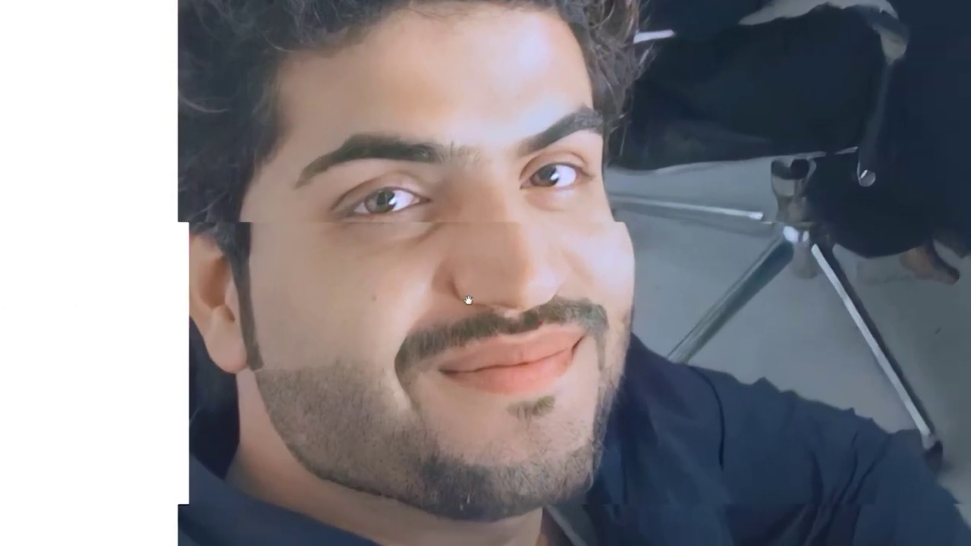
{"action": "scroll", "coordinate": [485, 273], "scroll_direction": "up", "scroll_amount": 3}
{"action": "scroll", "coordinate": [426, 273], "scroll_direction": "up", "scroll_amount": 3}
{"action": "scroll", "coordinate": [426, 274], "scroll_direction": "down", "scroll_amount": 1}
{"action": "scroll", "coordinate": [413, 277], "scroll_direction": "down", "scroll_amount": 3}
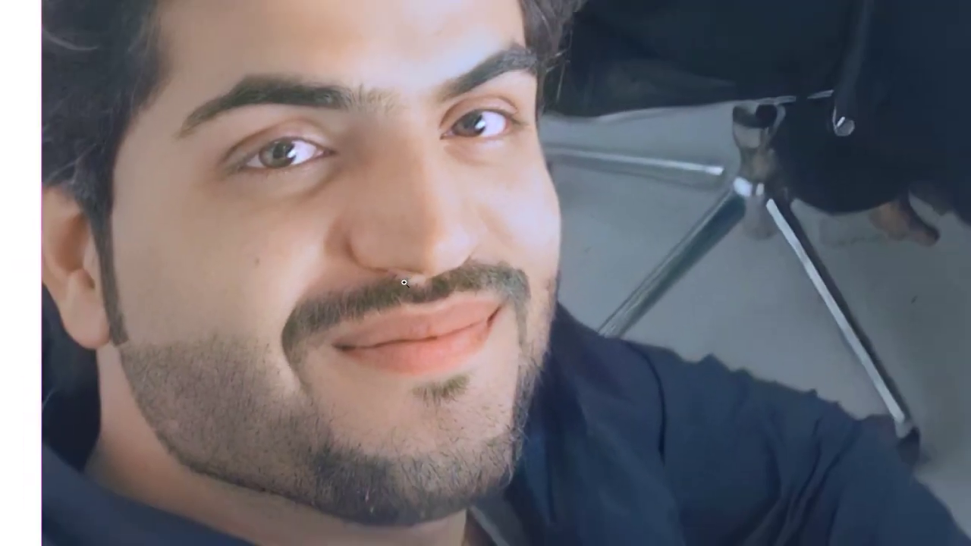
{"action": "scroll", "coordinate": [379, 285], "scroll_direction": "down", "scroll_amount": 2}
{"action": "left_click", "coordinate": [152, 1]}
{"action": "mouse_move", "coordinate": [143, 75]}
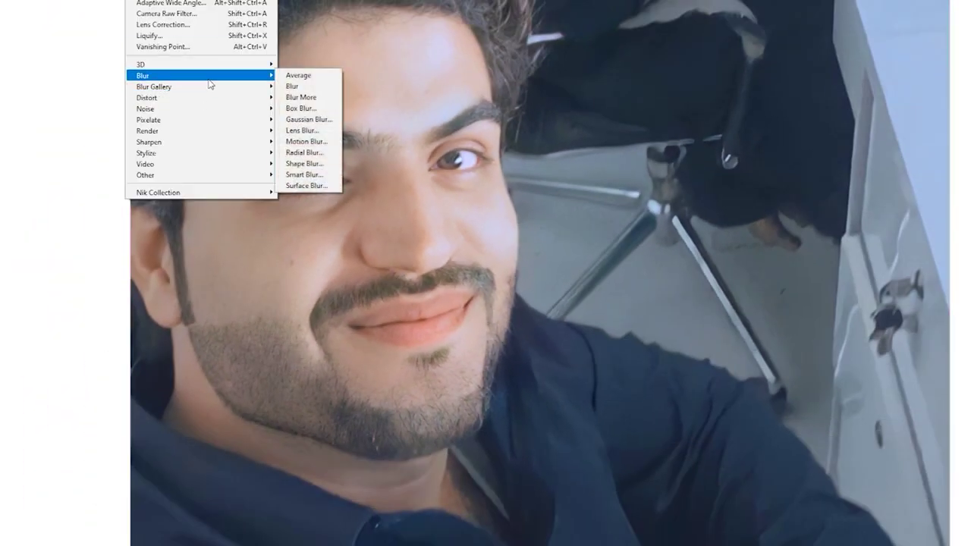
{"action": "left_click", "coordinate": [304, 153]}
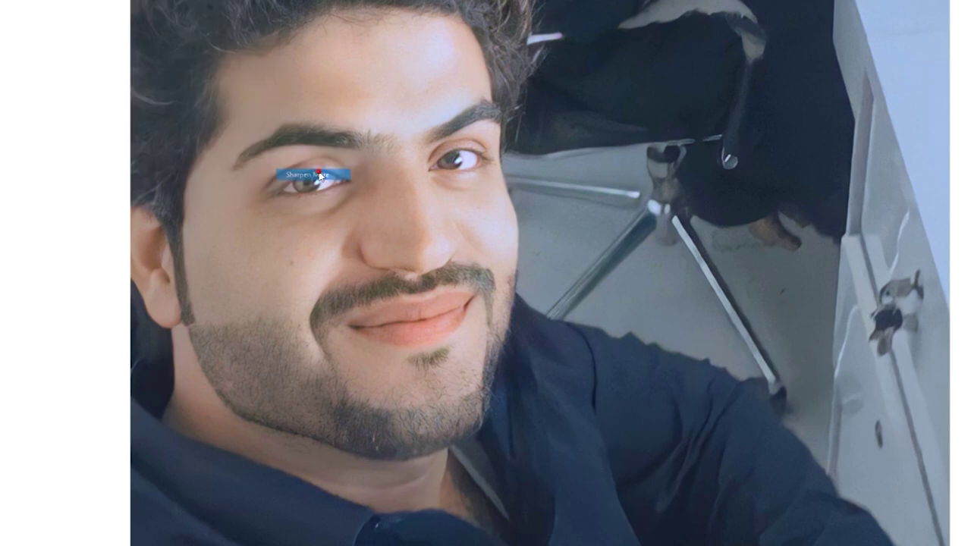
Zoom in to inspect the sharpened face and beard, briefly opening and closing the Edit menu
{"action": "scroll", "coordinate": [374, 302], "scroll_direction": "down", "scroll_amount": 2}
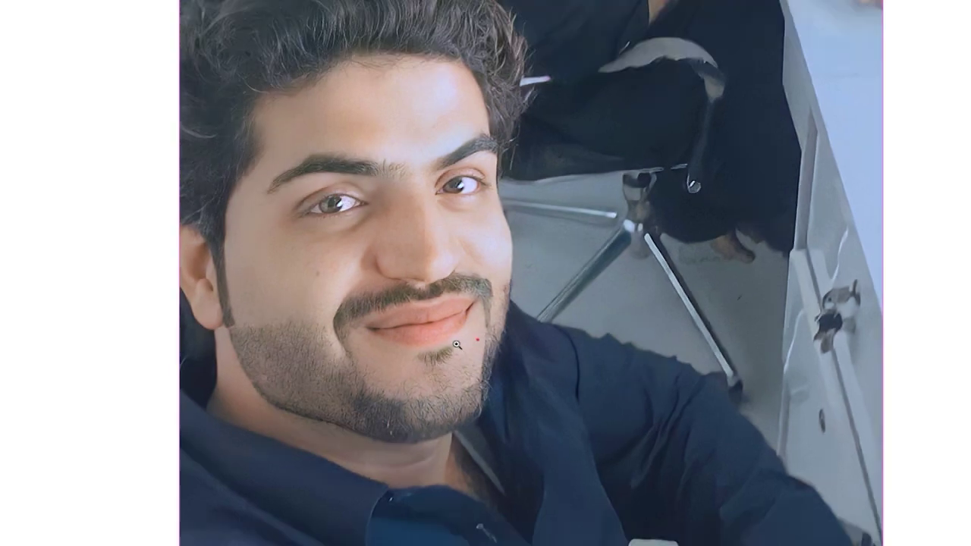
{"action": "scroll", "coordinate": [373, 302], "scroll_direction": "down", "scroll_amount": 2}
{"action": "scroll", "coordinate": [425, 327], "scroll_direction": "up", "scroll_amount": 1}
{"action": "scroll", "coordinate": [479, 352], "scroll_direction": "up", "scroll_amount": 4}
{"action": "scroll", "coordinate": [478, 352], "scroll_direction": "up", "scroll_amount": 2}
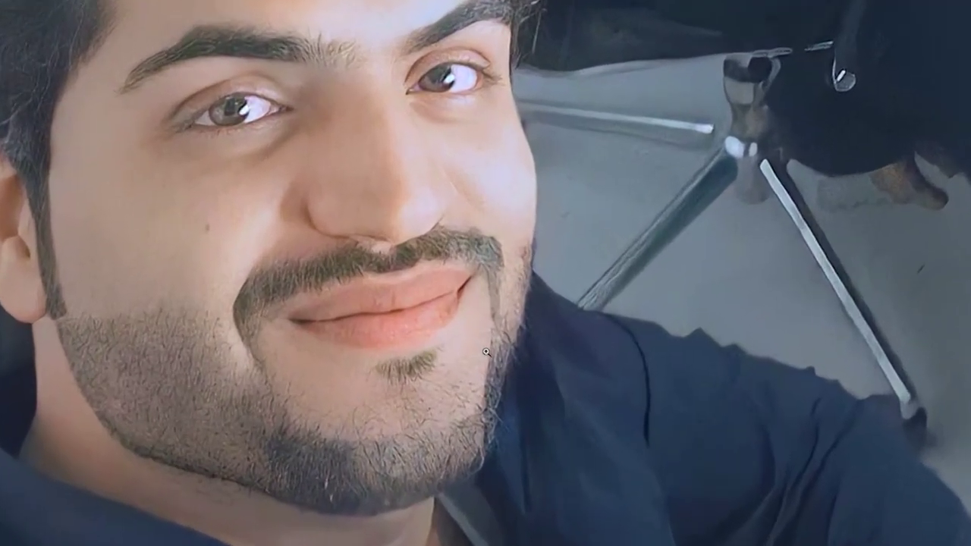
{"action": "scroll", "coordinate": [455, 349], "scroll_direction": "up", "scroll_amount": 1}
{"action": "scroll", "coordinate": [425, 342], "scroll_direction": "up", "scroll_amount": 1}
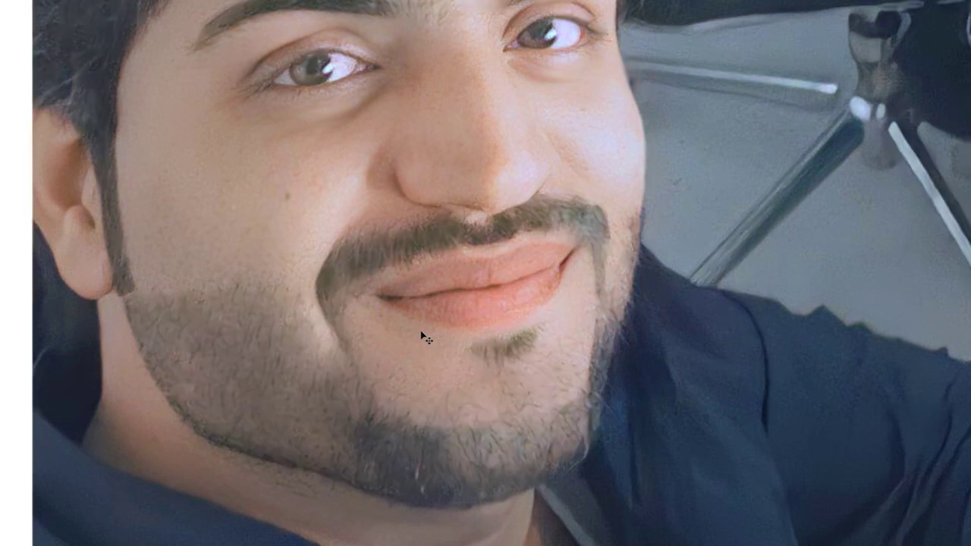
{"action": "key", "text": "alt+e"}
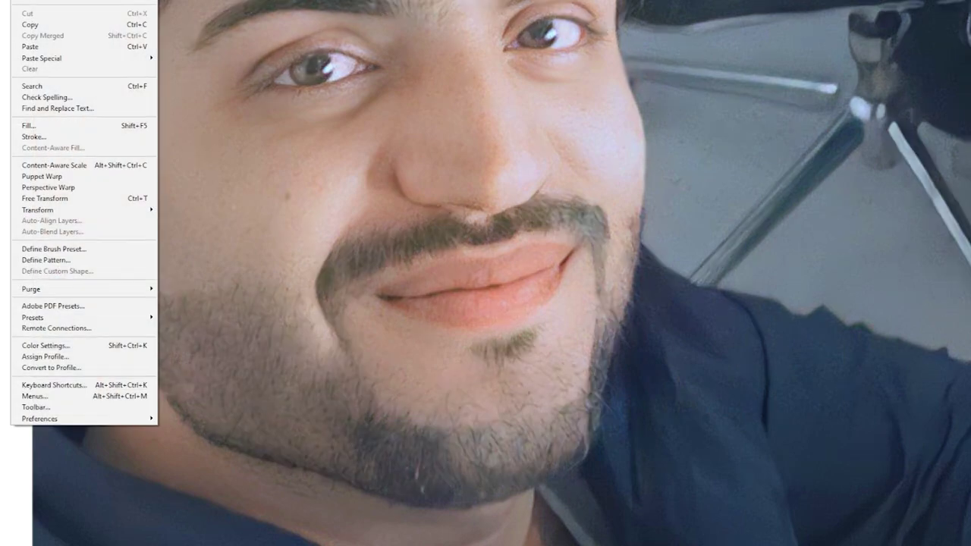
{"action": "key", "text": "Escape"}
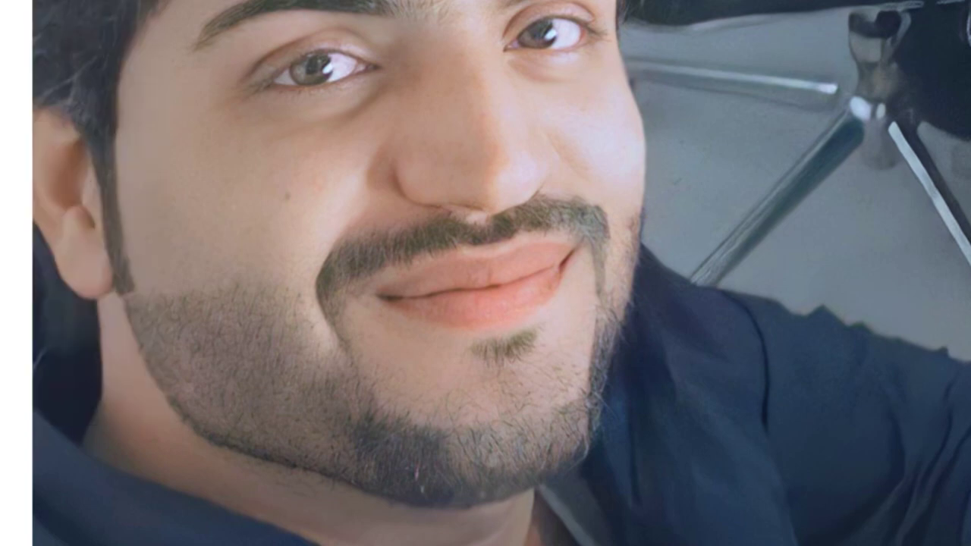
{"action": "key", "text": "alt+e"}
{"action": "key", "text": "Escape"}
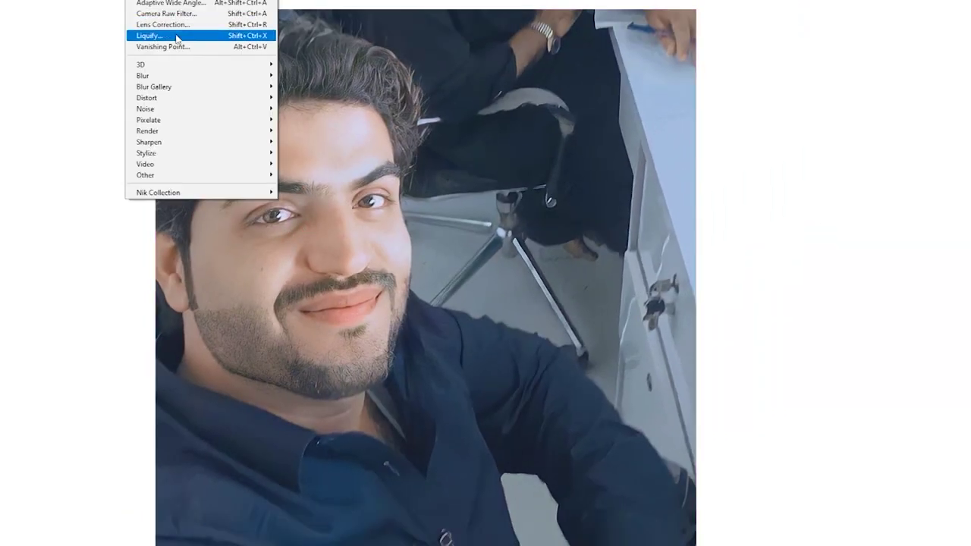
In the Camera Raw Filter, keep tint at 0, cool temperature to about -4, darken exposure to -0.90, and adjust contrast
{"action": "left_click", "coordinate": [266, 37]}
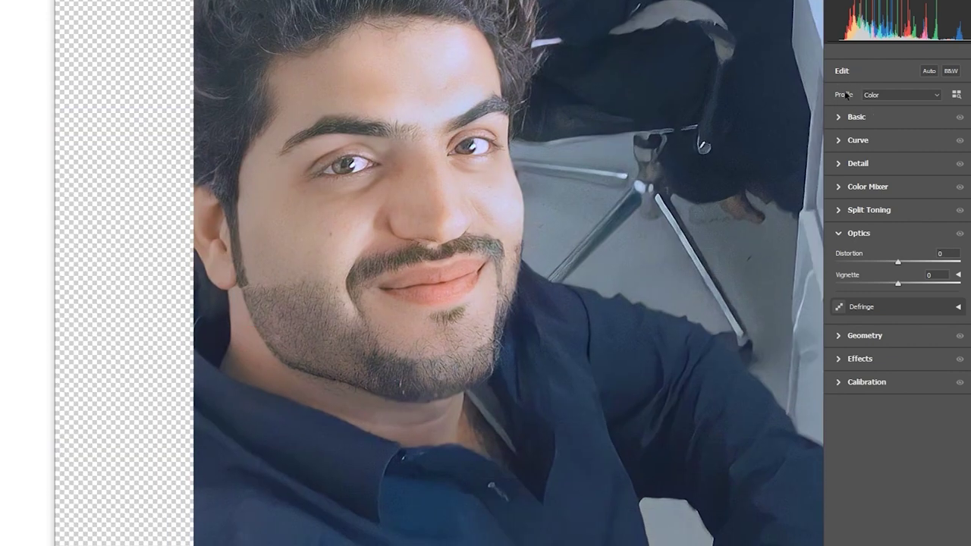
{"action": "left_click", "coordinate": [840, 118]}
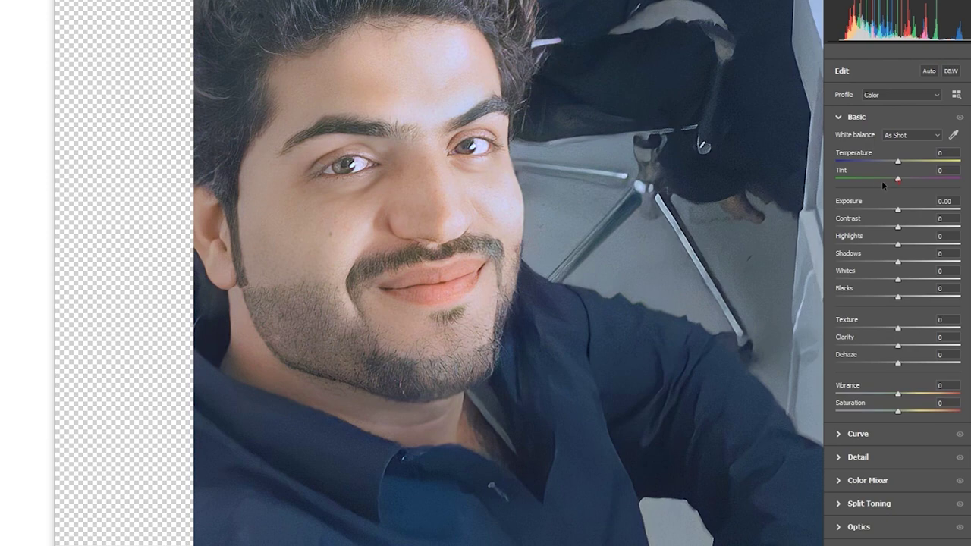
{"action": "left_click_drag", "start_coordinate": [880, 181], "coordinate": [932, 179]}
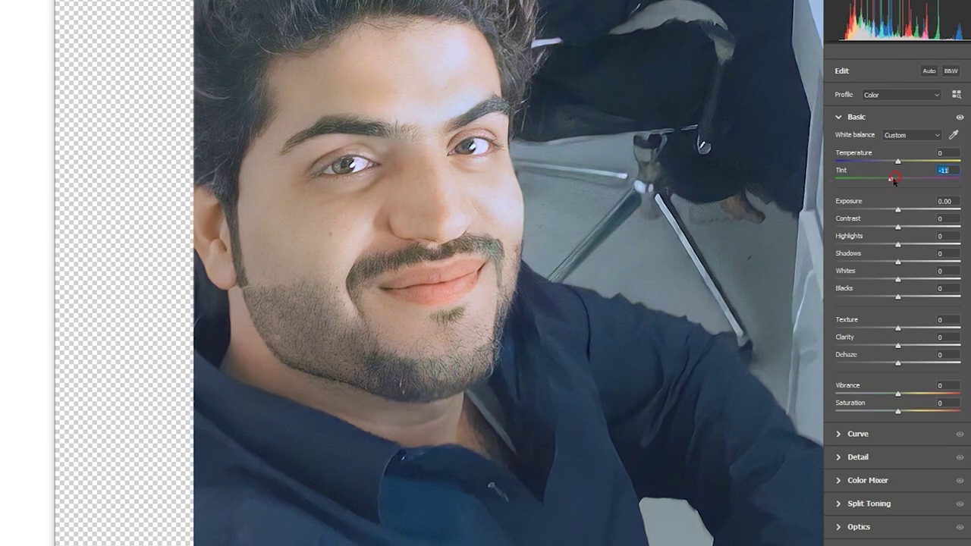
{"action": "double_click", "coordinate": [928, 179]}
{"action": "left_click_drag", "start_coordinate": [917, 162], "coordinate": [895, 163]}
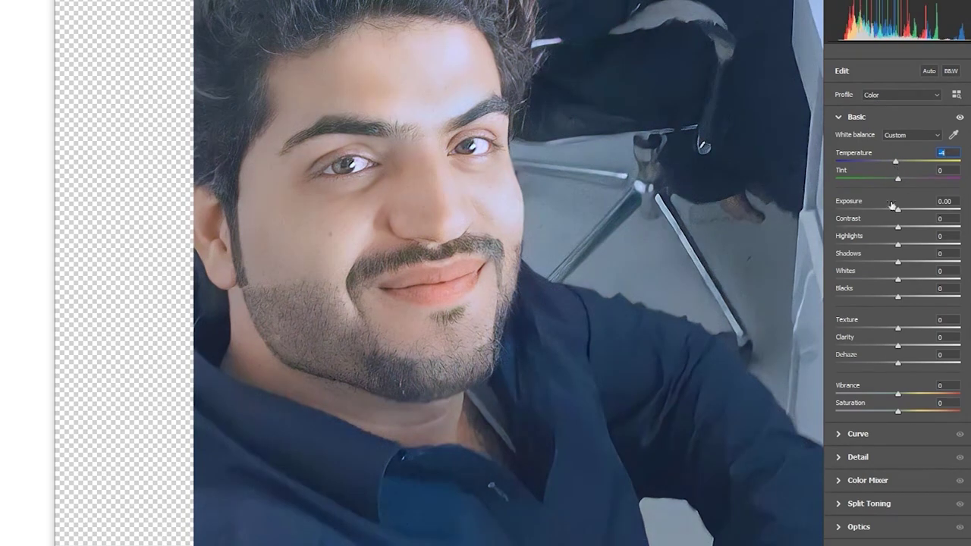
{"action": "left_click_drag", "start_coordinate": [898, 209], "coordinate": [887, 215]}
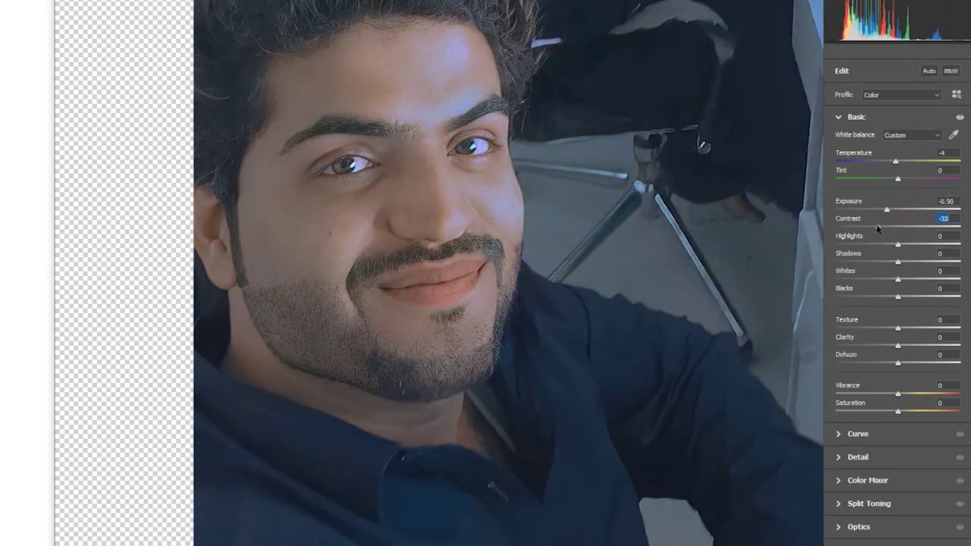
{"action": "mouse_move", "coordinate": [898, 228]}
{"action": "left_mouse_down"}
{"action": "mouse_move", "coordinate": [857, 229]}
{"action": "mouse_move", "coordinate": [914, 228]}
{"action": "left_mouse_up"}
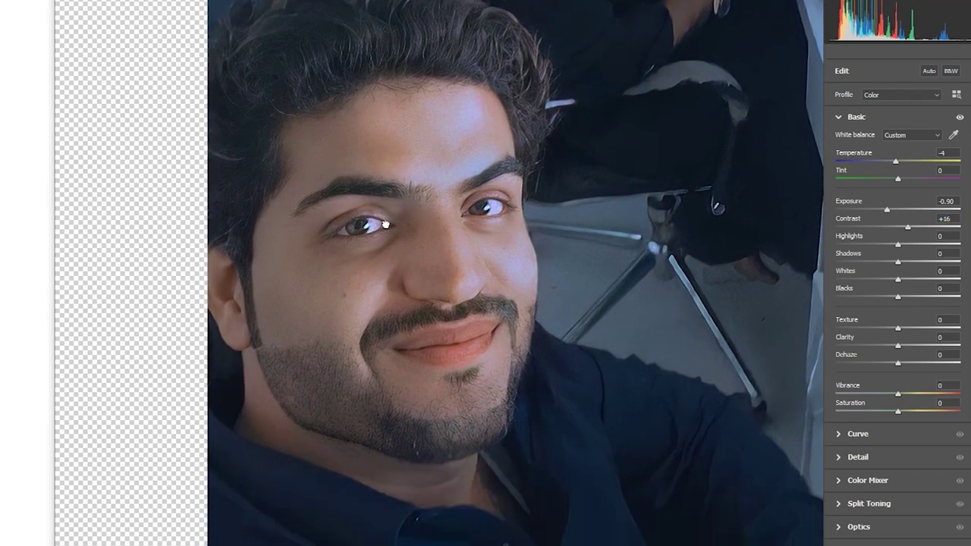
Set Highlights 0, Shadows -100, Whites +35, Vibrance 0 and Saturation +6
{"action": "scroll", "coordinate": [385, 224], "scroll_direction": "down", "scroll_amount": 3}
{"action": "scroll", "coordinate": [402, 255], "scroll_direction": "down", "scroll_amount": 2}
{"action": "mouse_move", "coordinate": [898, 247]}
{"action": "left_mouse_down"}
{"action": "mouse_move", "coordinate": [835, 244]}
{"action": "mouse_move", "coordinate": [844, 254]}
{"action": "mouse_move", "coordinate": [902, 260]}
{"action": "left_mouse_up"}
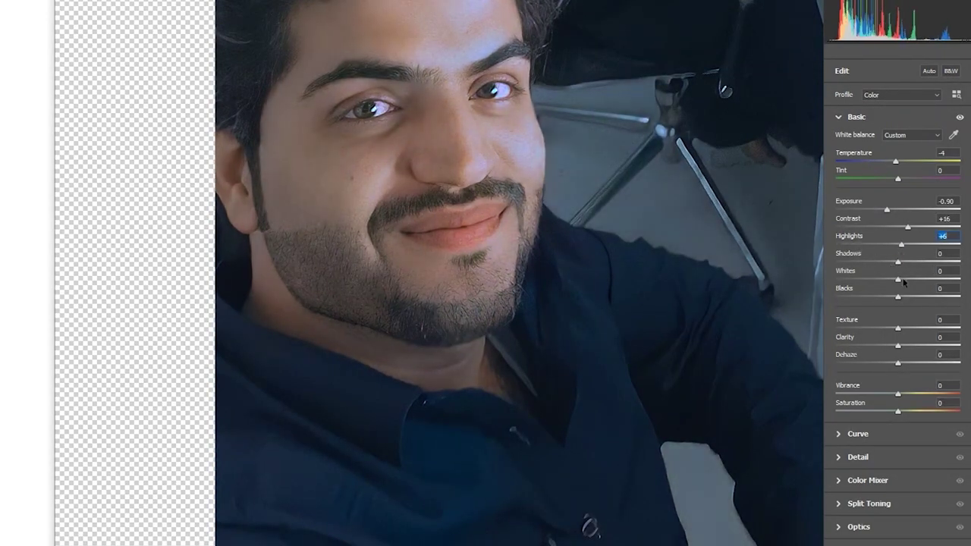
{"action": "double_click", "coordinate": [901, 247]}
{"action": "left_click_drag", "start_coordinate": [880, 262], "coordinate": [911, 272]}
{"action": "left_click_drag", "start_coordinate": [836, 261], "coordinate": [923, 263]}
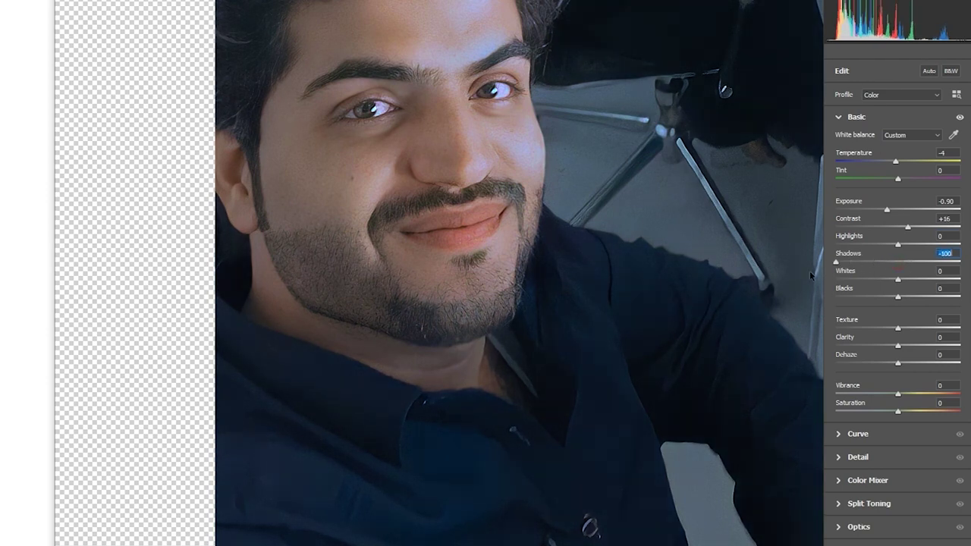
{"action": "key", "text": "ctrl+z"}
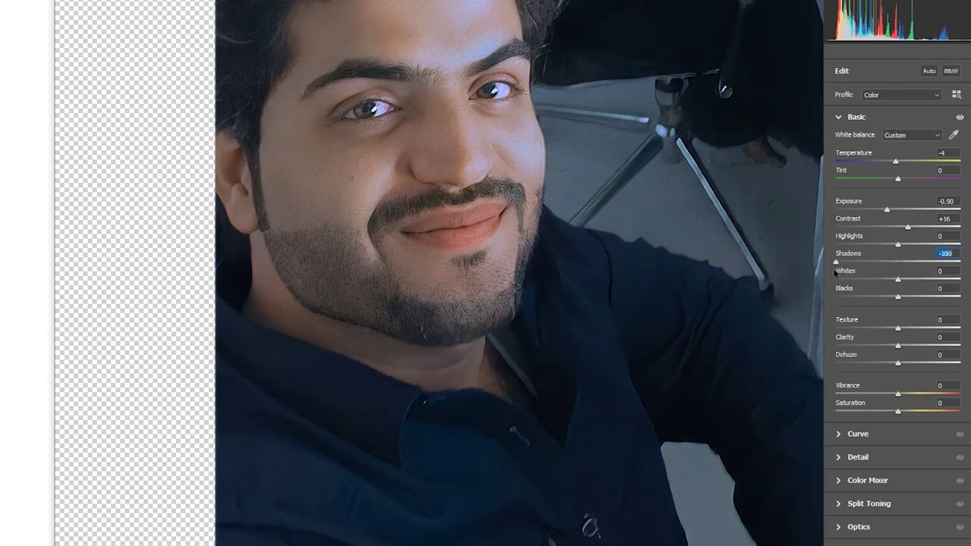
{"action": "left_click_drag", "start_coordinate": [901, 280], "coordinate": [920, 281]}
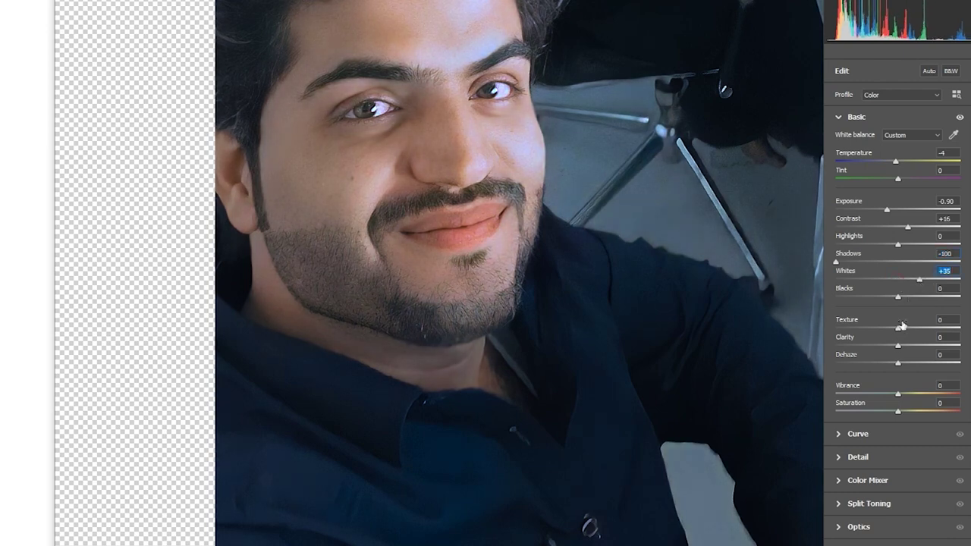
{"action": "mouse_move", "coordinate": [898, 411]}
{"action": "left_mouse_down"}
{"action": "mouse_move", "coordinate": [913, 412]}
{"action": "mouse_move", "coordinate": [909, 395]}
{"action": "left_mouse_up"}
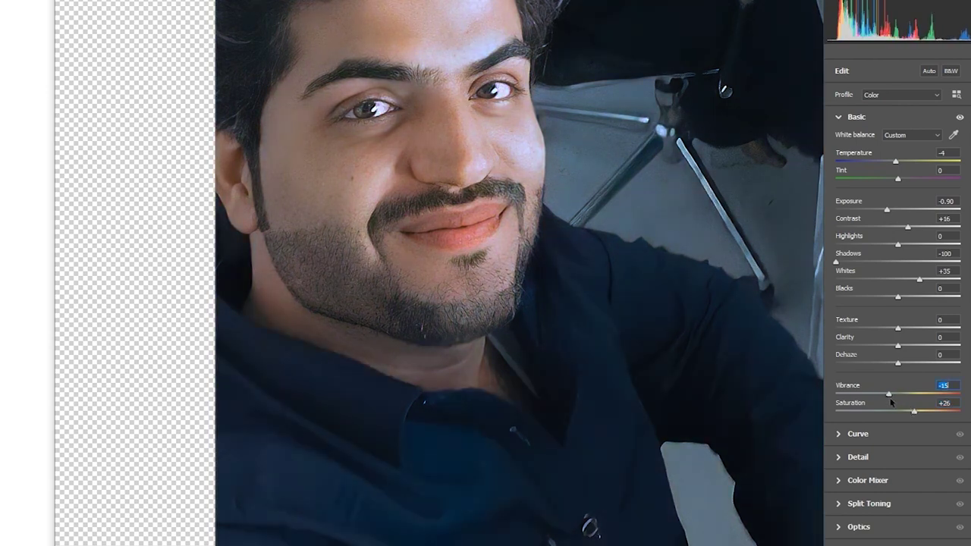
{"action": "left_click_drag", "start_coordinate": [910, 395], "coordinate": [892, 395]}
{"action": "double_click", "coordinate": [891, 394]}
{"action": "double_click", "coordinate": [914, 411]}
{"action": "left_click_drag", "start_coordinate": [899, 416], "coordinate": [903, 416]}
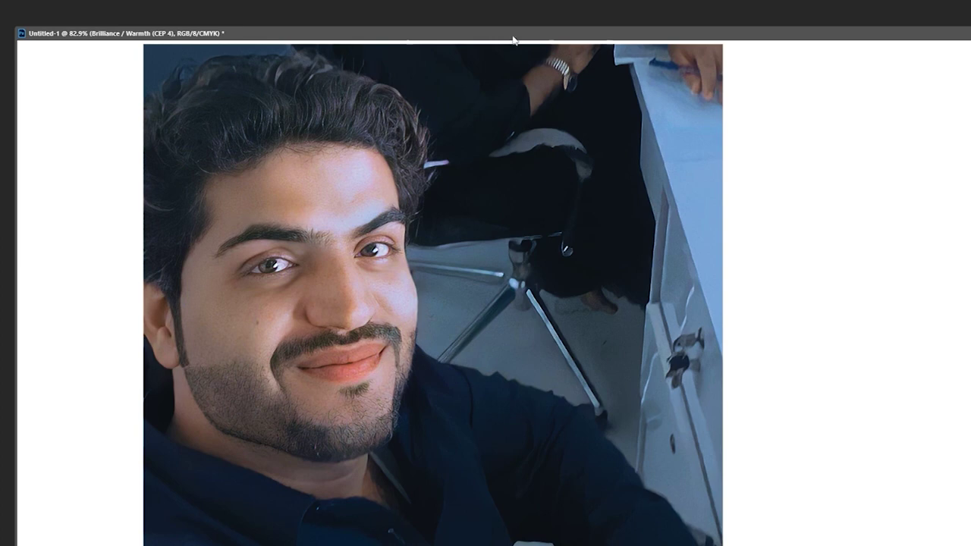
Resize and reposition the Untitled-1 and Untitled-2 windows into a side-by-side before-and-after layout
{"action": "left_click_drag", "start_coordinate": [969, 110], "coordinate": [576, 112]}
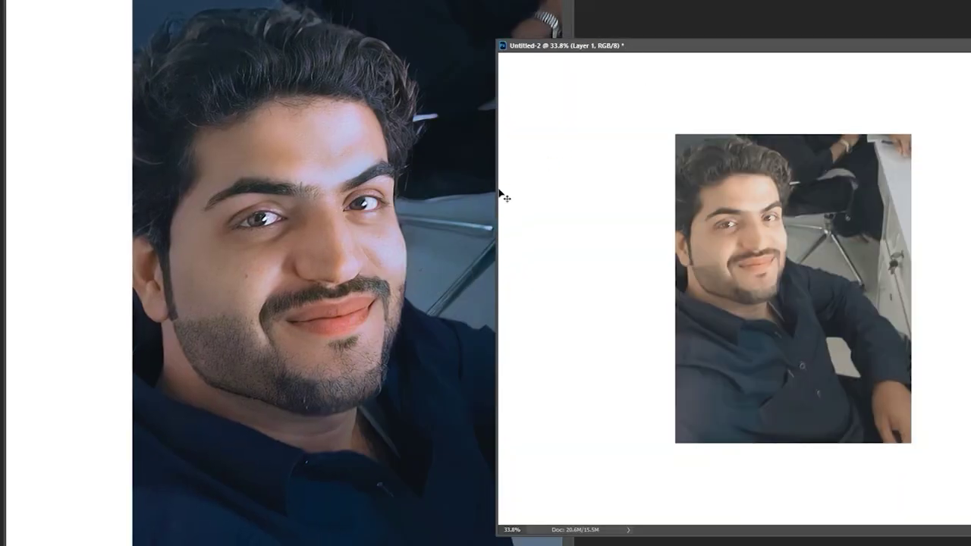
{"action": "left_click_drag", "start_coordinate": [500, 197], "coordinate": [455, 191]}
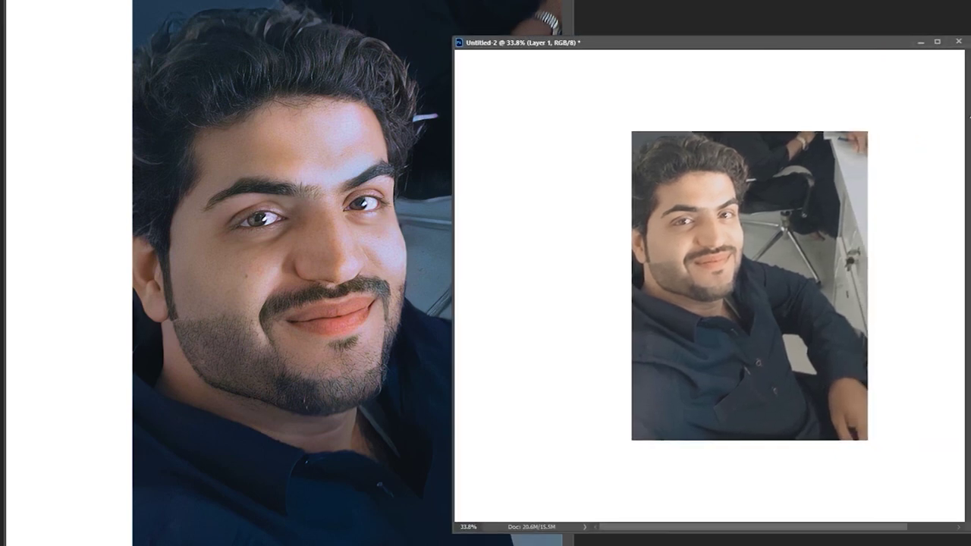
{"action": "left_click_drag", "start_coordinate": [968, 118], "coordinate": [934, 112]}
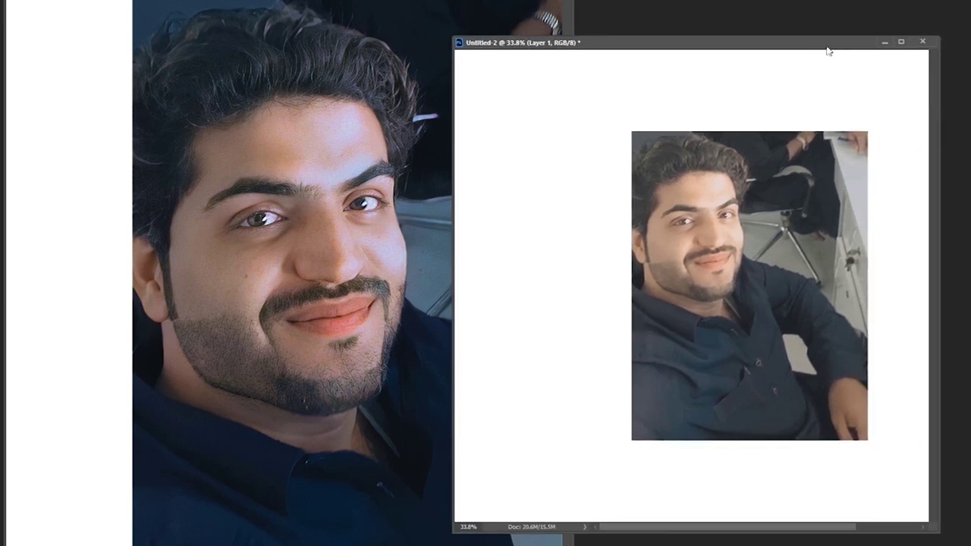
{"action": "left_click_drag", "start_coordinate": [825, 36], "coordinate": [824, 1]}
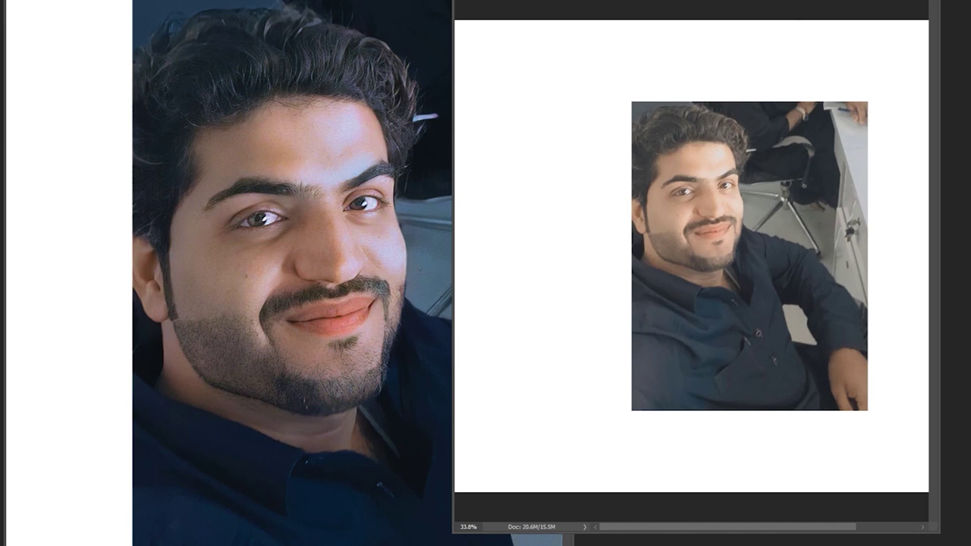
{"action": "left_click_drag", "start_coordinate": [455, 166], "coordinate": [515, 160]}
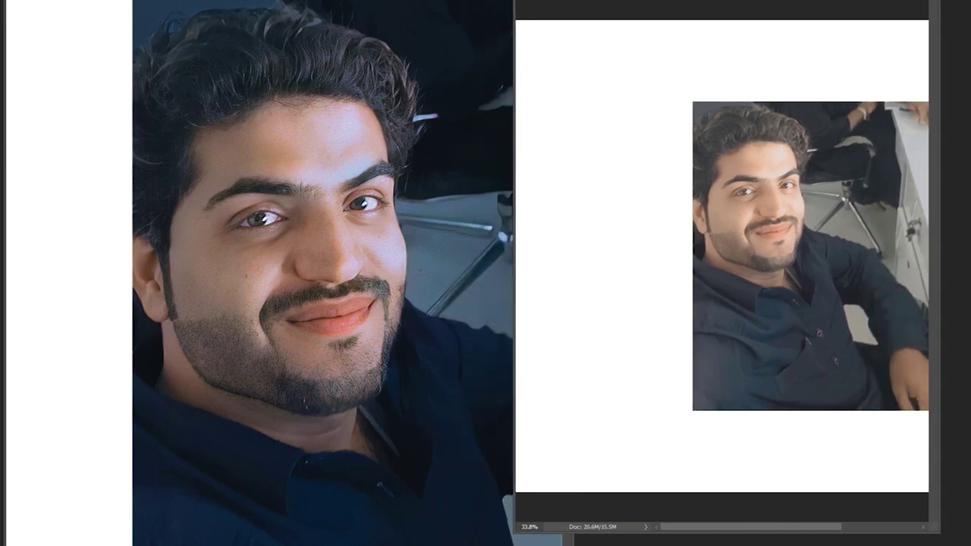
{"action": "scroll", "coordinate": [303, 273], "scroll_direction": "right", "scroll_amount": 1}
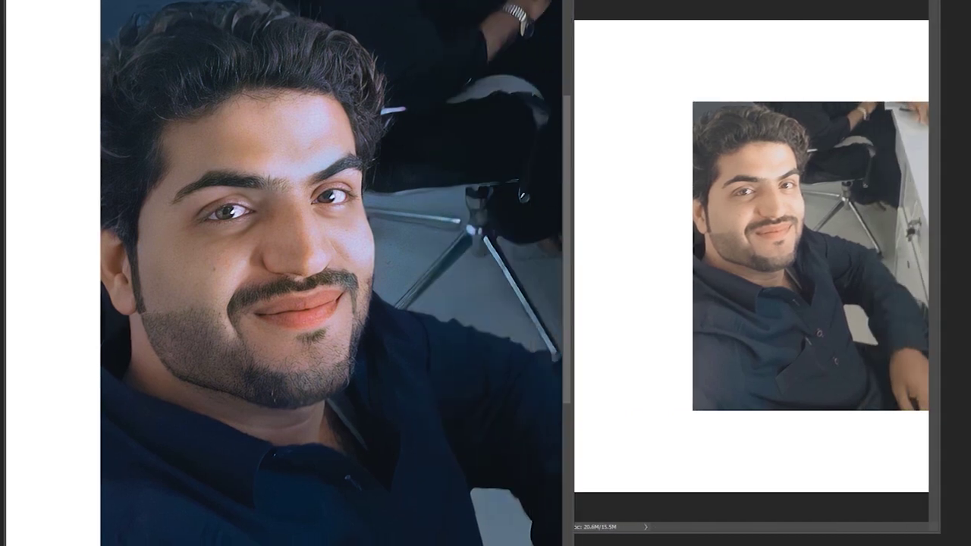
{"action": "scroll", "coordinate": [304, 273], "scroll_direction": "right", "scroll_amount": 3}
{"action": "left_click_drag", "start_coordinate": [570, 421], "coordinate": [513, 405]}
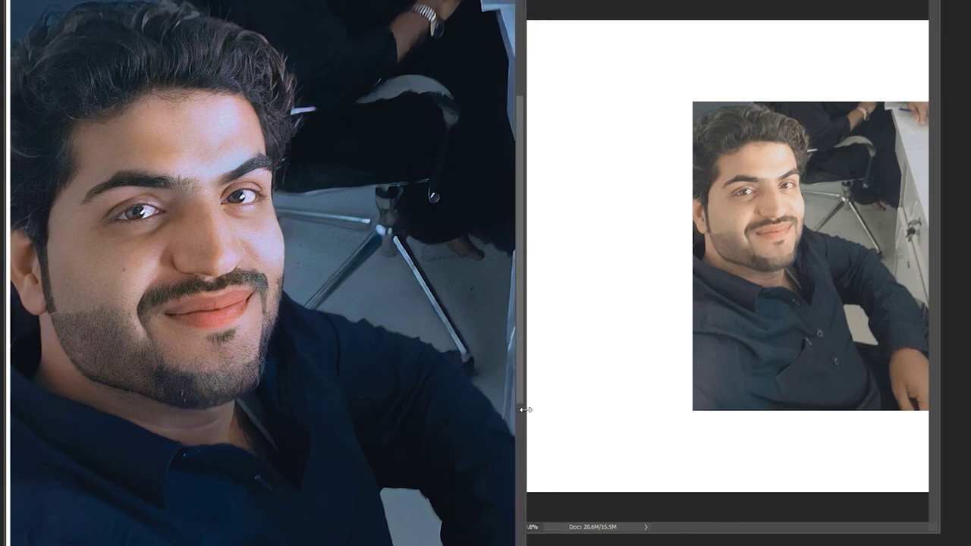
{"action": "left_click_drag", "start_coordinate": [940, 381], "coordinate": [970, 380]}
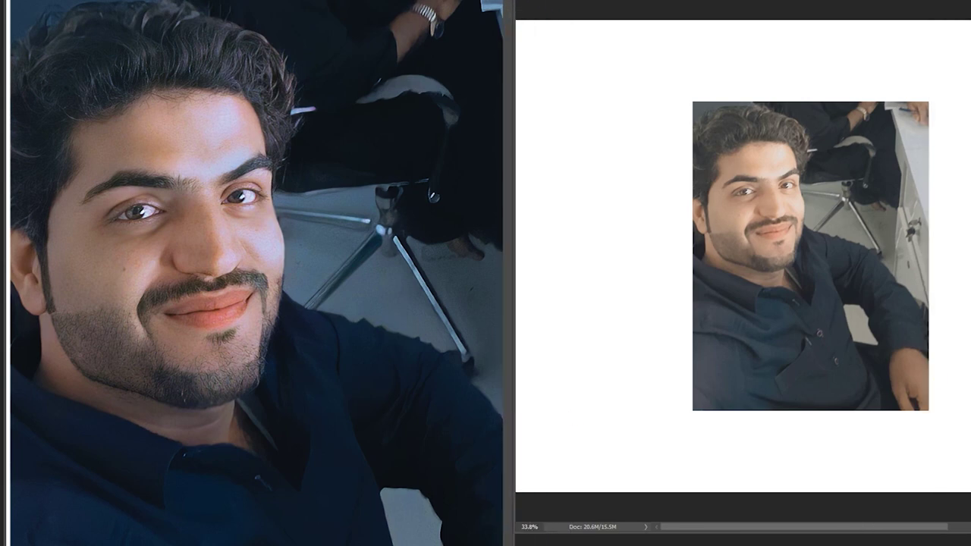
{"action": "left_click_drag", "start_coordinate": [785, 361], "coordinate": [785, 396]}
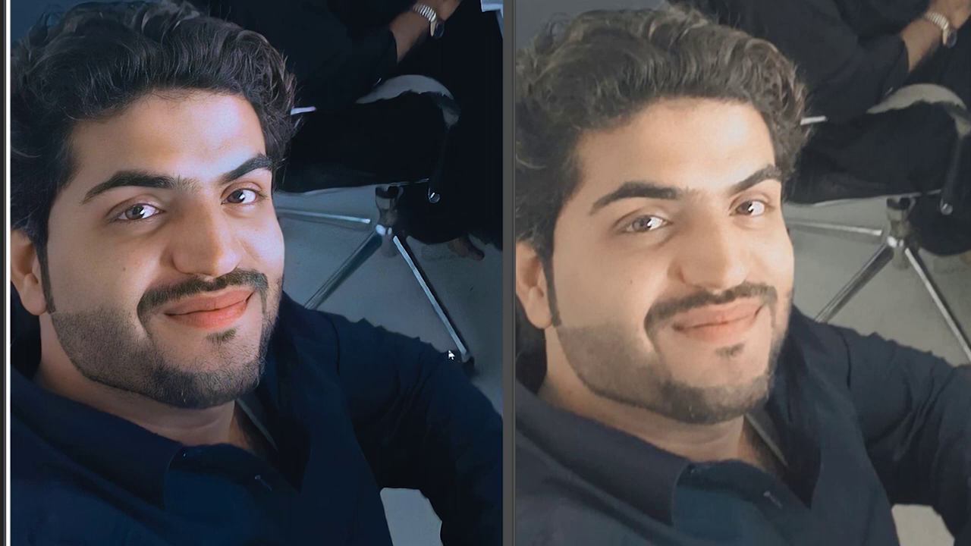
Close the Untitled-2 comparison document from the File menu
{"action": "key", "text": "alt+f"}
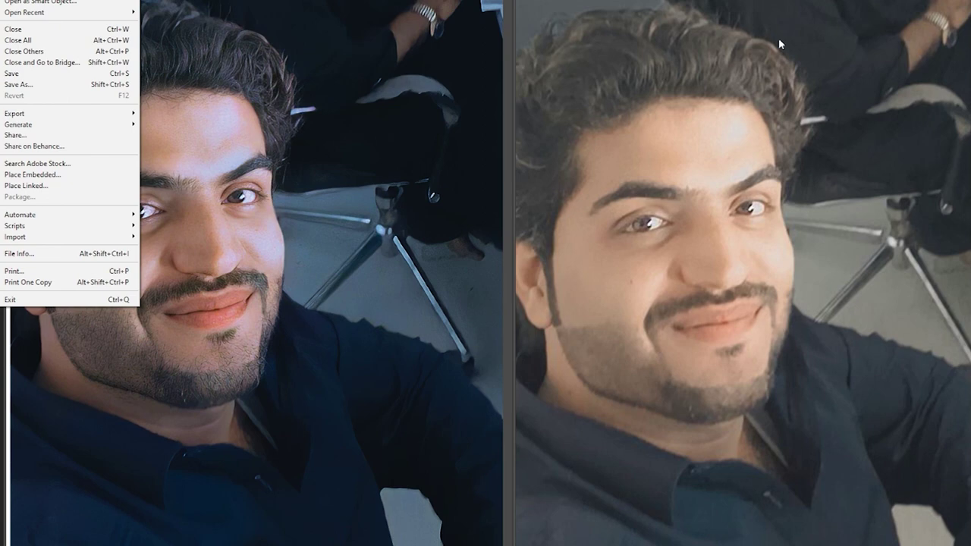
{"action": "key", "text": "c"}
{"action": "key", "text": "alt+e"}
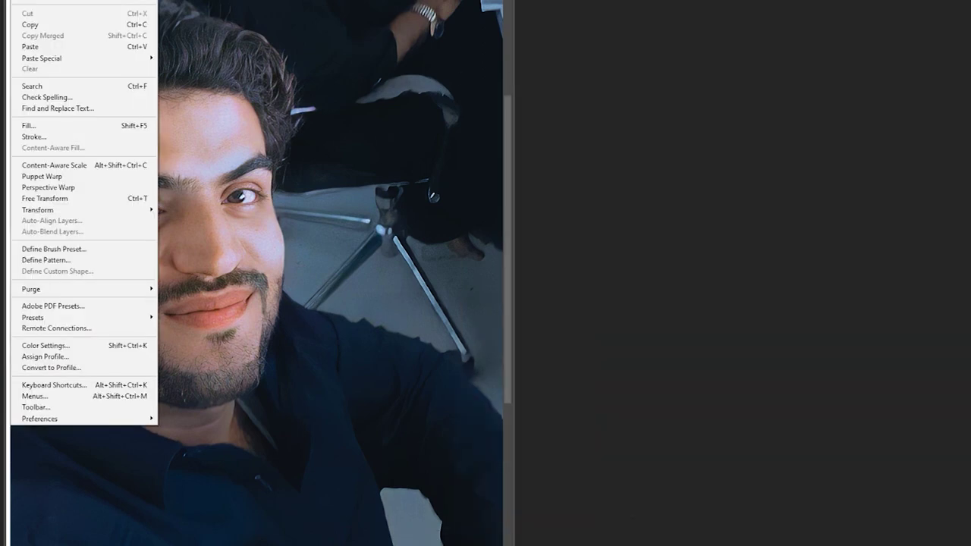
{"action": "key", "text": "Escape"}
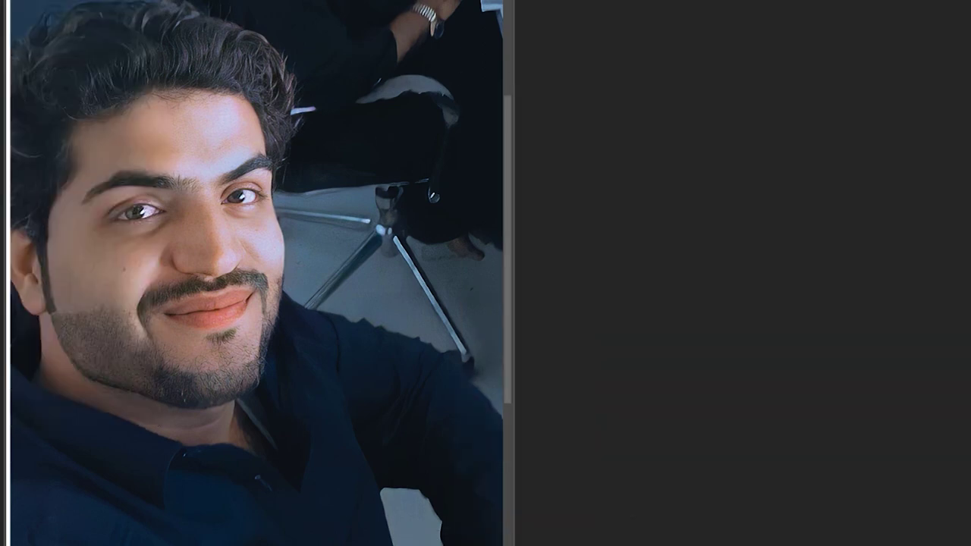
Save the portrait to the computer as the Photoshop PSD 'Bias Jaan', accepting the format options
{"action": "key", "text": "ctrl+s"}
{"action": "left_click", "coordinate": [622, 379]}
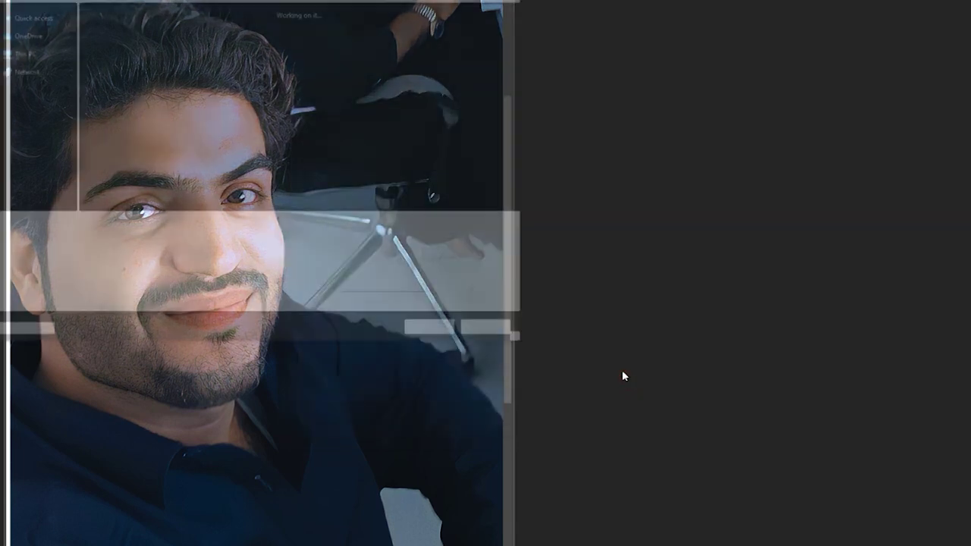
{"action": "type", "text": "Bi"}
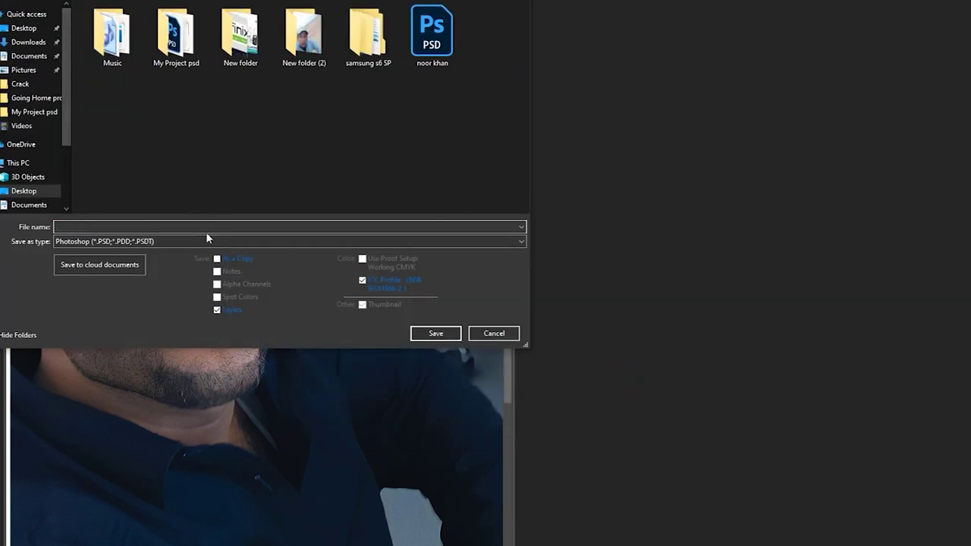
{"action": "type", "text": "as Jaan"}
{"action": "left_click", "coordinate": [443, 335]}
{"action": "left_click", "coordinate": [658, 135]}
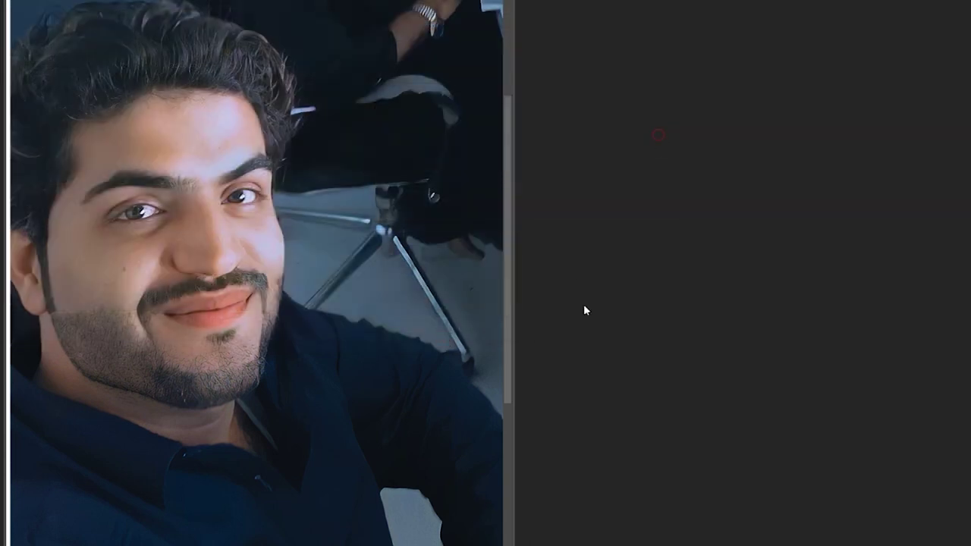